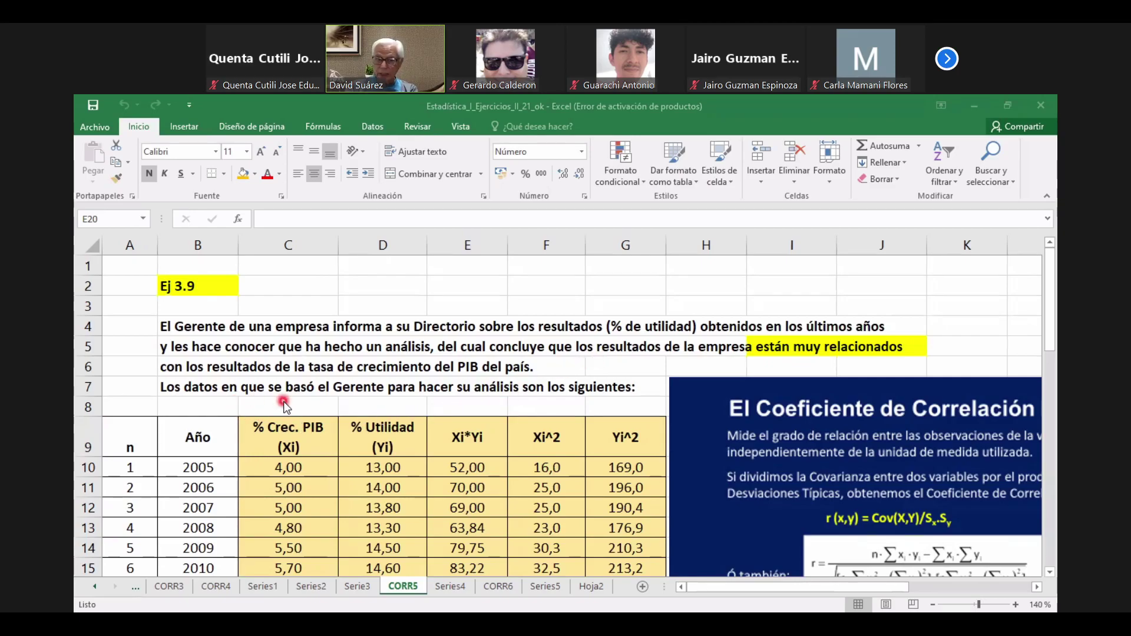
Step: Review the Ej 3.9 data table, selecting the Año, % Crec. PIB and % Utilidad columns including their totals
{"action": "scroll", "coordinate": [286, 411], "scroll_direction": "down", "scroll_amount": 3}
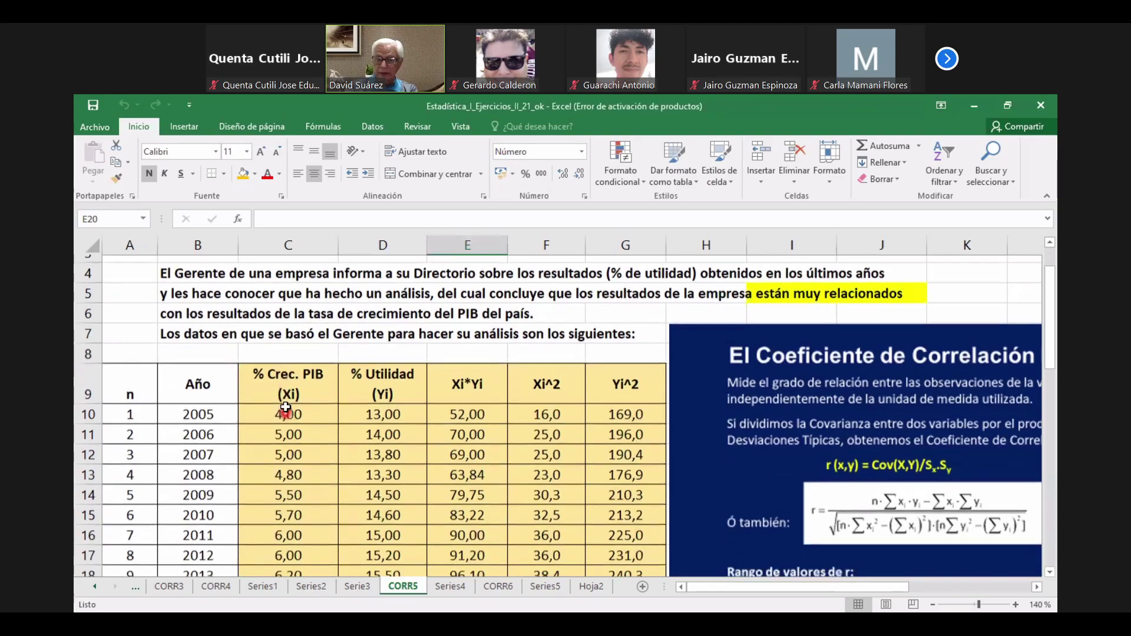
{"action": "scroll", "coordinate": [283, 405], "scroll_direction": "up", "scroll_amount": 2}
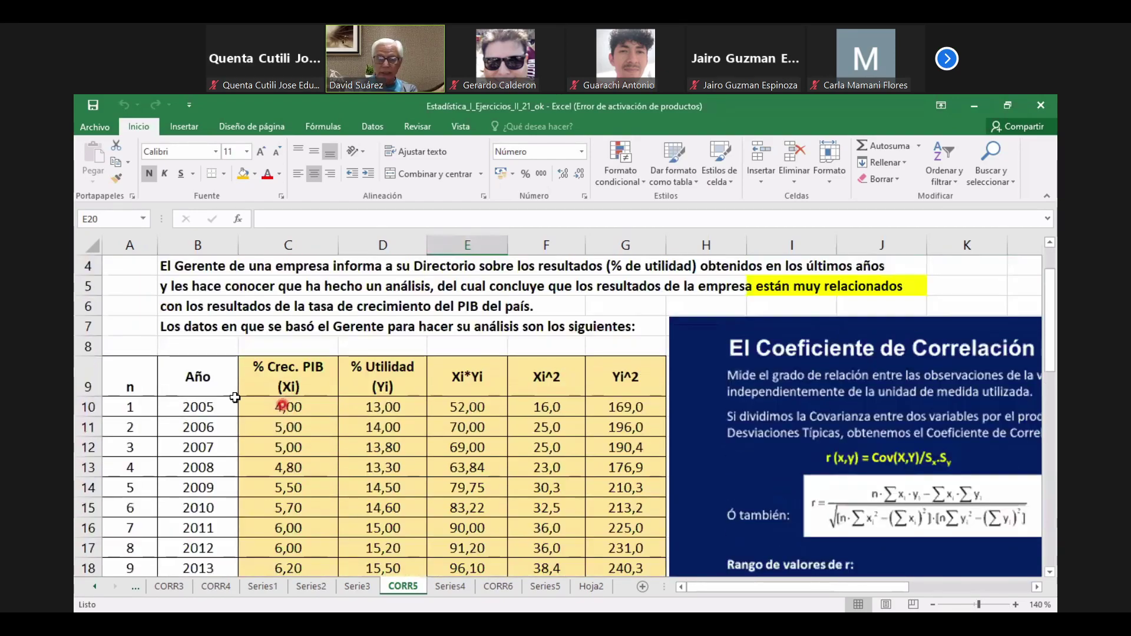
{"action": "left_click_drag", "start_coordinate": [198, 380], "coordinate": [383, 508]}
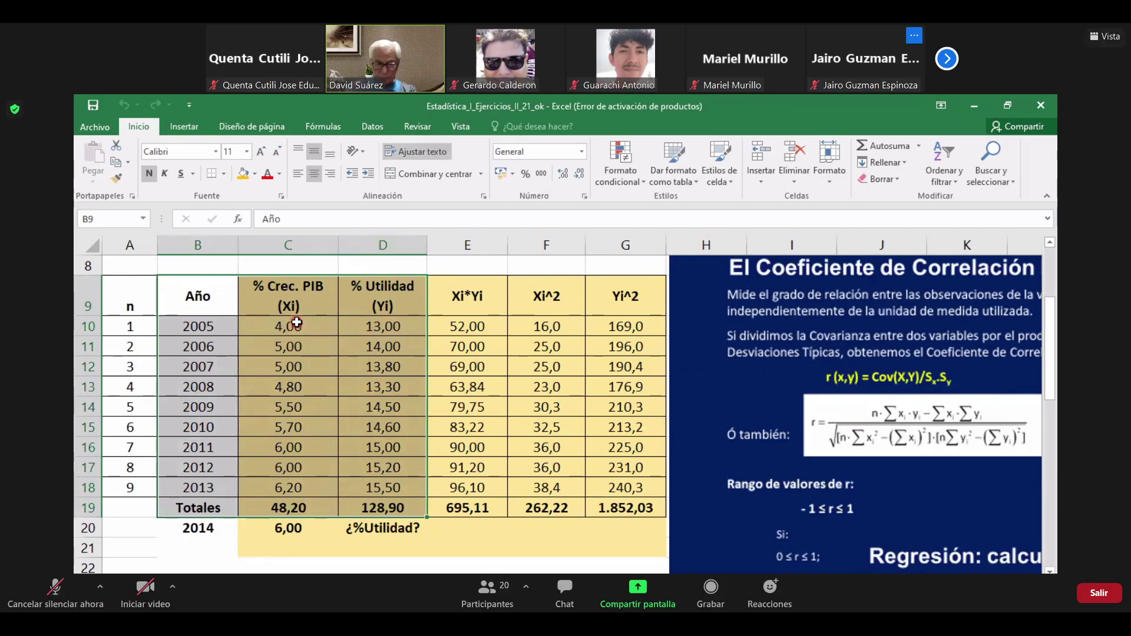
{"action": "scroll", "coordinate": [365, 354], "scroll_direction": "down", "scroll_amount": 2}
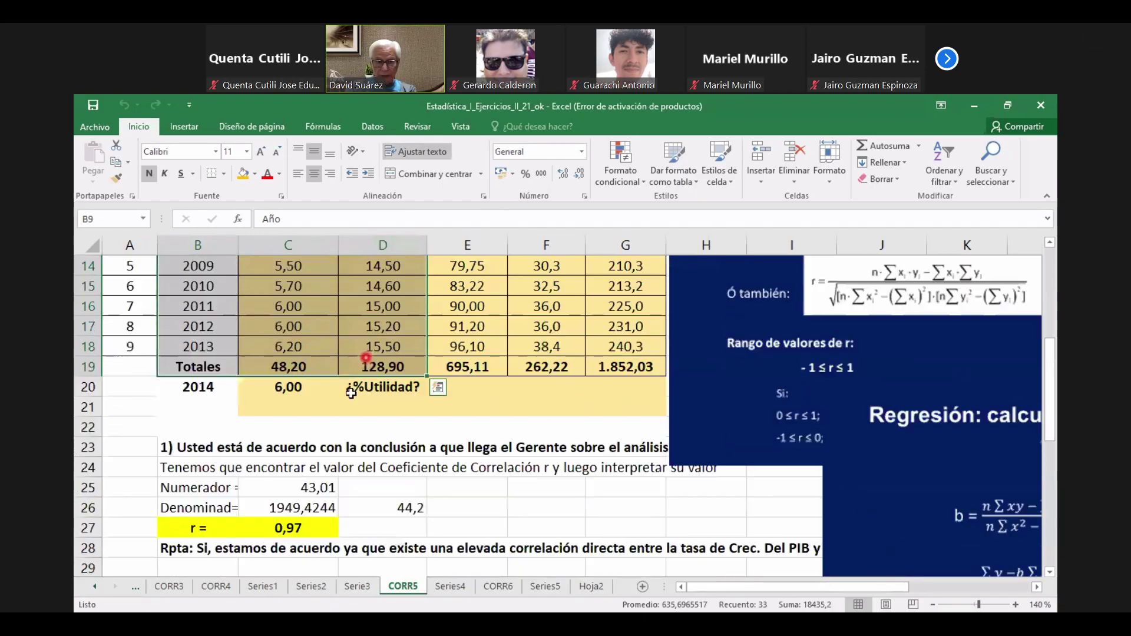
Step: Move the correlation coefficient picture away from the table so question 1 and the highlighted text in row 5 are uncovered
{"action": "left_click_drag", "start_coordinate": [691, 387], "coordinate": [734, 341]}
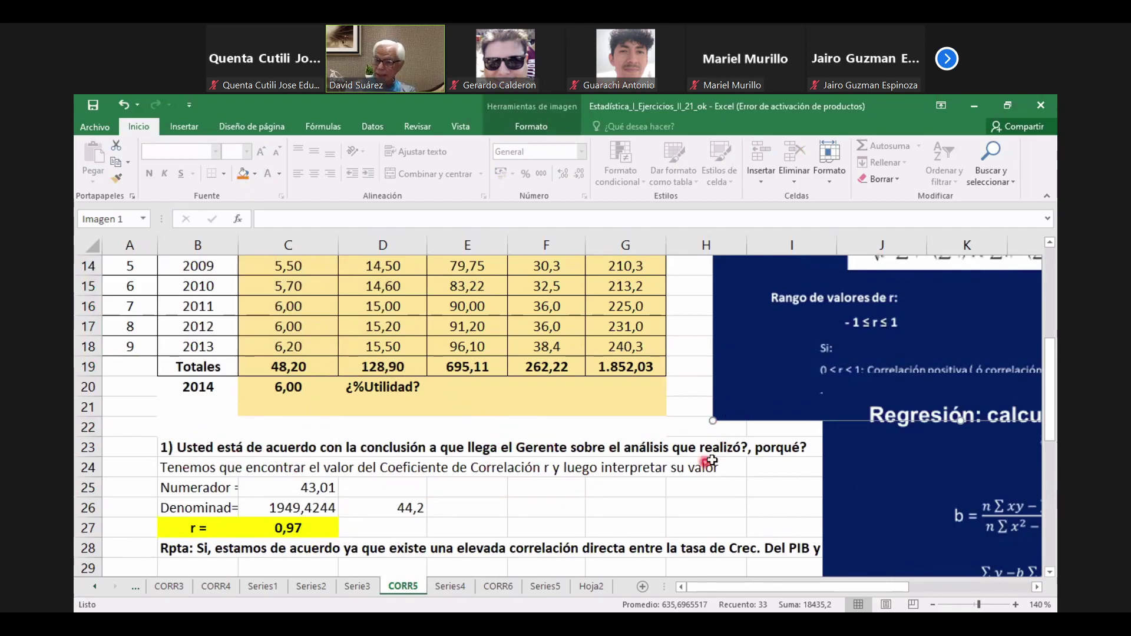
{"action": "scroll", "coordinate": [562, 453], "scroll_direction": "up", "scroll_amount": 2}
{"action": "scroll", "coordinate": [561, 453], "scroll_direction": "up", "scroll_amount": 1}
{"action": "scroll", "coordinate": [561, 453], "scroll_direction": "down", "scroll_amount": 1}
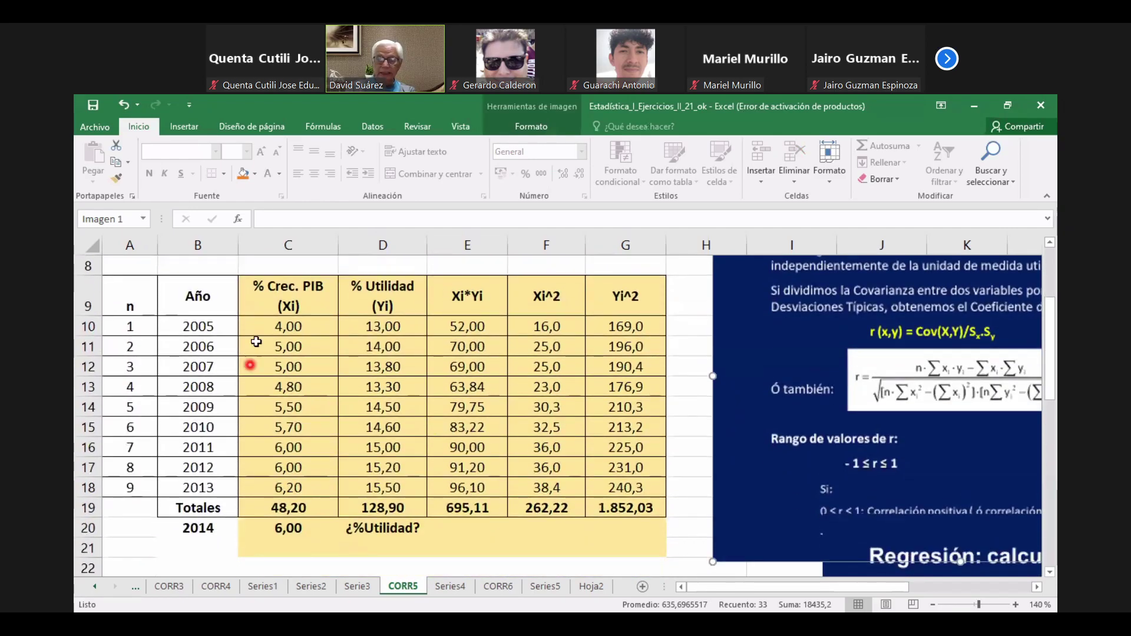
{"action": "scroll", "coordinate": [290, 291], "scroll_direction": "up", "scroll_amount": 1}
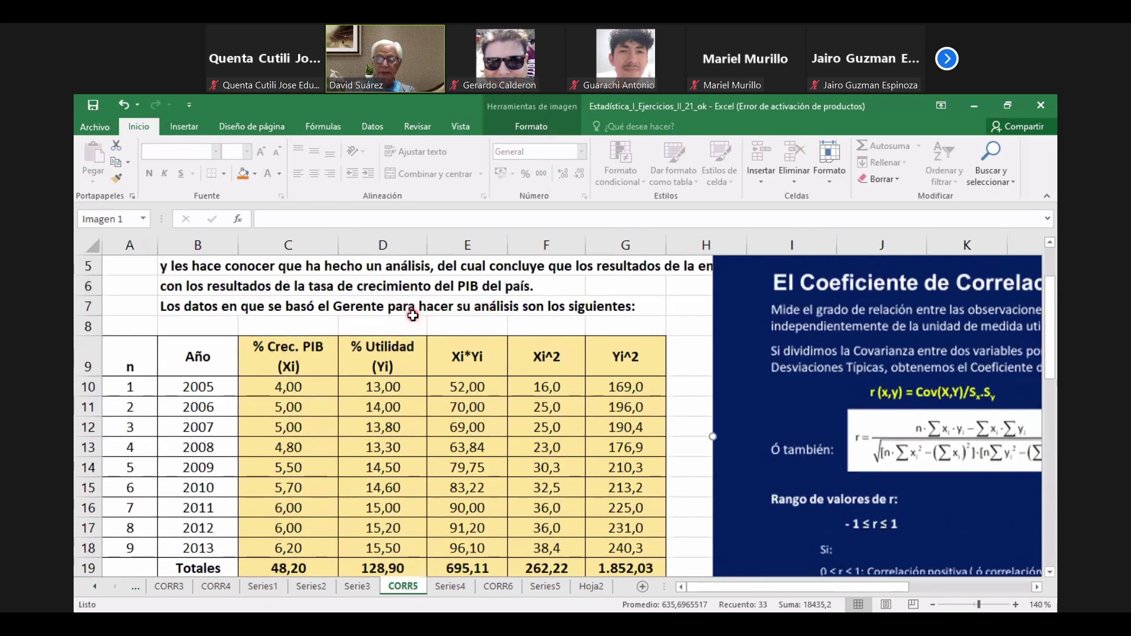
{"action": "left_click_drag", "start_coordinate": [737, 275], "coordinate": [805, 311]}
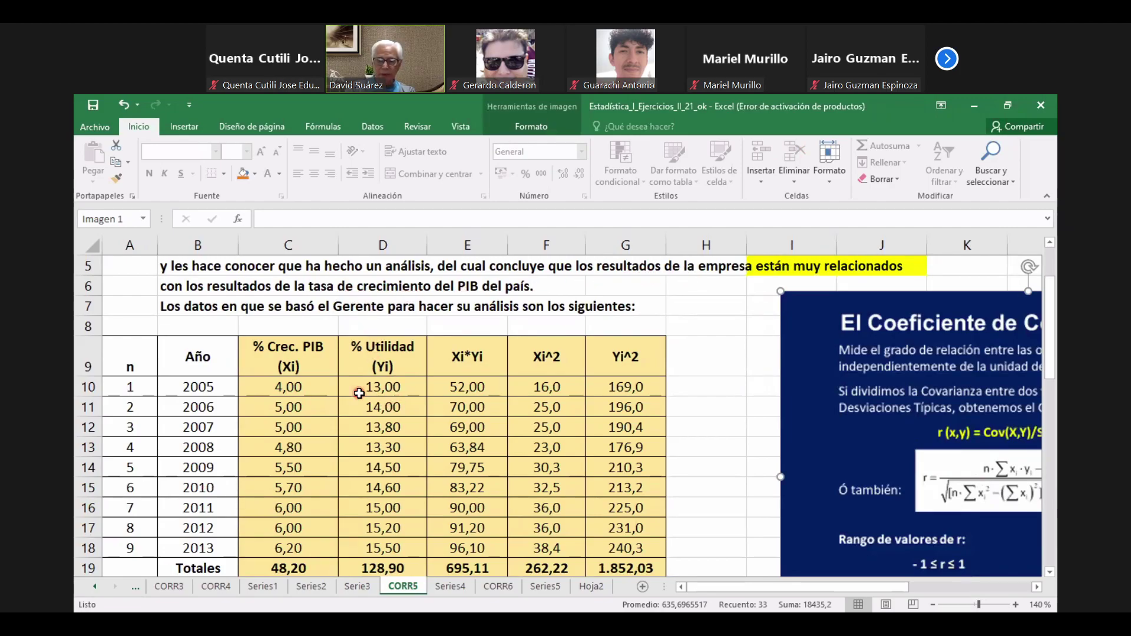
Step: Examine the % Crec. PIB and % Utilidad data in C9:D19 and the formula for r in C27
{"action": "left_click_drag", "start_coordinate": [265, 363], "coordinate": [384, 510]}
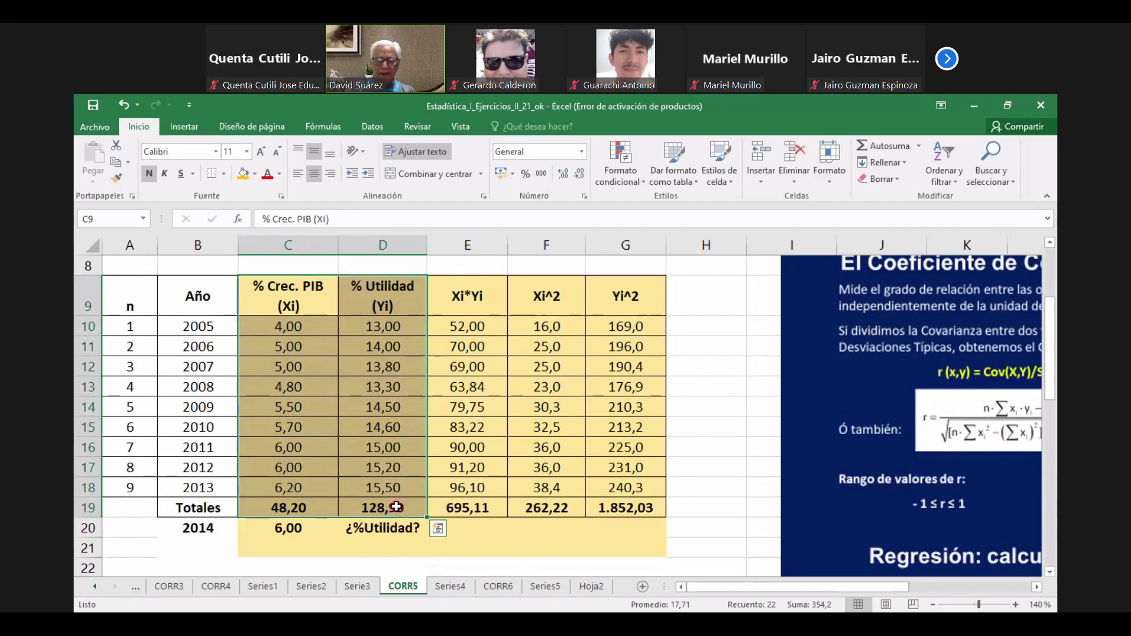
{"action": "scroll", "coordinate": [397, 507], "scroll_direction": "down", "scroll_amount": 2}
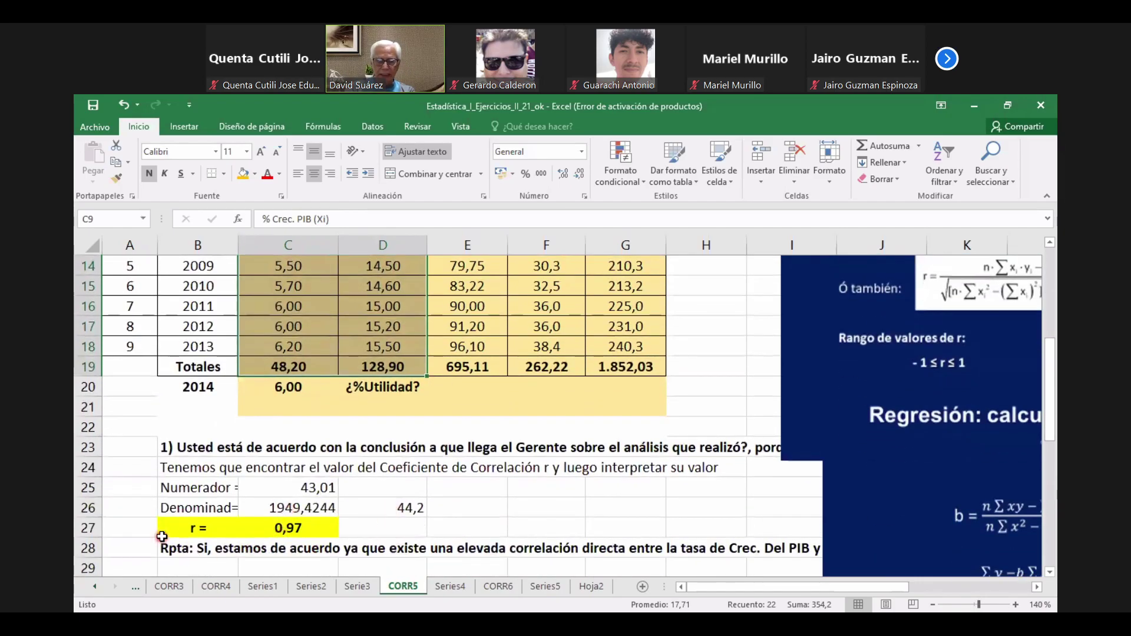
{"action": "left_click", "coordinate": [182, 527]}
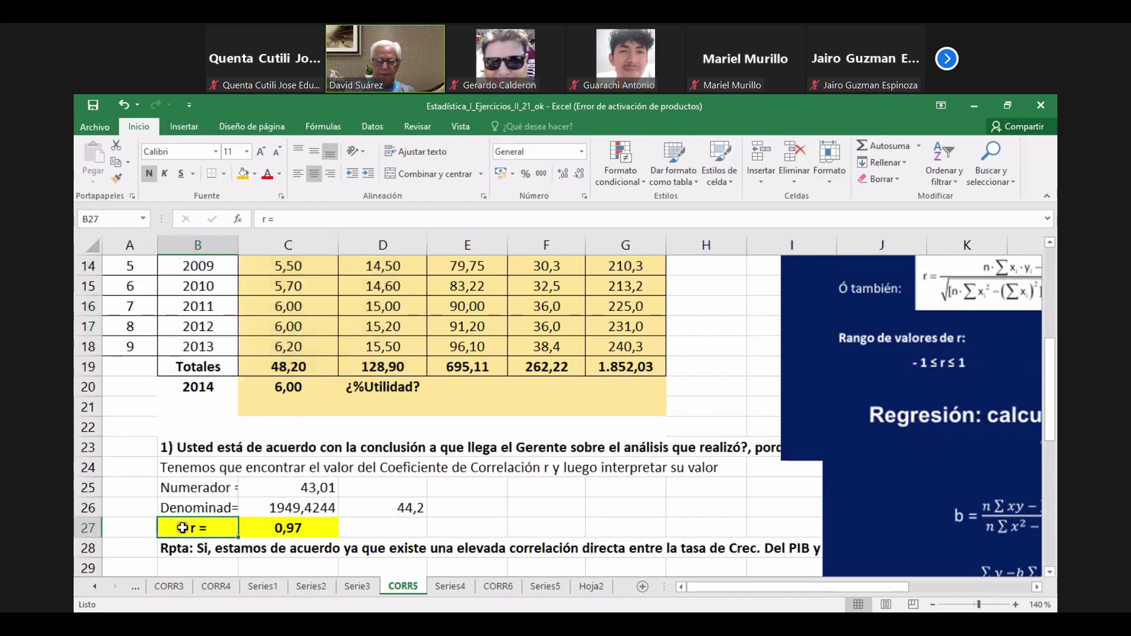
{"action": "left_click", "coordinate": [292, 527]}
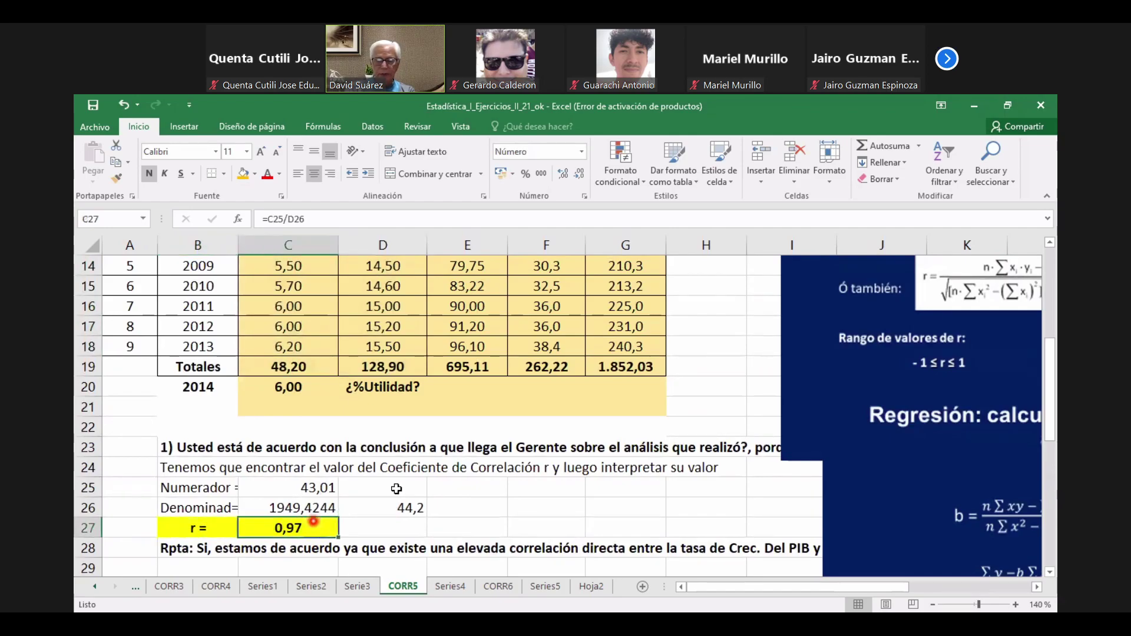
Step: Bring the correlation coefficient picture beside the r calculation to read its formula, move it back and check the auxiliary columns
{"action": "left_click_drag", "start_coordinate": [807, 328], "coordinate": [392, 454]}
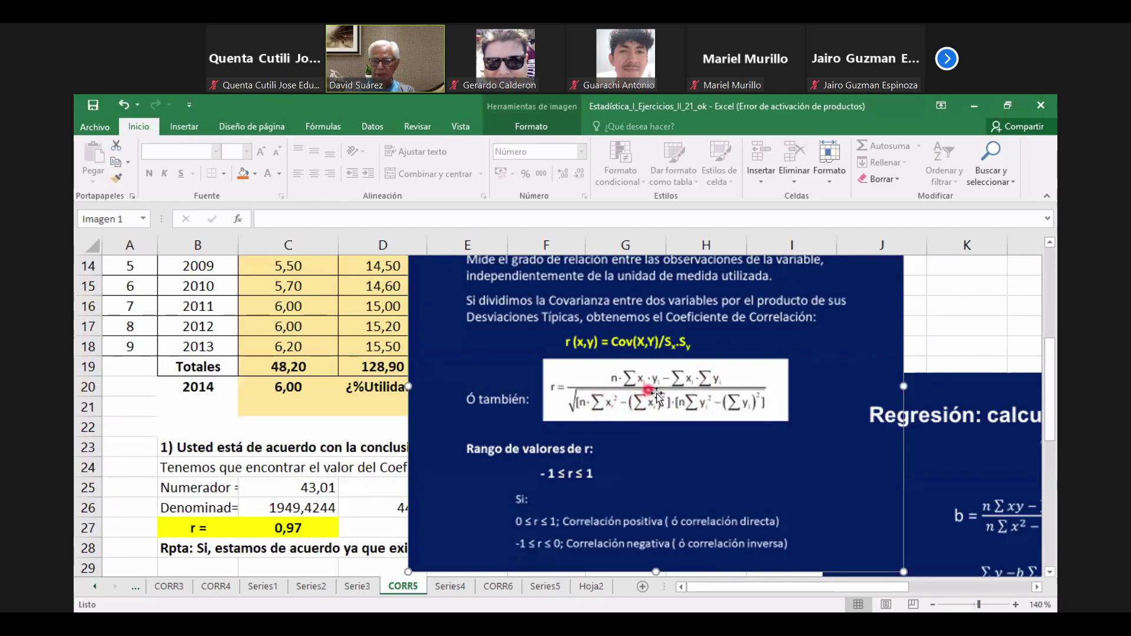
{"action": "left_click_drag", "start_coordinate": [454, 334], "coordinate": [787, 318]}
{"action": "scroll", "coordinate": [641, 361], "scroll_direction": "up", "scroll_amount": 3}
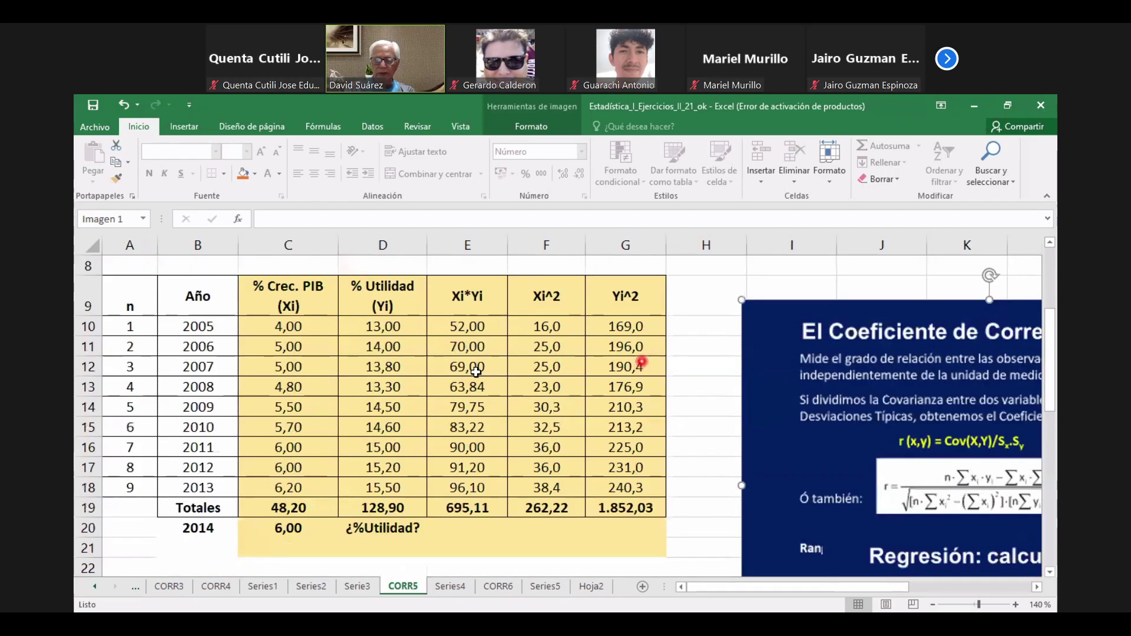
{"action": "scroll", "coordinate": [601, 365], "scroll_direction": "down", "scroll_amount": 1}
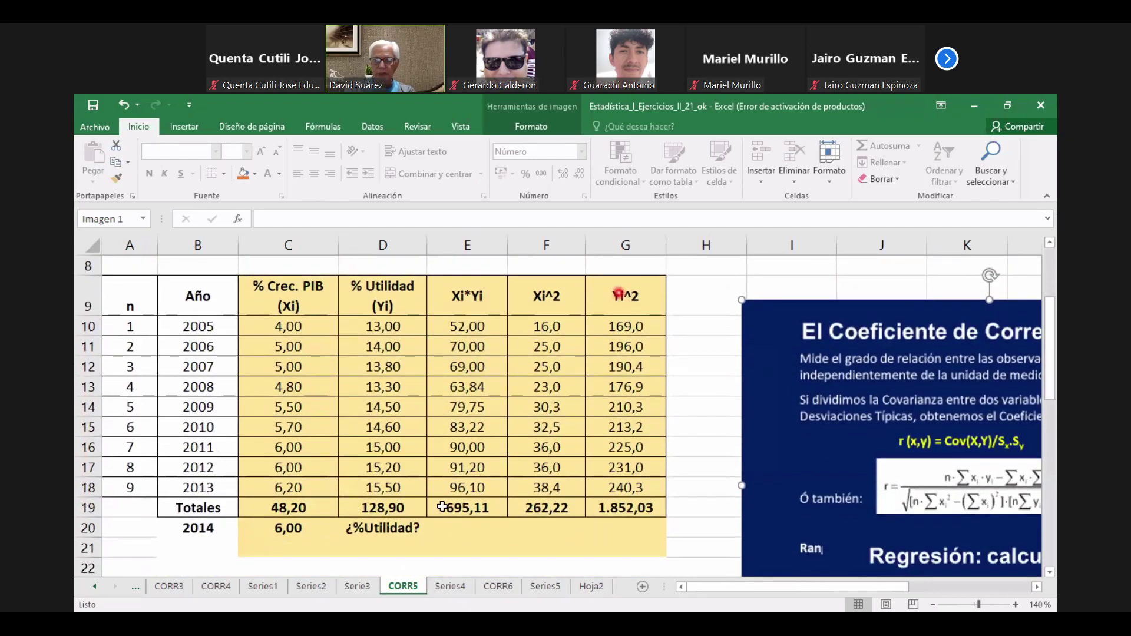
{"action": "scroll", "coordinate": [379, 468], "scroll_direction": "down", "scroll_amount": 1}
{"action": "scroll", "coordinate": [379, 469], "scroll_direction": "down", "scroll_amount": 3}
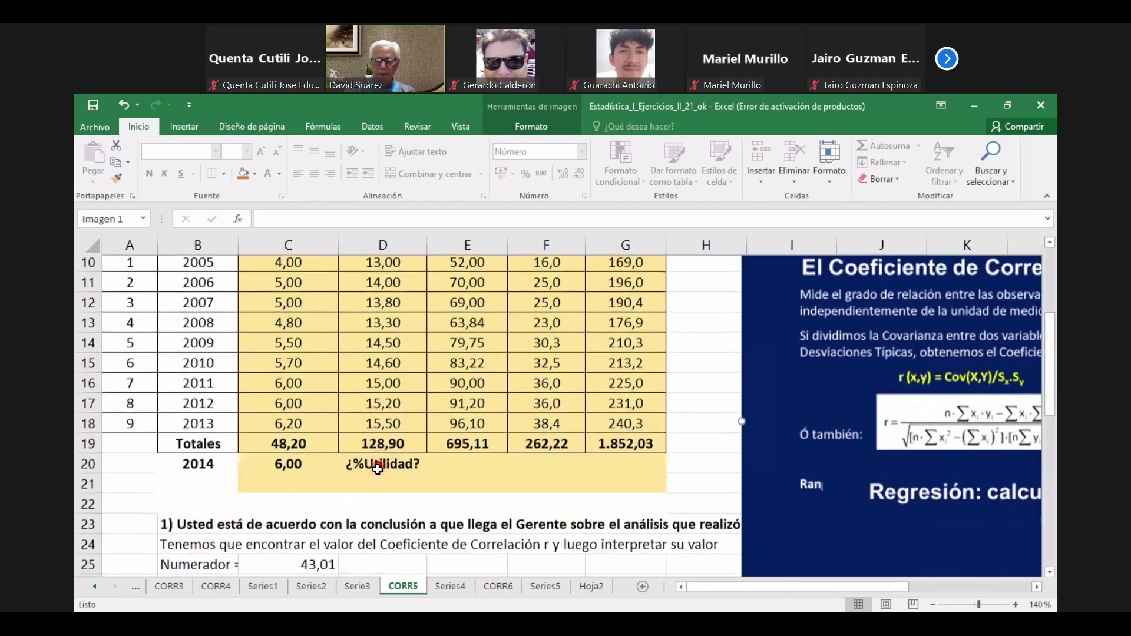
Step: Pull the correlation picture closer to show the whole r formula, and place it back beyond column H, clear of the table
{"action": "left_click_drag", "start_coordinate": [776, 352], "coordinate": [708, 352]}
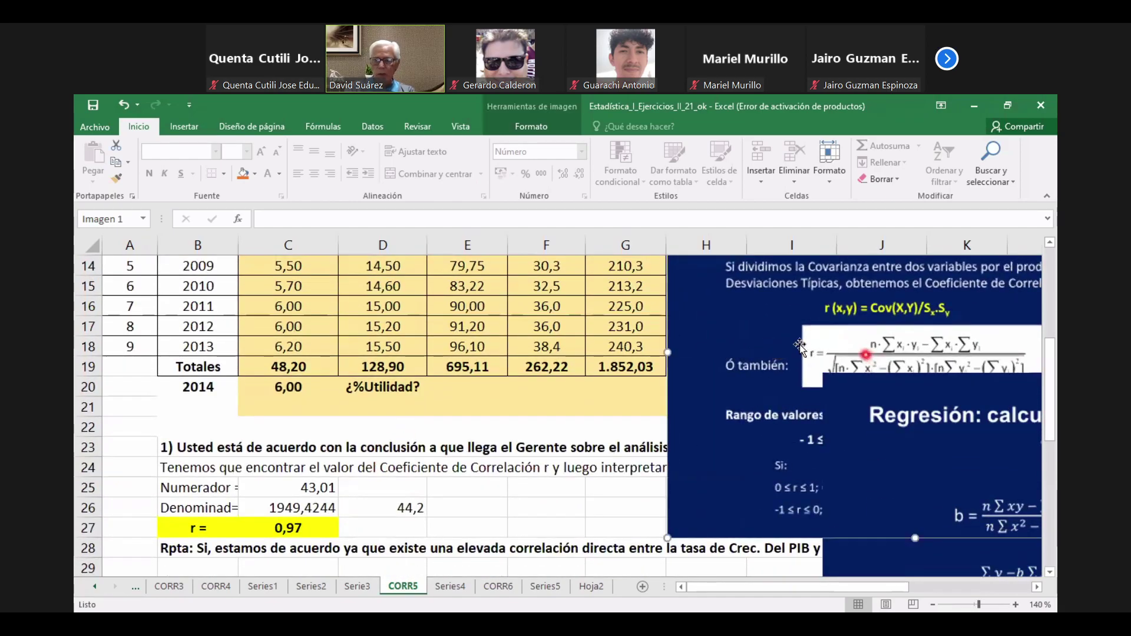
{"action": "left_click_drag", "start_coordinate": [803, 345], "coordinate": [759, 320]}
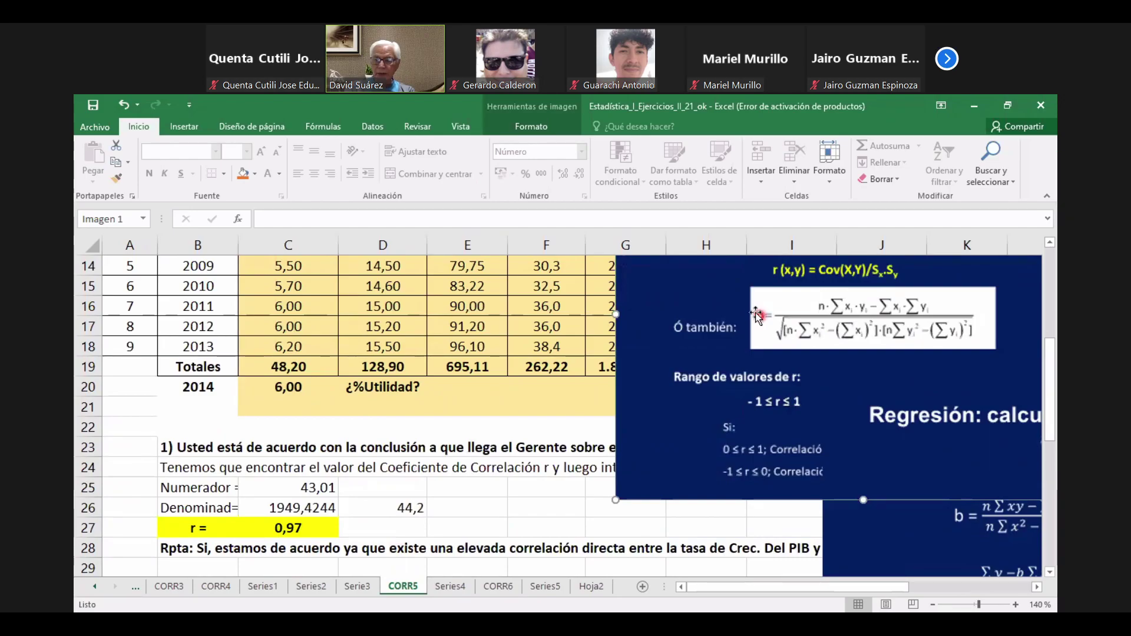
{"action": "left_click_drag", "start_coordinate": [710, 303], "coordinate": [833, 302]}
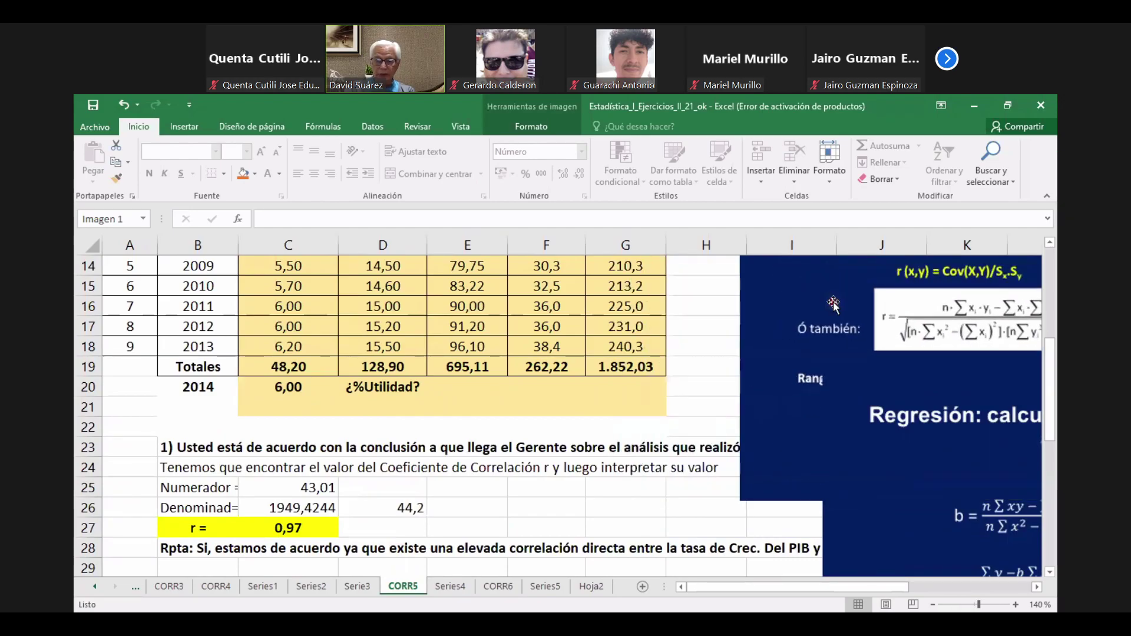
Step: Move the regression picture to uncover more of the answer in row 28, and select the r result in B27:C27
{"action": "left_click", "coordinate": [274, 533]}
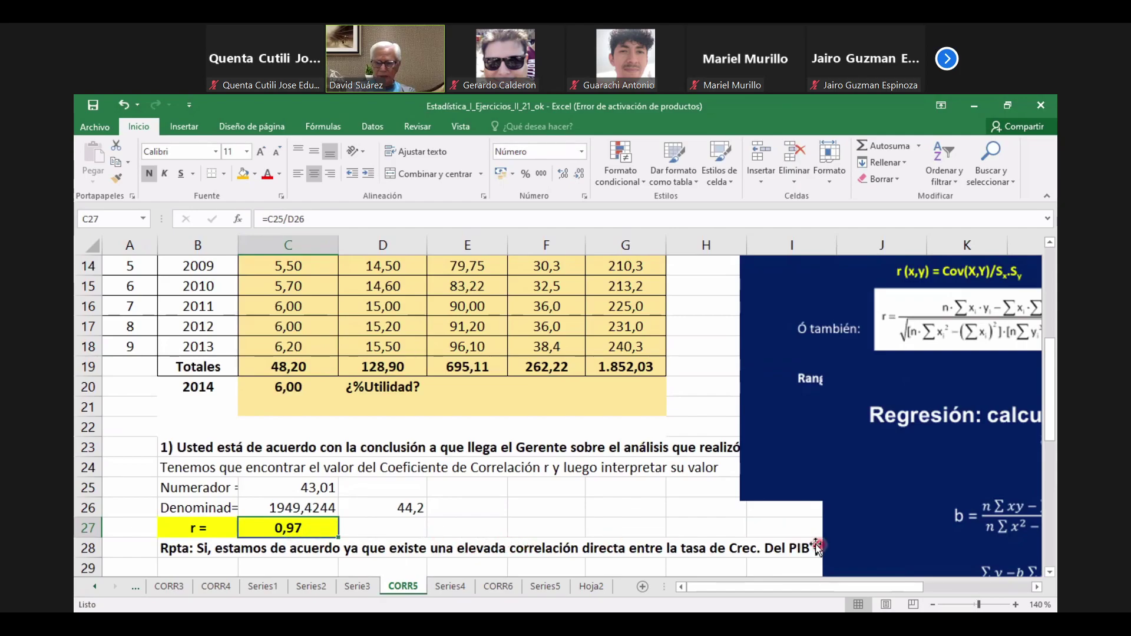
{"action": "left_click", "coordinate": [846, 541]}
{"action": "left_click_drag", "start_coordinate": [847, 541], "coordinate": [862, 474]}
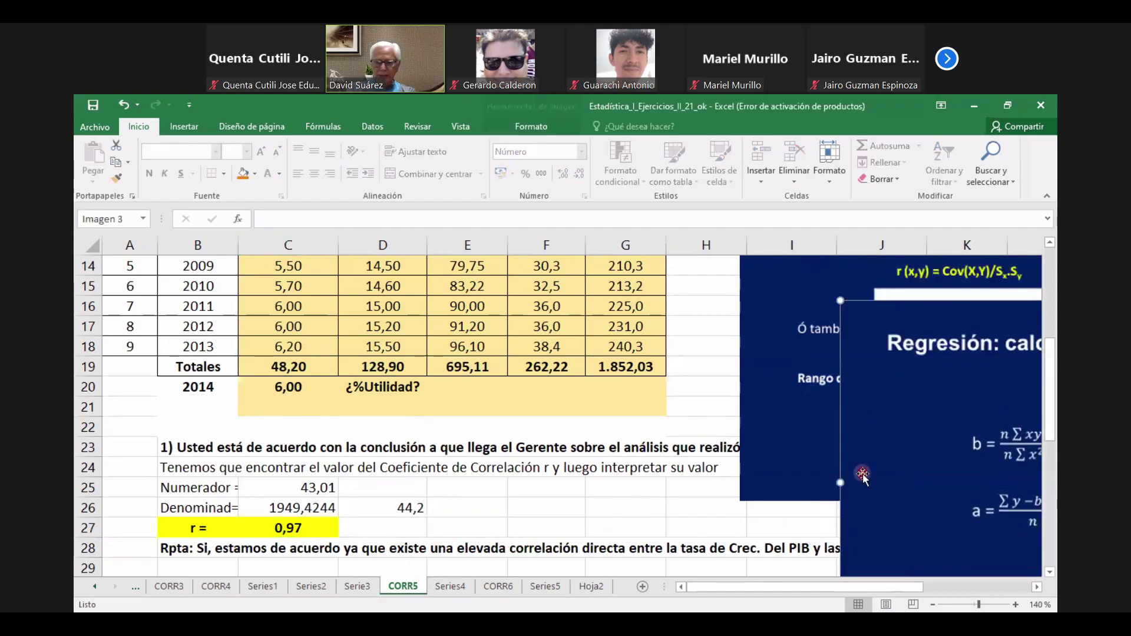
{"action": "left_click_drag", "start_coordinate": [198, 528], "coordinate": [305, 525]}
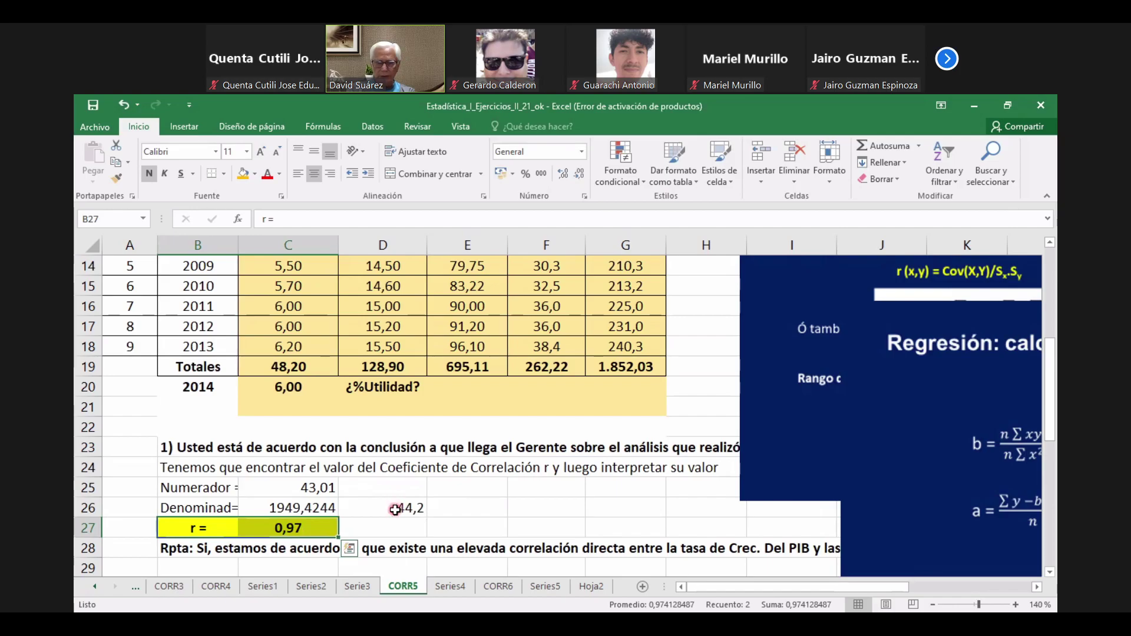
Step: Examine question 2 on the company's expected 2014 profitability, selecting its statement in B30
{"action": "scroll", "coordinate": [395, 510], "scroll_direction": "down", "scroll_amount": 3}
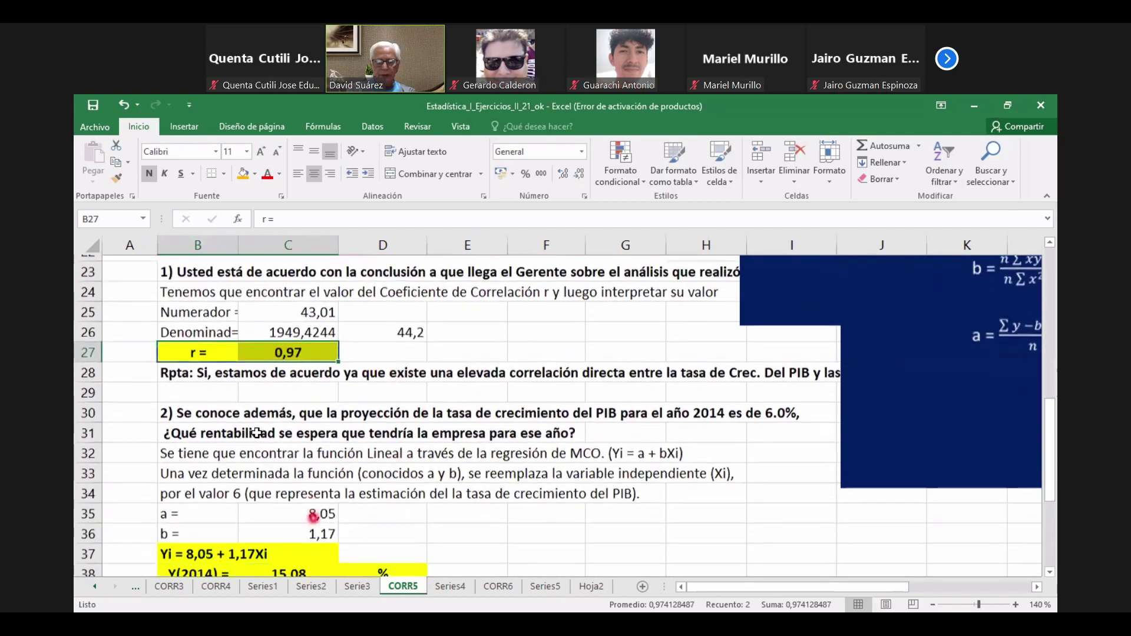
{"action": "scroll", "coordinate": [264, 446], "scroll_direction": "down", "scroll_amount": 1}
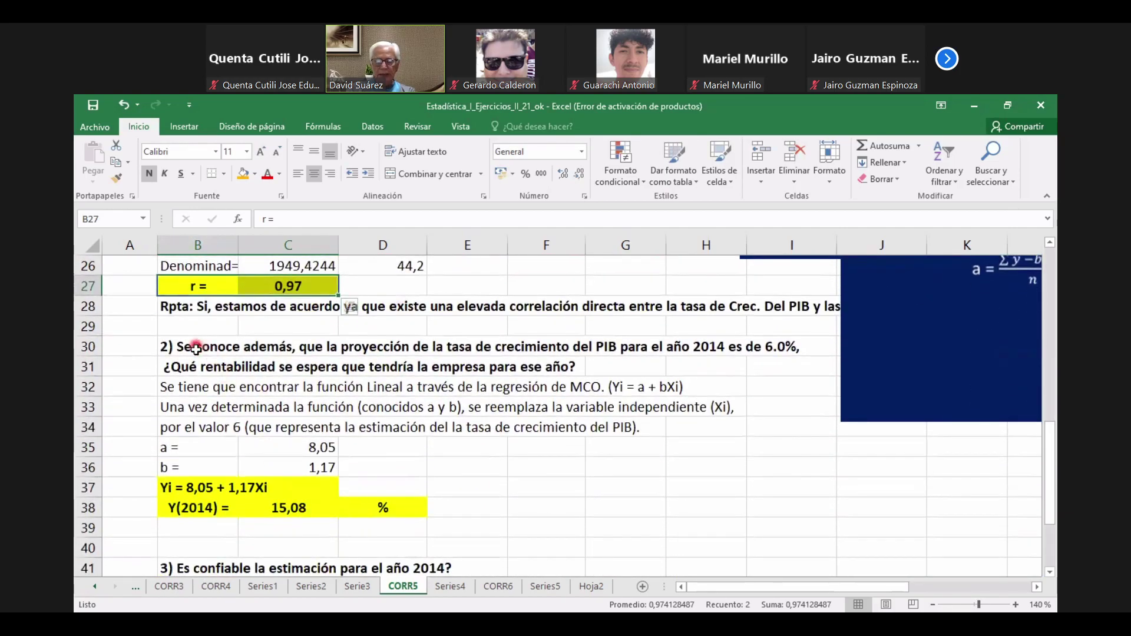
{"action": "left_click", "coordinate": [195, 349]}
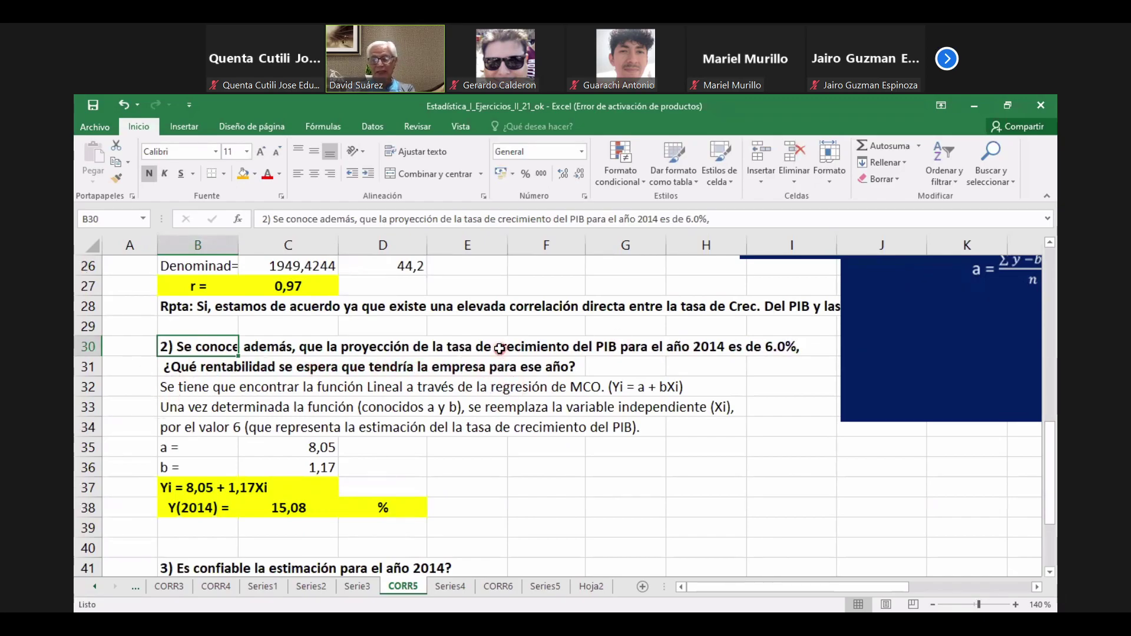
Step: Examine the years 2005 to 2013 in the table and the 2014 row with its projected % Crec. PIB and unknown % Utilidad
{"action": "scroll", "coordinate": [407, 448], "scroll_direction": "up", "scroll_amount": 5}
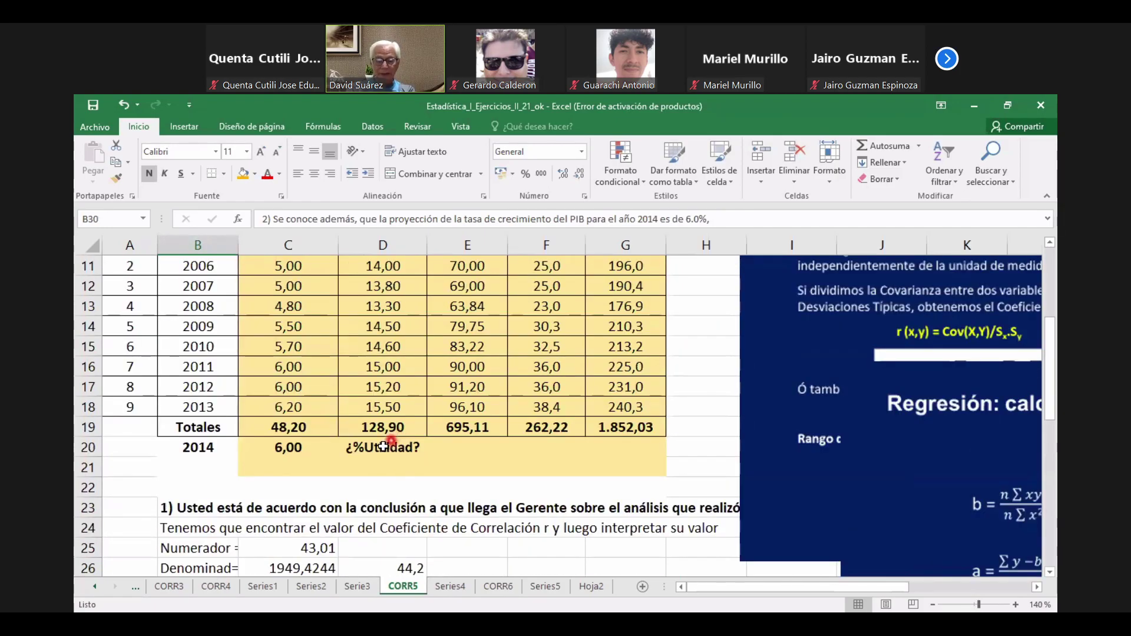
{"action": "scroll", "coordinate": [389, 442], "scroll_direction": "up", "scroll_amount": 1}
{"action": "left_click_drag", "start_coordinate": [201, 324], "coordinate": [191, 482]}
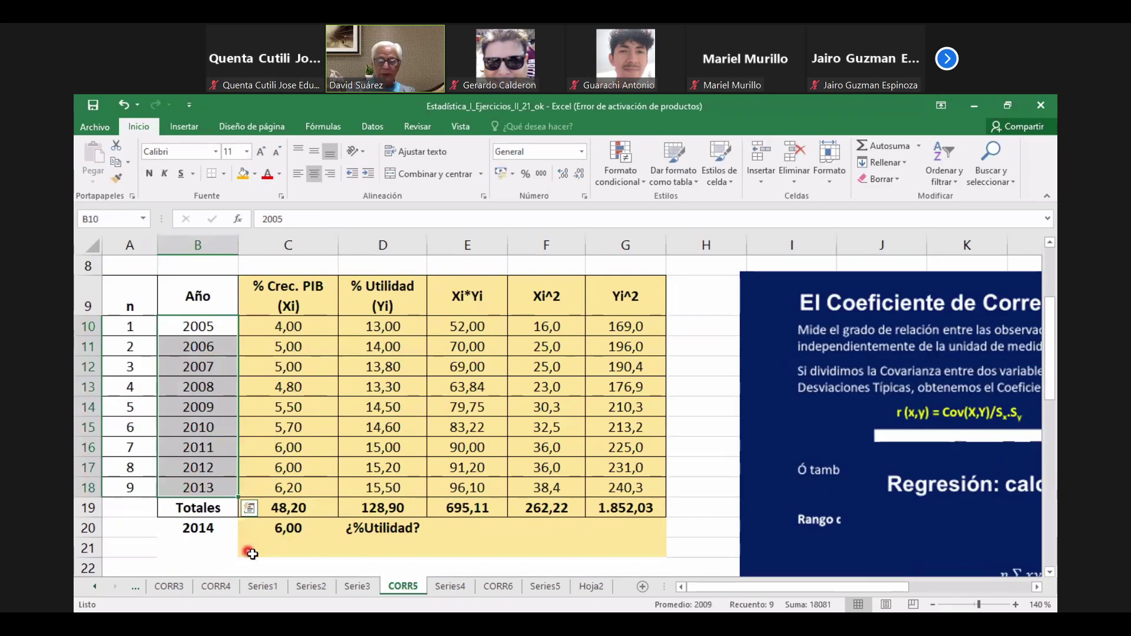
{"action": "left_click_drag", "start_coordinate": [200, 550], "coordinate": [202, 561]}
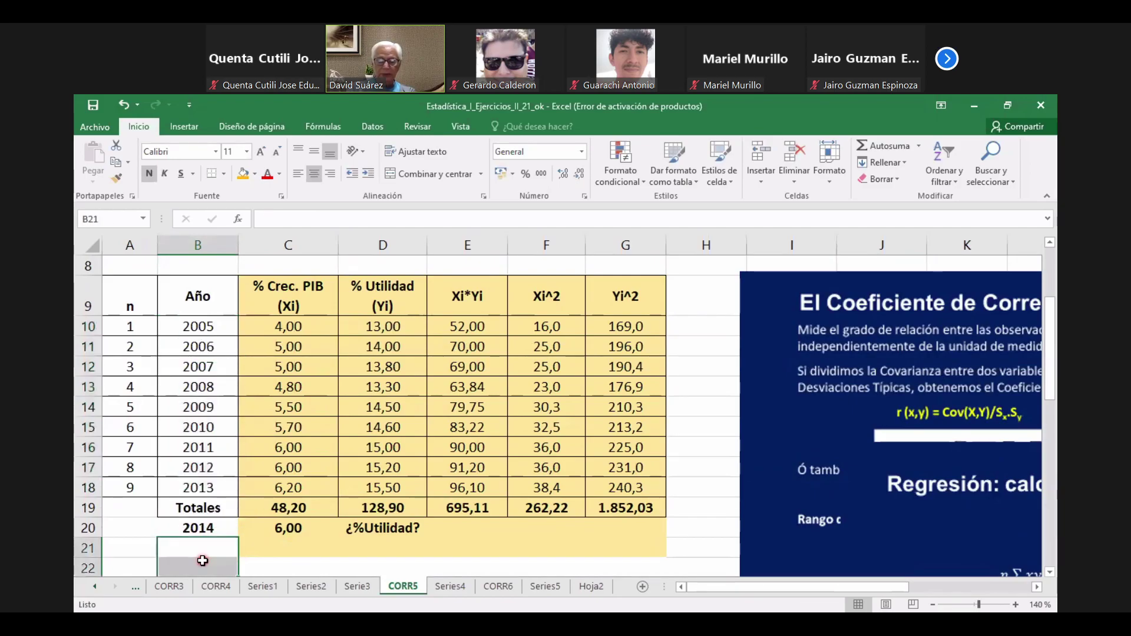
{"action": "left_click", "coordinate": [206, 531]}
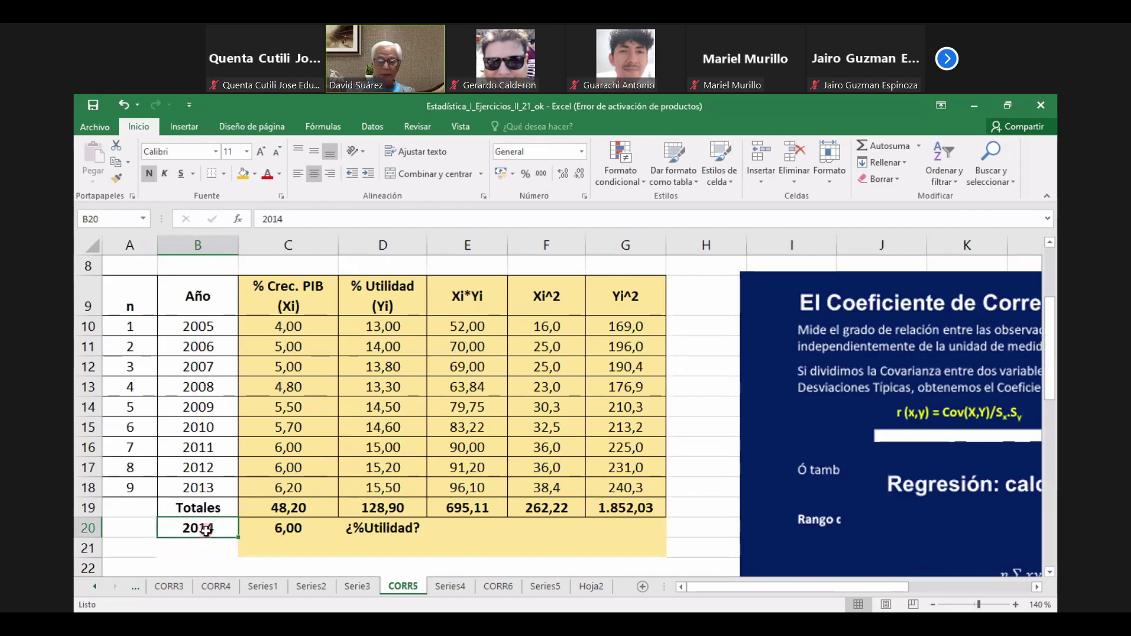
{"action": "left_click", "coordinate": [307, 528]}
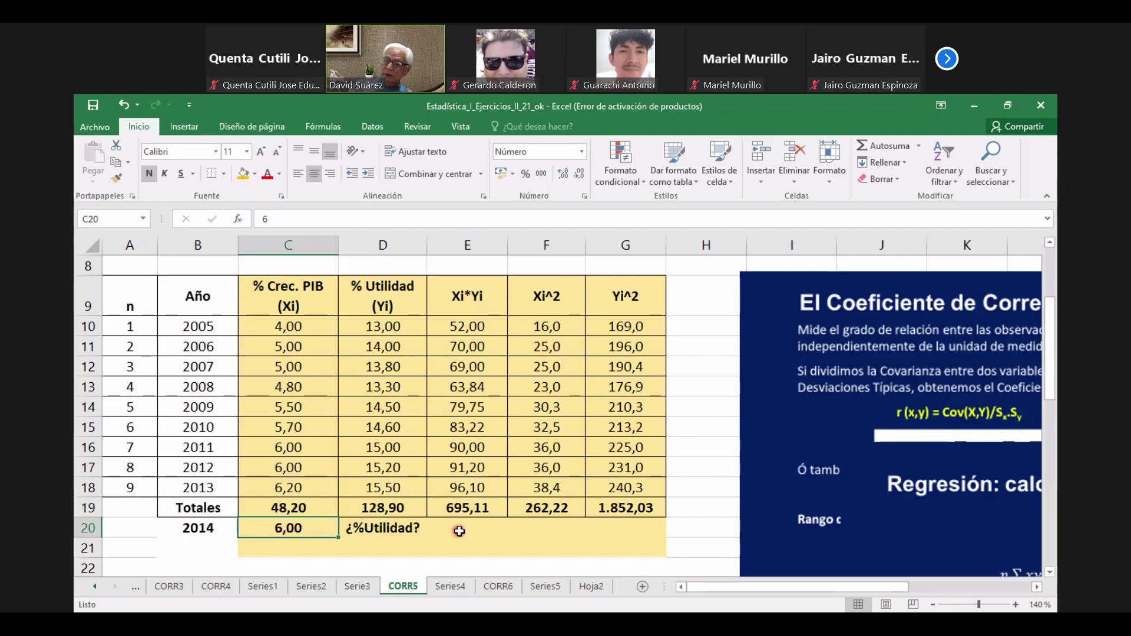
{"action": "left_click", "coordinate": [394, 528]}
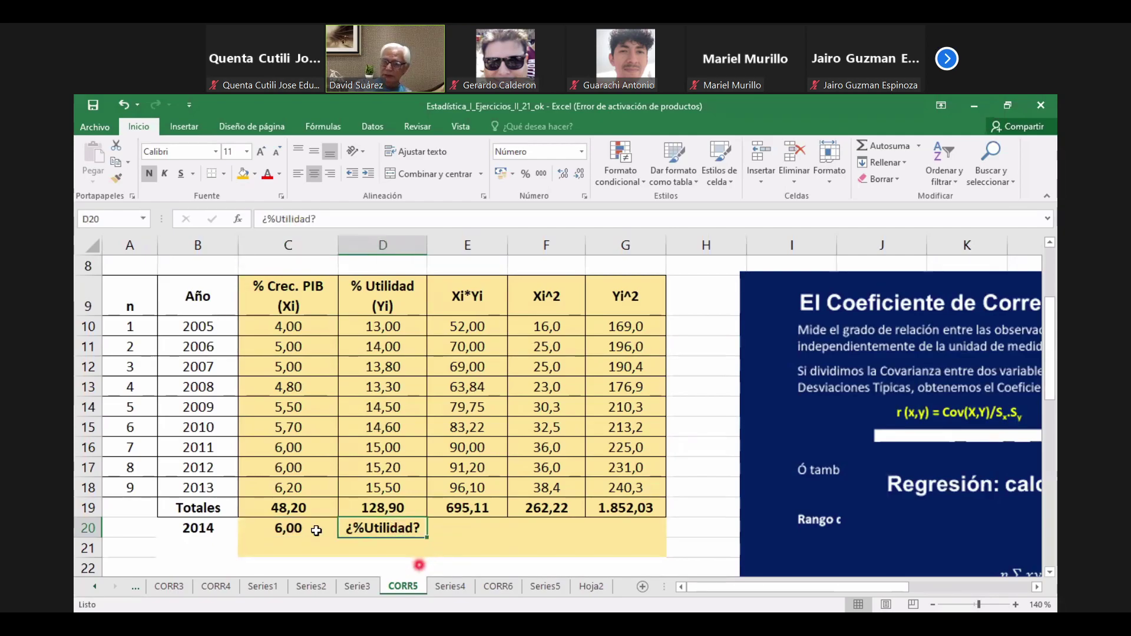
Step: Compare the historical growth and profit values in C10:D18 with the 2014 growth projection in C20
{"action": "left_click", "coordinate": [295, 327]}
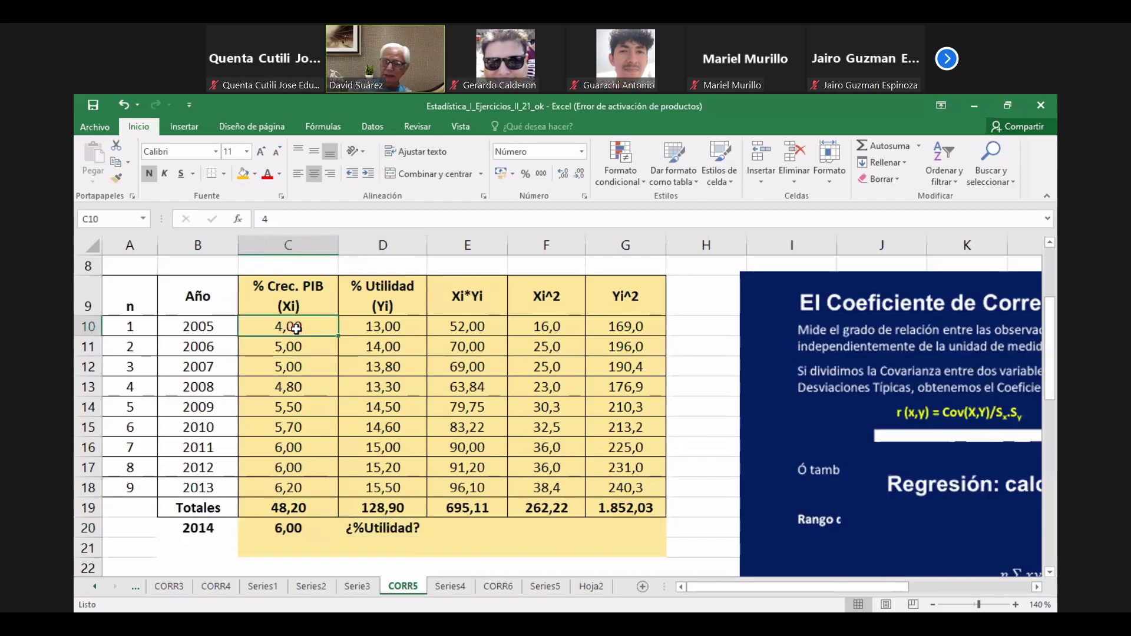
{"action": "scroll", "coordinate": [297, 331], "scroll_direction": "up", "scroll_amount": 2}
{"action": "scroll", "coordinate": [306, 339], "scroll_direction": "down", "scroll_amount": 2}
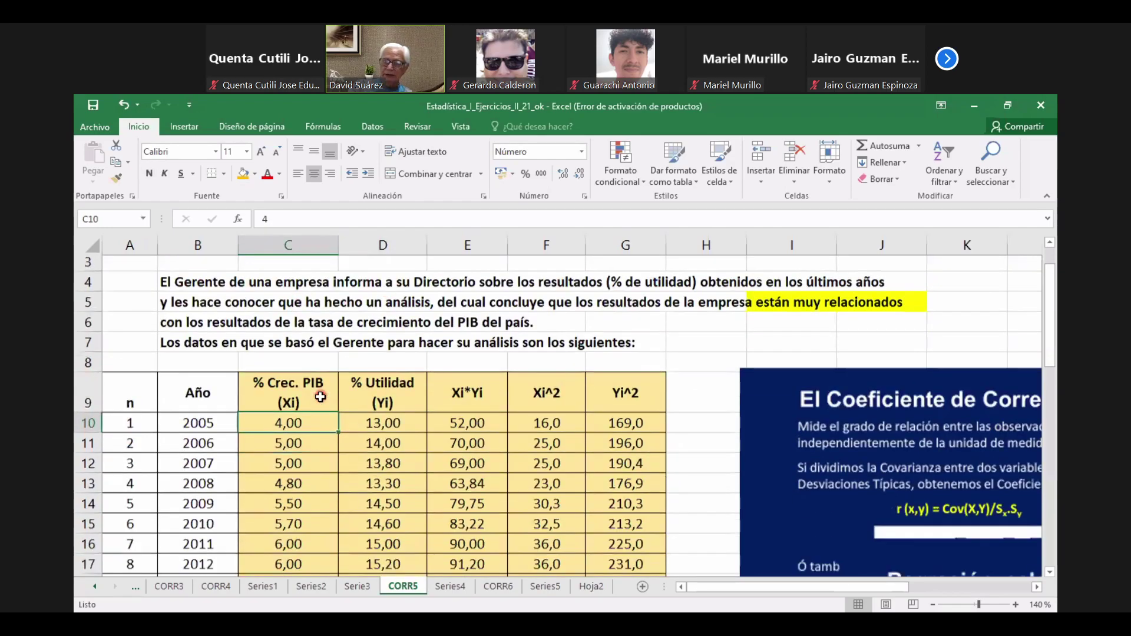
{"action": "left_click_drag", "start_coordinate": [371, 335], "coordinate": [380, 478]}
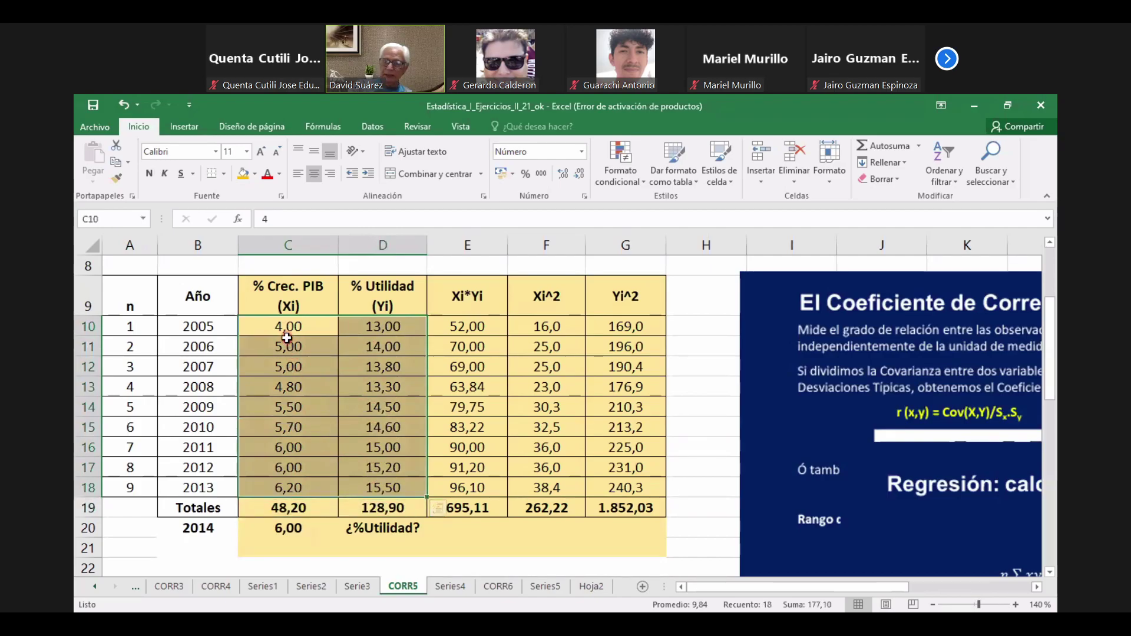
{"action": "left_click", "coordinate": [297, 530]}
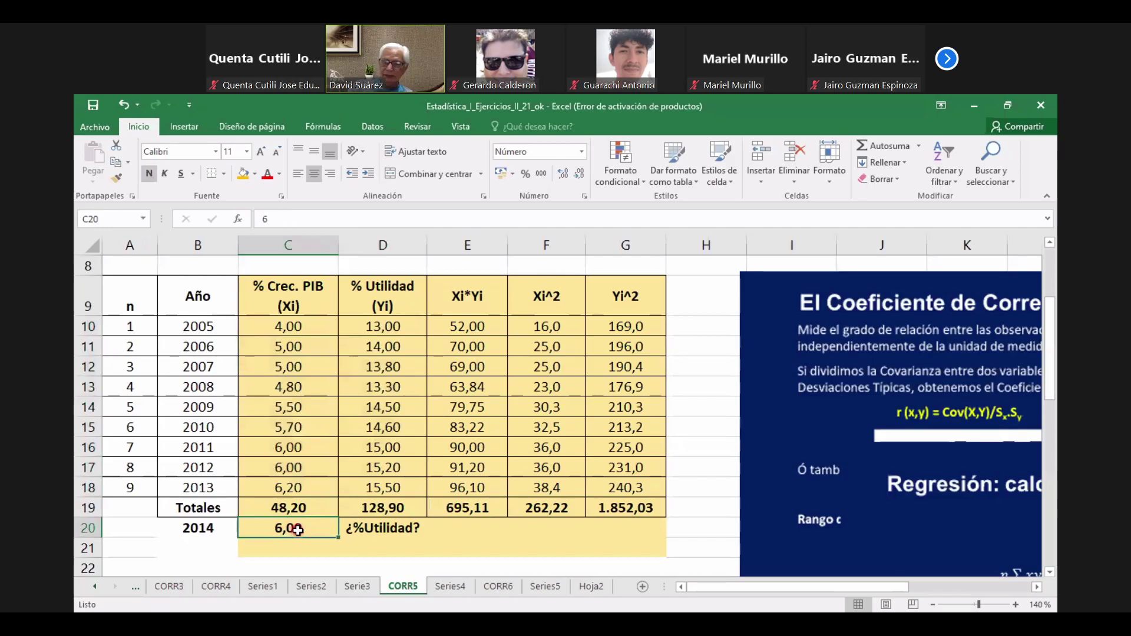
Step: Examine the unknown 2014 % Utilidad in row 20 and the worked solution of question 2 in rows 32 to 38
{"action": "left_click", "coordinate": [371, 529]}
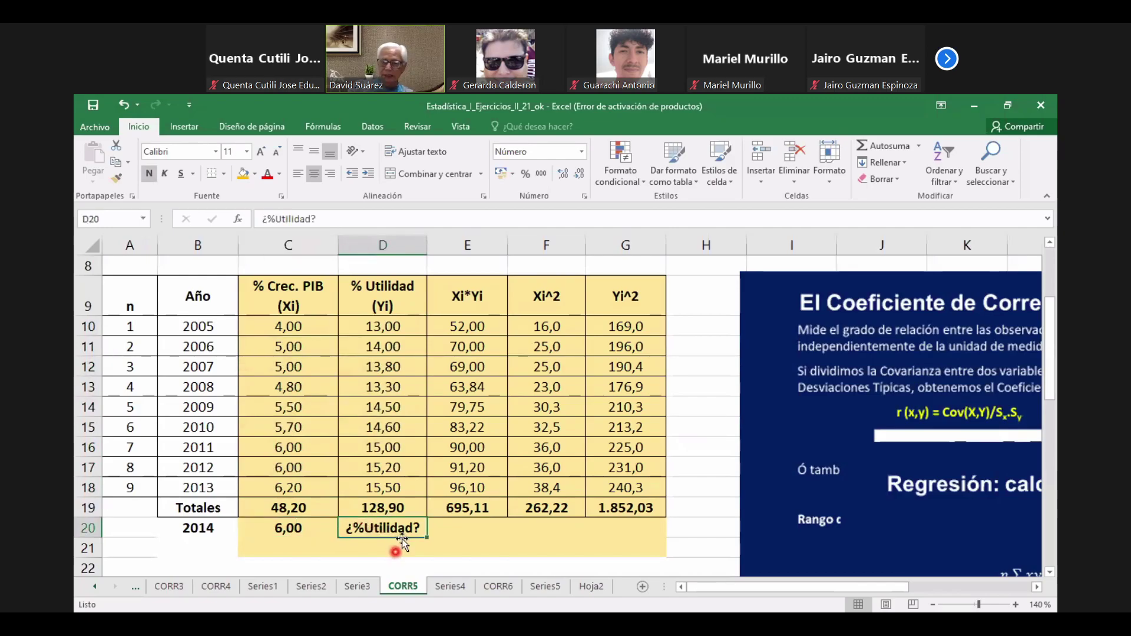
{"action": "left_click", "coordinate": [198, 522]}
{"action": "scroll", "coordinate": [397, 523], "scroll_direction": "down", "scroll_amount": 4}
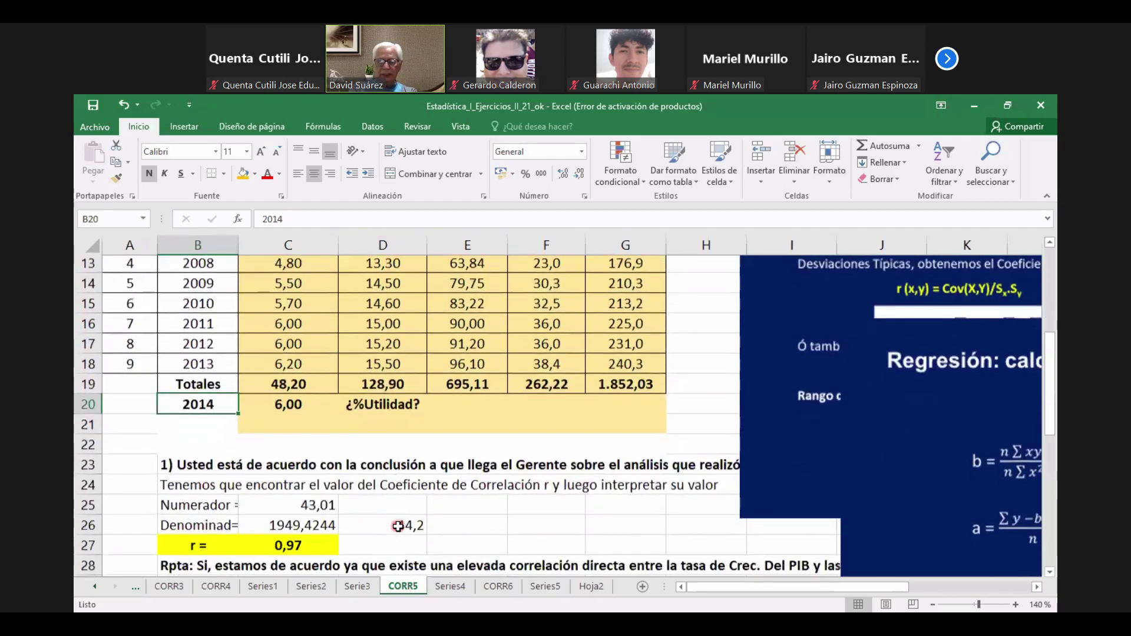
{"action": "scroll", "coordinate": [398, 522], "scroll_direction": "down", "scroll_amount": 3}
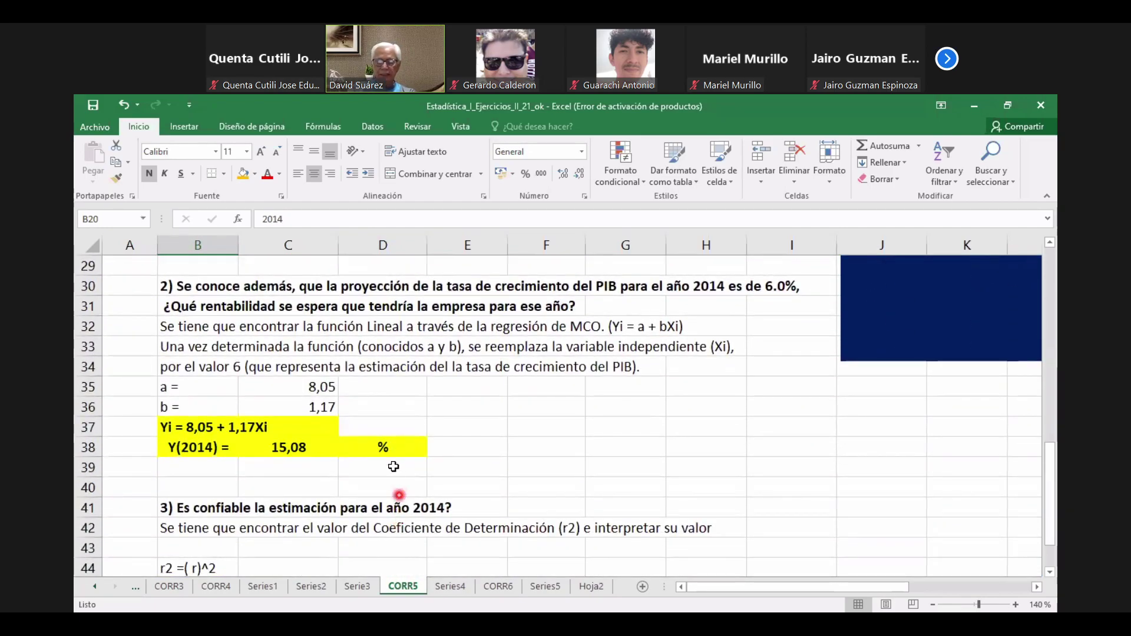
Step: Center the labels and values of parameters a and b in B35:C36, and select the regression equation in B37
{"action": "scroll", "coordinate": [393, 462], "scroll_direction": "up", "scroll_amount": 1}
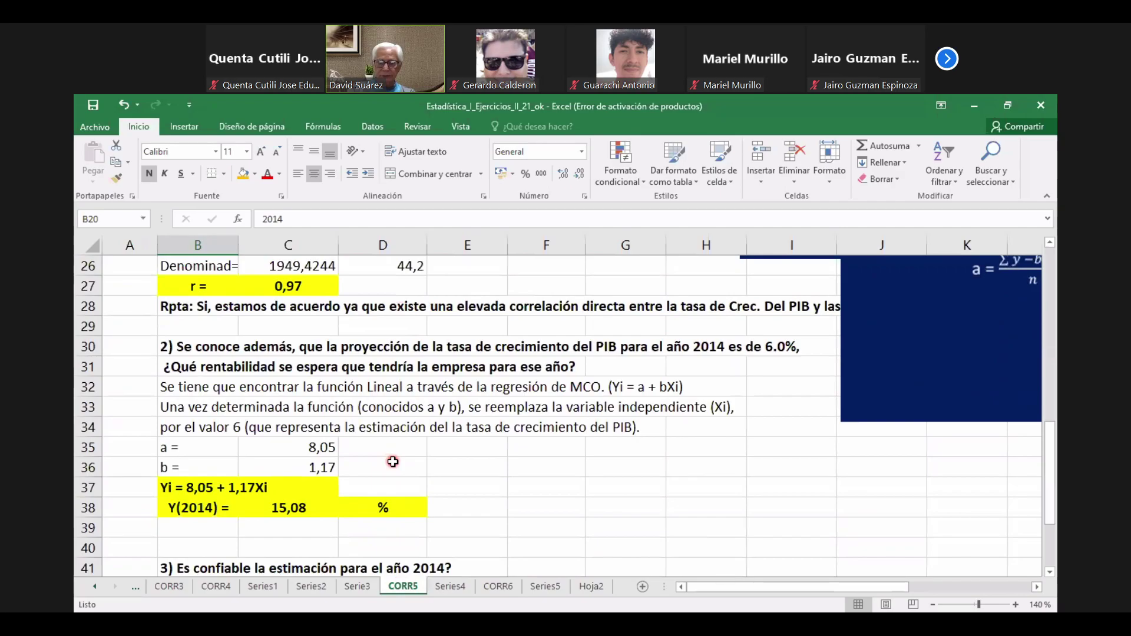
{"action": "left_click_drag", "start_coordinate": [177, 448], "coordinate": [325, 468]}
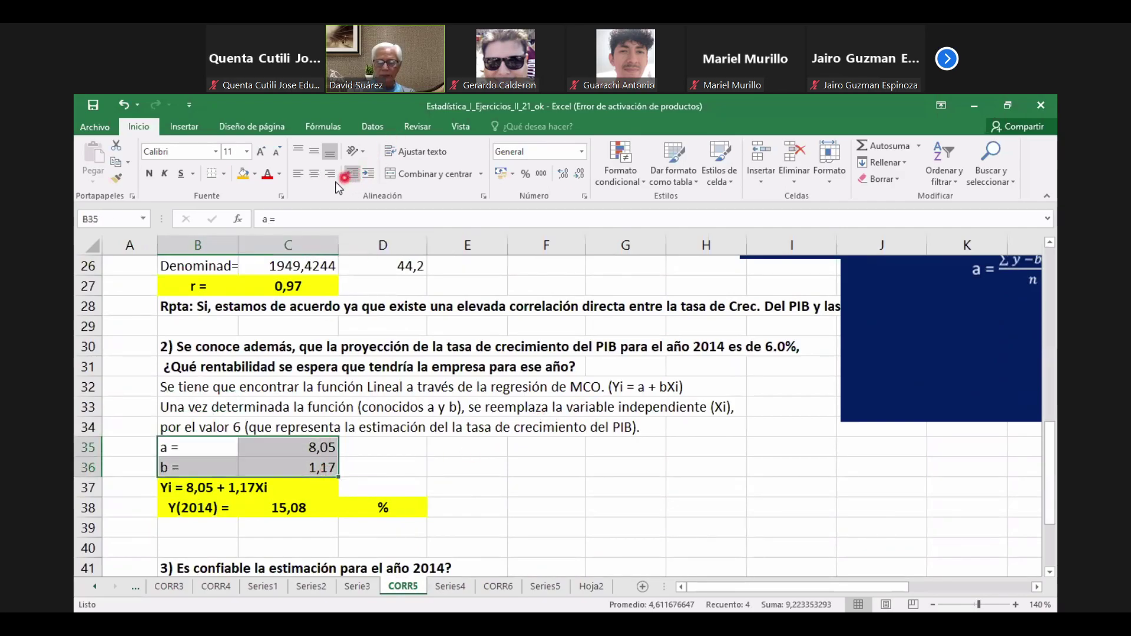
{"action": "left_click", "coordinate": [313, 178]}
{"action": "left_click", "coordinate": [236, 481]}
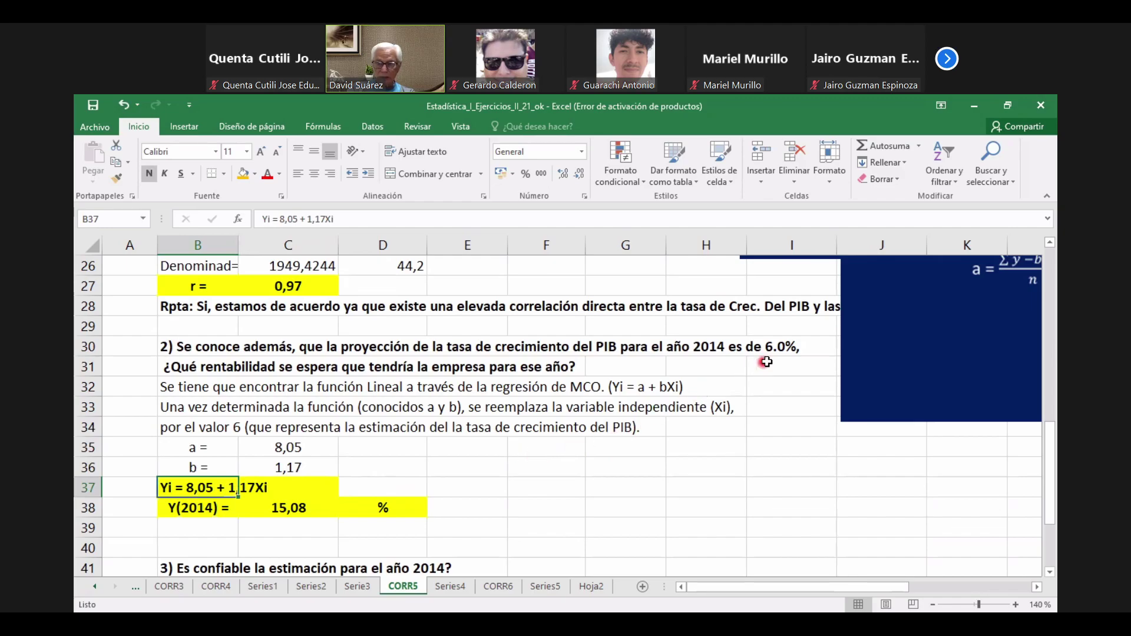
Step: Bring the regression picture next to the question 2 solution to view the formulas for b and a, and shift it partly aside
{"action": "left_click_drag", "start_coordinate": [910, 334], "coordinate": [588, 497]}
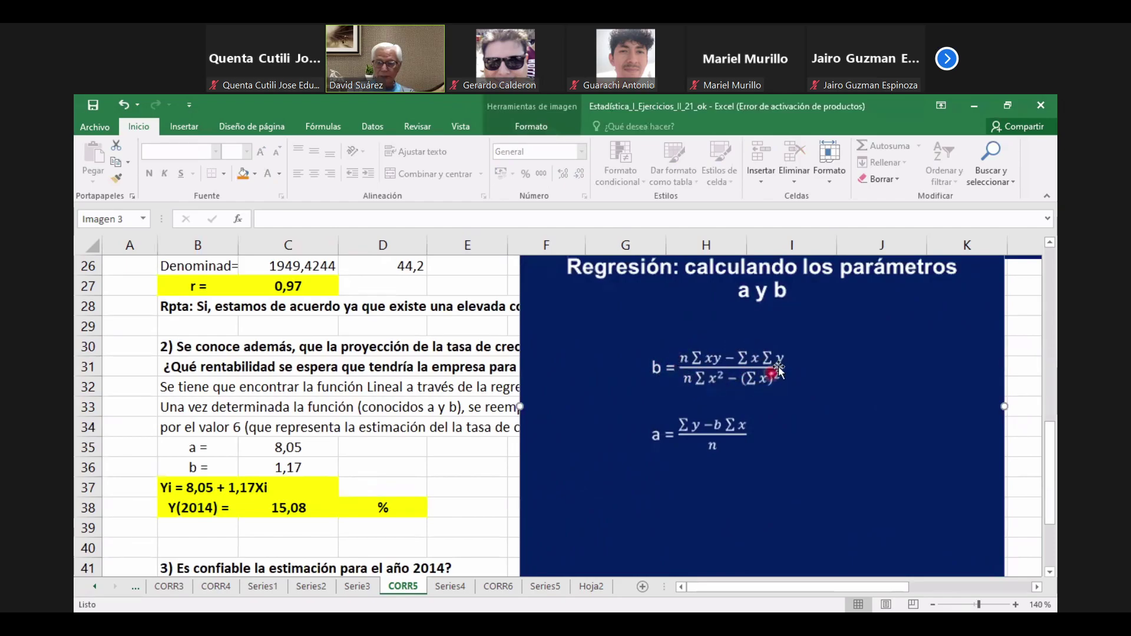
{"action": "left_click_drag", "start_coordinate": [584, 451], "coordinate": [739, 381]}
{"action": "scroll", "coordinate": [400, 500], "scroll_direction": "down", "scroll_amount": 1}
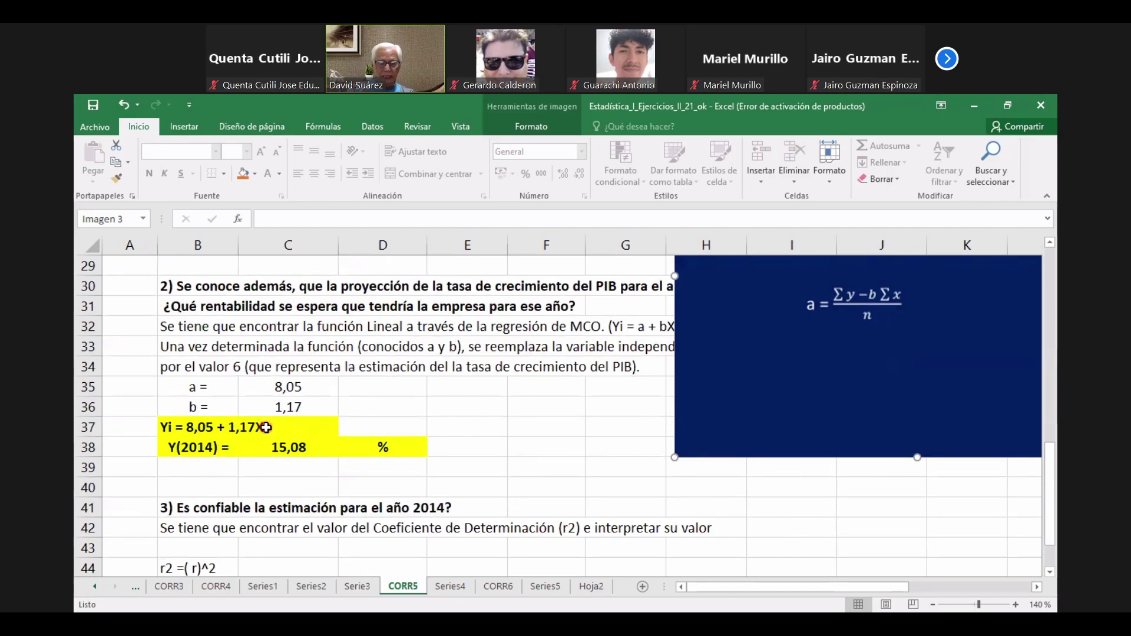
Step: Examine the regression equation Yi = 8,05 + 1,17Xi in B37:C37, selecting its cells
{"action": "left_click", "coordinate": [208, 427]}
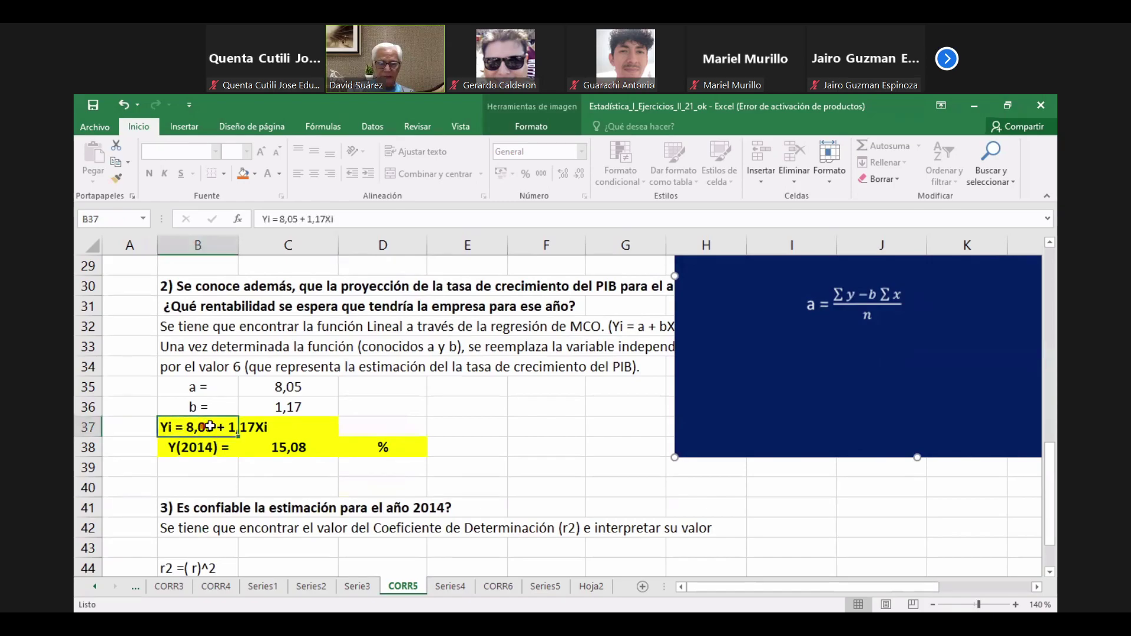
{"action": "left_click_drag", "start_coordinate": [208, 426], "coordinate": [262, 429]}
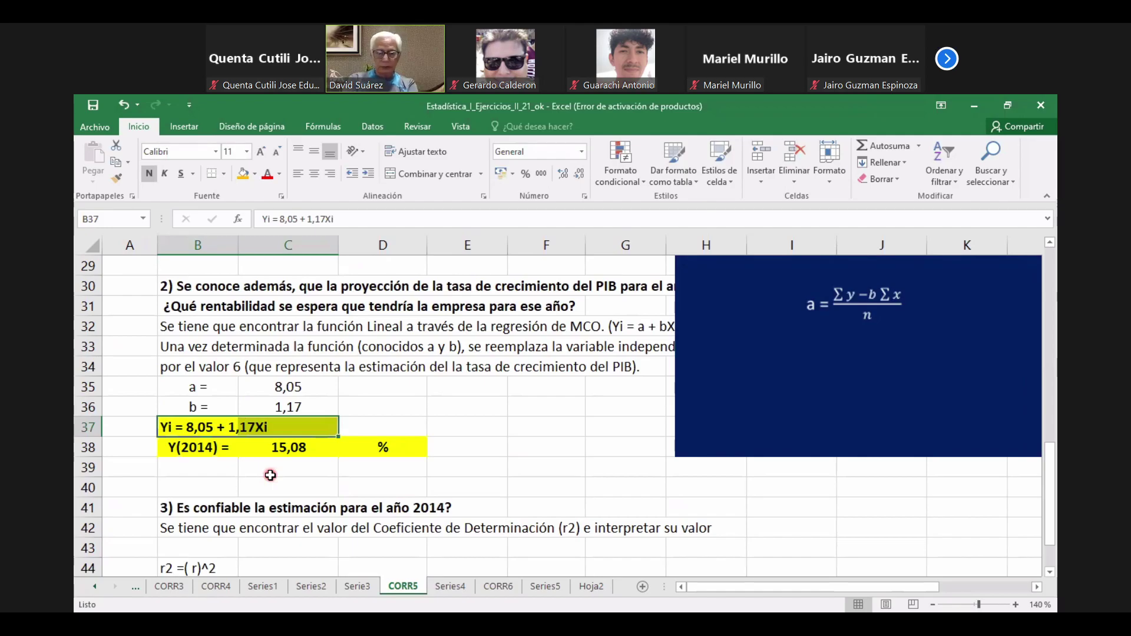
{"action": "left_click", "coordinate": [169, 430]}
{"action": "left_click_drag", "start_coordinate": [198, 427], "coordinate": [263, 426]}
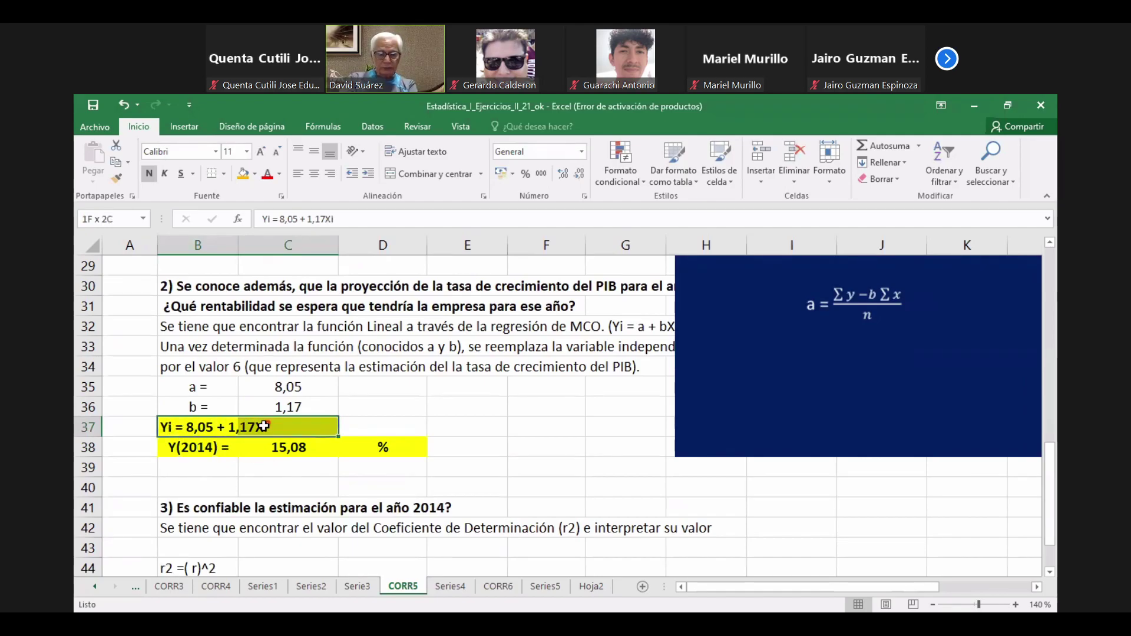
{"action": "left_click", "coordinate": [198, 431]}
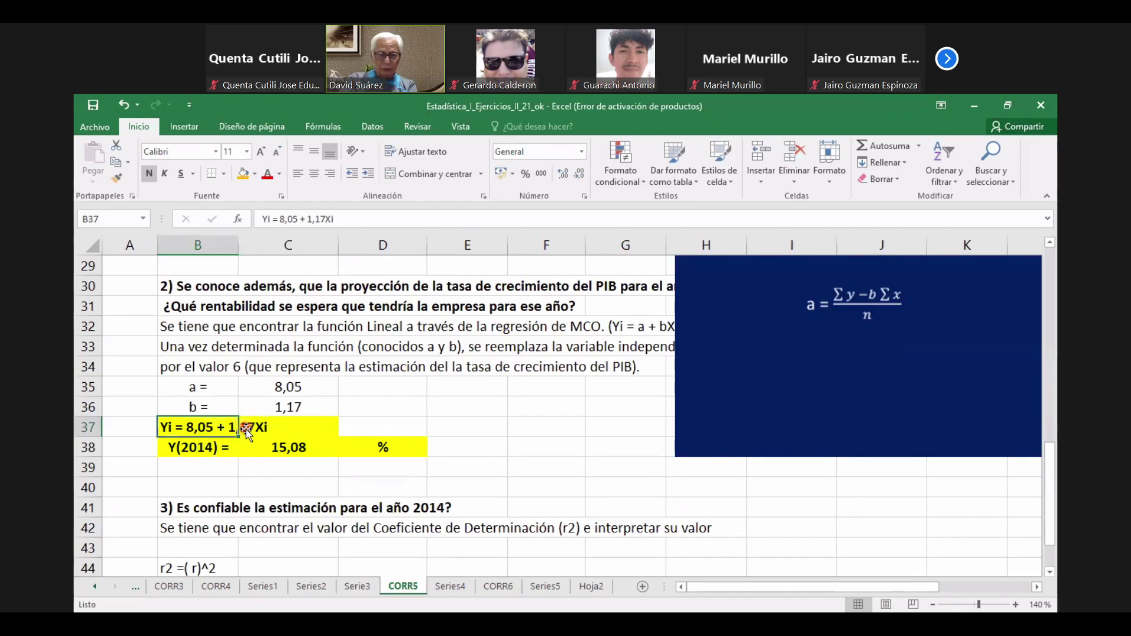
Step: Move the regression picture aside to uncover rows 30 to 33, and compare the Y(2014) formula in C38 with the 2014 growth projection
{"action": "left_click", "coordinate": [649, 408]}
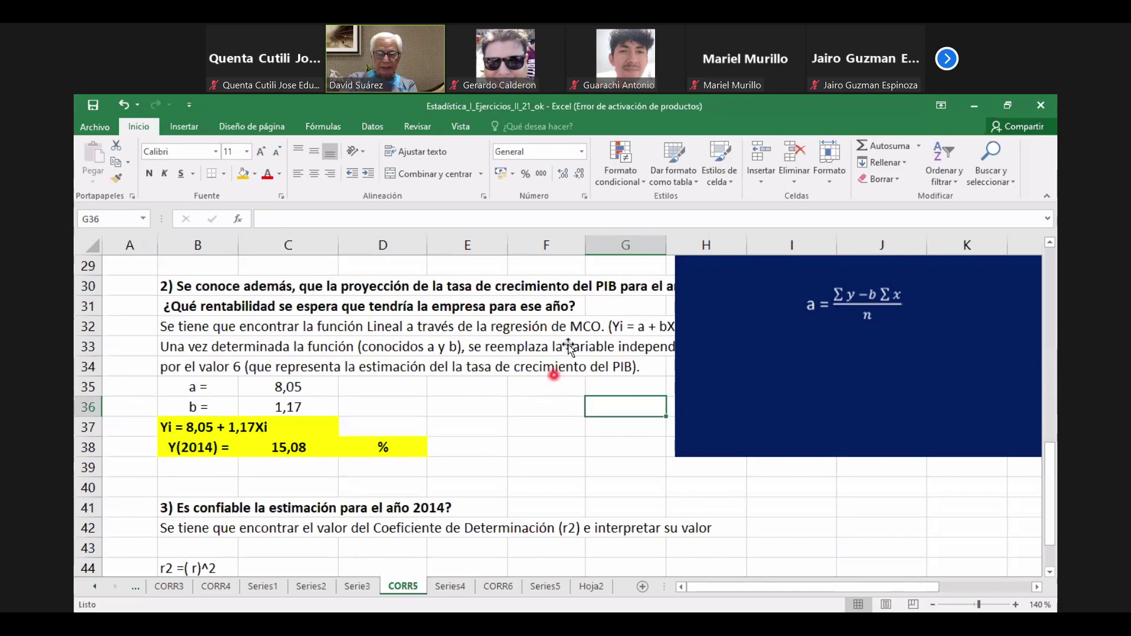
{"action": "left_click_drag", "start_coordinate": [694, 274], "coordinate": [833, 321]}
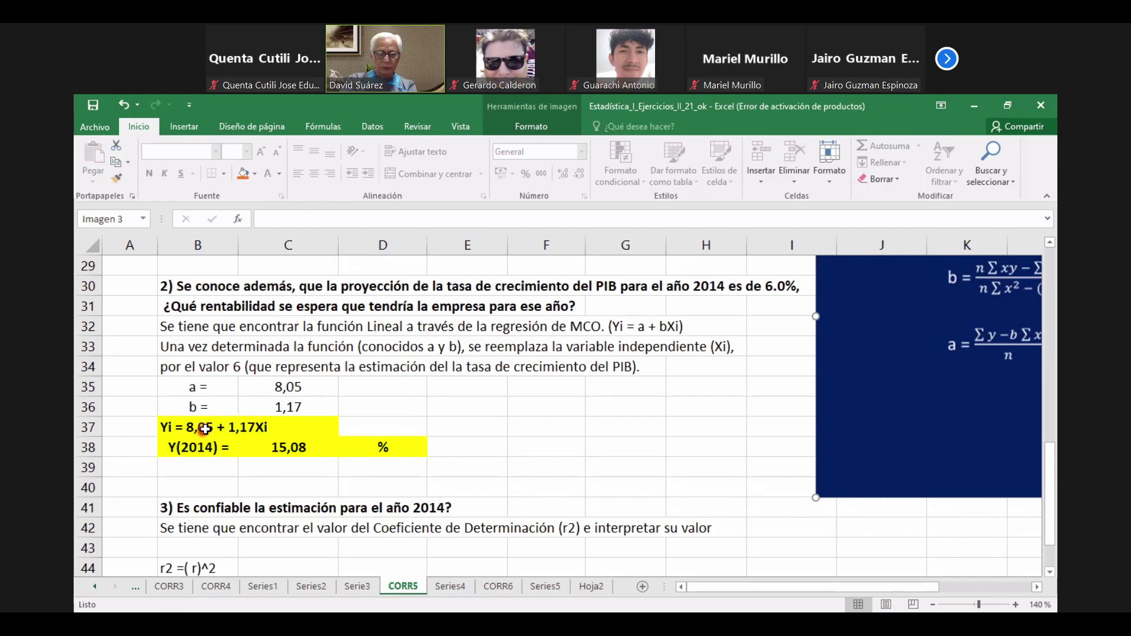
{"action": "left_click", "coordinate": [298, 448]}
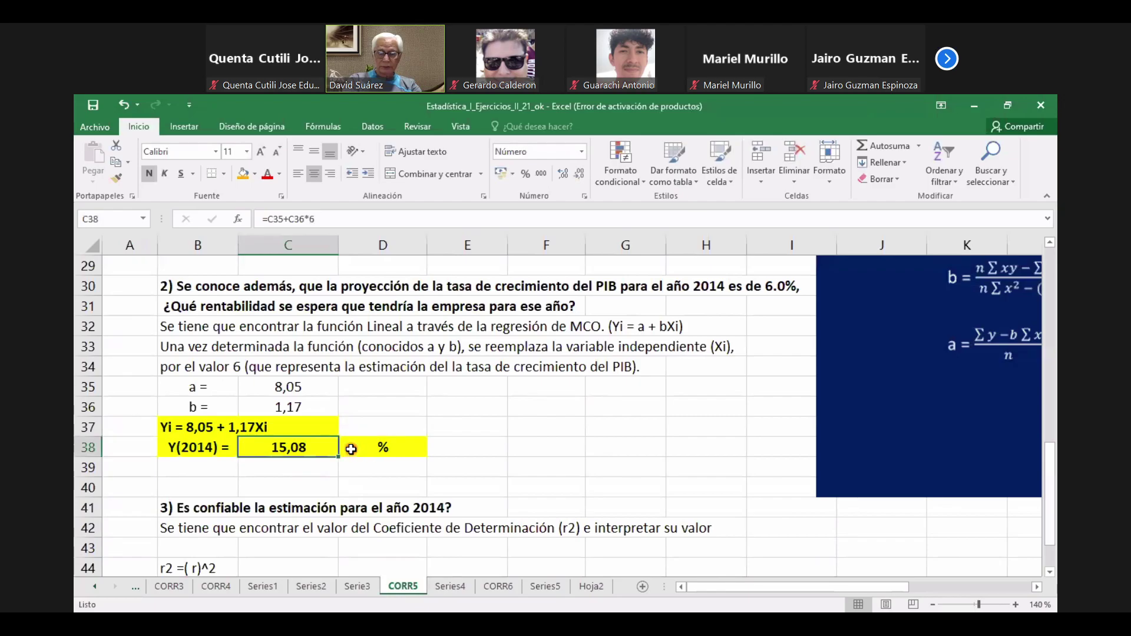
{"action": "scroll", "coordinate": [351, 449], "scroll_direction": "up", "scroll_amount": 5}
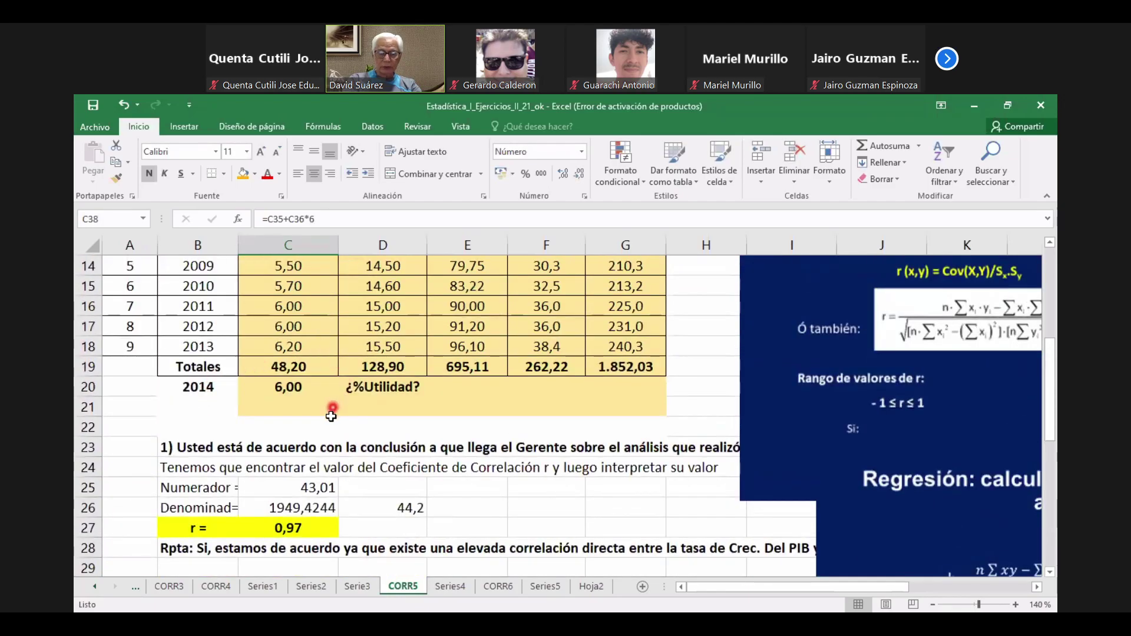
{"action": "scroll", "coordinate": [331, 414], "scroll_direction": "down", "scroll_amount": 6}
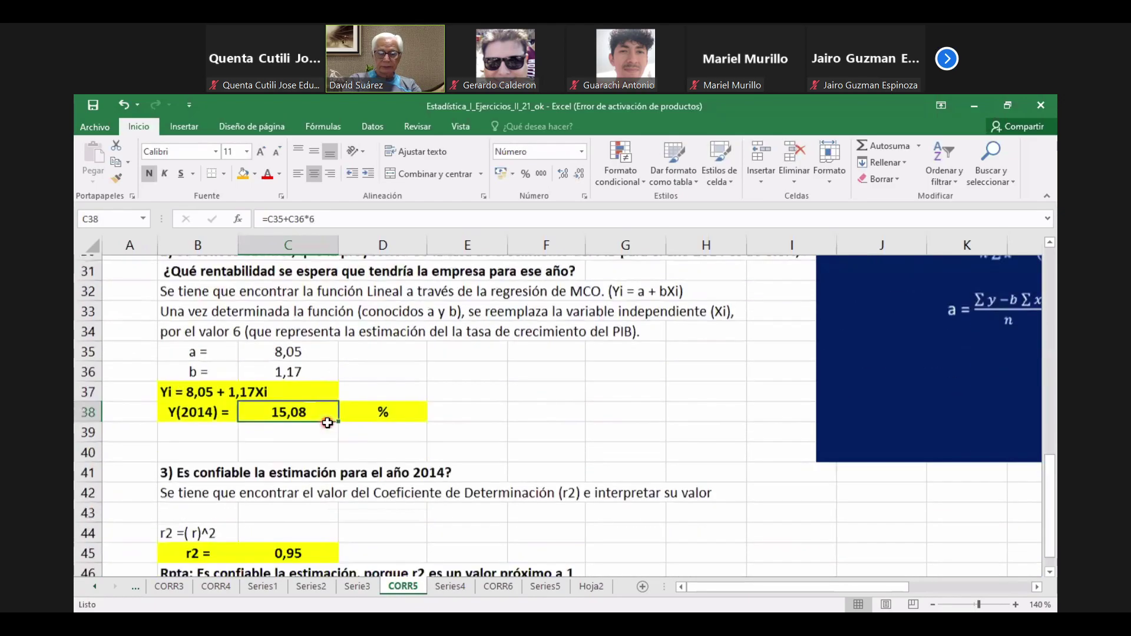
Step: Examine question 3 in B41 on whether the 2014 estimate is reliable, relating it to the Y(2014) result in B38:C38
{"action": "scroll", "coordinate": [327, 423], "scroll_direction": "down", "scroll_amount": 1}
{"action": "left_click", "coordinate": [186, 448]}
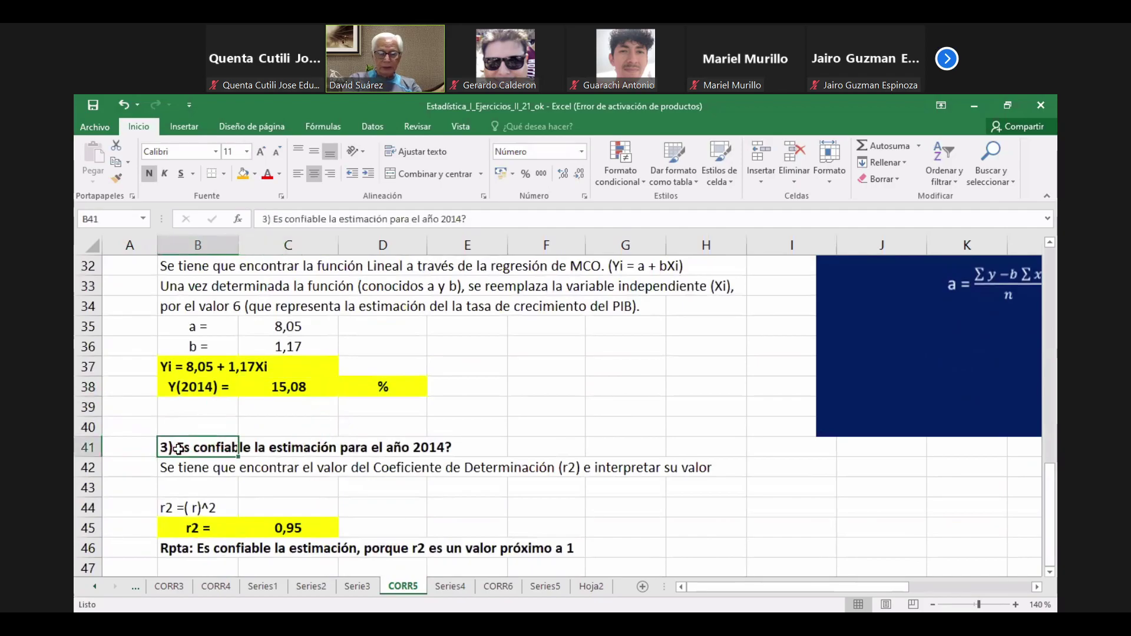
{"action": "left_click", "coordinate": [289, 387]}
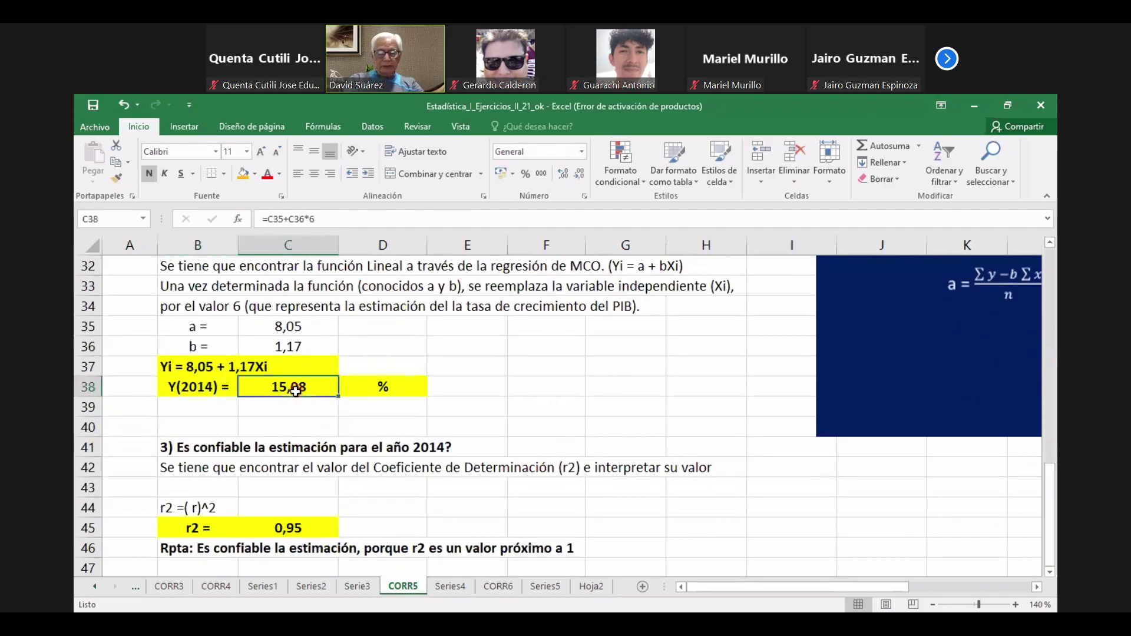
{"action": "left_click", "coordinate": [195, 390]}
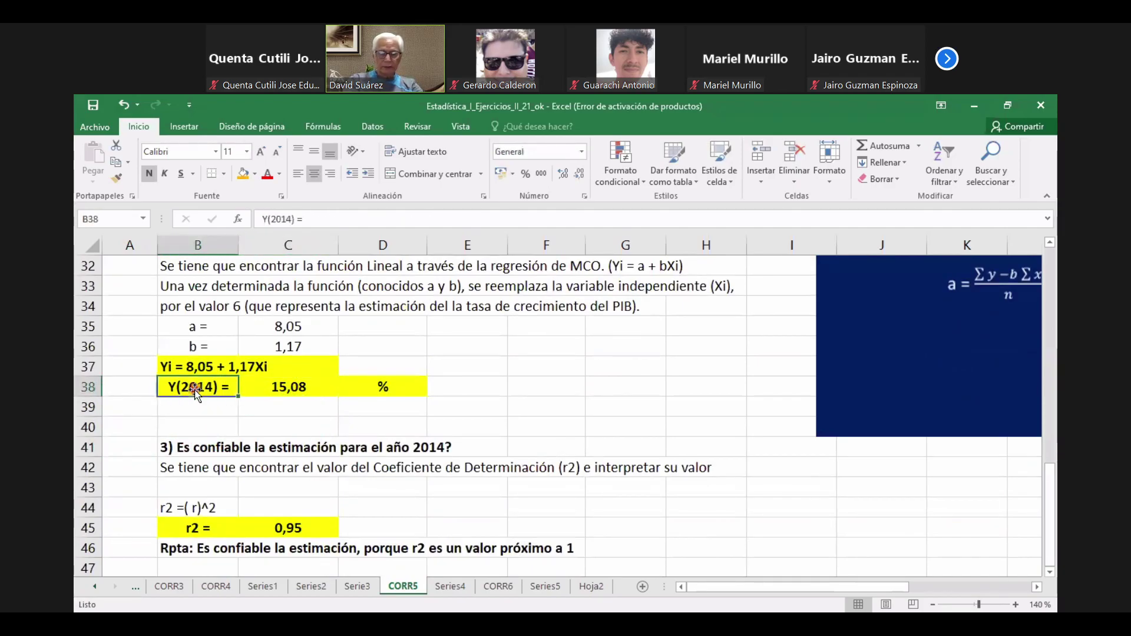
{"action": "left_click", "coordinate": [310, 389]}
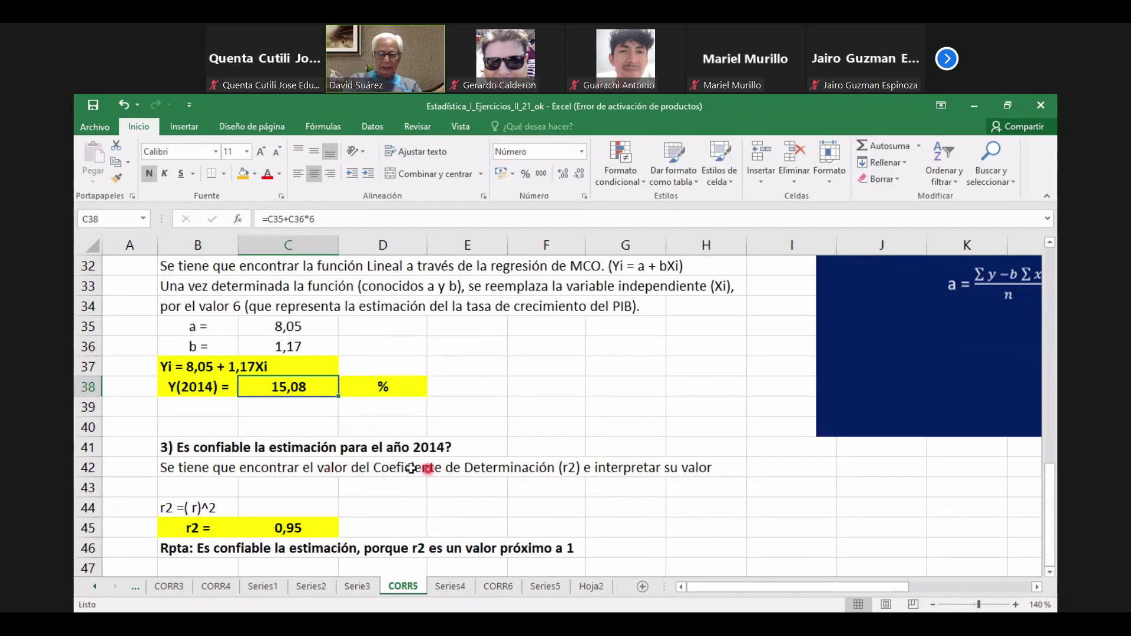
Step: Examine the coefficient of determination instruction in row 42 and the r2 formula in C45
{"action": "left_click_drag", "start_coordinate": [400, 470], "coordinate": [516, 470]}
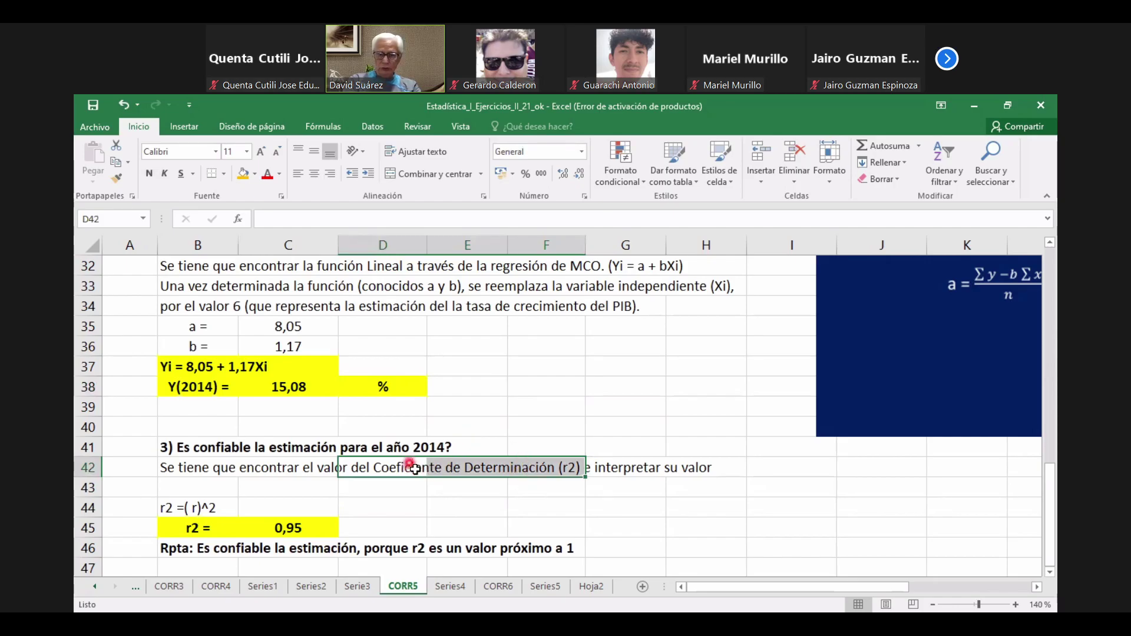
{"action": "left_click", "coordinate": [509, 504]}
{"action": "left_click", "coordinate": [293, 529]}
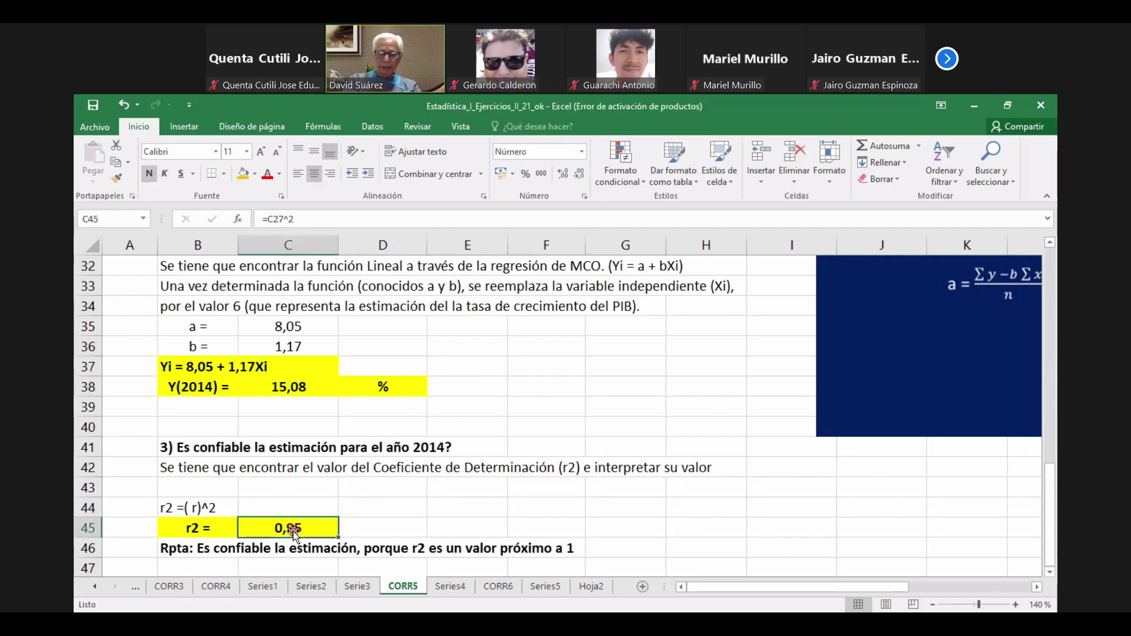
Step: Trace the r2 calculation back to the correlation coefficient r in B27:C27, and return to the r2 result in C45
{"action": "scroll", "coordinate": [237, 394], "scroll_direction": "up", "scroll_amount": 2}
{"action": "scroll", "coordinate": [237, 396], "scroll_direction": "up", "scroll_amount": 2}
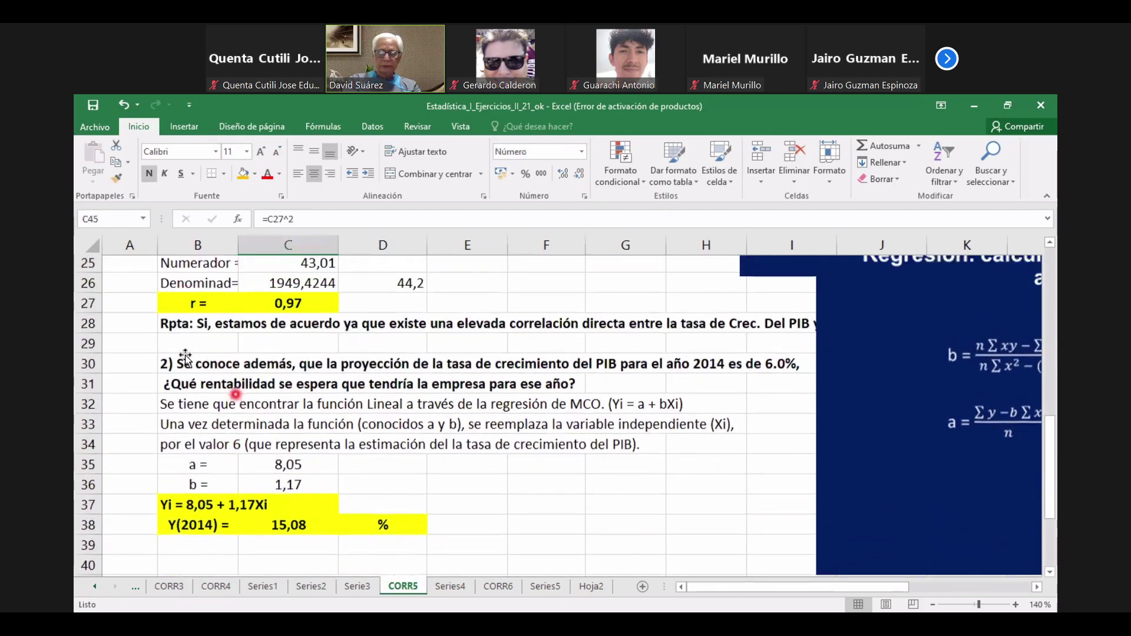
{"action": "left_click", "coordinate": [187, 348]}
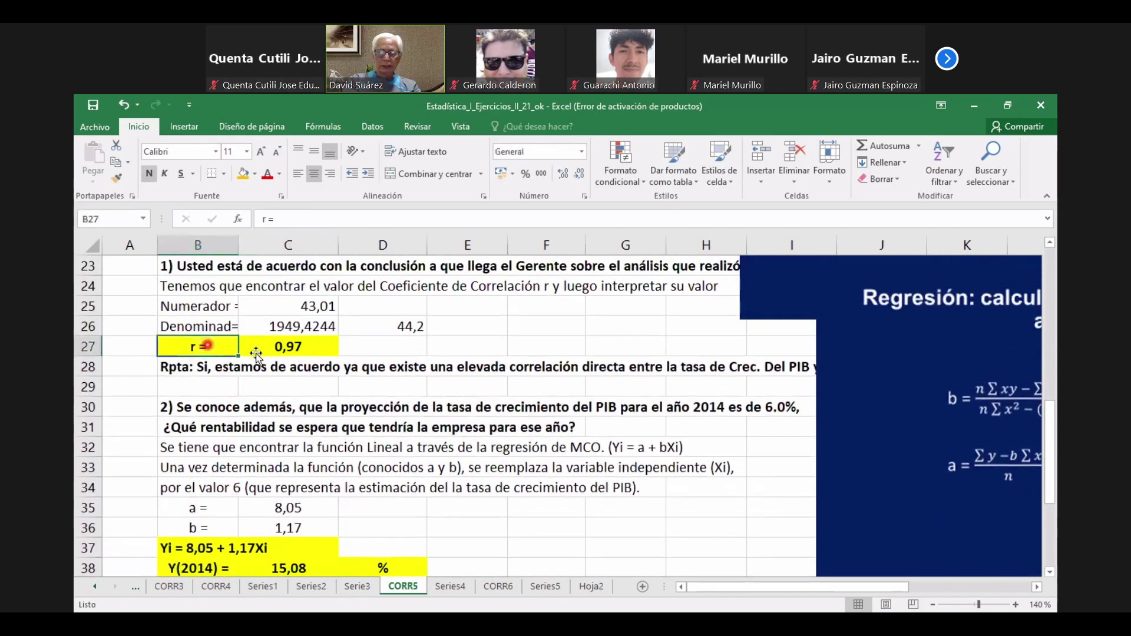
{"action": "left_click", "coordinate": [298, 346]}
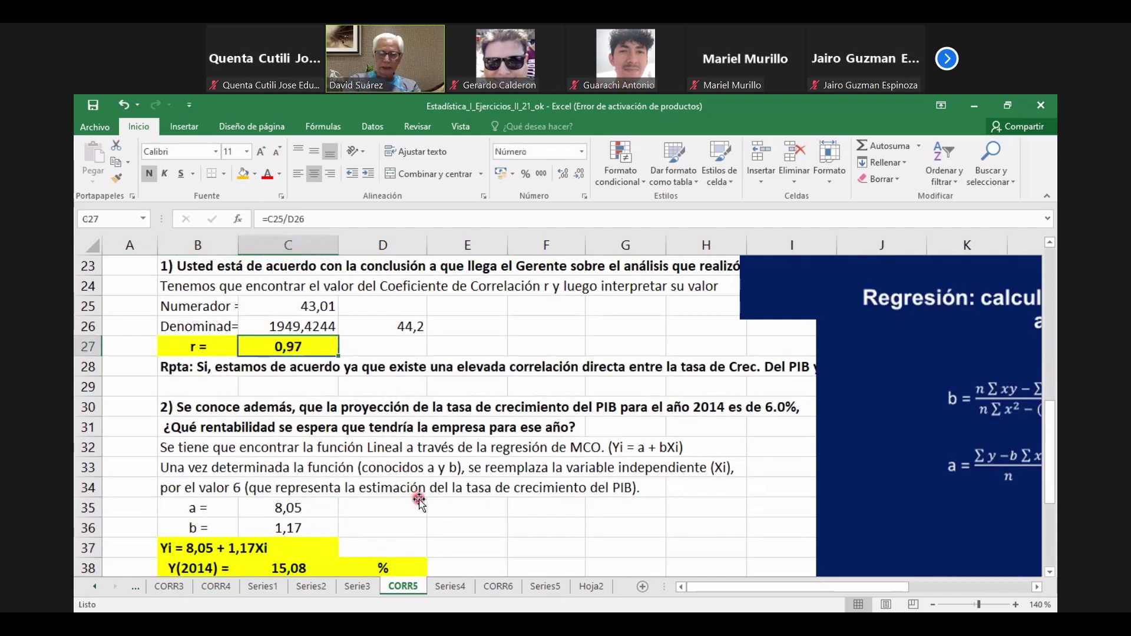
{"action": "scroll", "coordinate": [487, 501], "scroll_direction": "down", "scroll_amount": 3}
{"action": "scroll", "coordinate": [487, 501], "scroll_direction": "down", "scroll_amount": 3}
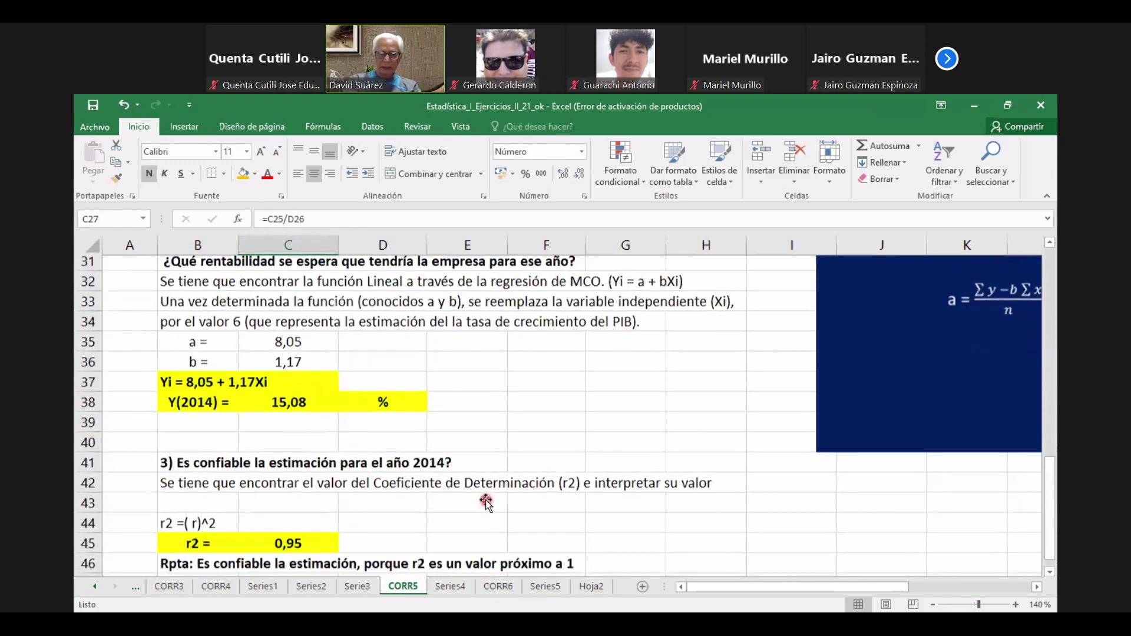
{"action": "left_click", "coordinate": [297, 409]}
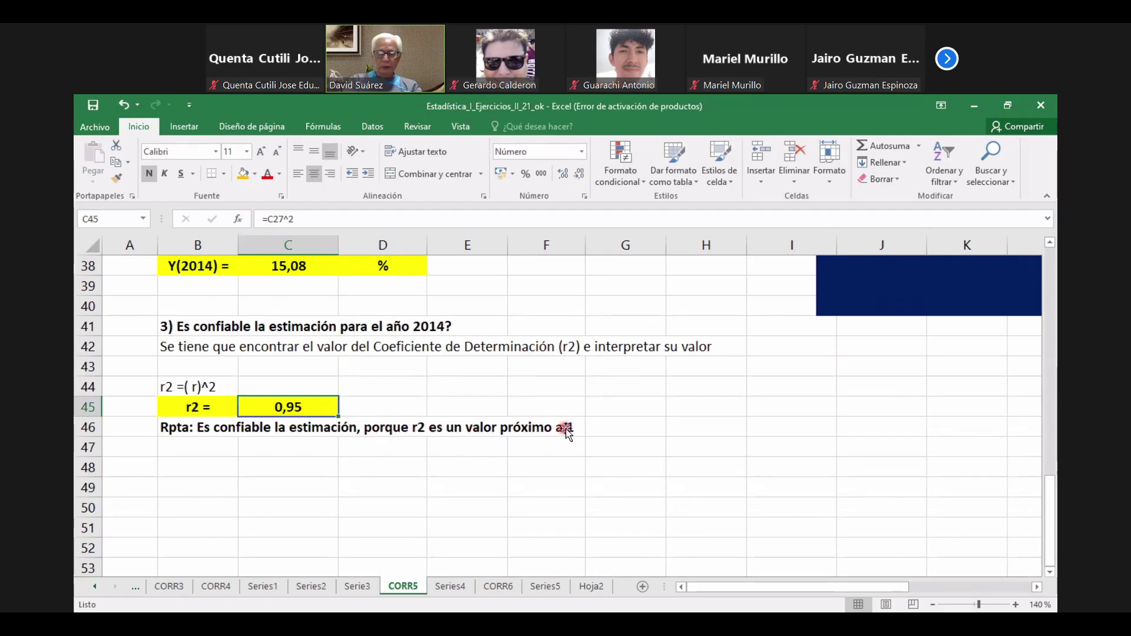
Step: Select the 2014 profitability estimate in B38:D38 and save the workbook
{"action": "scroll", "coordinate": [377, 422], "scroll_direction": "up", "scroll_amount": 1}
{"action": "left_click", "coordinate": [196, 328]}
{"action": "left_click_drag", "start_coordinate": [196, 328], "coordinate": [389, 325]}
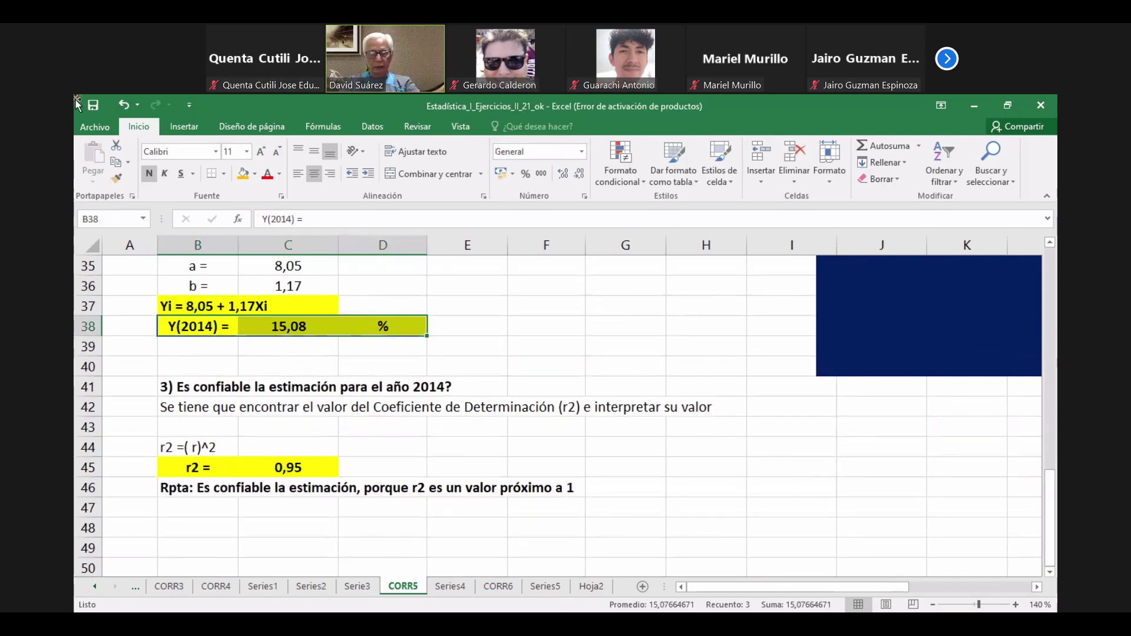
{"action": "left_click", "coordinate": [91, 107]}
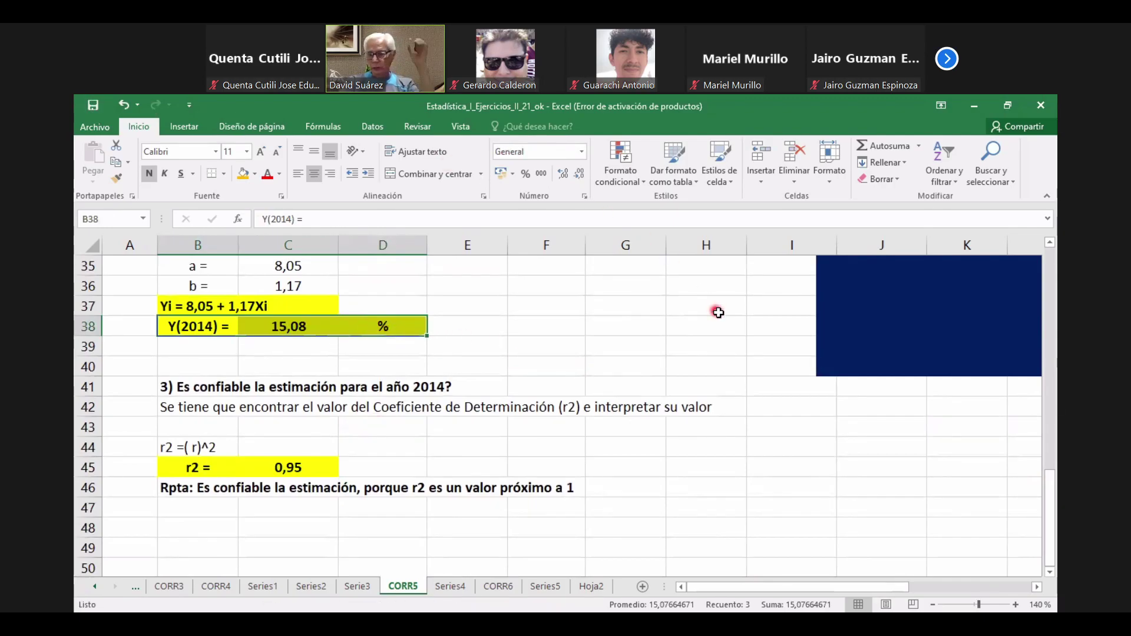
Step: Review the solved sheet back to the exercise 3.9 statement in rows 4 to 7
{"action": "scroll", "coordinate": [729, 361], "scroll_direction": "up", "scroll_amount": 1}
{"action": "scroll", "coordinate": [729, 362], "scroll_direction": "up", "scroll_amount": 4}
{"action": "scroll", "coordinate": [728, 362], "scroll_direction": "down", "scroll_amount": 4}
{"action": "scroll", "coordinate": [729, 361], "scroll_direction": "up", "scroll_amount": 1}
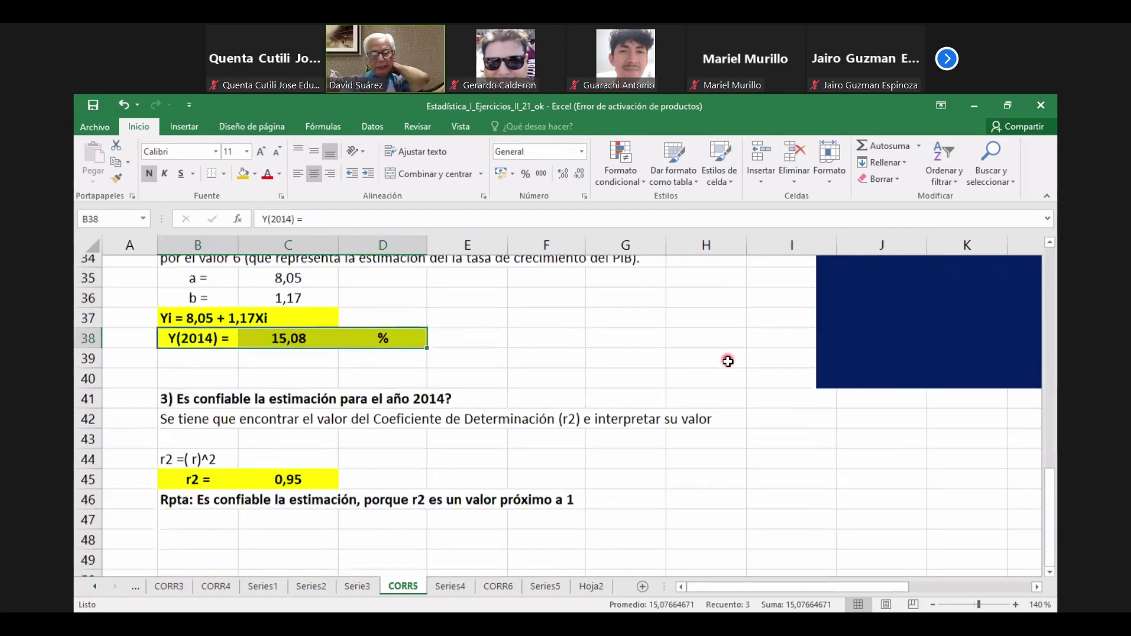
{"action": "scroll", "coordinate": [574, 353], "scroll_direction": "up", "scroll_amount": 11}
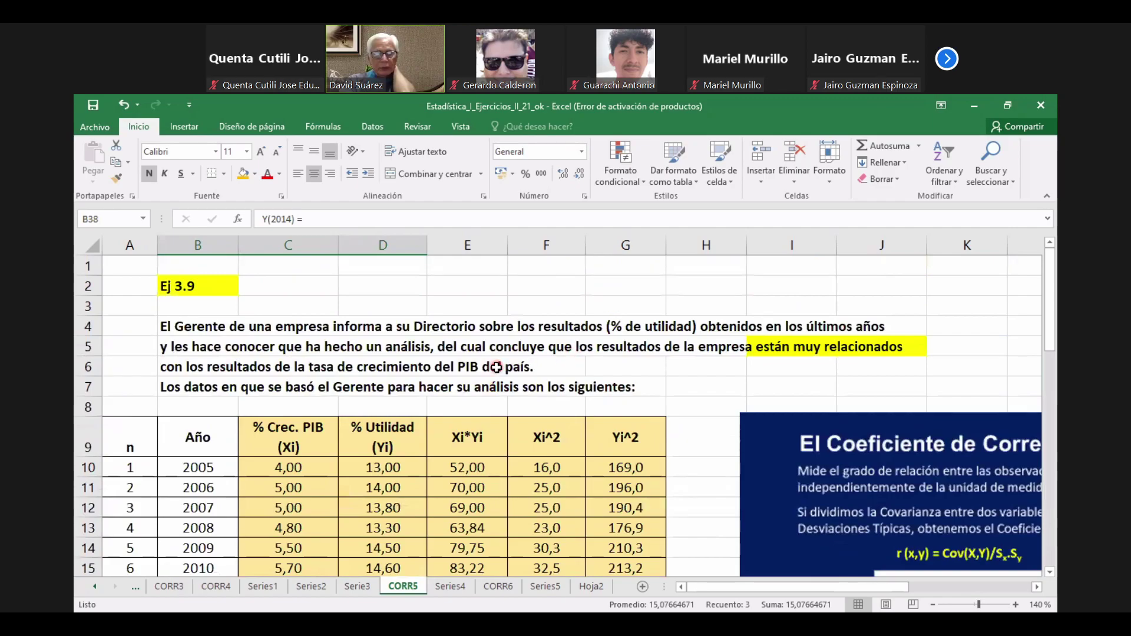
{"action": "scroll", "coordinate": [496, 367], "scroll_direction": "down", "scroll_amount": 1}
{"action": "scroll", "coordinate": [496, 367], "scroll_direction": "up", "scroll_amount": 1}
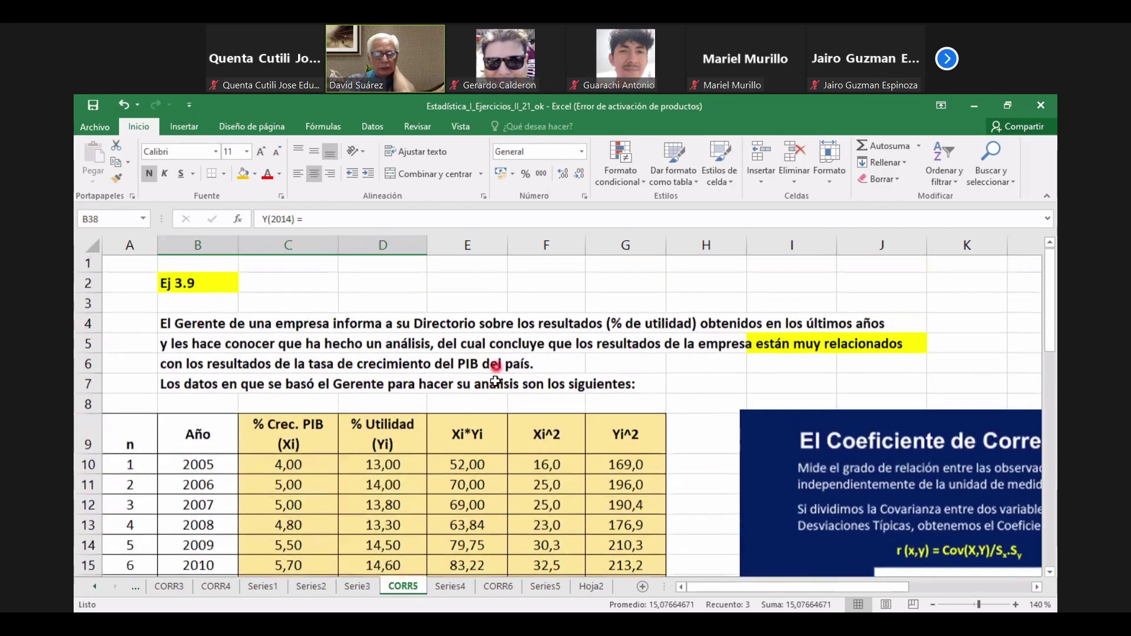
Step: Open the Series4 sheet with exercise 3.10 and select its reference to exercise 3.9 in B4
{"action": "left_click", "coordinate": [459, 587]}
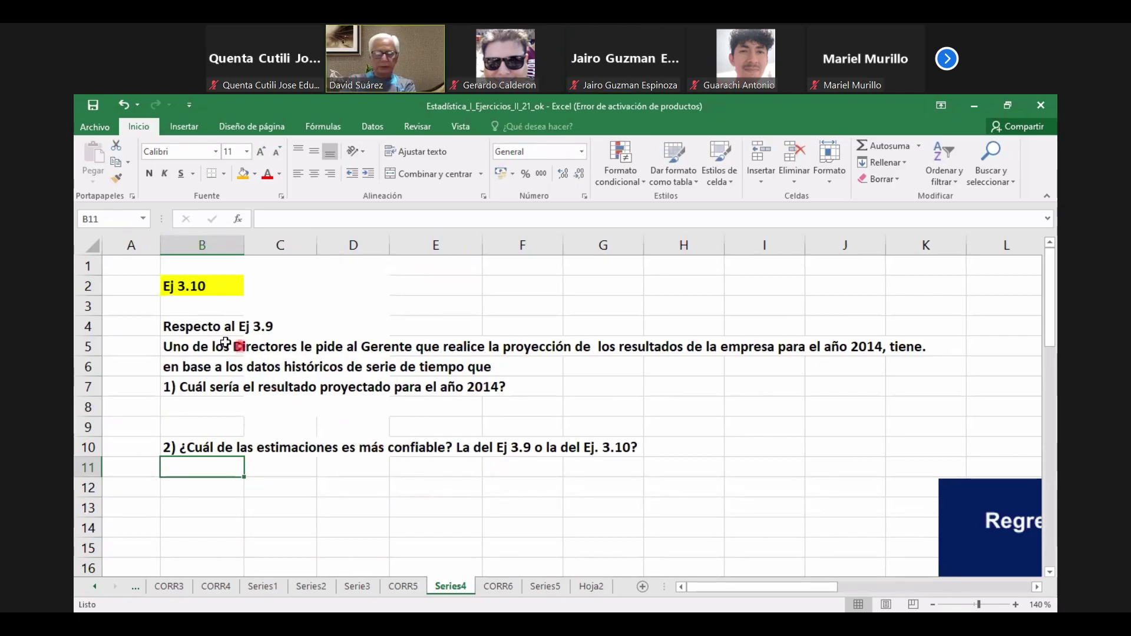
{"action": "left_click", "coordinate": [192, 331]}
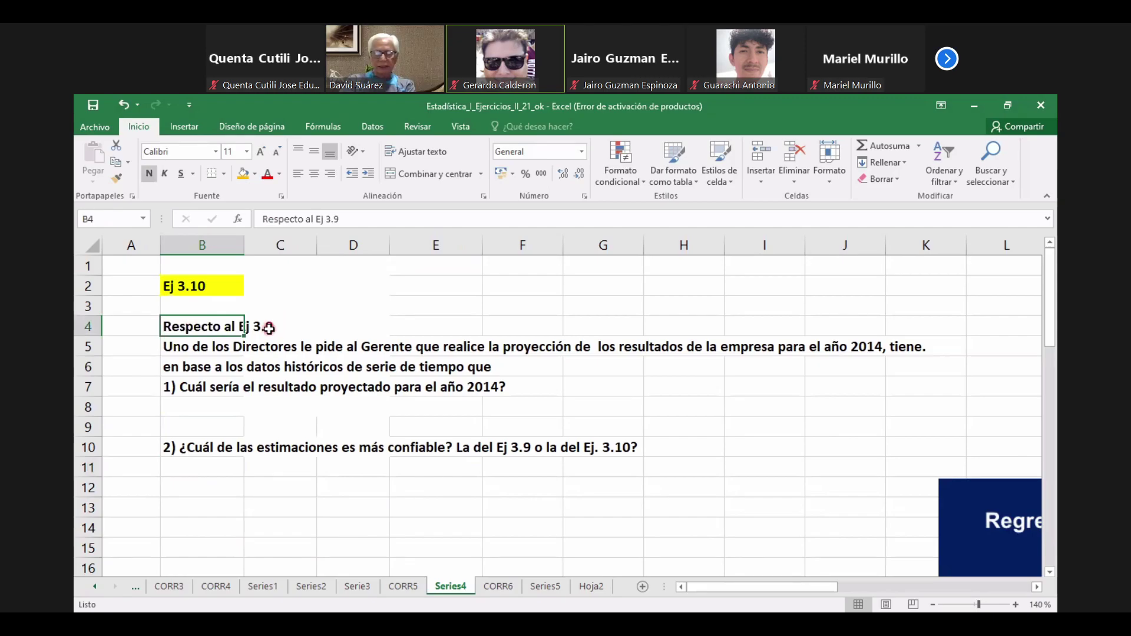
Step: Check the exercise 3.10 statement in B5 against the exercise 3.9 data on the CORR5 sheet, and return to Series4
{"action": "left_click", "coordinate": [187, 346]}
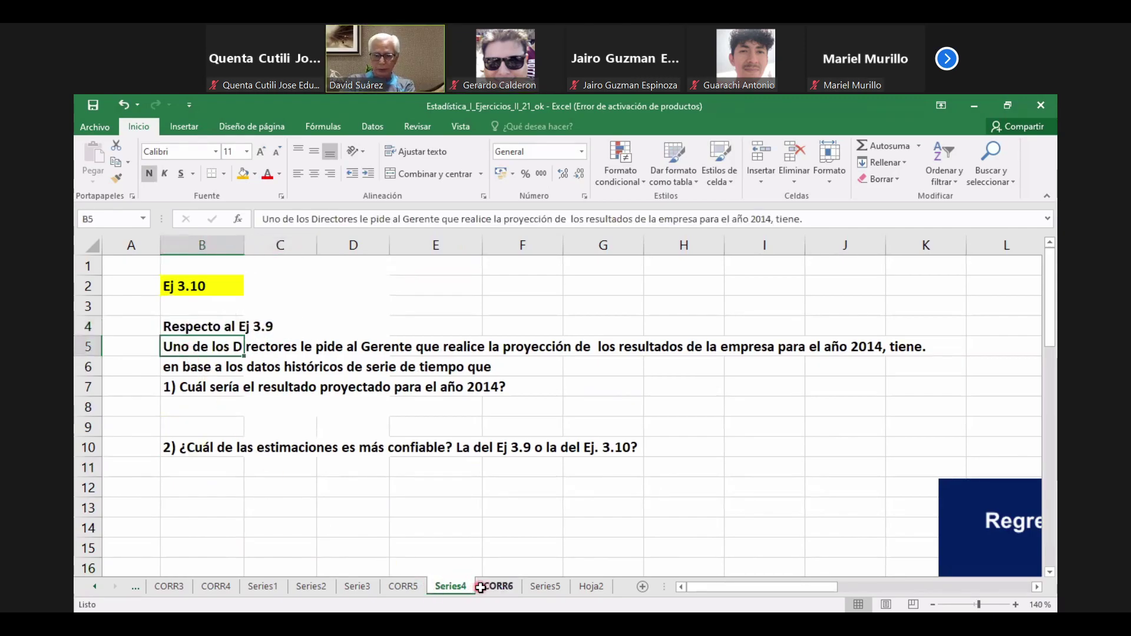
{"action": "left_click", "coordinate": [403, 587]}
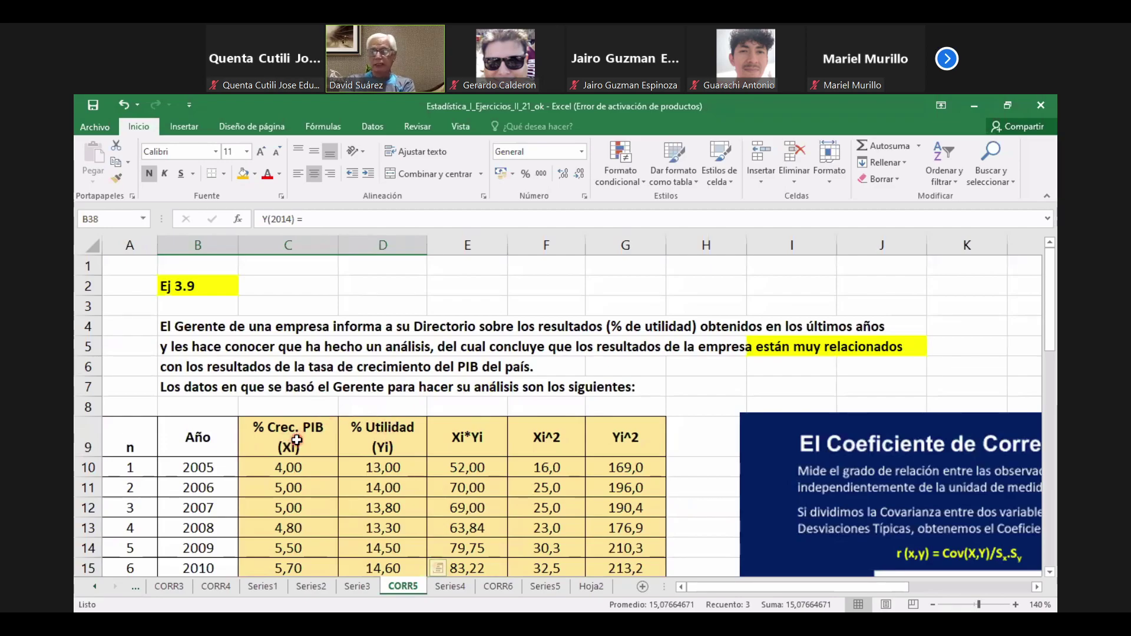
{"action": "left_click", "coordinate": [450, 586]}
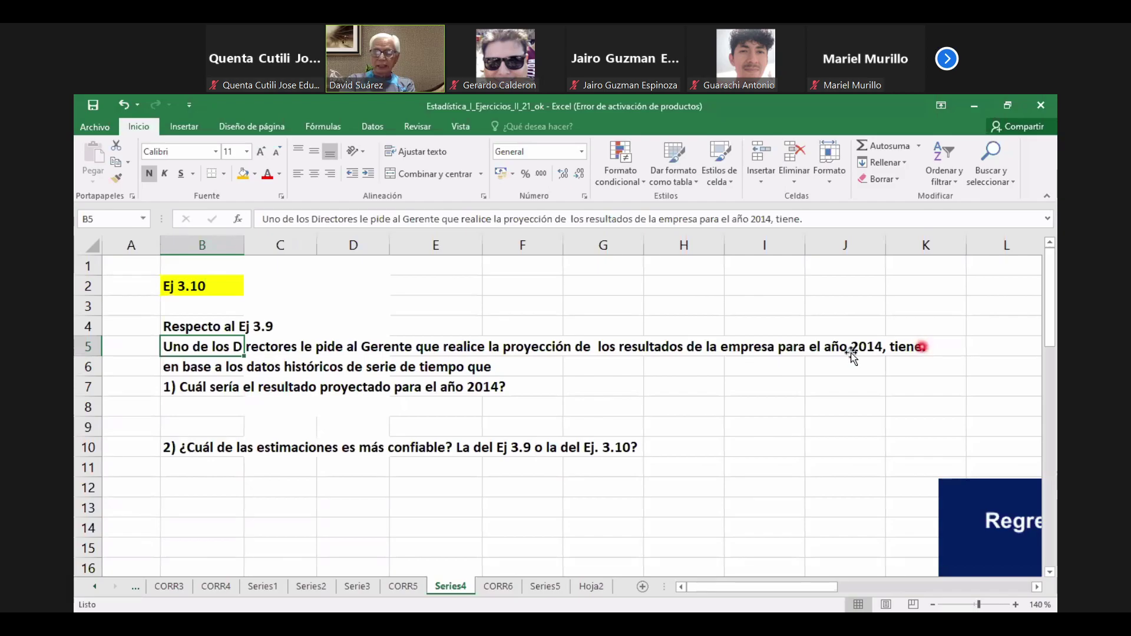
Step: Remove the word "tiene." from the end of the statement in B5, leaving the comma after 2014
{"action": "left_click", "coordinate": [812, 219]}
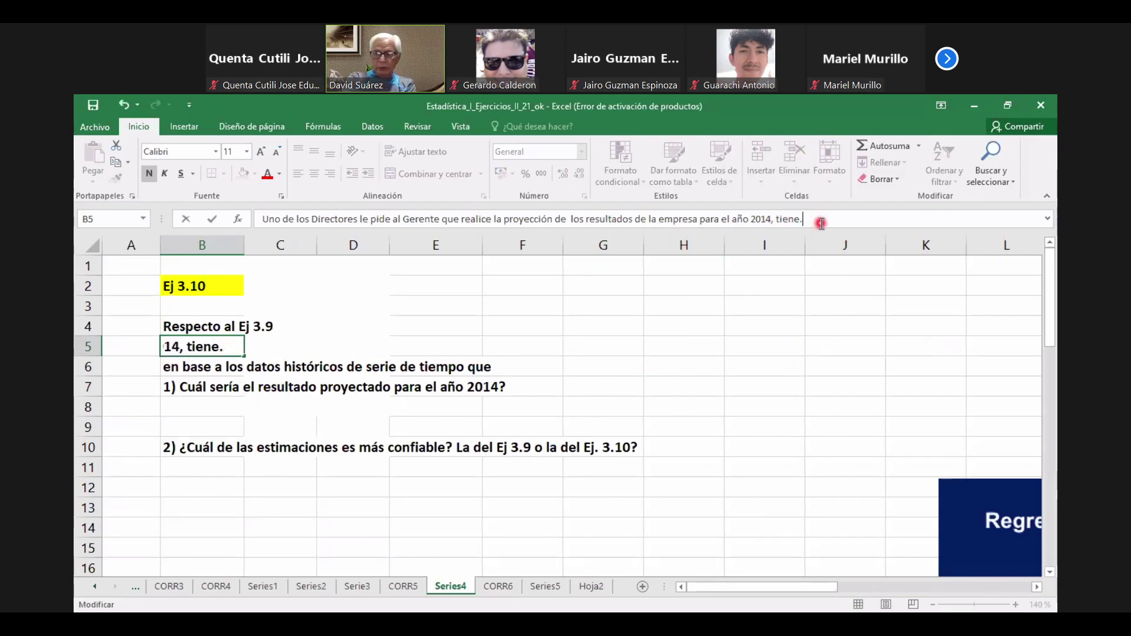
{"action": "key", "text": "BackSpace"}
{"action": "key", "text": "BackSpace"}
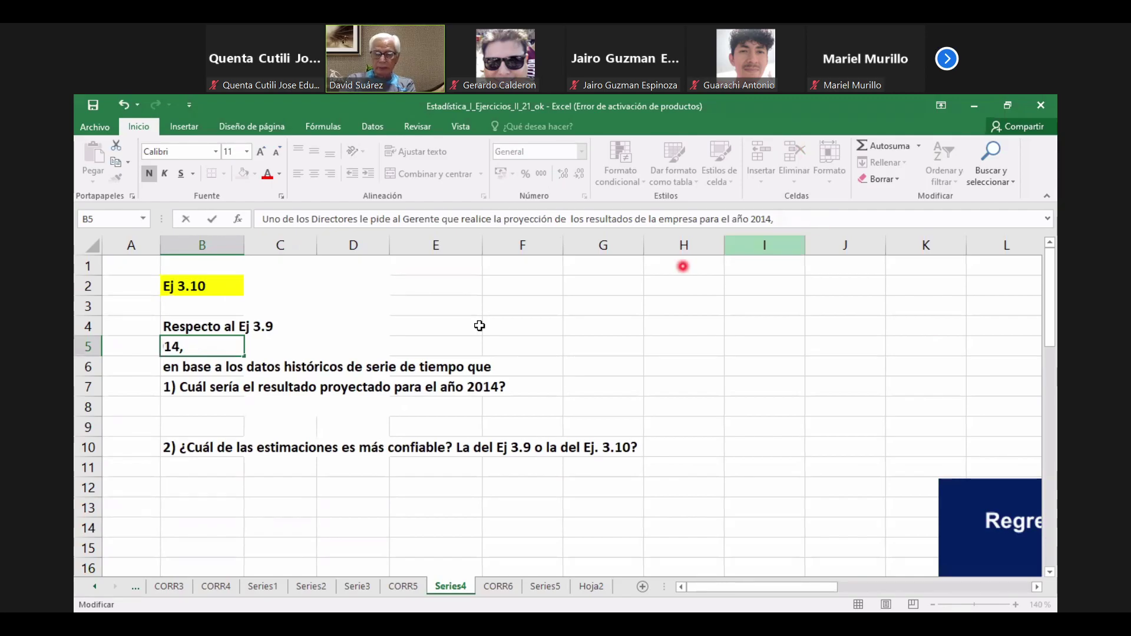
{"action": "left_click", "coordinate": [696, 433]}
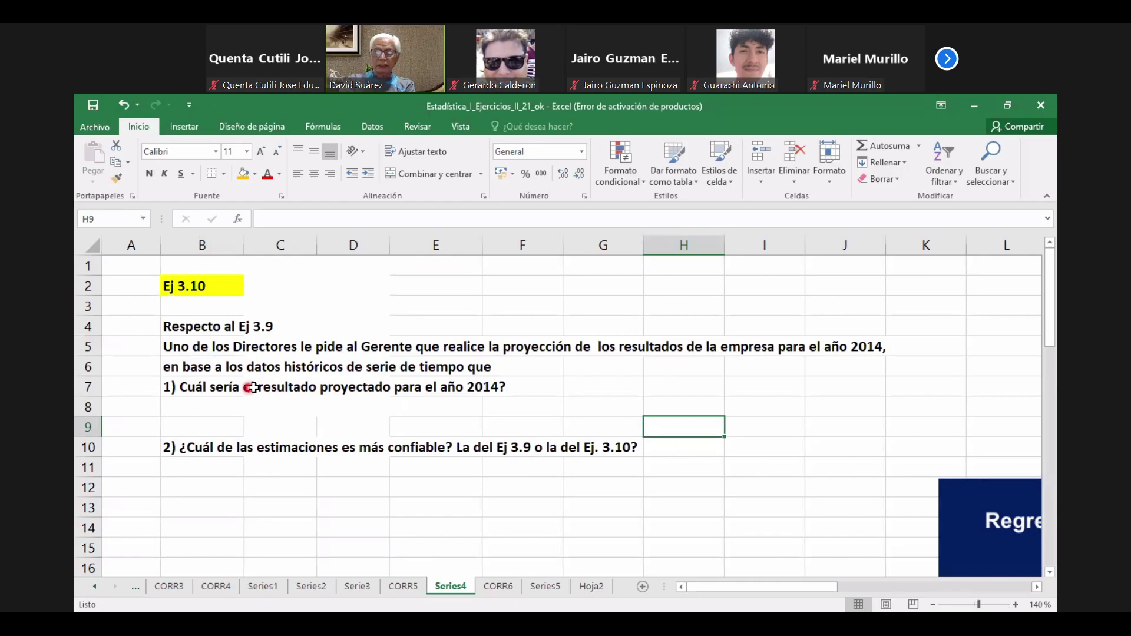
Step: Add "tiene." to the end of the statement in B6, after "serie de tiempo que"
{"action": "left_click", "coordinate": [177, 367]}
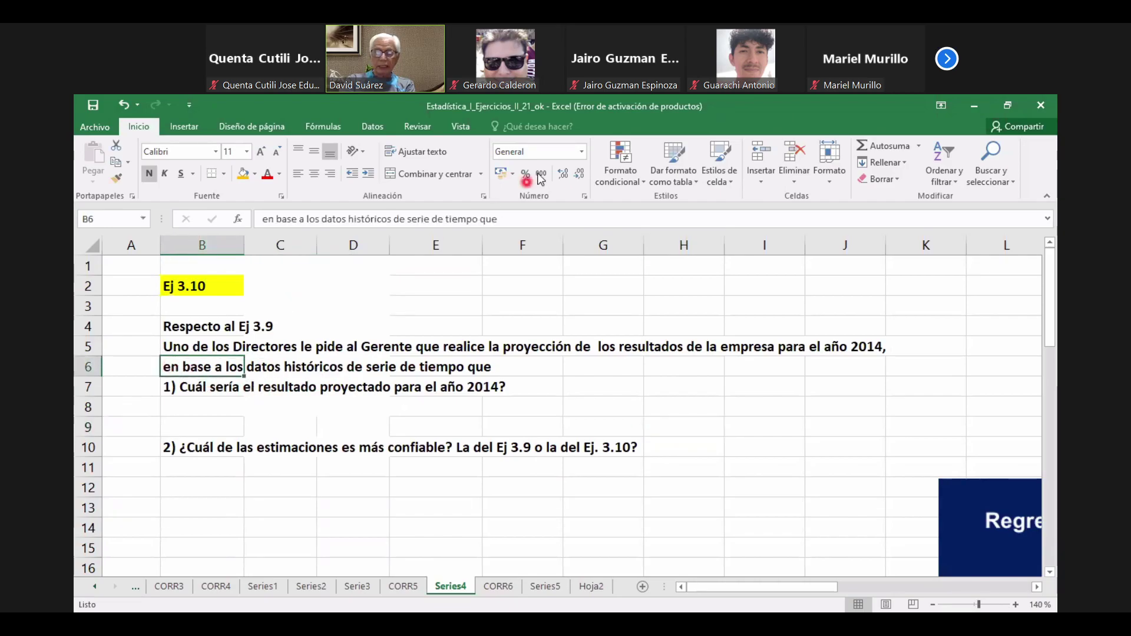
{"action": "left_click", "coordinate": [515, 217]}
{"action": "type", "text": "tiene"}
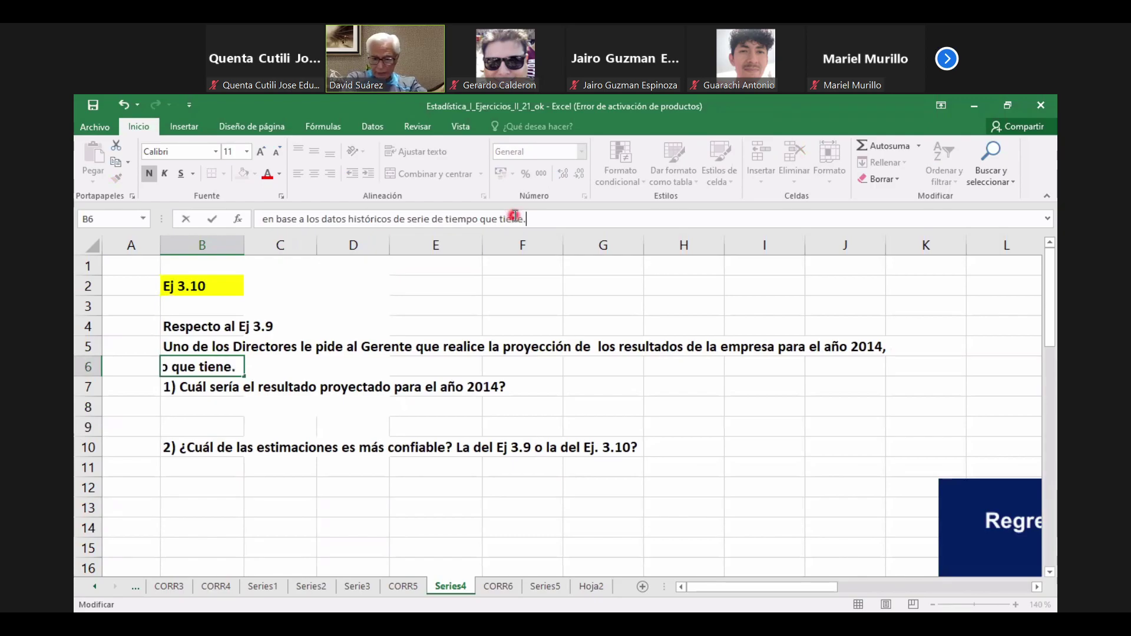
{"action": "type", "text": "."}
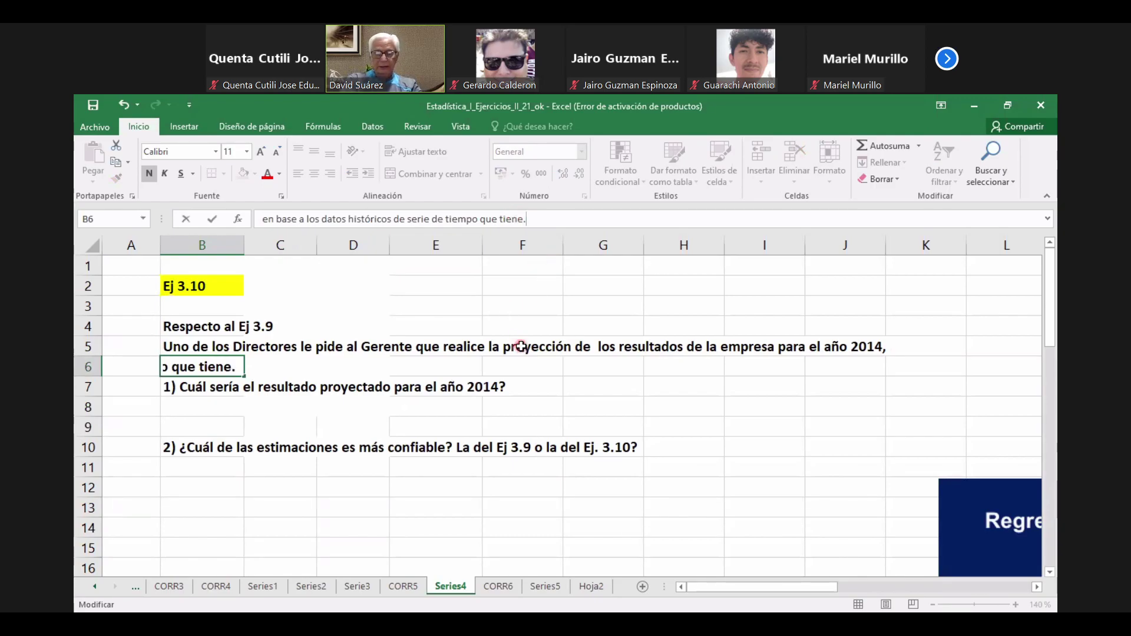
{"action": "left_click", "coordinate": [513, 484]}
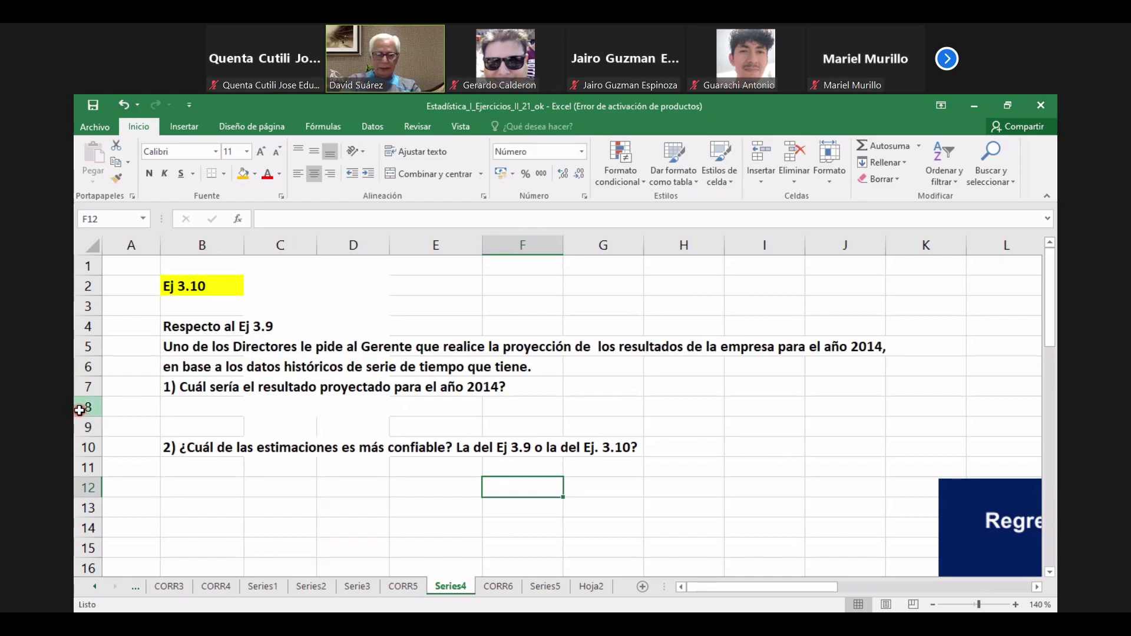
Step: Insert nine blank rows at rows 8 to 16 twice to make space between questions 1) and 2)
{"action": "left_click_drag", "start_coordinate": [80, 411], "coordinate": [79, 420]}
{"action": "left_click_drag", "start_coordinate": [77, 563], "coordinate": [78, 564]}
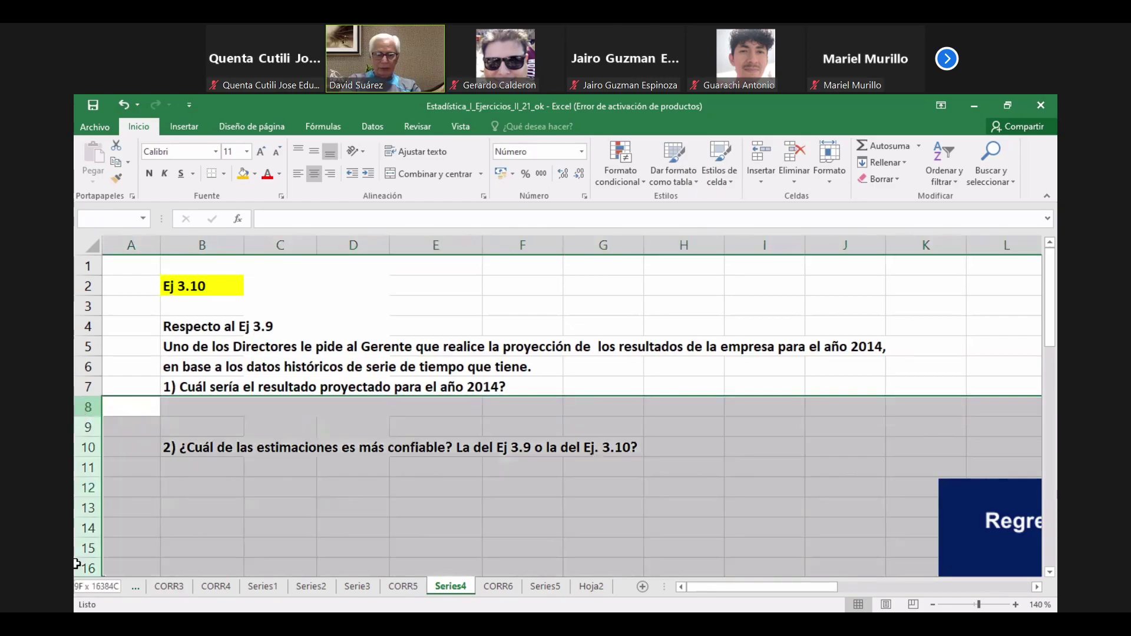
{"action": "left_click", "coordinate": [760, 154]}
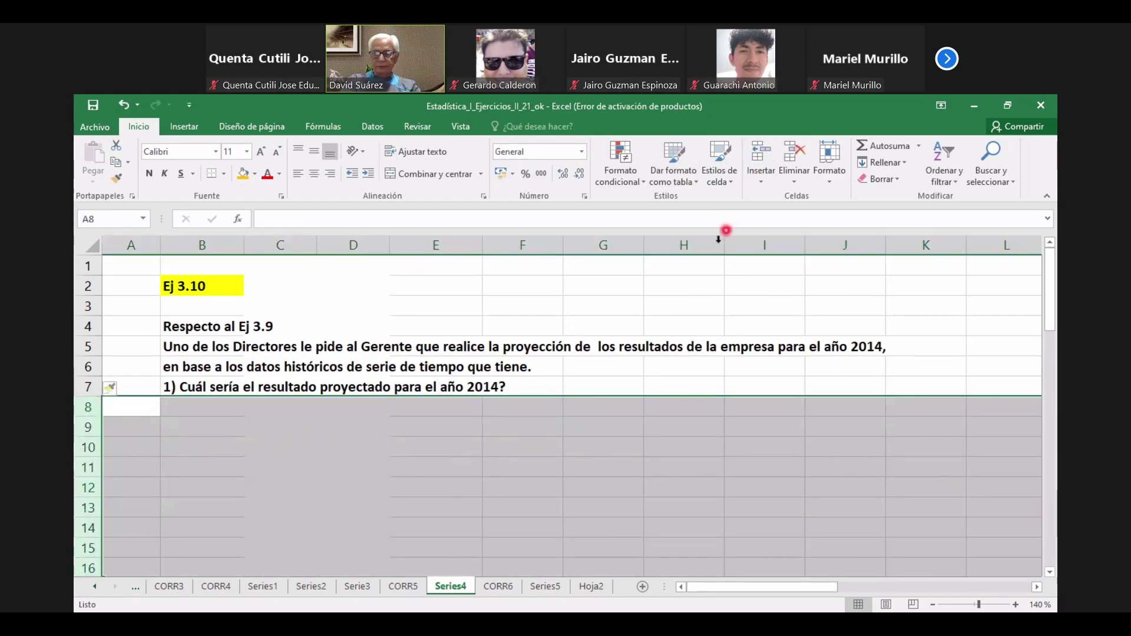
{"action": "scroll", "coordinate": [655, 307], "scroll_direction": "down", "scroll_amount": 1}
{"action": "scroll", "coordinate": [654, 306], "scroll_direction": "down", "scroll_amount": 2}
{"action": "left_click", "coordinate": [747, 162]}
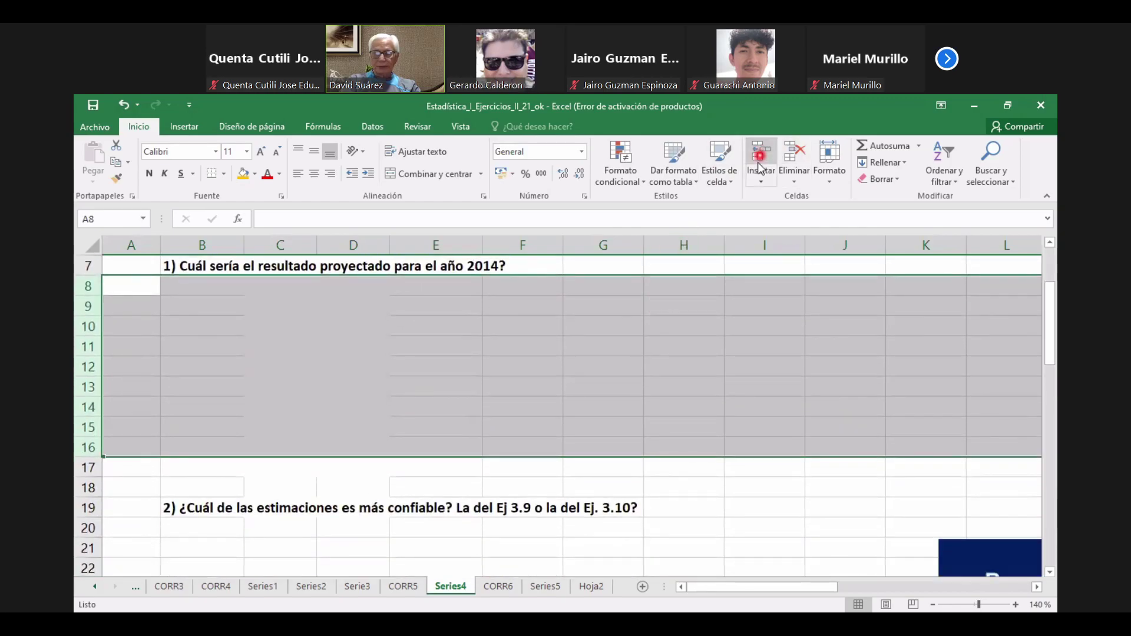
{"action": "left_click", "coordinate": [610, 384]}
Step: Copy the format of G10:G12 onto the blank cells of columns B to E from row 8 down
{"action": "left_click_drag", "start_coordinate": [576, 323], "coordinate": [593, 376]}
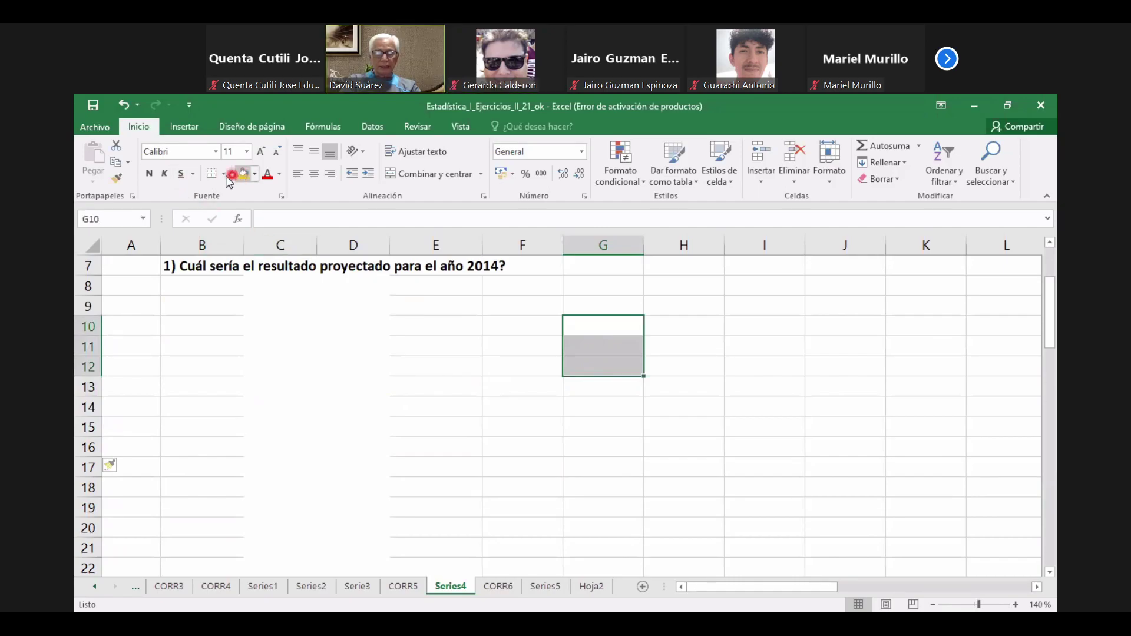
{"action": "left_click", "coordinate": [117, 178]}
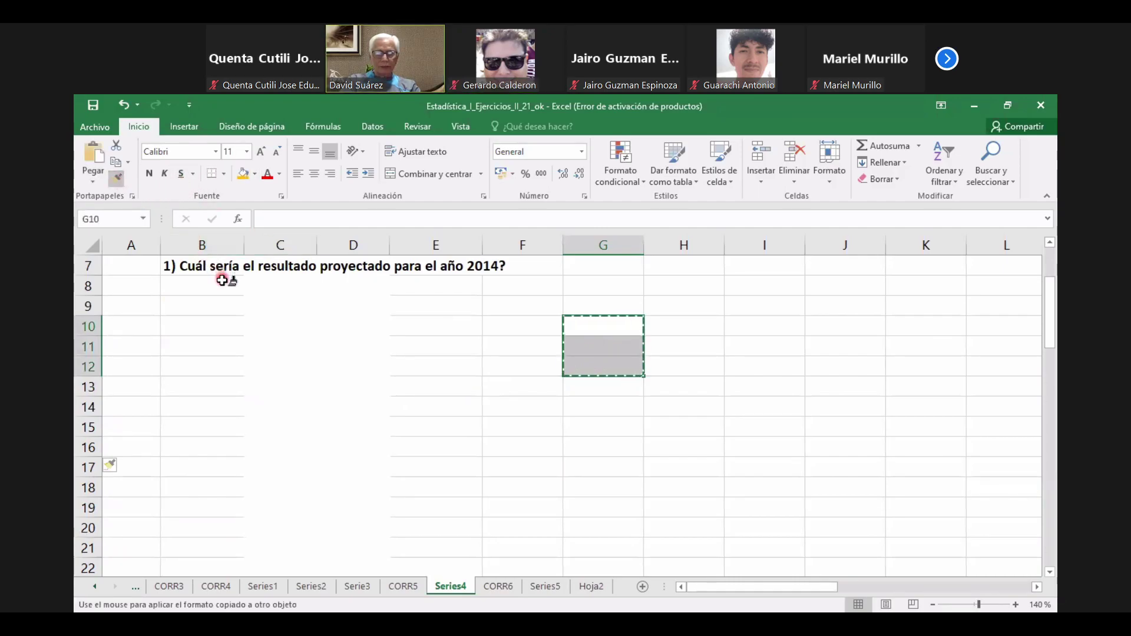
{"action": "mouse_move", "coordinate": [219, 286]}
{"action": "left_mouse_down"}
{"action": "mouse_move", "coordinate": [391, 359]}
{"action": "mouse_move", "coordinate": [443, 567]}
{"action": "left_mouse_up"}
{"action": "scroll", "coordinate": [435, 505], "scroll_direction": "up", "scroll_amount": 2}
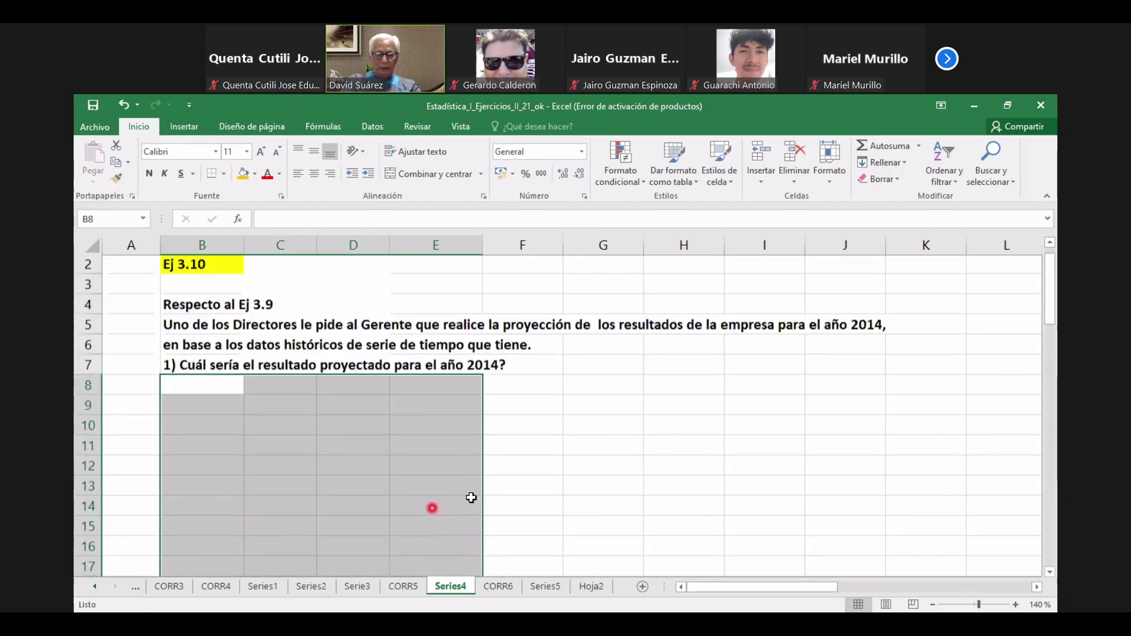
{"action": "left_click", "coordinate": [672, 484]}
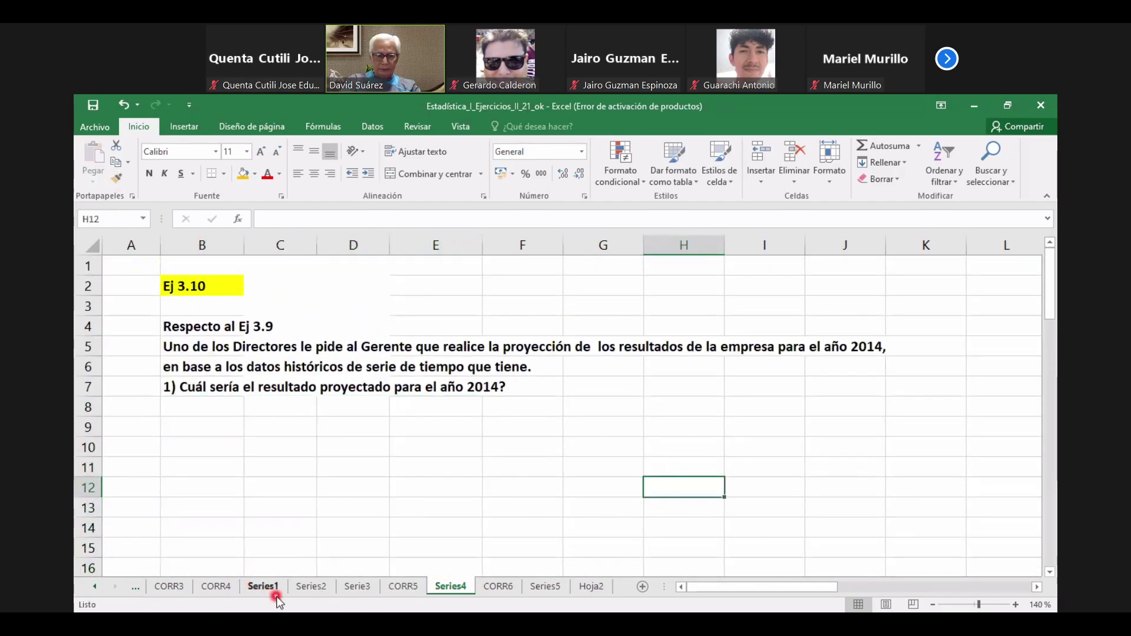
Step: Copy the Año, % Crec. PIB and % Utilidad columns with their totals, B9:D19, from the CORR5 sheet
{"action": "left_click", "coordinate": [405, 587]}
{"action": "scroll", "coordinate": [384, 464], "scroll_direction": "down", "scroll_amount": 2}
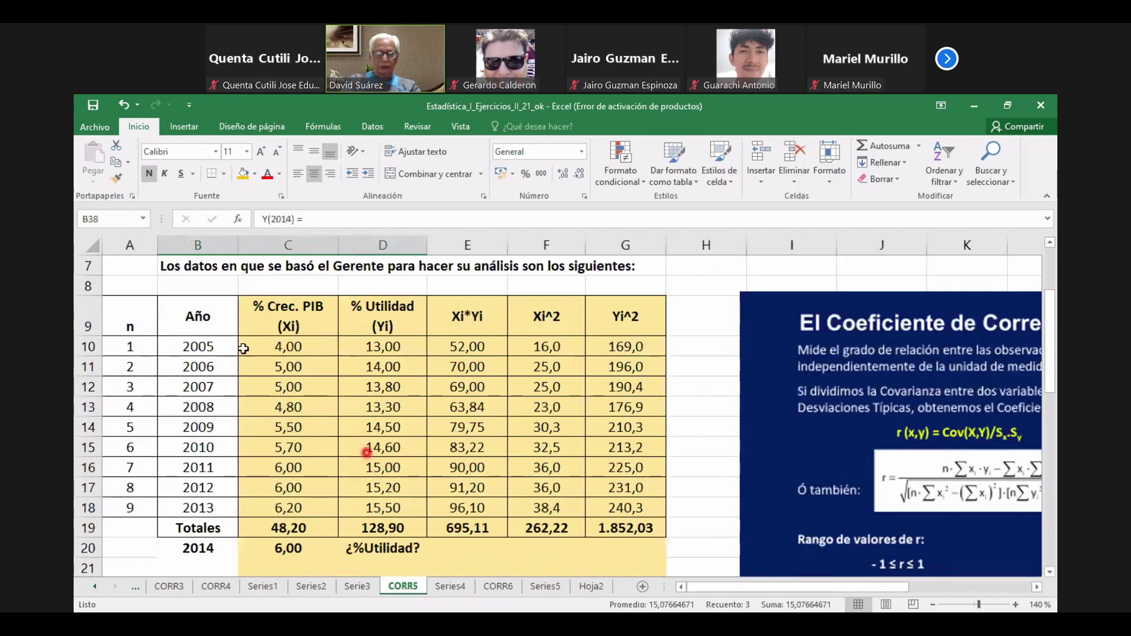
{"action": "left_click_drag", "start_coordinate": [200, 311], "coordinate": [399, 526]}
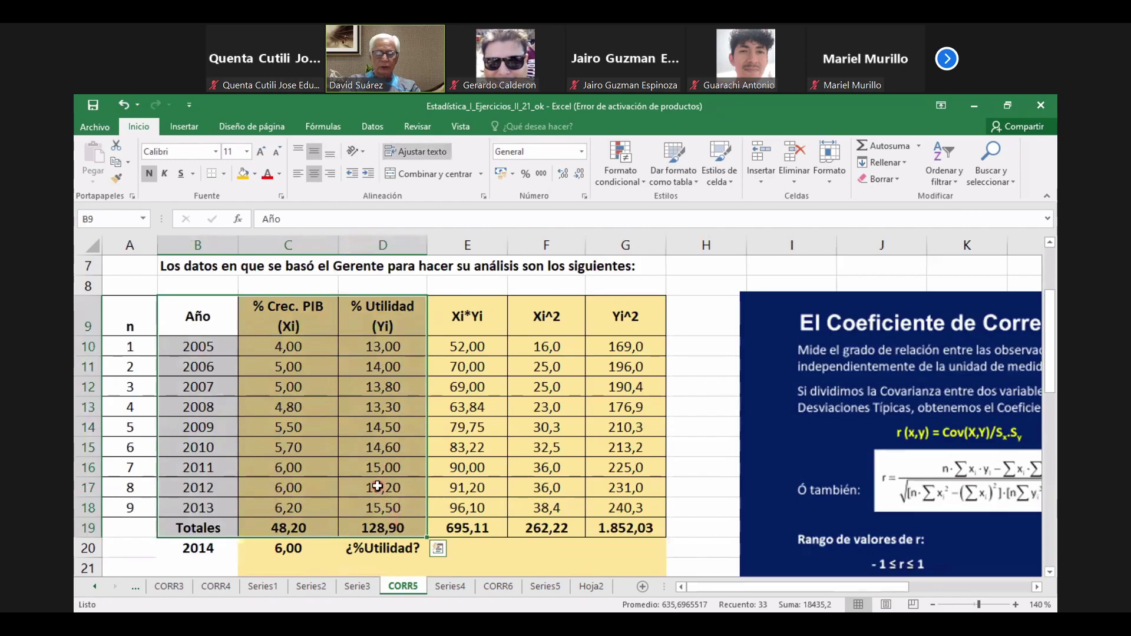
{"action": "right_click", "coordinate": [377, 487]}
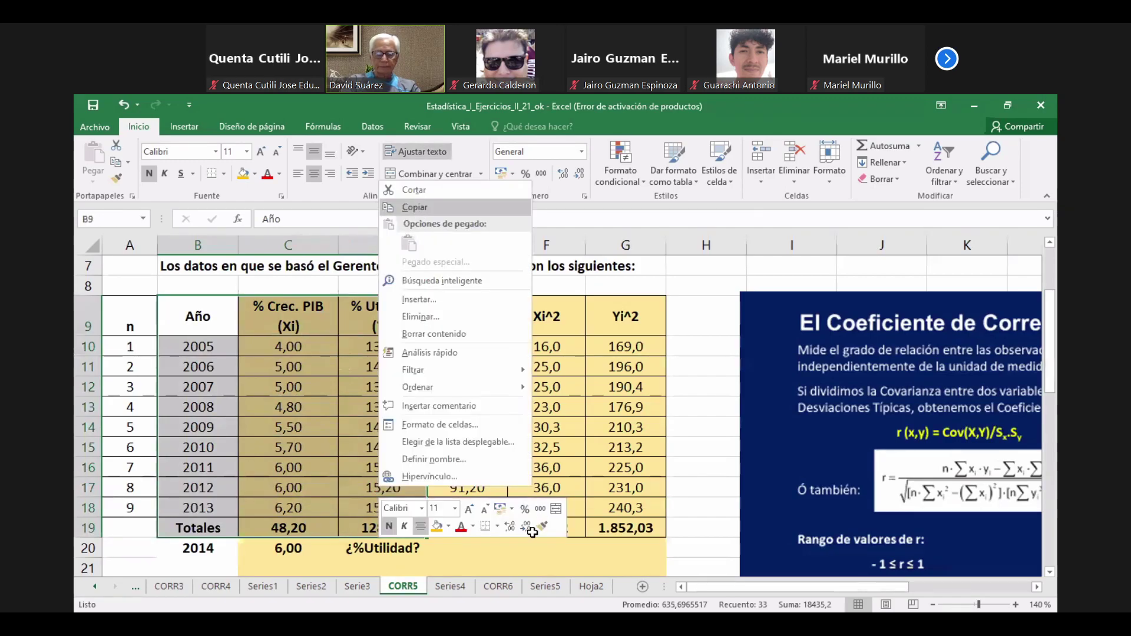
{"action": "left_click", "coordinate": [416, 209]}
Step: Paste the copied table with its formatting into the Series4 sheet starting at C9
{"action": "left_click", "coordinate": [452, 587]}
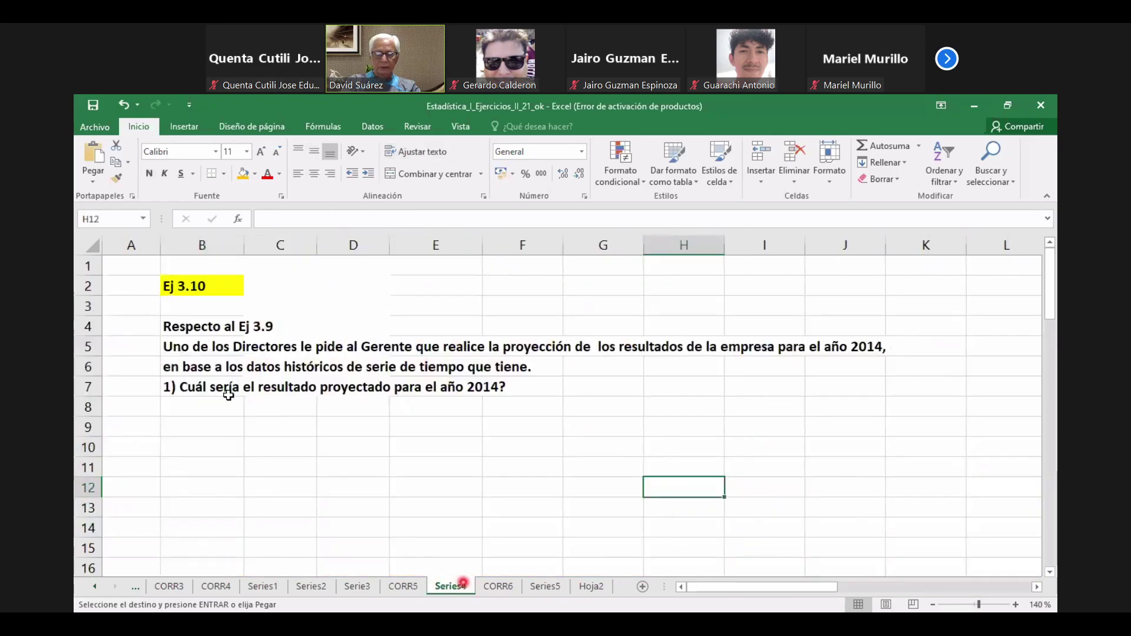
{"action": "left_click", "coordinate": [272, 426]}
{"action": "right_click", "coordinate": [272, 425]}
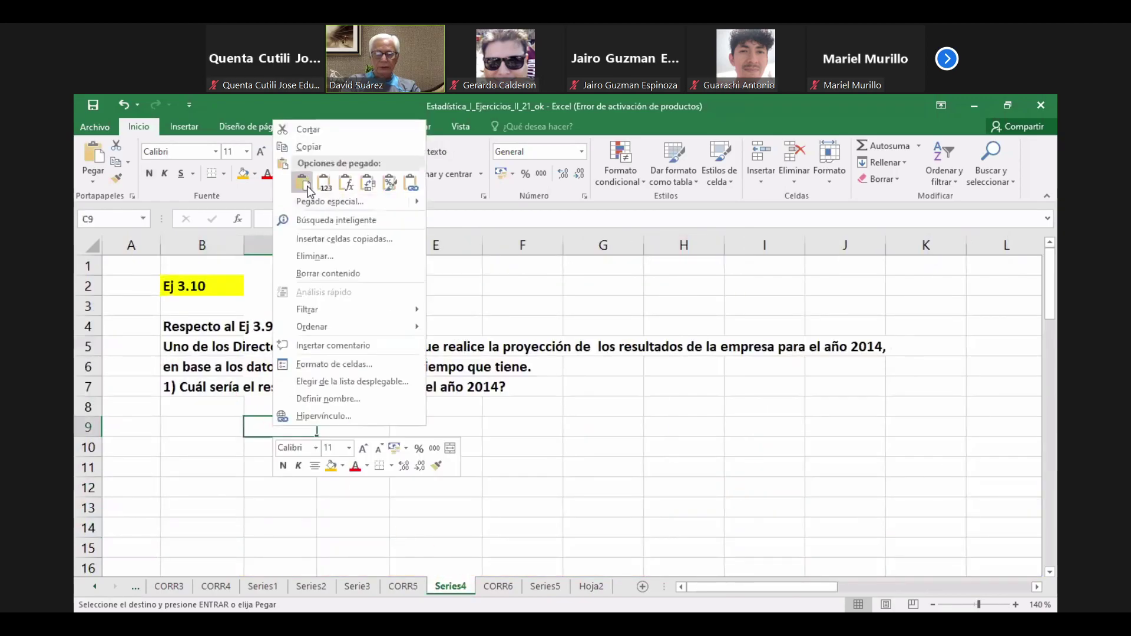
{"action": "left_click", "coordinate": [307, 186]}
{"action": "scroll", "coordinate": [522, 488], "scroll_direction": "down", "scroll_amount": 2}
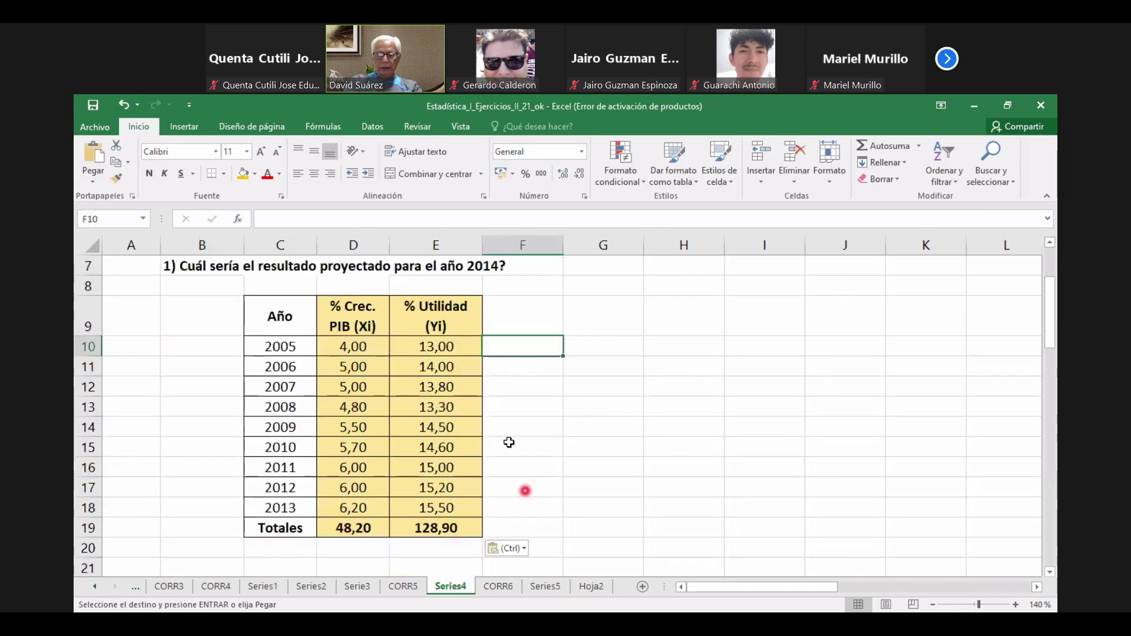
Step: Change the fill of the % Crec. PIB and % Utilidad columns, D9:E19, to white
{"action": "left_click", "coordinate": [377, 314]}
{"action": "left_click_drag", "start_coordinate": [378, 315], "coordinate": [434, 525]}
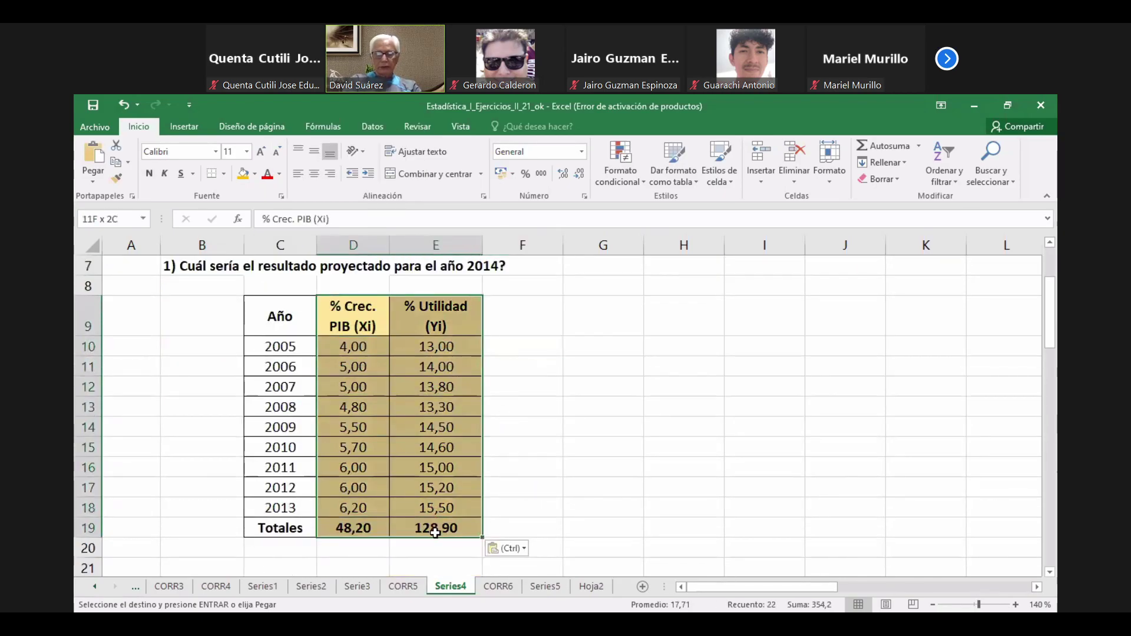
{"action": "left_click", "coordinate": [255, 175]}
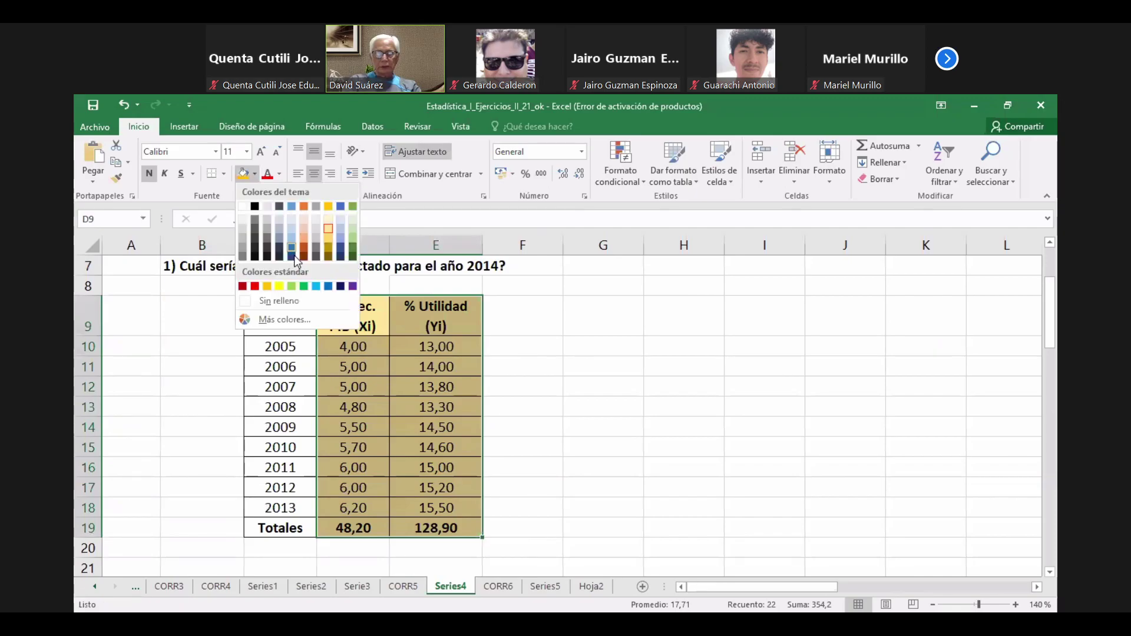
{"action": "left_click", "coordinate": [243, 209]}
{"action": "left_click_drag", "start_coordinate": [575, 466], "coordinate": [594, 399]}
Step: Review the pasted table below question 1), highlighting the growth and profitability data in D9:E19
{"action": "scroll", "coordinate": [599, 432], "scroll_direction": "up", "scroll_amount": 2}
{"action": "scroll", "coordinate": [593, 430], "scroll_direction": "down", "scroll_amount": 3}
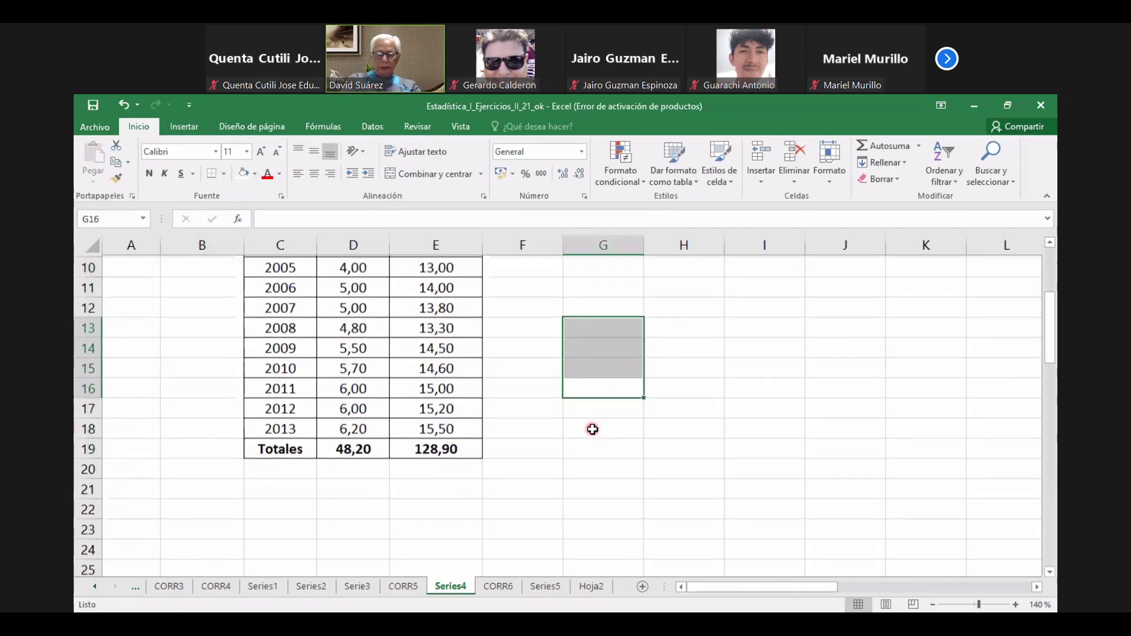
{"action": "scroll", "coordinate": [597, 425], "scroll_direction": "up", "scroll_amount": 1}
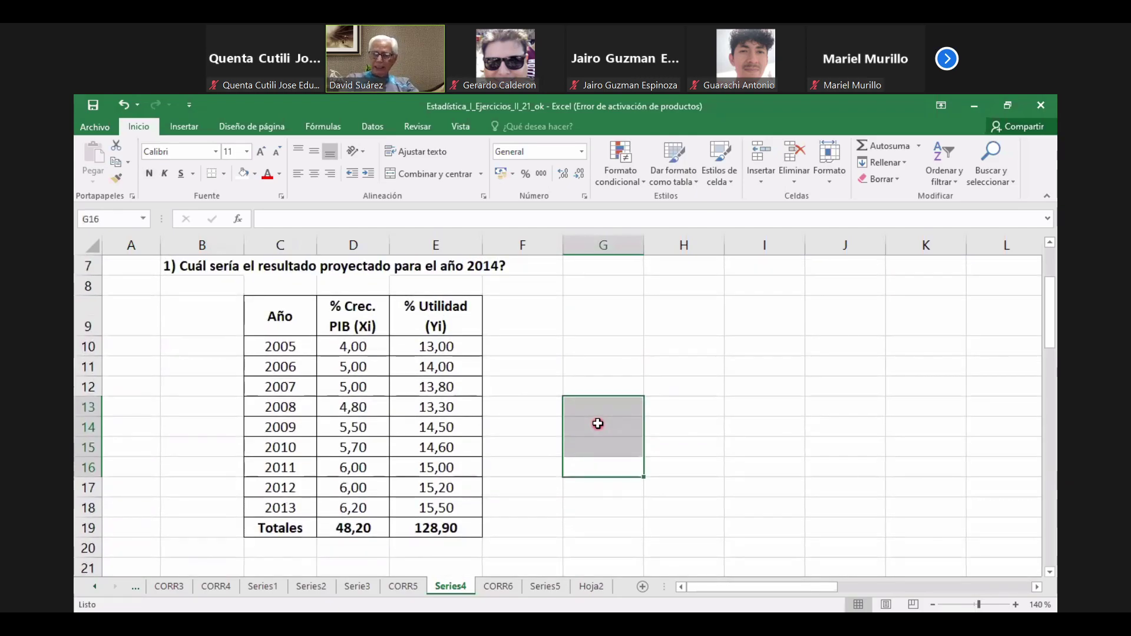
{"action": "left_click", "coordinate": [362, 322]}
{"action": "left_click_drag", "start_coordinate": [363, 323], "coordinate": [439, 521]}
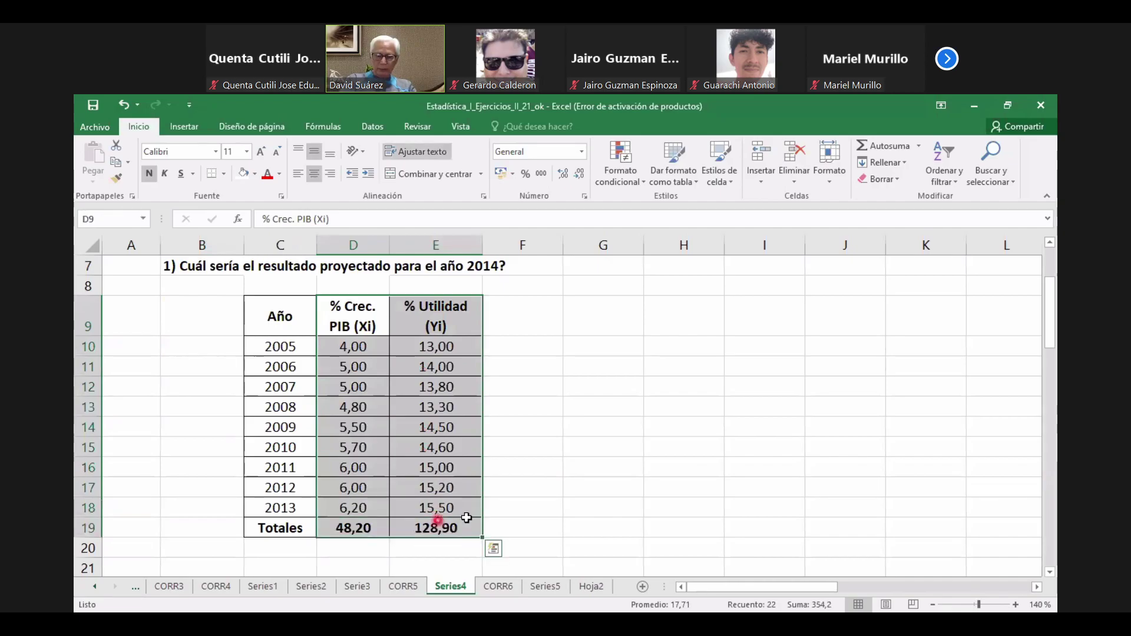
{"action": "left_click", "coordinate": [584, 501]}
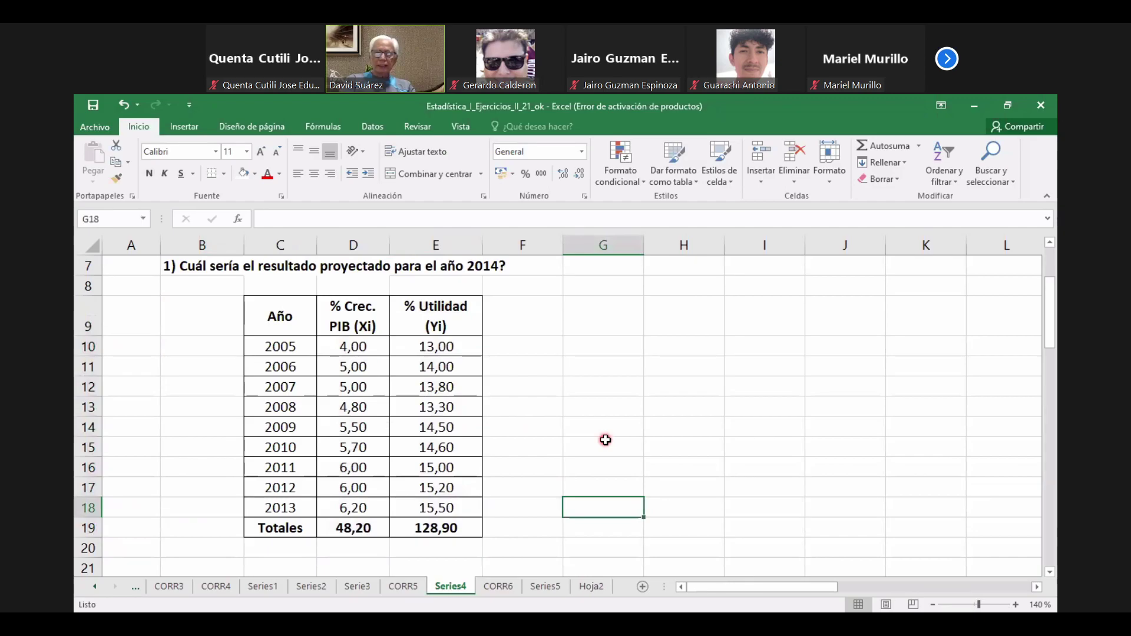
Step: Enter the year 2014 in C20, below the Totales row of the table
{"action": "scroll", "coordinate": [596, 449], "scroll_direction": "up", "scroll_amount": 1}
{"action": "scroll", "coordinate": [413, 484], "scroll_direction": "down", "scroll_amount": 2}
{"action": "left_click", "coordinate": [294, 475]}
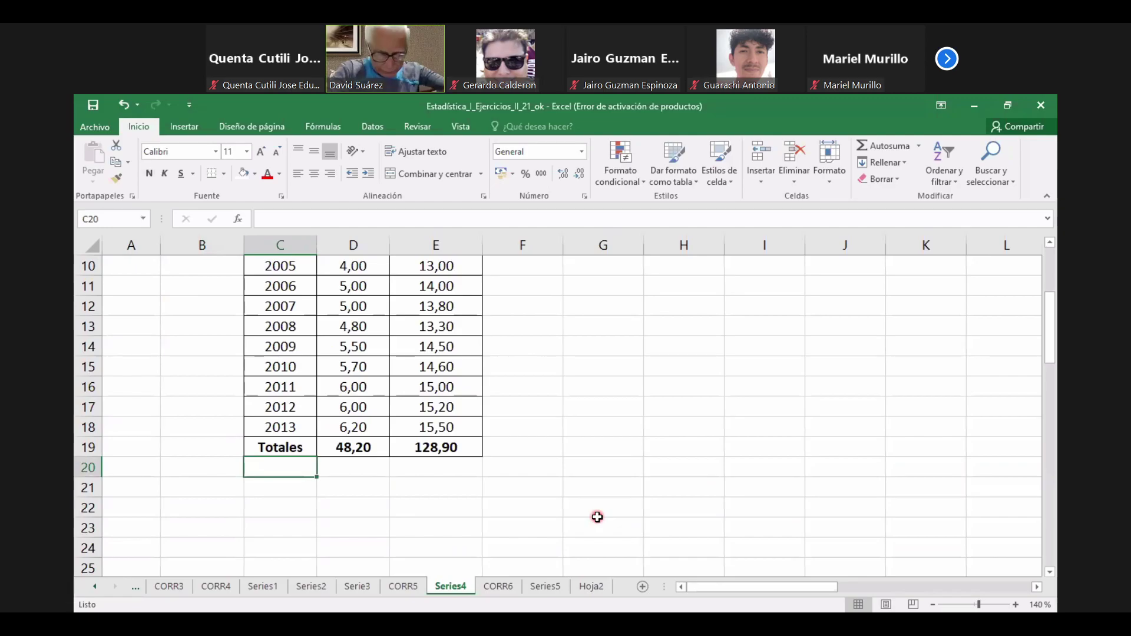
{"action": "type", "text": "4"}
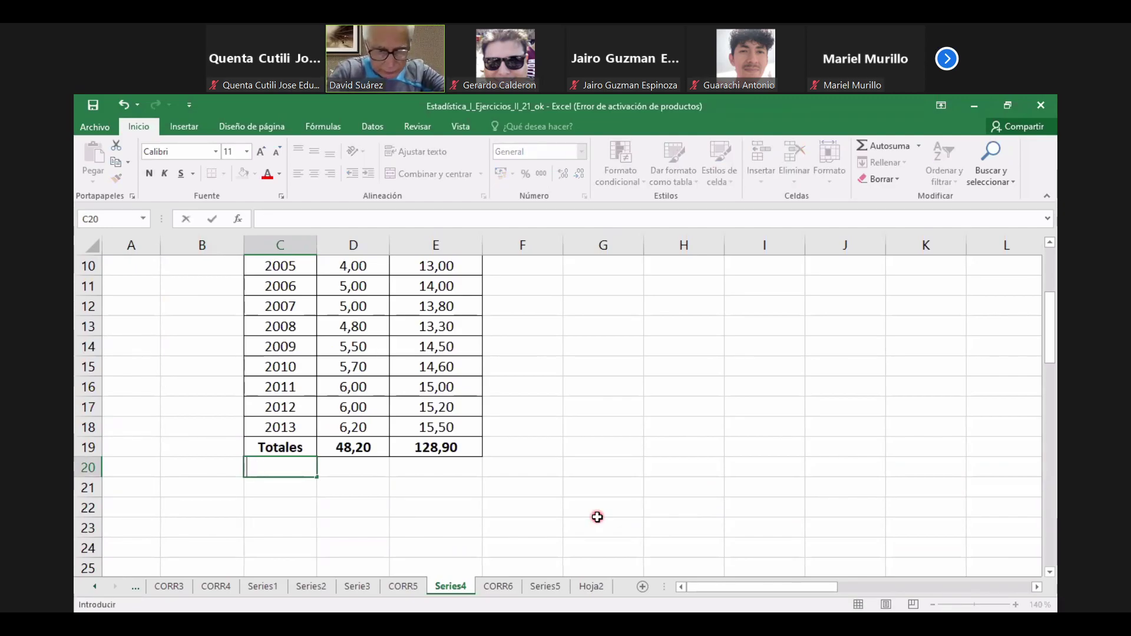
{"action": "type", "text": "014"}
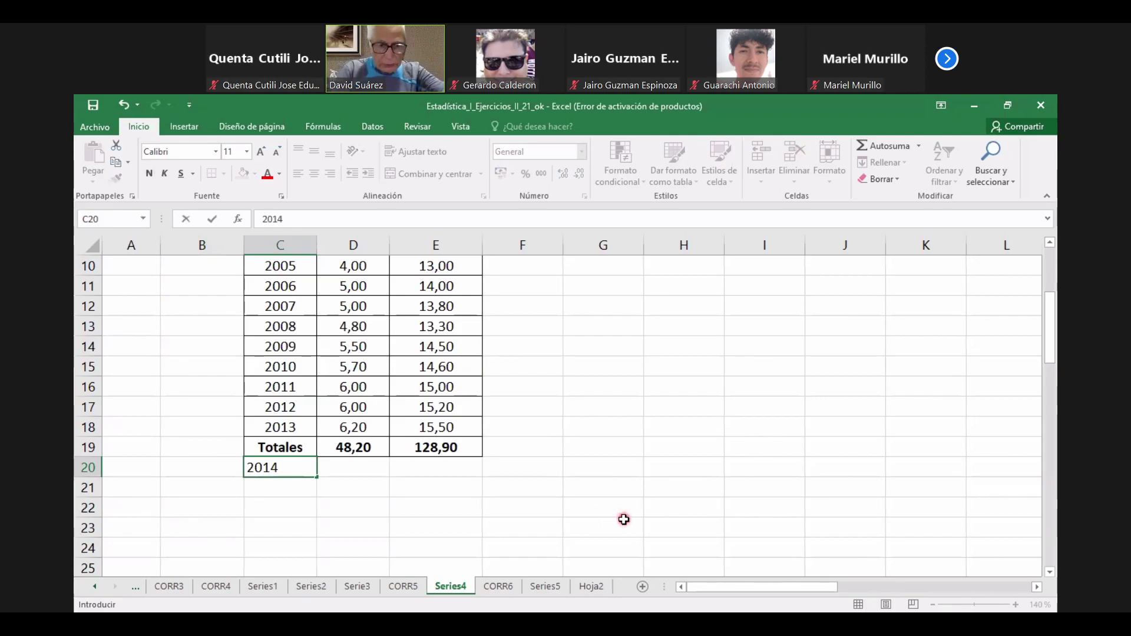
Step: Enter ¿%? in E20 as the unknown 2014 profitability and center it in the cell
{"action": "left_click", "coordinate": [454, 472]}
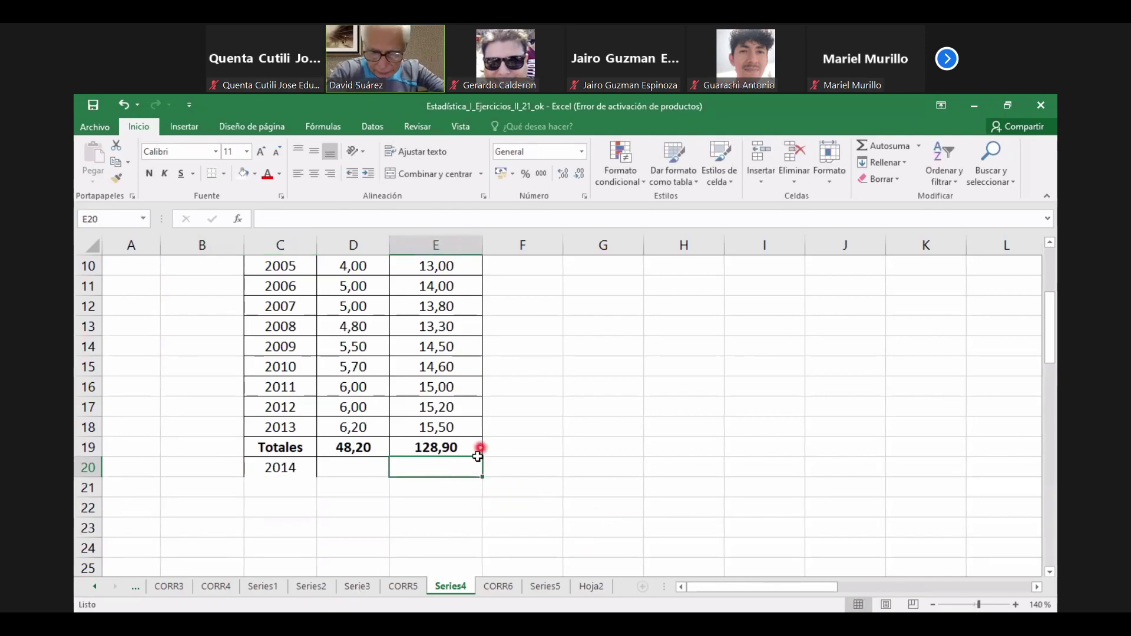
{"action": "type", "text": "¿"}
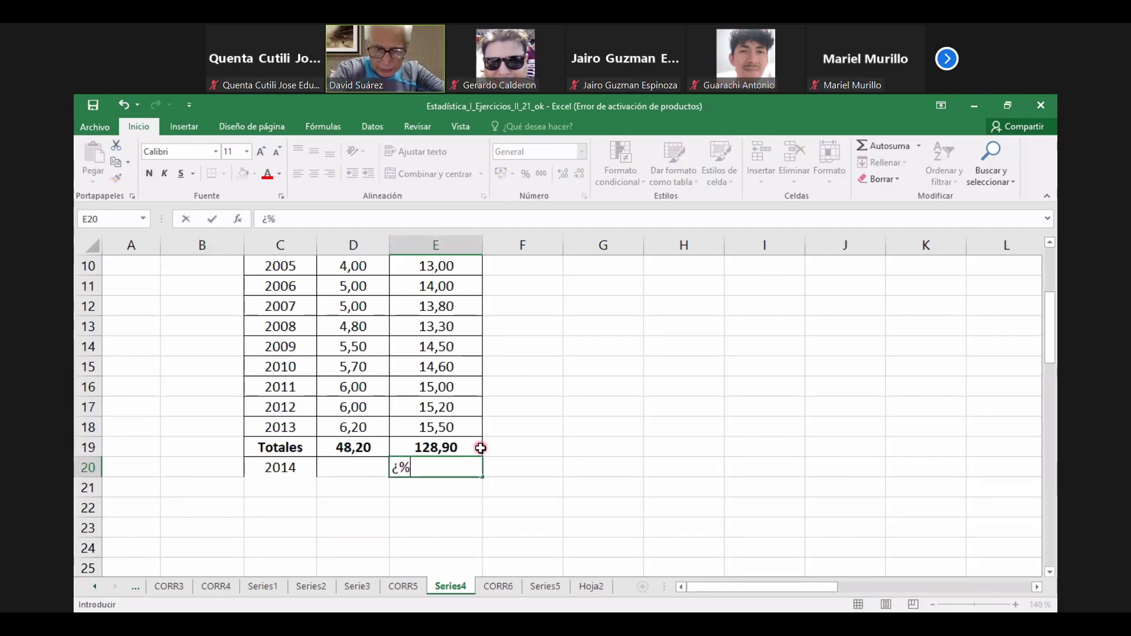
{"action": "type", "text": "%?"}
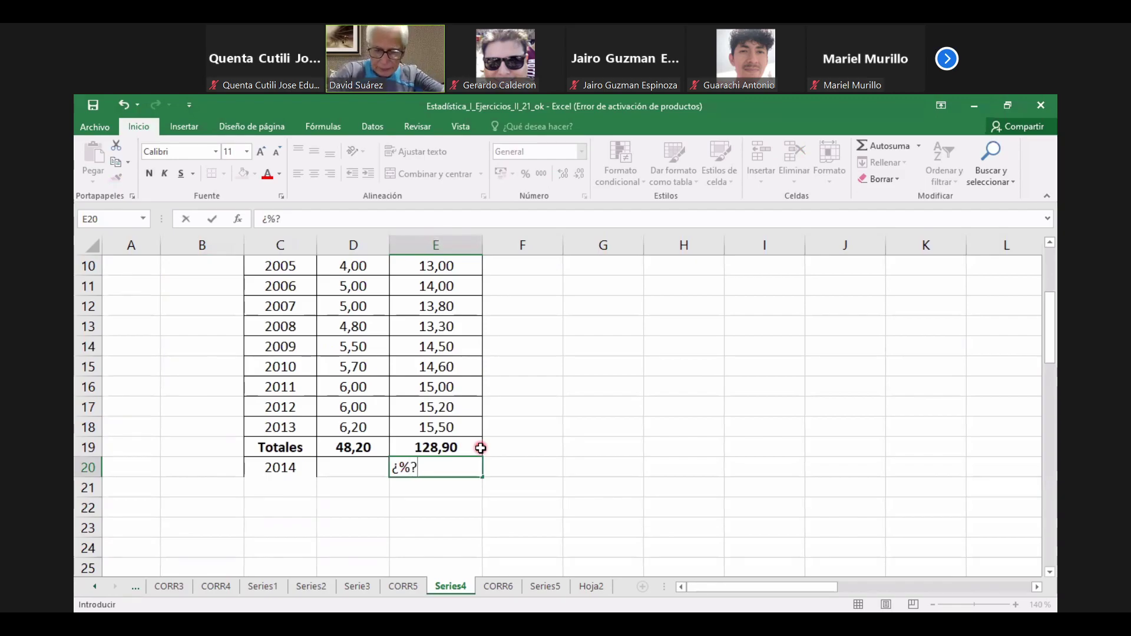
{"action": "left_click", "coordinate": [554, 510]}
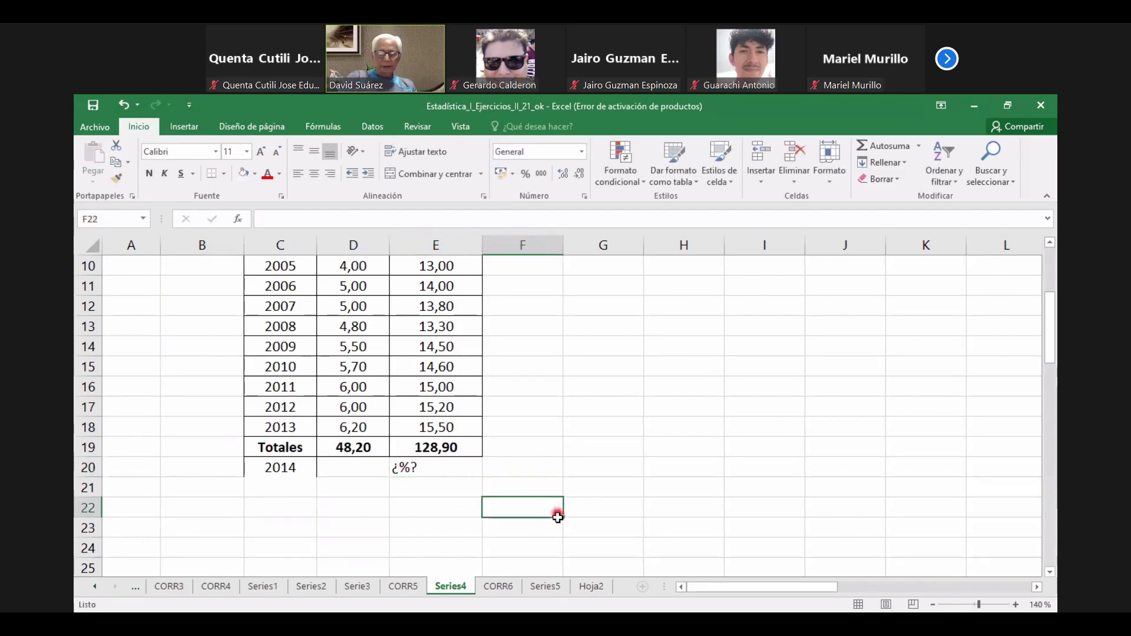
{"action": "left_click", "coordinate": [422, 469]}
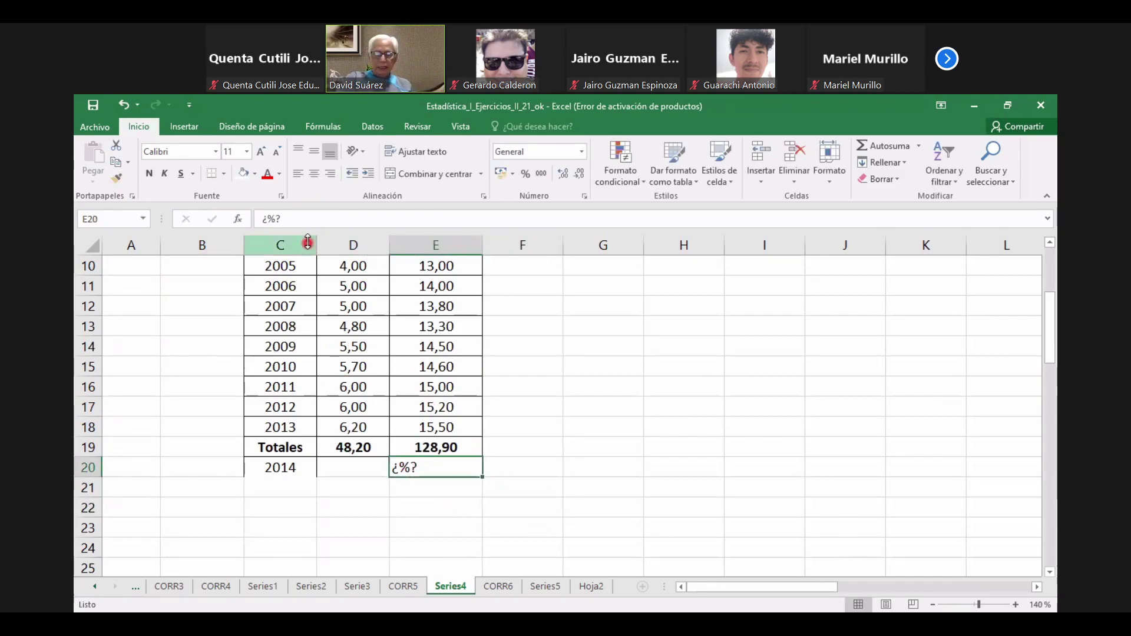
{"action": "left_click", "coordinate": [316, 176]}
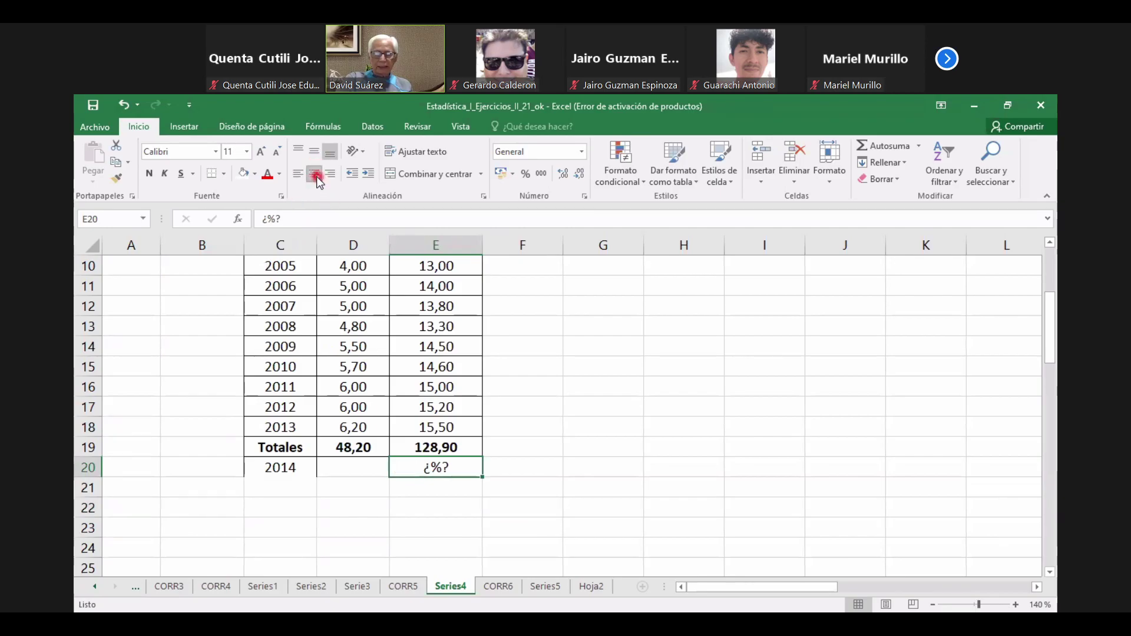
{"action": "left_click", "coordinate": [553, 431]}
Step: Highlight the table columns over C9:E18 to compare them, pairing Año with % Utilidad for the time series
{"action": "scroll", "coordinate": [513, 450], "scroll_direction": "up", "scroll_amount": 1}
{"action": "left_click_drag", "start_coordinate": [294, 318], "coordinate": [302, 508]}
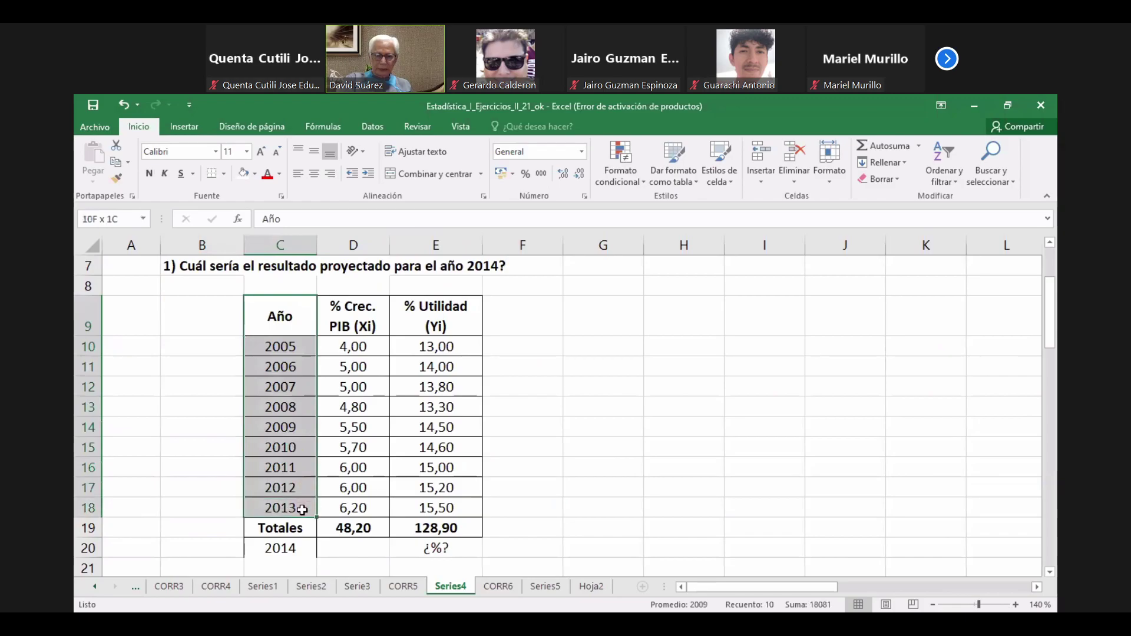
{"action": "left_click_drag", "start_coordinate": [367, 307], "coordinate": [357, 489]}
{"action": "left_click_drag", "start_coordinate": [287, 308], "coordinate": [296, 502]}
{"action": "left_click_drag", "start_coordinate": [458, 304], "coordinate": [444, 507]}
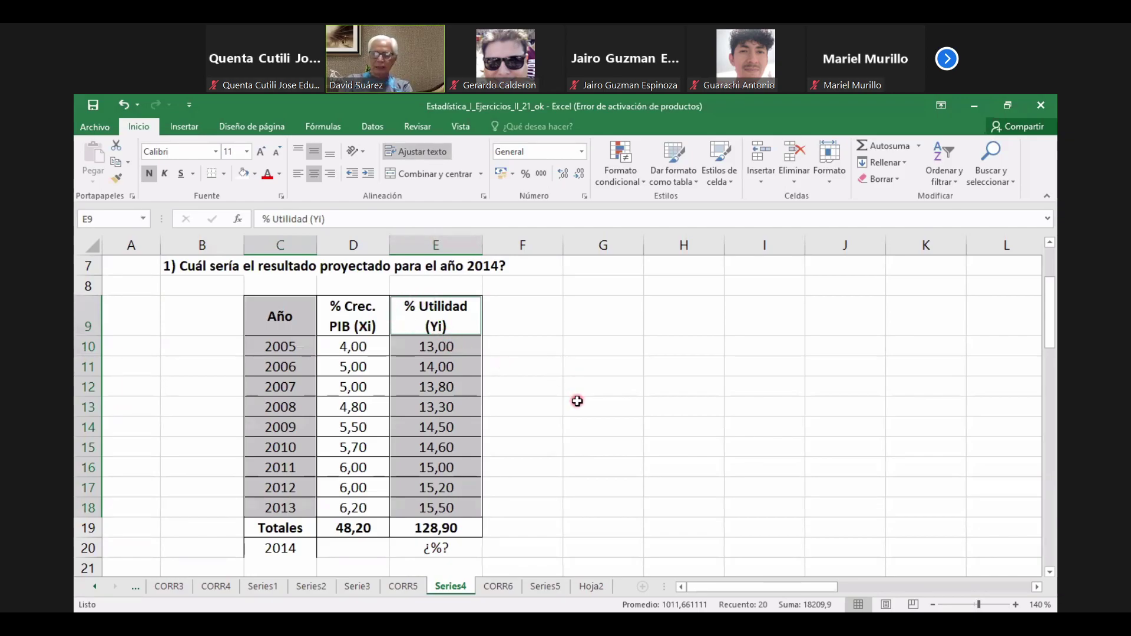
Step: Clear the contents of the % Crec. PIB (Xi) column, D9:D19
{"action": "scroll", "coordinate": [578, 400], "scroll_direction": "up", "scroll_amount": 1}
{"action": "scroll", "coordinate": [576, 396], "scroll_direction": "down", "scroll_amount": 1}
{"action": "left_click_drag", "start_coordinate": [367, 301], "coordinate": [374, 528]}
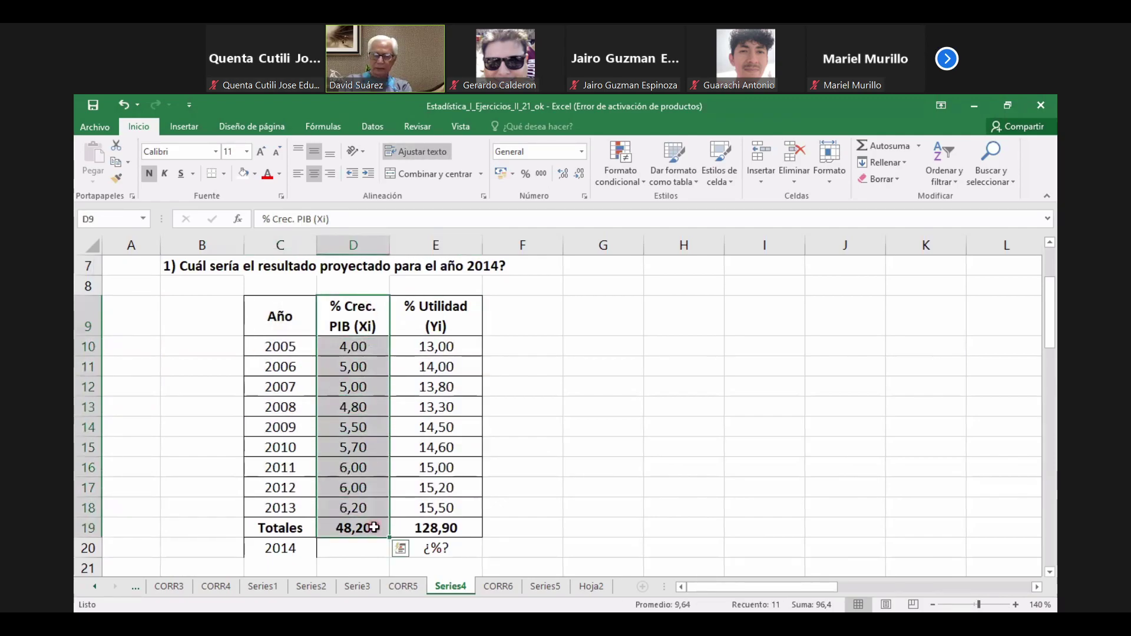
{"action": "key", "text": "Delete"}
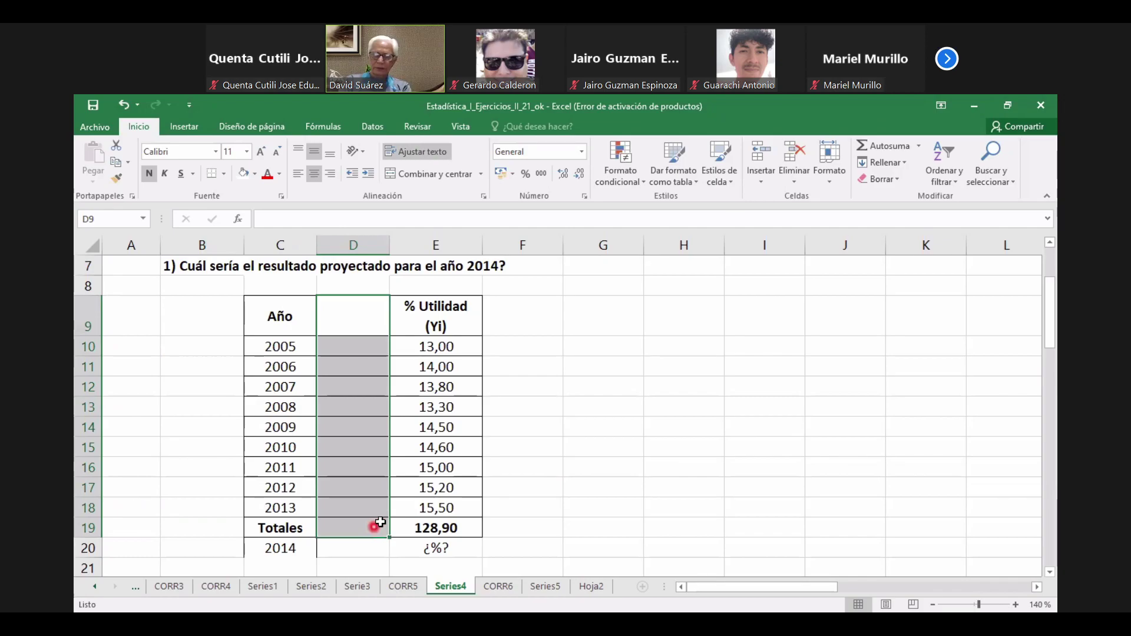
Step: Review the exercise statement and the reduced table at different zoom levels, ending at 130 %
{"action": "scroll", "coordinate": [652, 442], "scroll_direction": "up", "scroll_amount": 1}
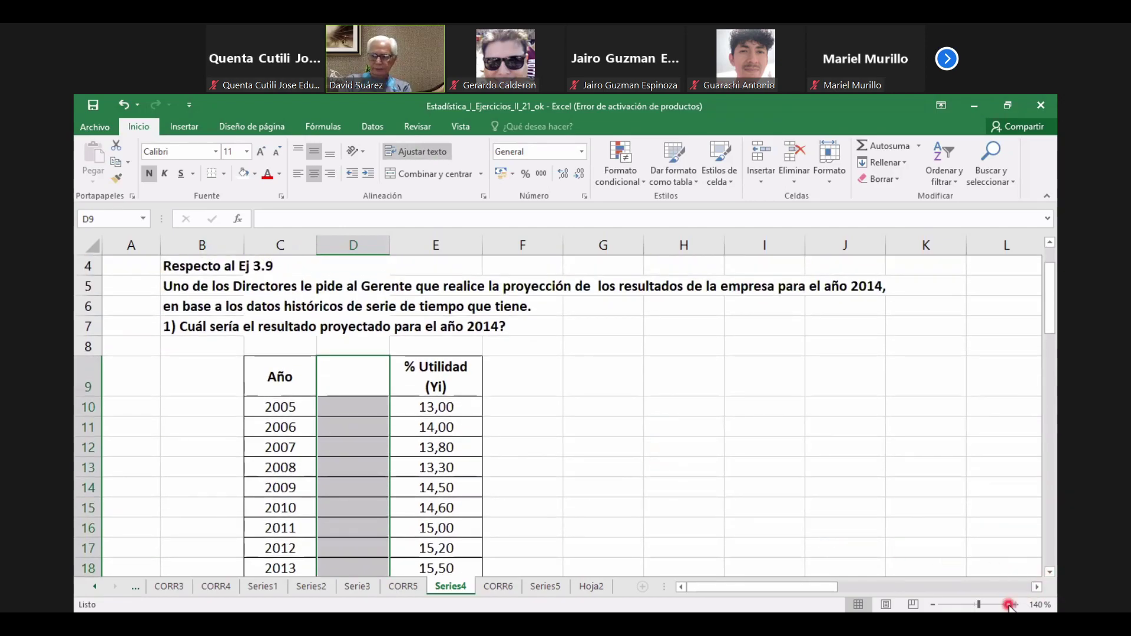
{"action": "left_click", "coordinate": [934, 606]}
{"action": "left_click", "coordinate": [935, 606]}
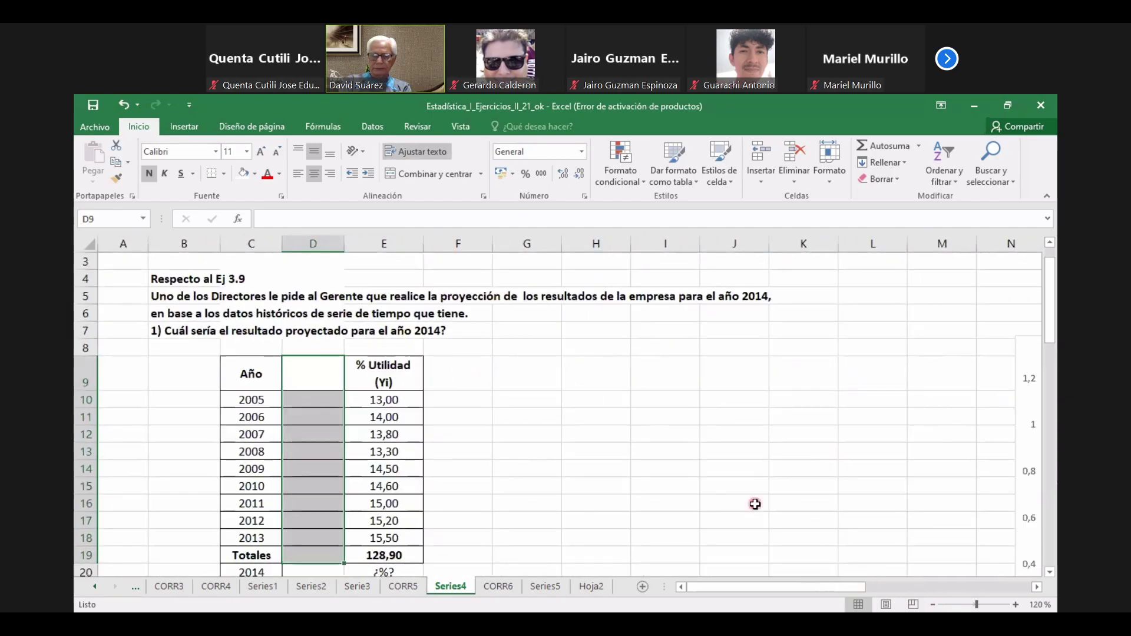
{"action": "scroll", "coordinate": [755, 505], "scroll_direction": "down", "scroll_amount": 1}
{"action": "scroll", "coordinate": [754, 504], "scroll_direction": "up", "scroll_amount": 1}
{"action": "left_click", "coordinate": [934, 606]}
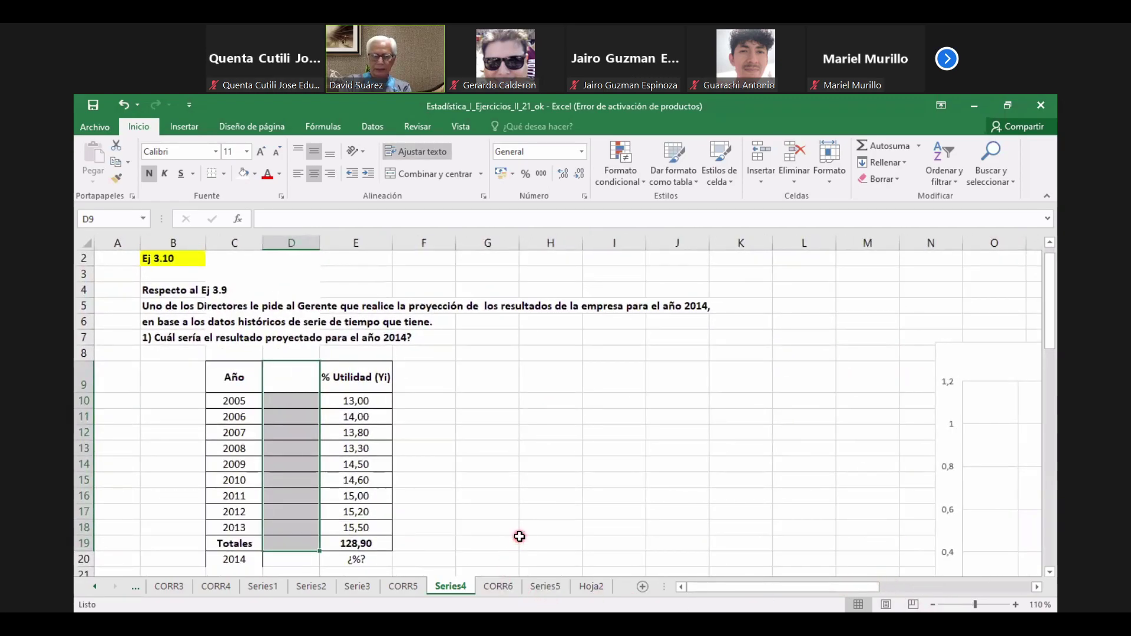
{"action": "scroll", "coordinate": [519, 537], "scroll_direction": "down", "scroll_amount": 1}
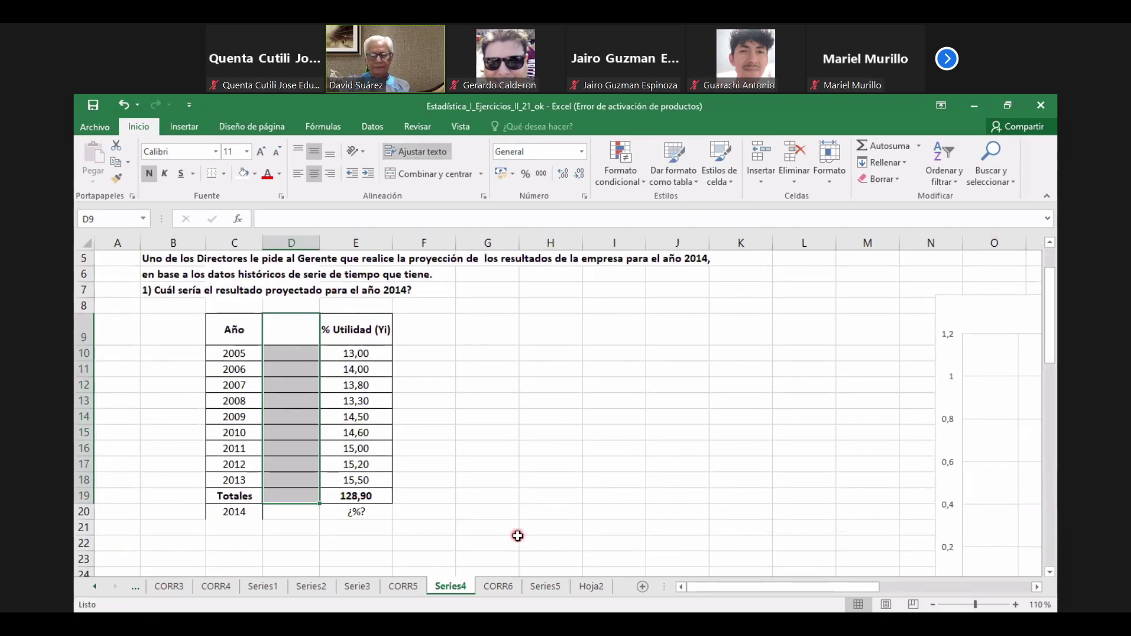
{"action": "left_click", "coordinate": [1015, 605]}
{"action": "left_click", "coordinate": [1014, 605]}
{"action": "scroll", "coordinate": [836, 514], "scroll_direction": "up", "scroll_amount": 1}
{"action": "scroll", "coordinate": [836, 514], "scroll_direction": "up", "scroll_amount": 1}
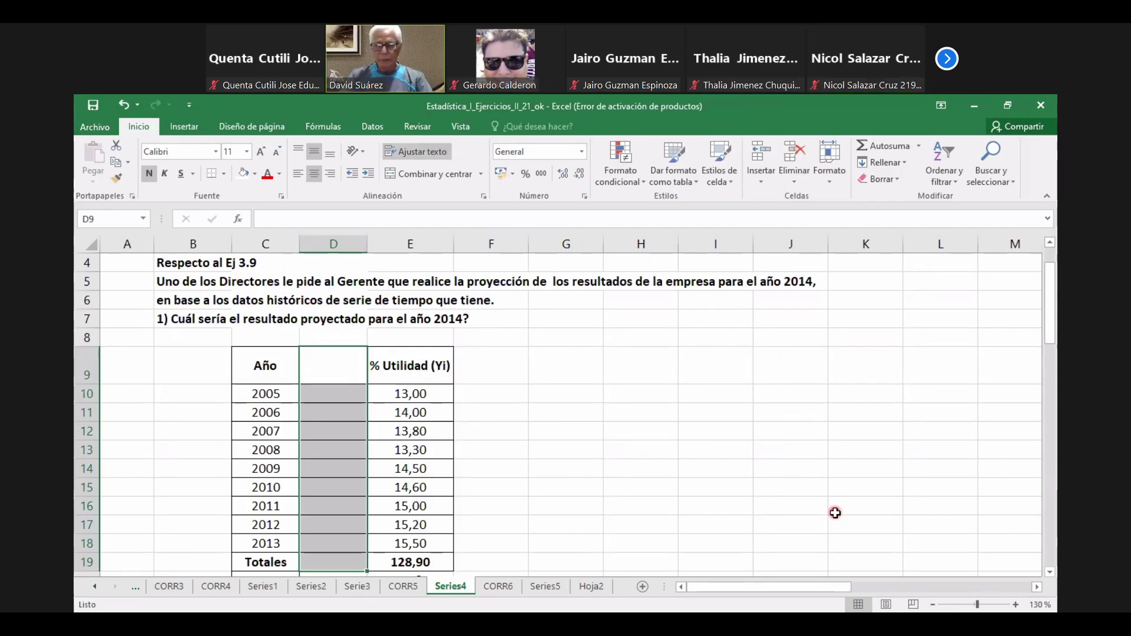
{"action": "left_click", "coordinate": [687, 415]}
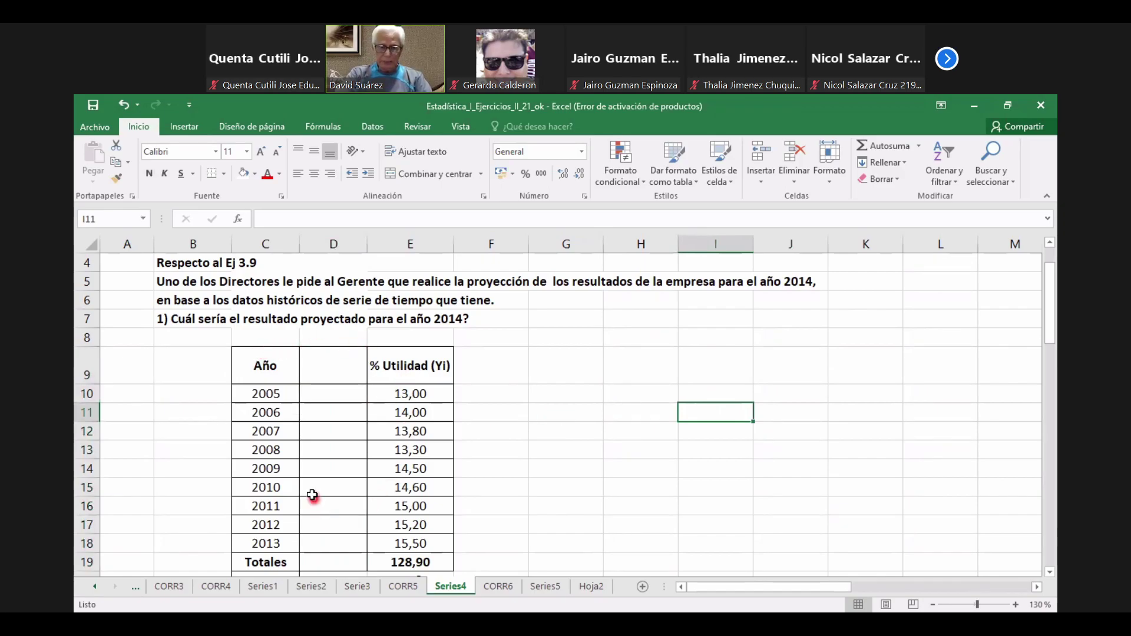
Step: Move the regression slide image with the a and b formulas up beside the table, its upper-left corner at about J9
{"action": "scroll", "coordinate": [684, 469], "scroll_direction": "down", "scroll_amount": 7}
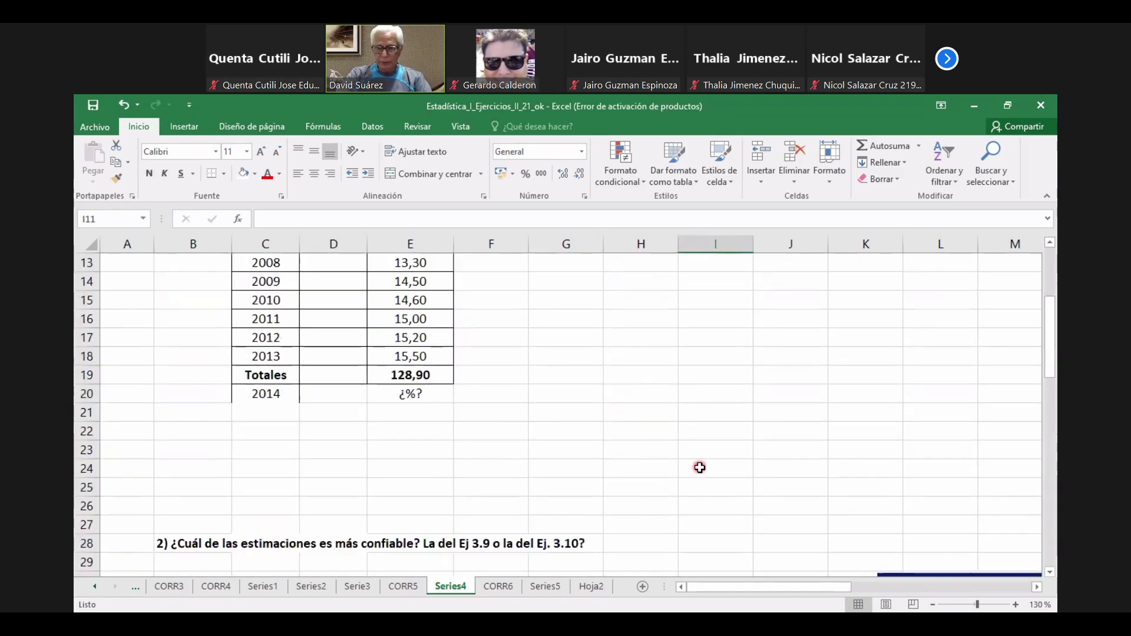
{"action": "left_click_drag", "start_coordinate": [894, 414], "coordinate": [752, 257]}
{"action": "left_click_drag", "start_coordinate": [887, 432], "coordinate": [684, 207]}
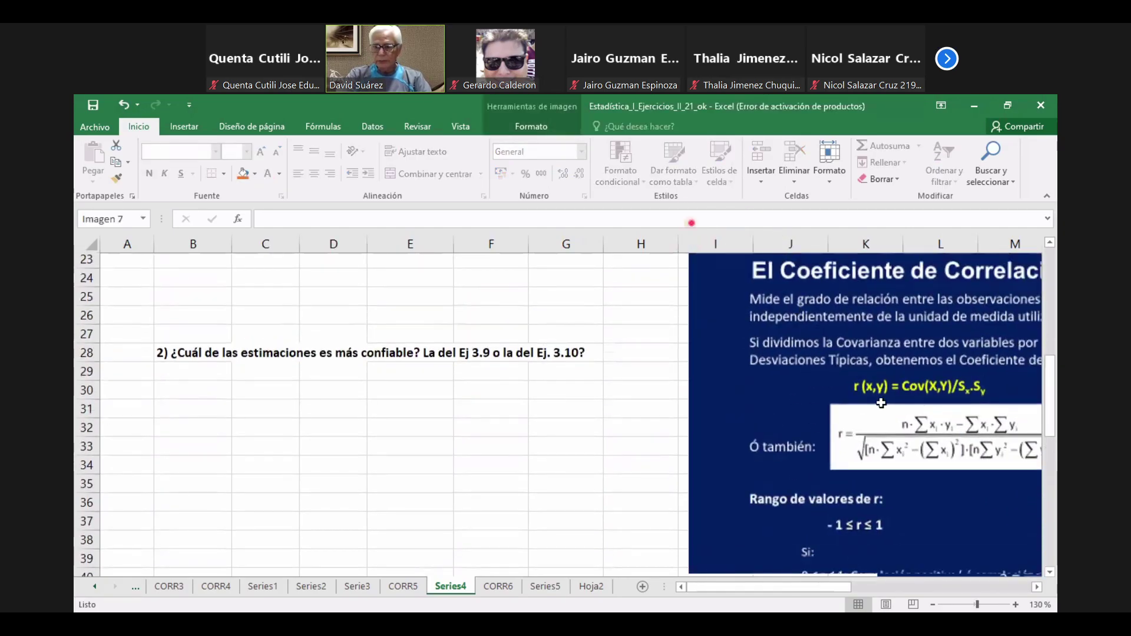
{"action": "left_click_drag", "start_coordinate": [782, 268], "coordinate": [758, 265]}
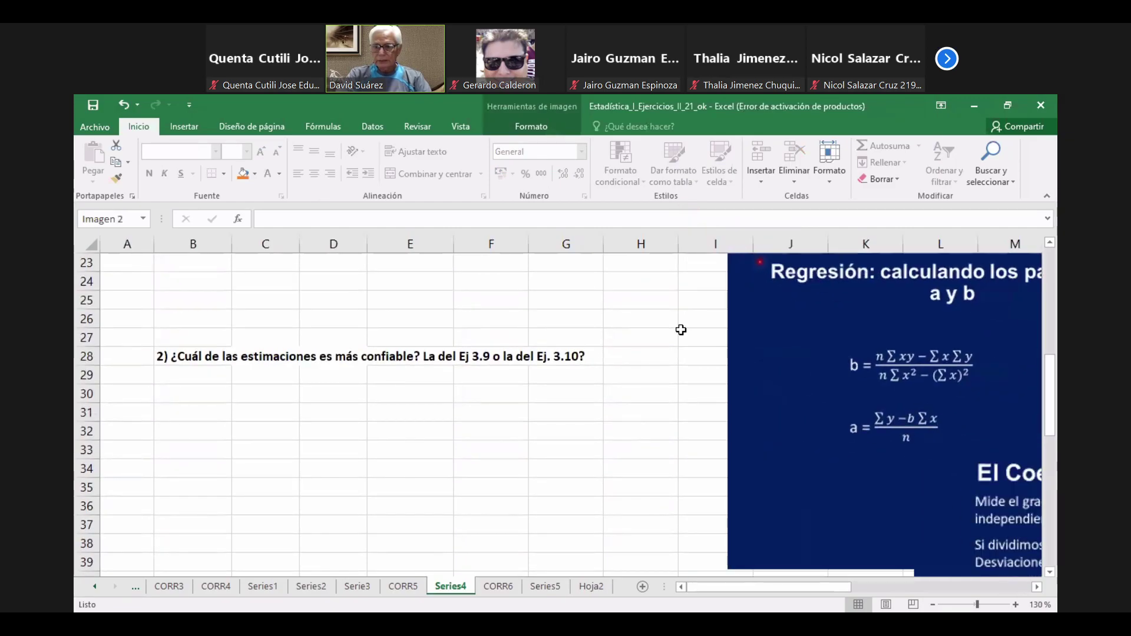
{"action": "scroll", "coordinate": [726, 392], "scroll_direction": "up", "scroll_amount": 3}
{"action": "left_click", "coordinate": [775, 429]}
{"action": "left_click_drag", "start_coordinate": [776, 429], "coordinate": [801, 287]}
{"action": "scroll", "coordinate": [693, 369], "scroll_direction": "up", "scroll_amount": 2}
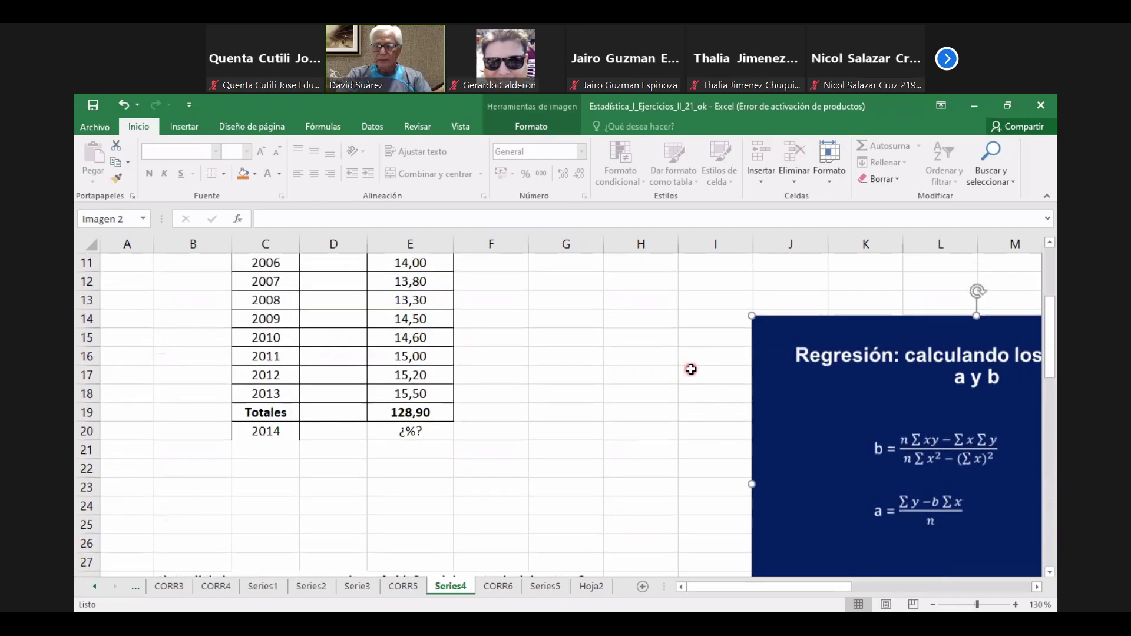
{"action": "left_click_drag", "start_coordinate": [796, 414], "coordinate": [800, 303]}
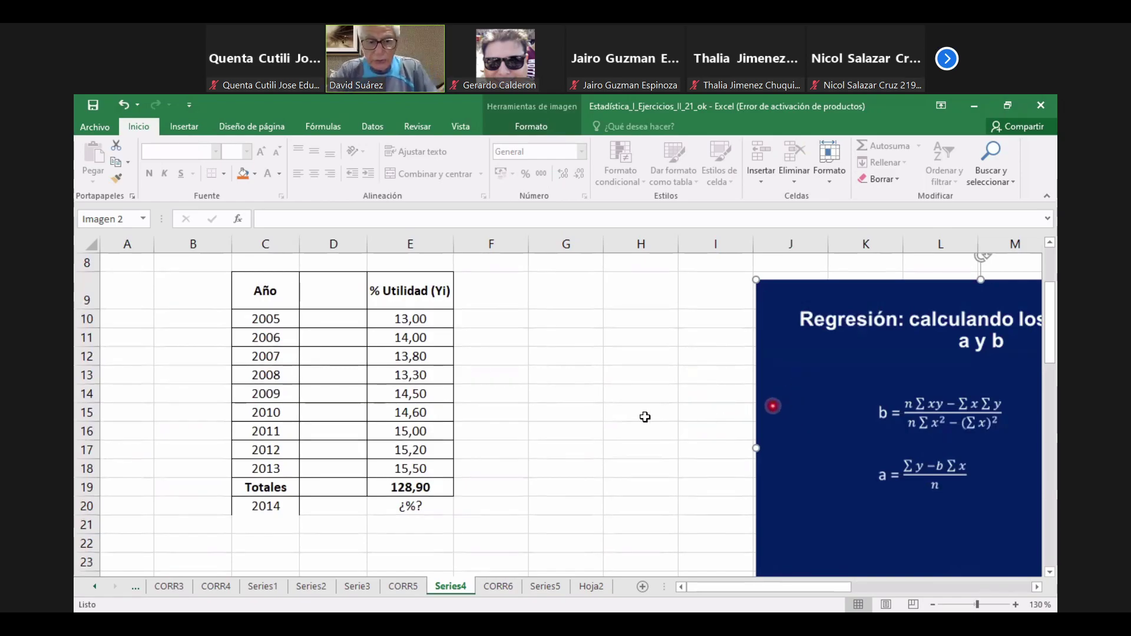
{"action": "scroll", "coordinate": [646, 415], "scroll_direction": "down", "scroll_amount": 2}
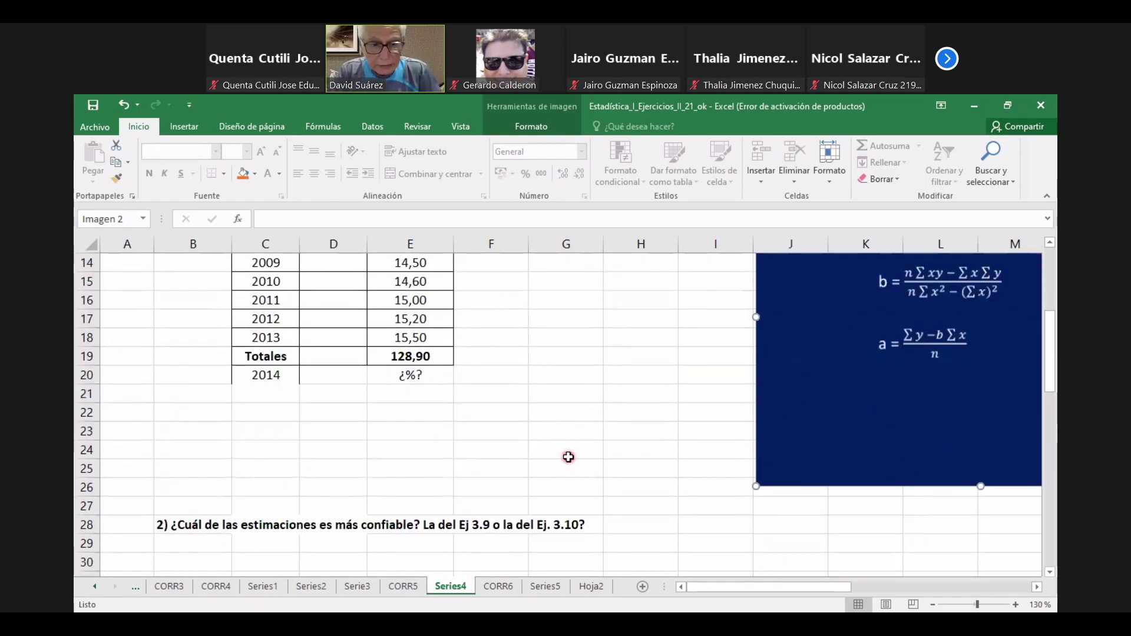
{"action": "scroll", "coordinate": [568, 457], "scroll_direction": "up", "scroll_amount": 3}
{"action": "scroll", "coordinate": [417, 341], "scroll_direction": "down", "scroll_amount": 2}
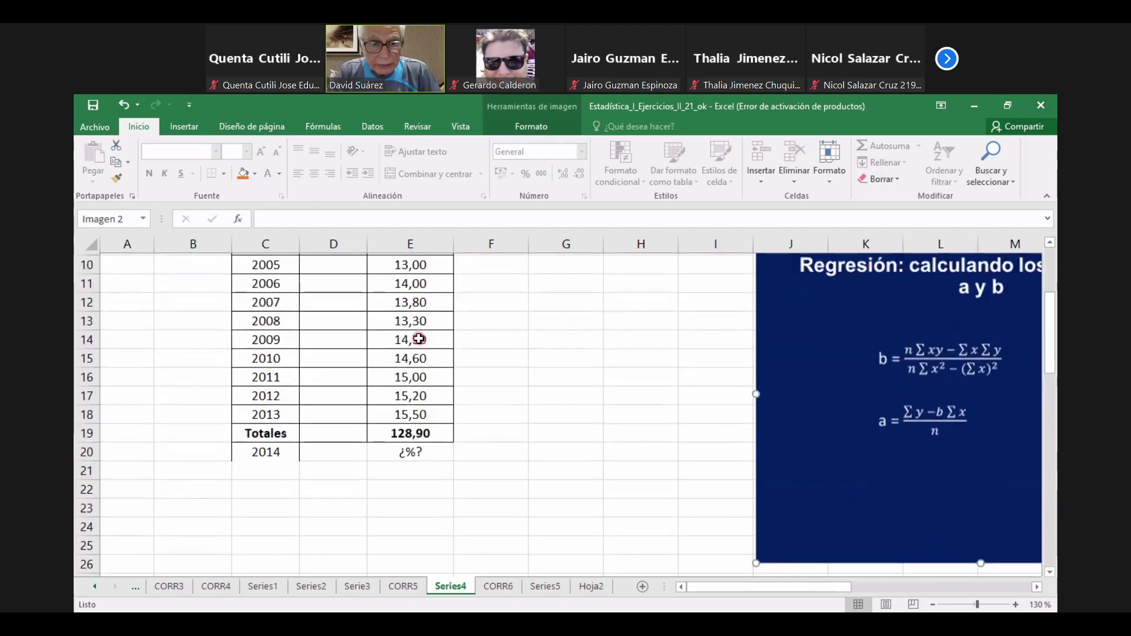
{"action": "scroll", "coordinate": [418, 339], "scroll_direction": "up", "scroll_amount": 2}
{"action": "scroll", "coordinate": [492, 430], "scroll_direction": "down", "scroll_amount": 3}
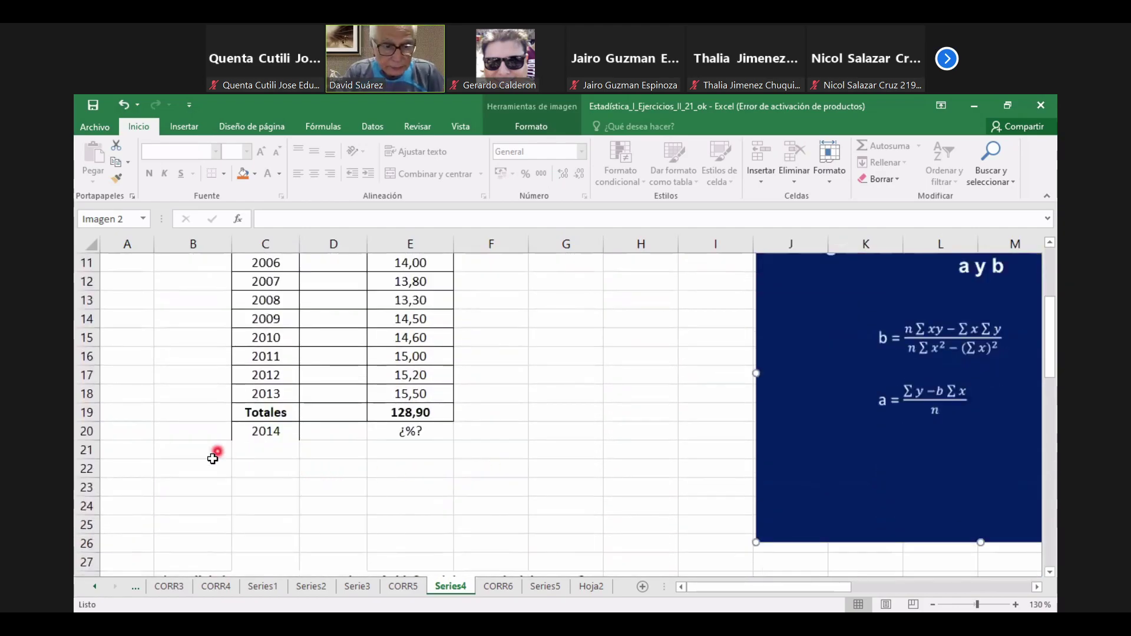
Step: Write the regression line equation "Yi = a + bXi" in cell C22, below the table
{"action": "left_click", "coordinate": [203, 488]}
{"action": "left_click", "coordinate": [256, 477]}
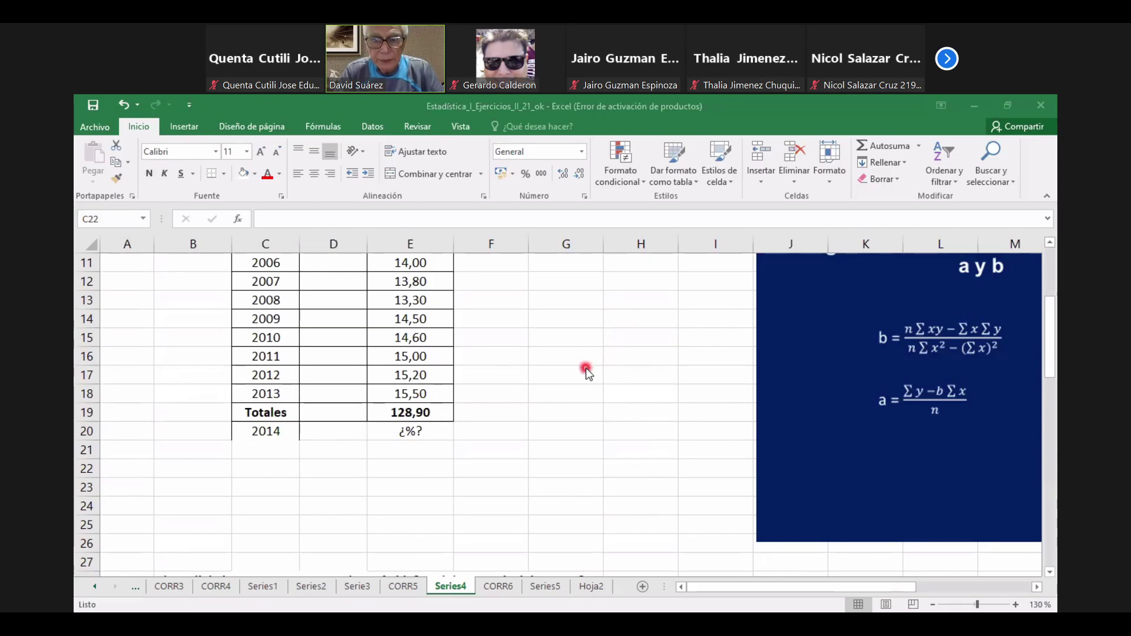
{"action": "scroll", "coordinate": [584, 363], "scroll_direction": "up", "scroll_amount": 2}
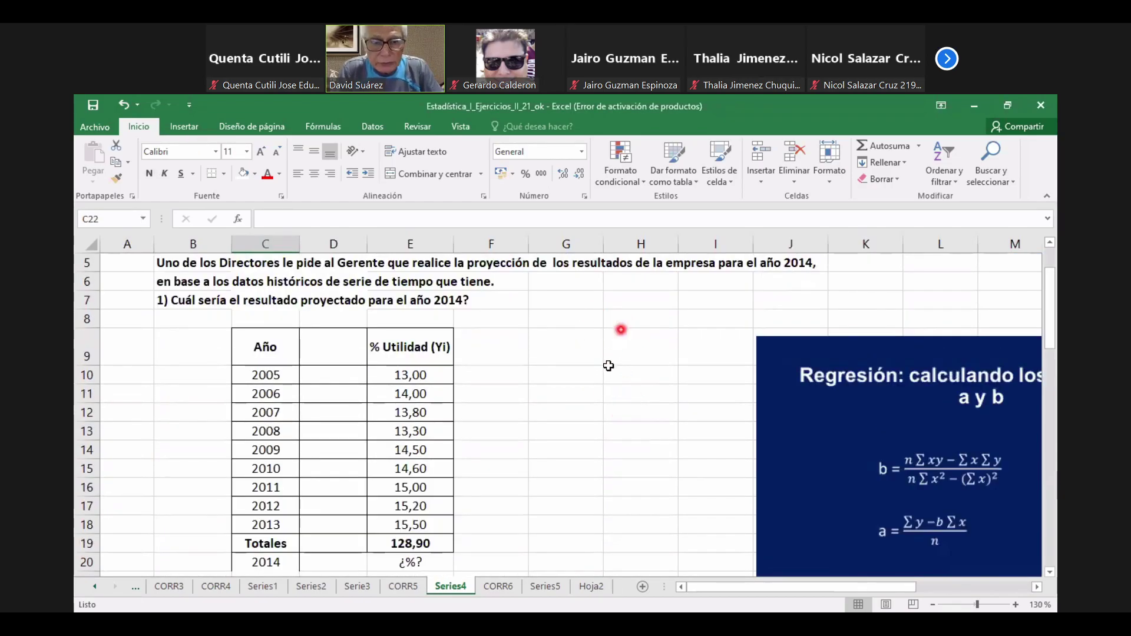
{"action": "scroll", "coordinate": [608, 366], "scroll_direction": "down", "scroll_amount": 4}
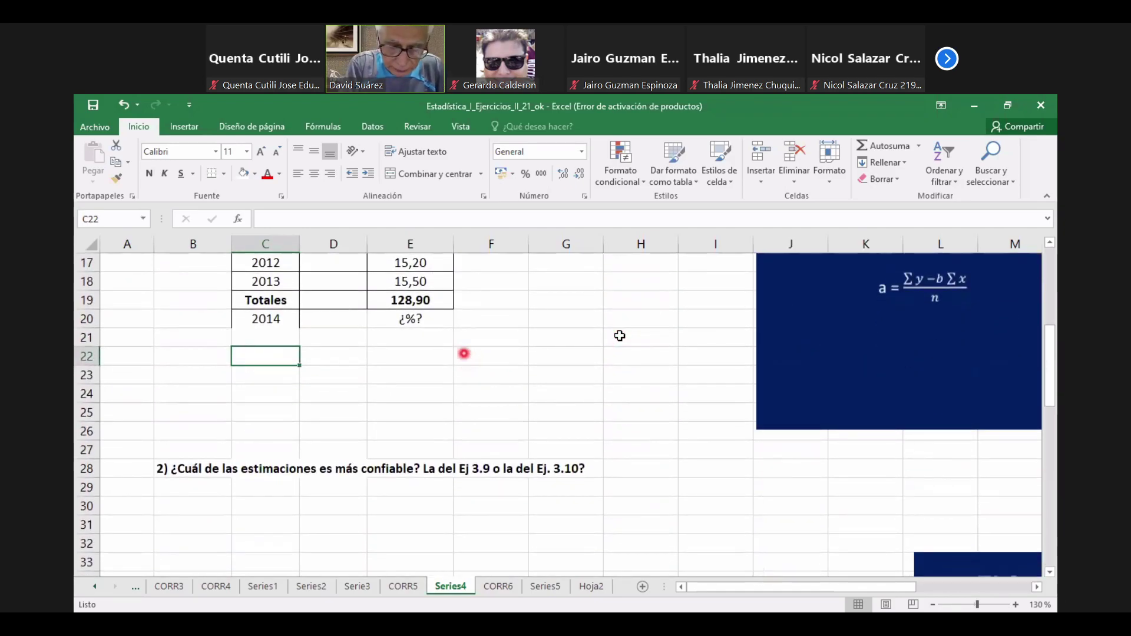
{"action": "type", "text": "Yi"}
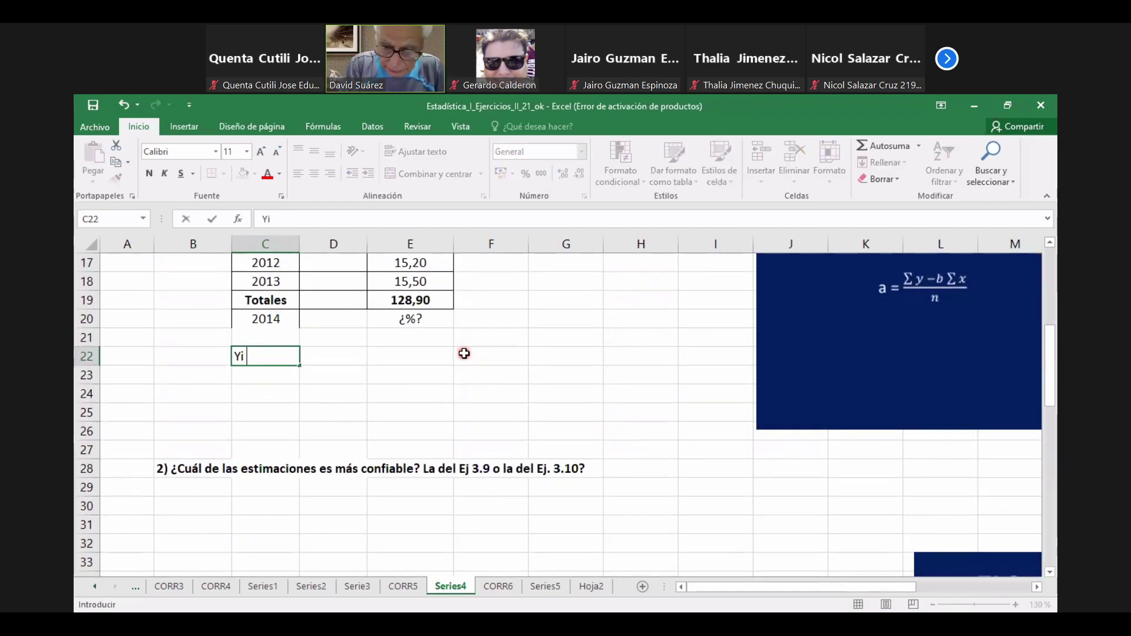
{"action": "type", "text": " = "}
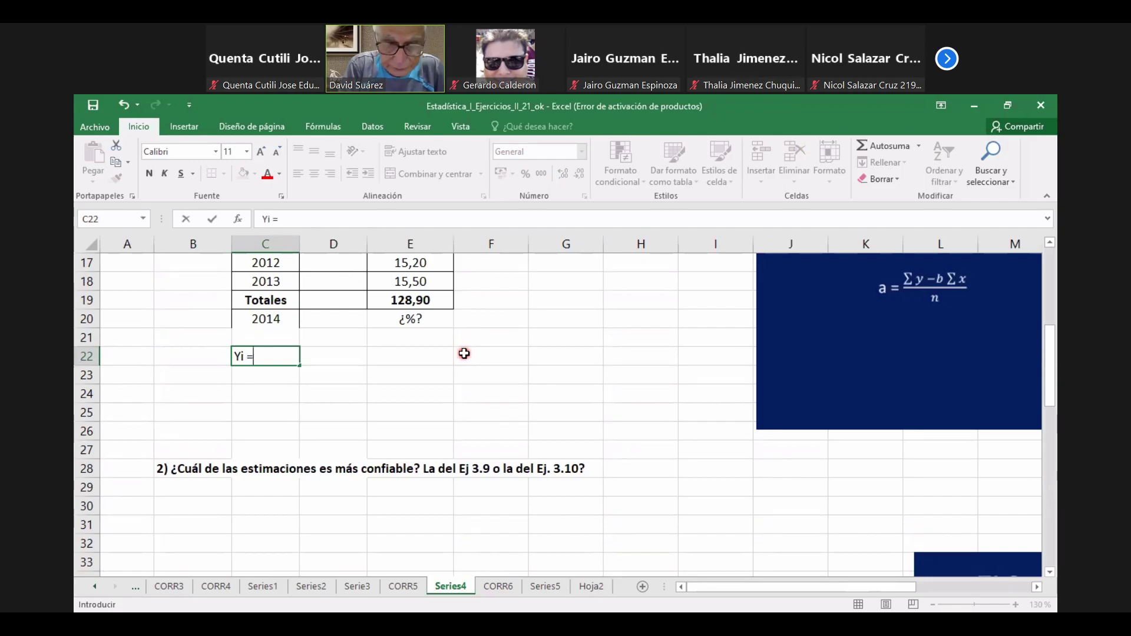
{"action": "type", "text": "a + b"}
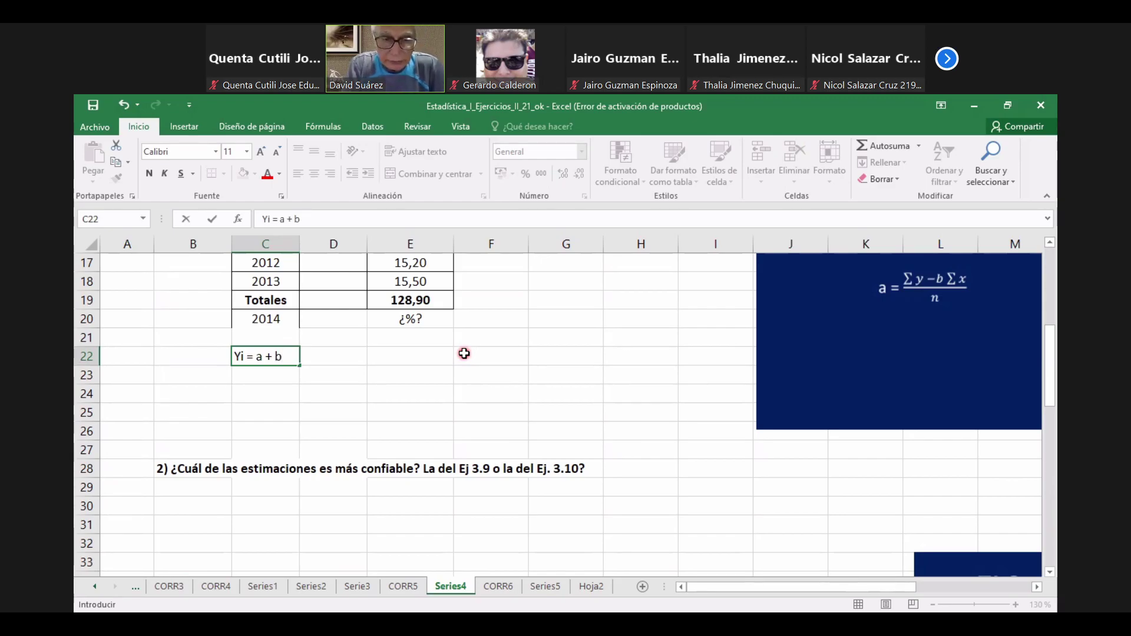
{"action": "type", "text": "Xi"}
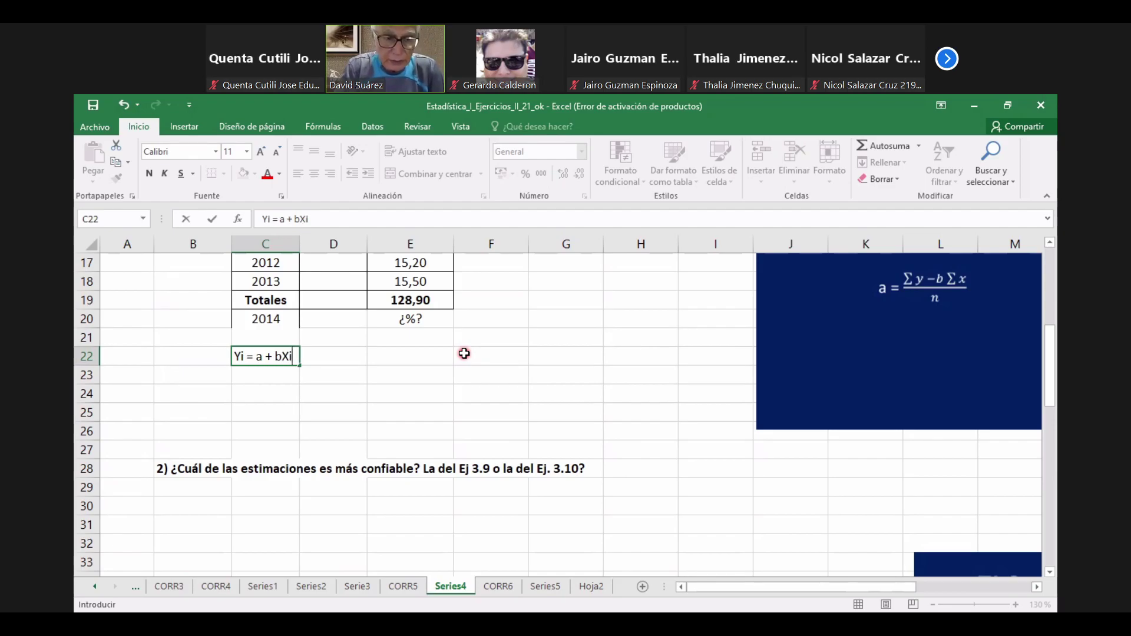
{"action": "key", "text": "BackSpace"}
{"action": "key", "text": "BackSpace"}
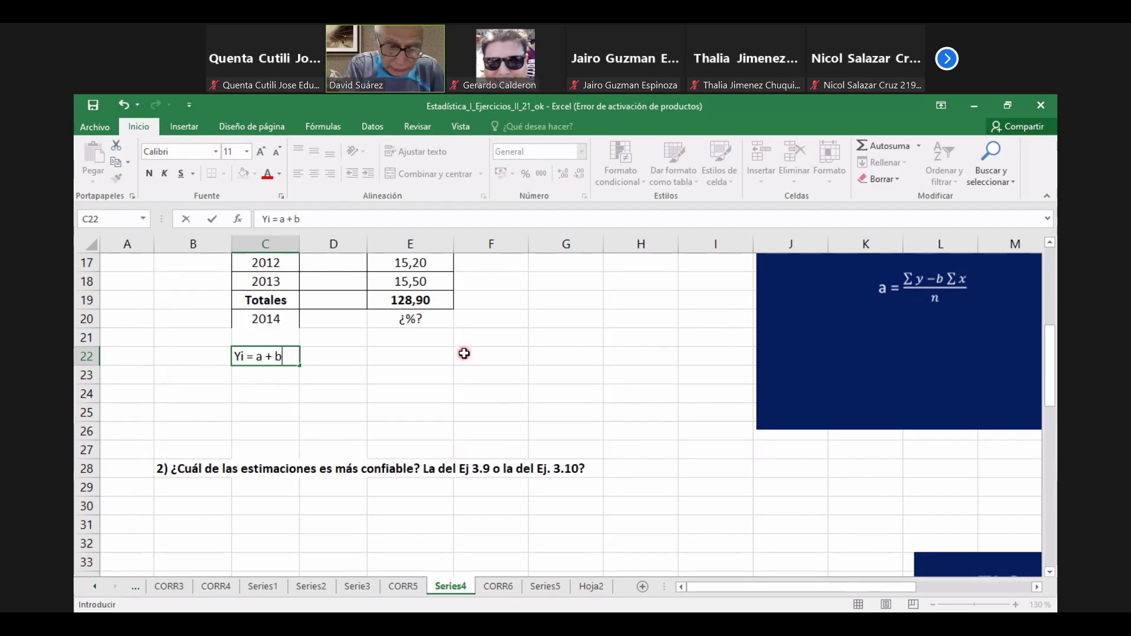
{"action": "type", "text": "ti"}
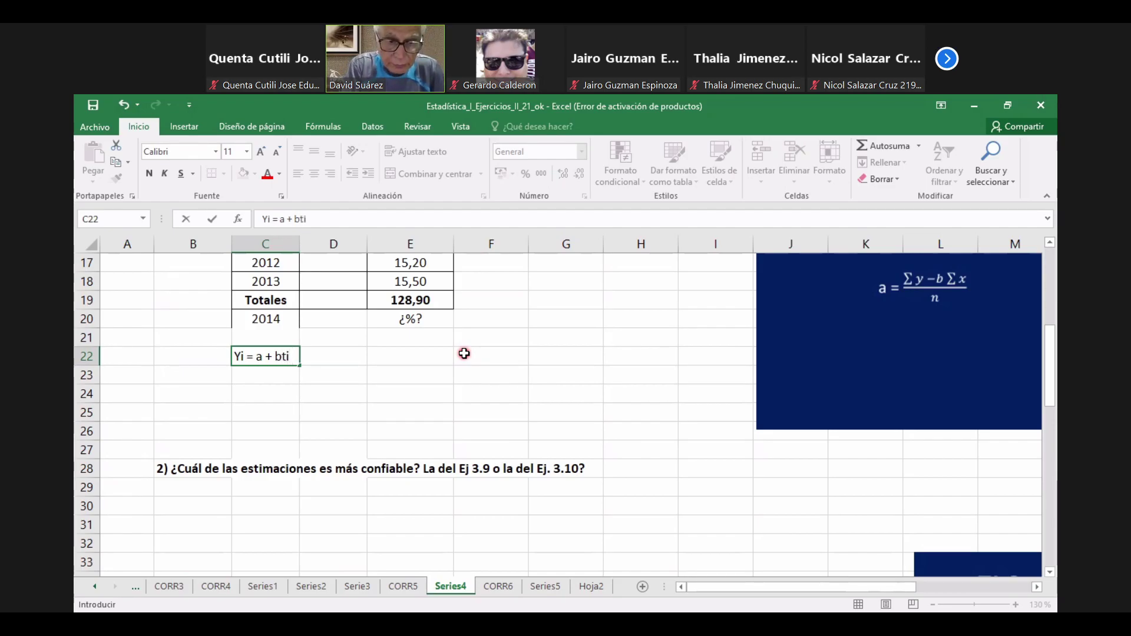
{"action": "key", "text": "BackSpace"}
{"action": "key", "text": "BackSpace"}
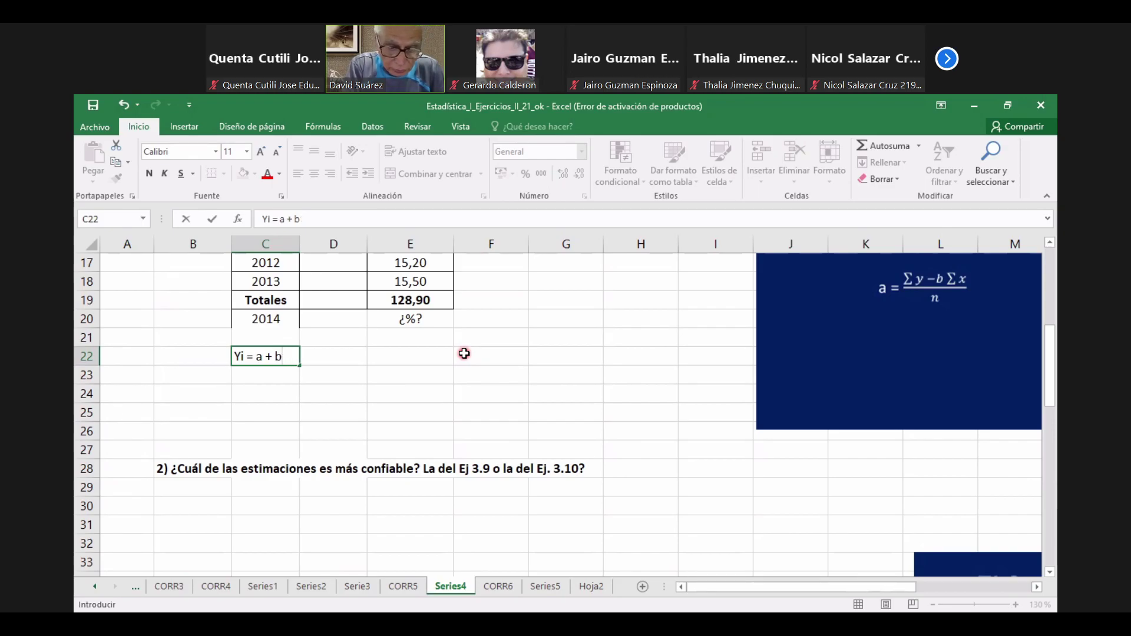
{"action": "type", "text": "Xi"}
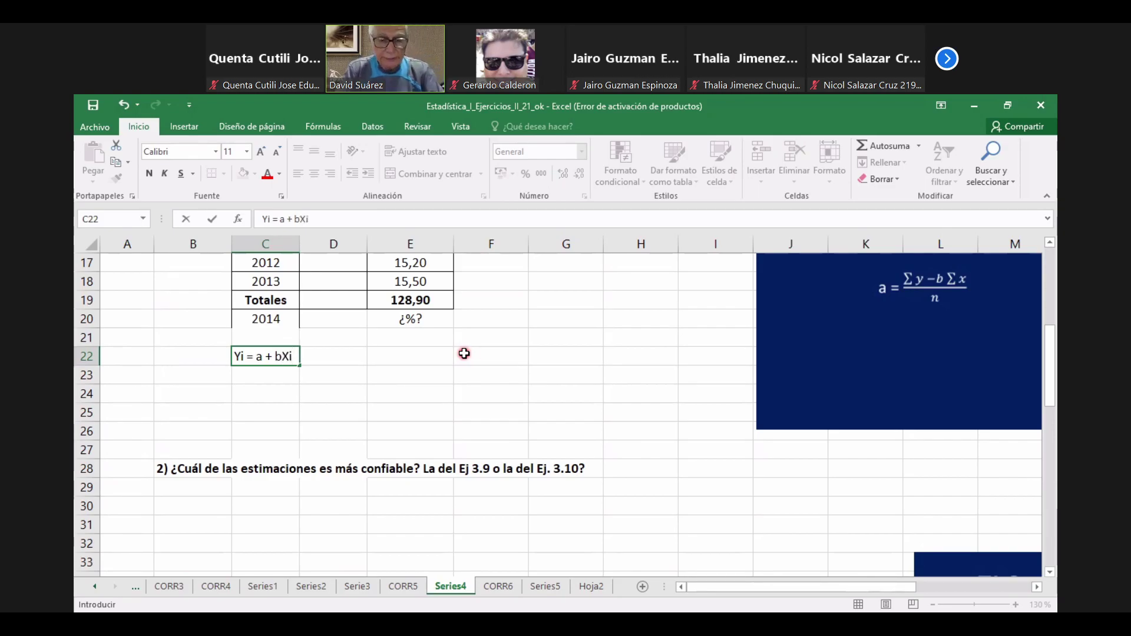
{"action": "left_click_drag", "start_coordinate": [470, 356], "coordinate": [457, 374]}
{"action": "left_click", "coordinate": [320, 409]}
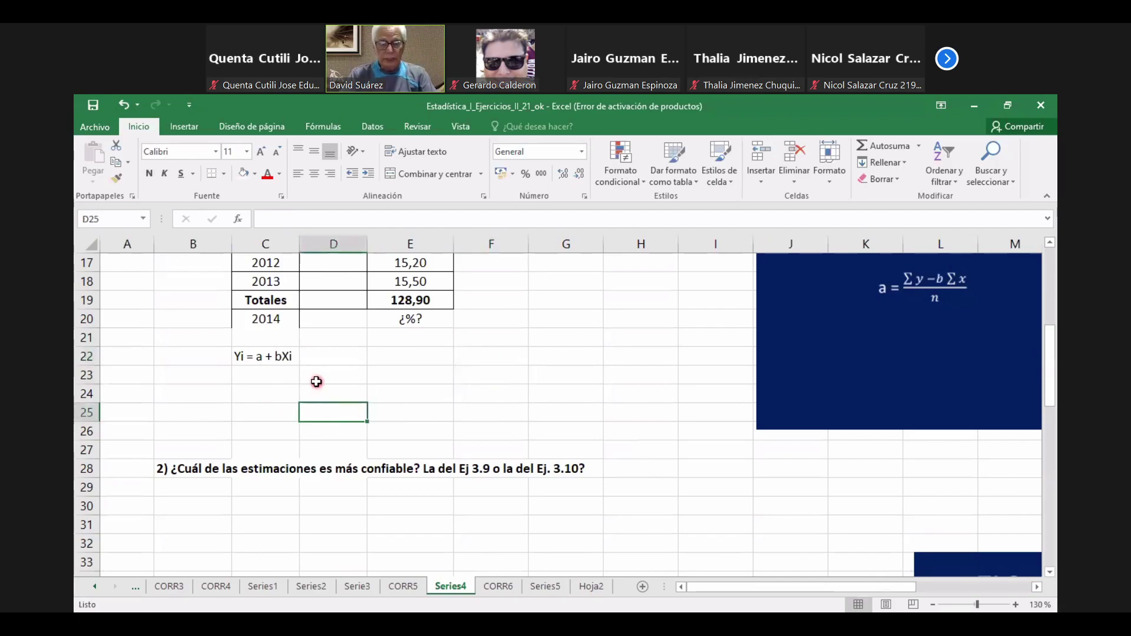
Step: Nudge the regression slide image about one row down beside the table, and point out the equation in C22 and the year 2014 in C20
{"action": "scroll", "coordinate": [366, 377], "scroll_direction": "up", "scroll_amount": 2}
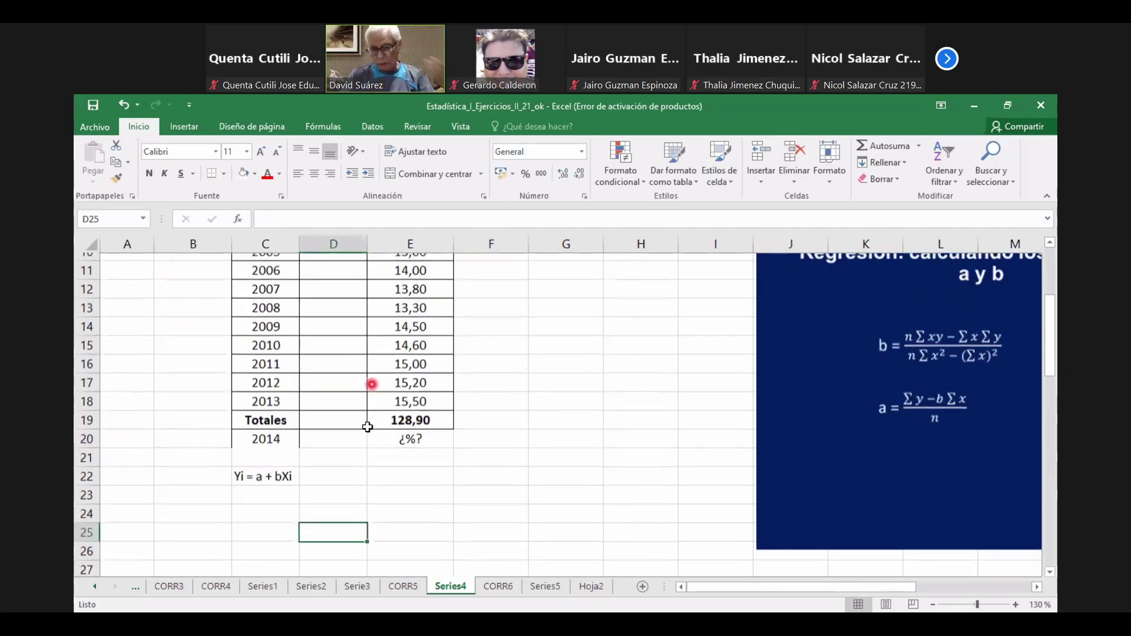
{"action": "scroll", "coordinate": [364, 436], "scroll_direction": "down", "scroll_amount": 1}
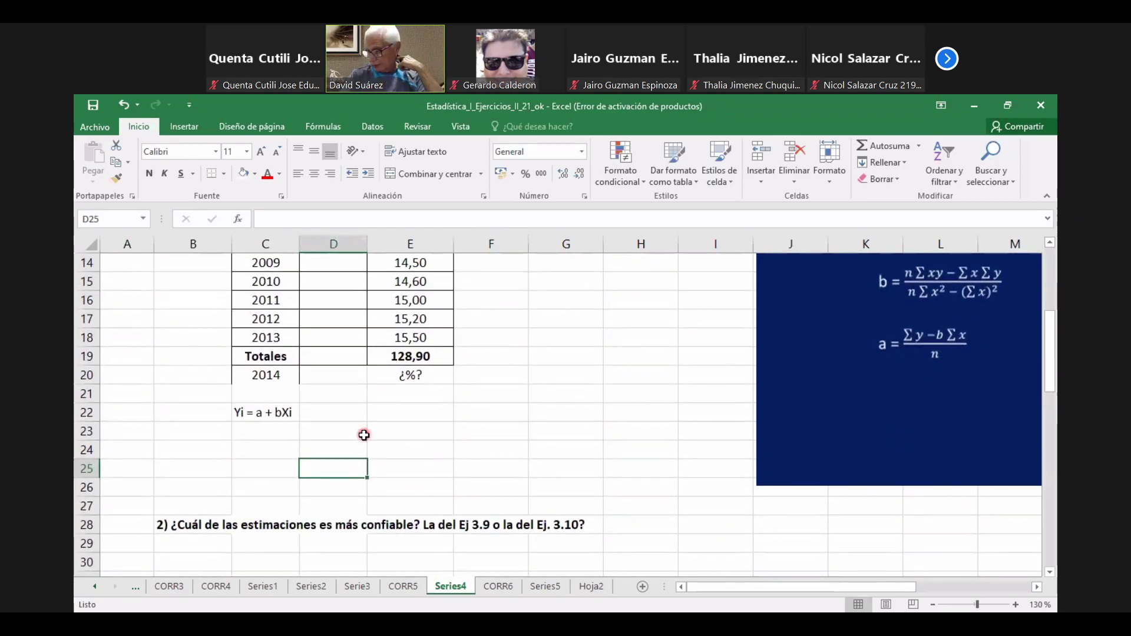
{"action": "scroll", "coordinate": [368, 426], "scroll_direction": "up", "scroll_amount": 2}
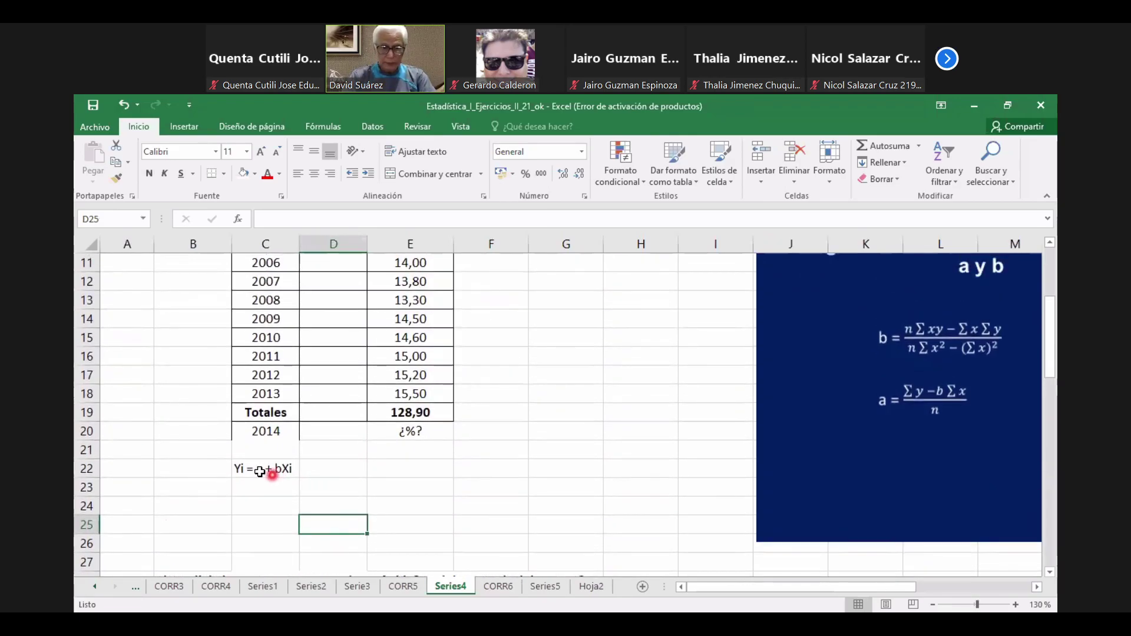
{"action": "left_click_drag", "start_coordinate": [825, 386], "coordinate": [819, 404]}
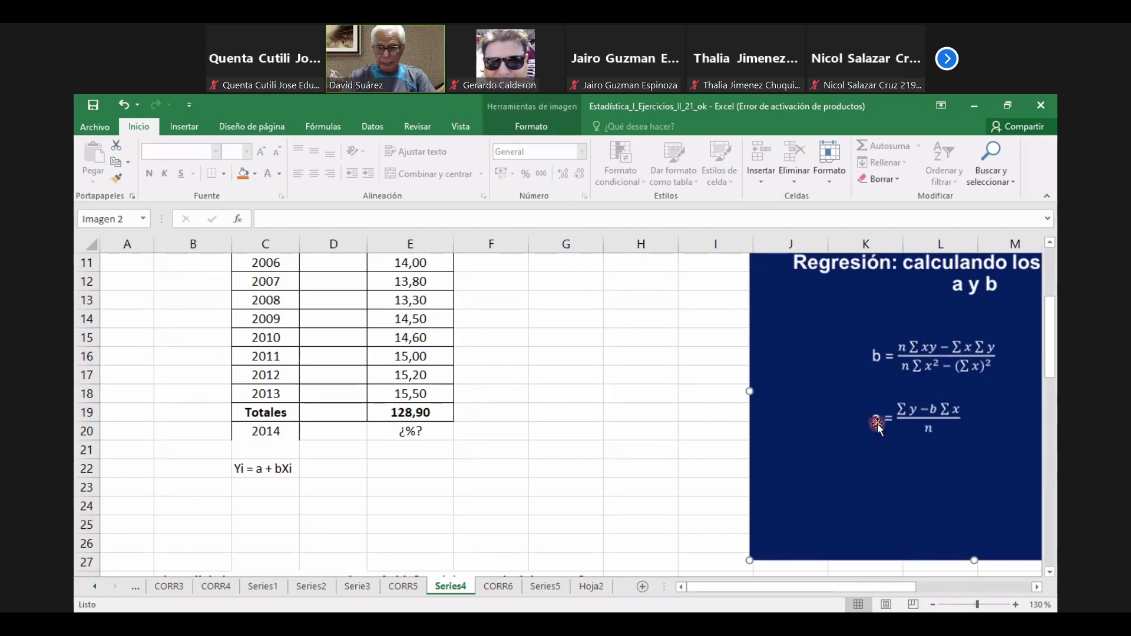
{"action": "left_click", "coordinate": [278, 471]}
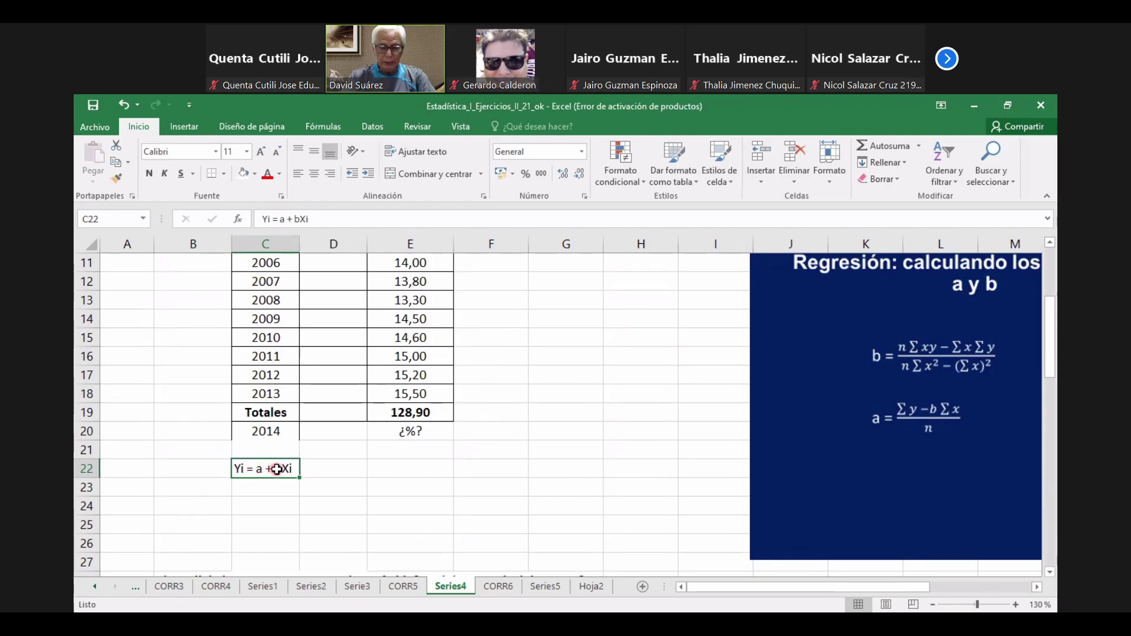
{"action": "left_click", "coordinate": [283, 430]}
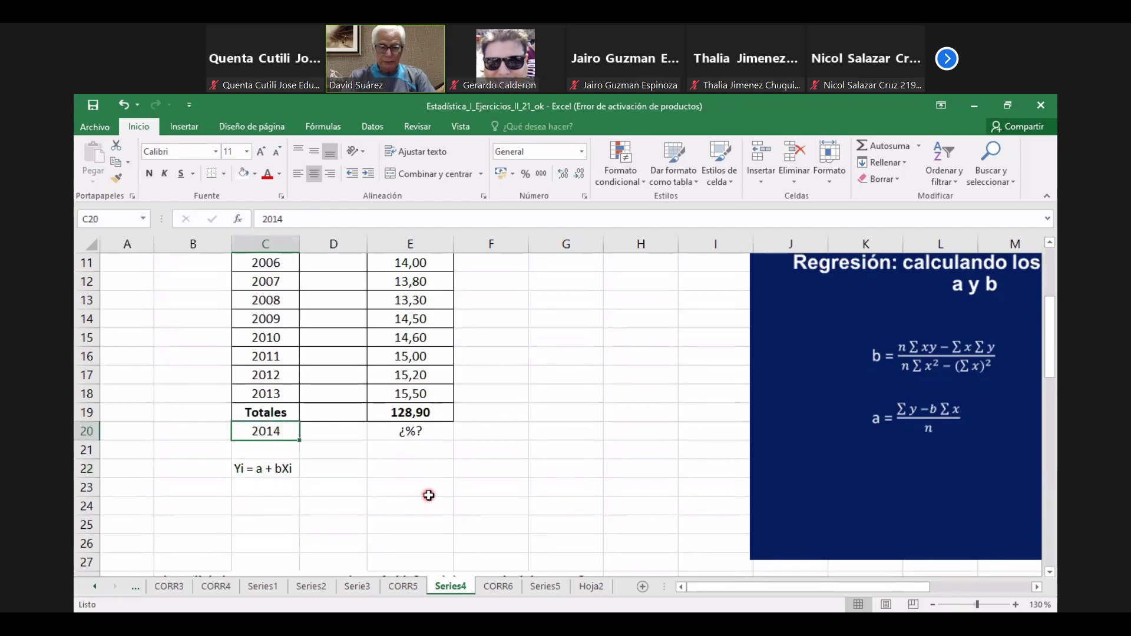
Step: Fill the Año column of the table, C9:C19, with standard red
{"action": "scroll", "coordinate": [506, 492], "scroll_direction": "up", "scroll_amount": 1}
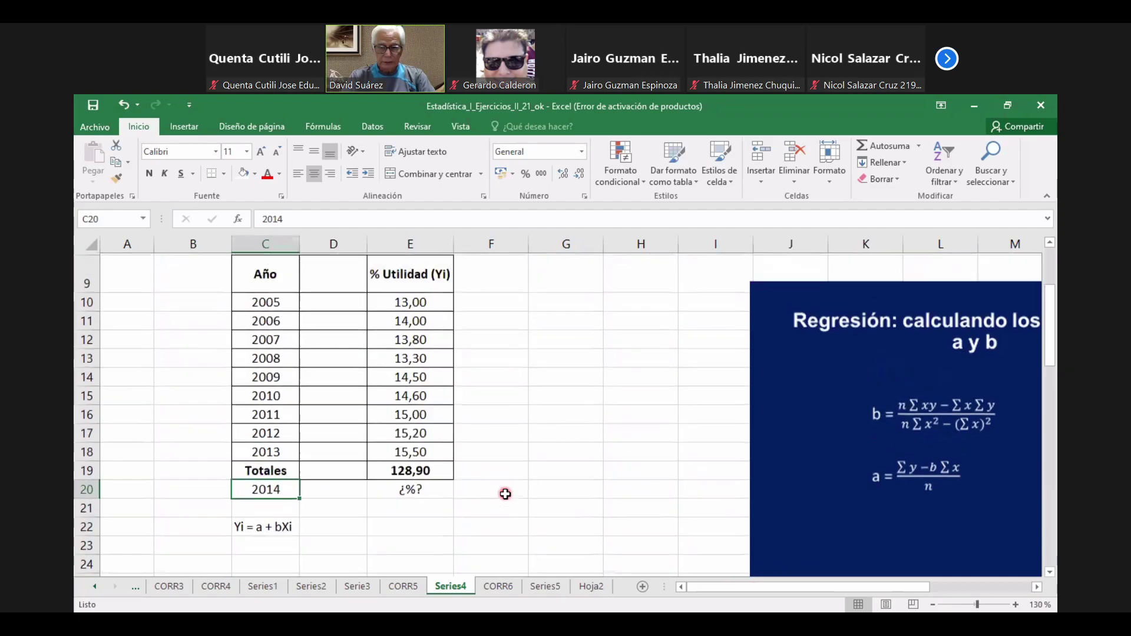
{"action": "scroll", "coordinate": [507, 493], "scroll_direction": "up", "scroll_amount": 2}
{"action": "scroll", "coordinate": [507, 493], "scroll_direction": "down", "scroll_amount": 2}
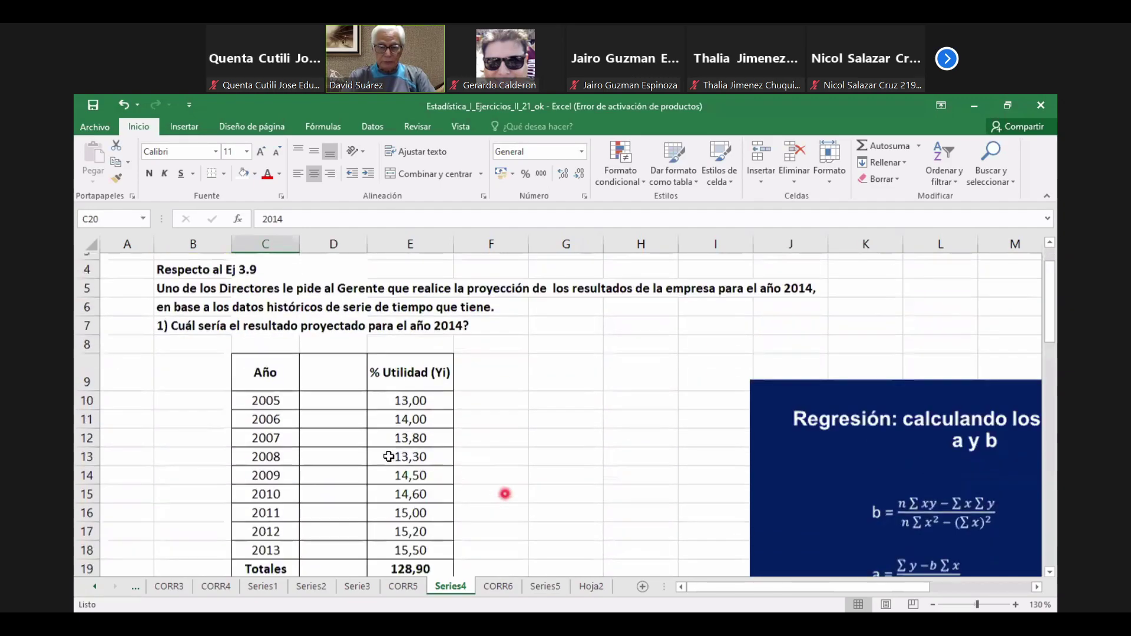
{"action": "scroll", "coordinate": [507, 492], "scroll_direction": "up", "scroll_amount": 1}
{"action": "left_click_drag", "start_coordinate": [277, 353], "coordinate": [286, 543]}
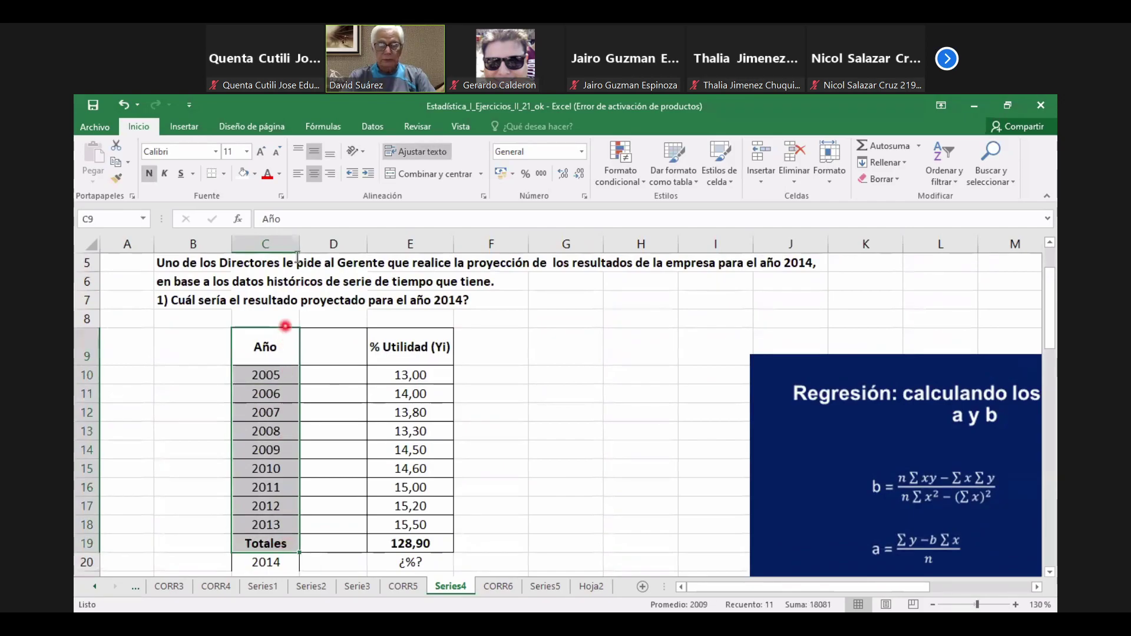
{"action": "left_click", "coordinate": [255, 174]}
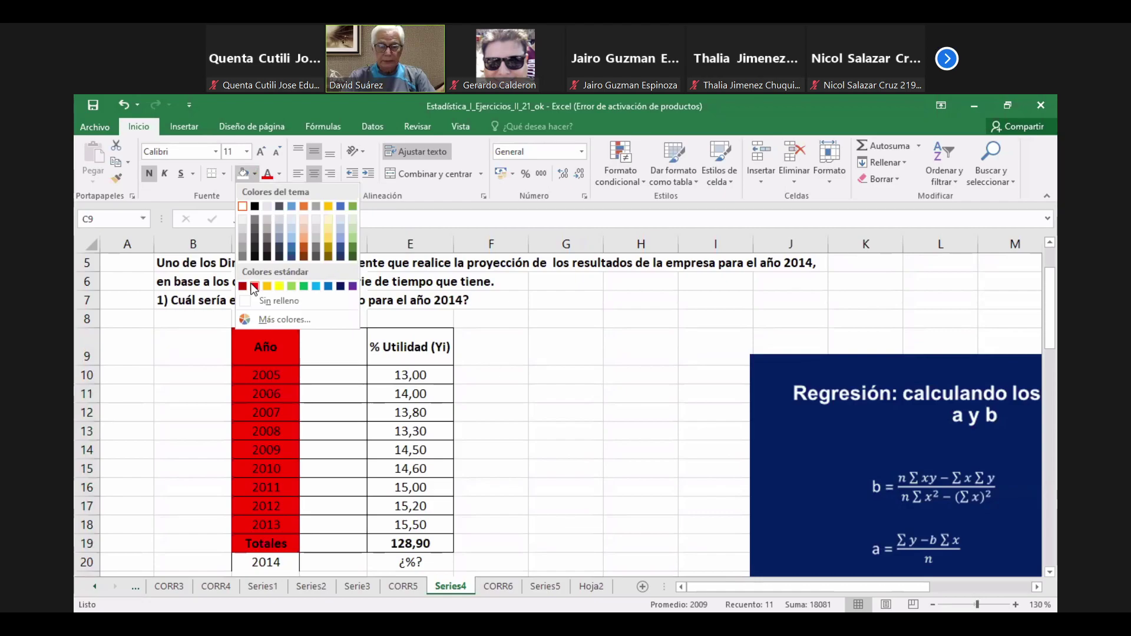
{"action": "left_click", "coordinate": [341, 358]}
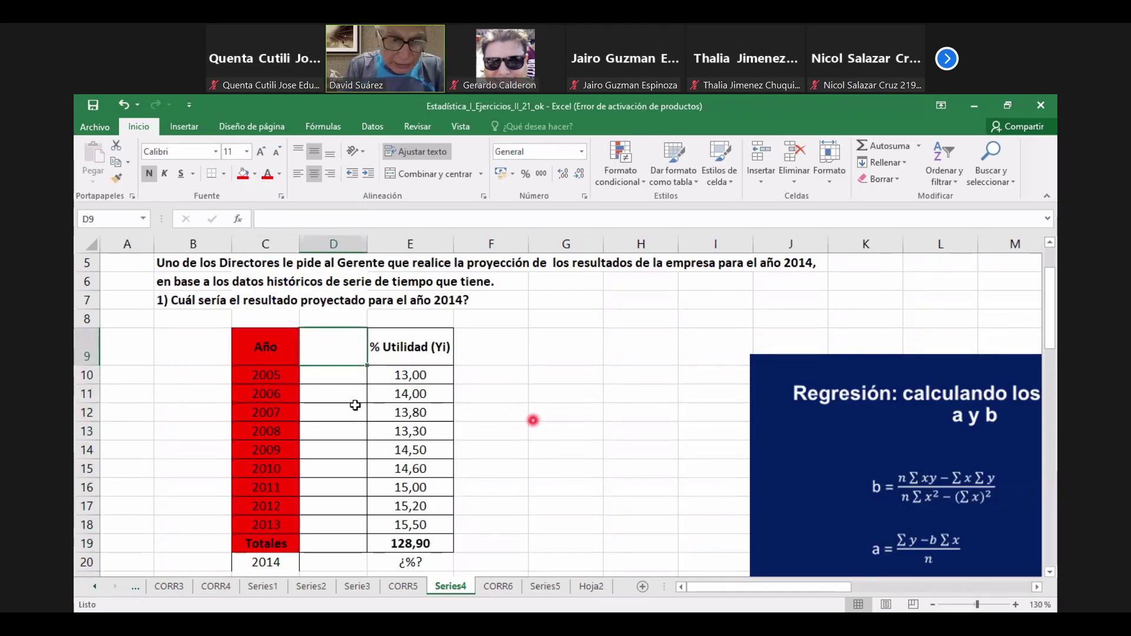
Step: Change the header in C9 to "Año (Xi)" to mark the years as the independent variable
{"action": "left_click", "coordinate": [268, 345]}
{"action": "left_click", "coordinate": [298, 219]}
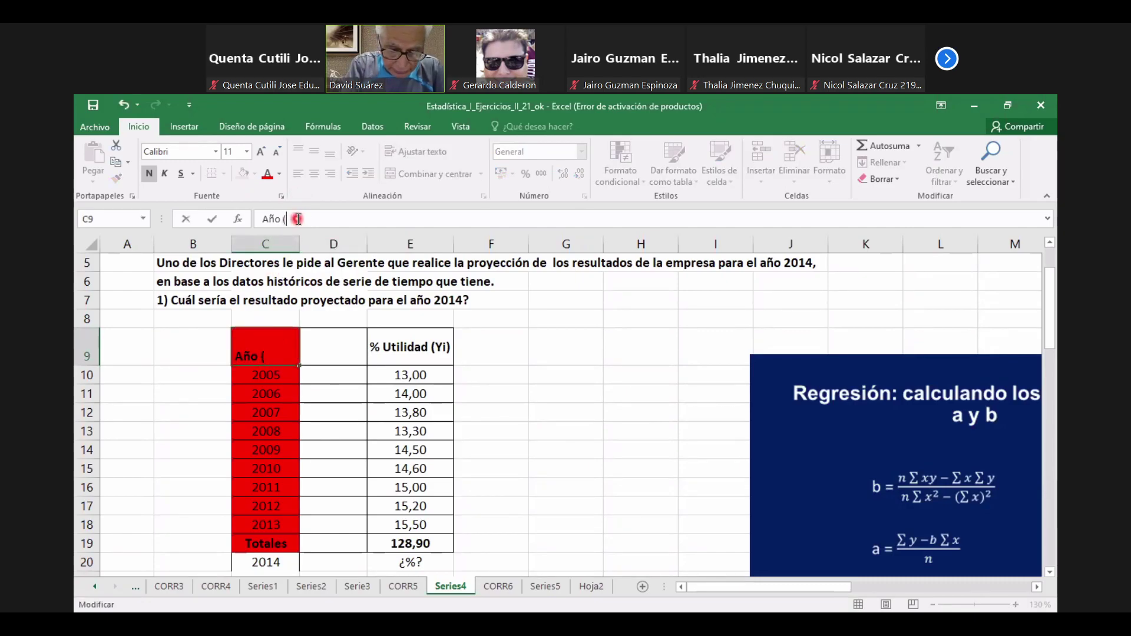
{"action": "type", "text": "(Xi)"}
{"action": "left_click", "coordinate": [537, 389]}
{"action": "left_click", "coordinate": [421, 348]}
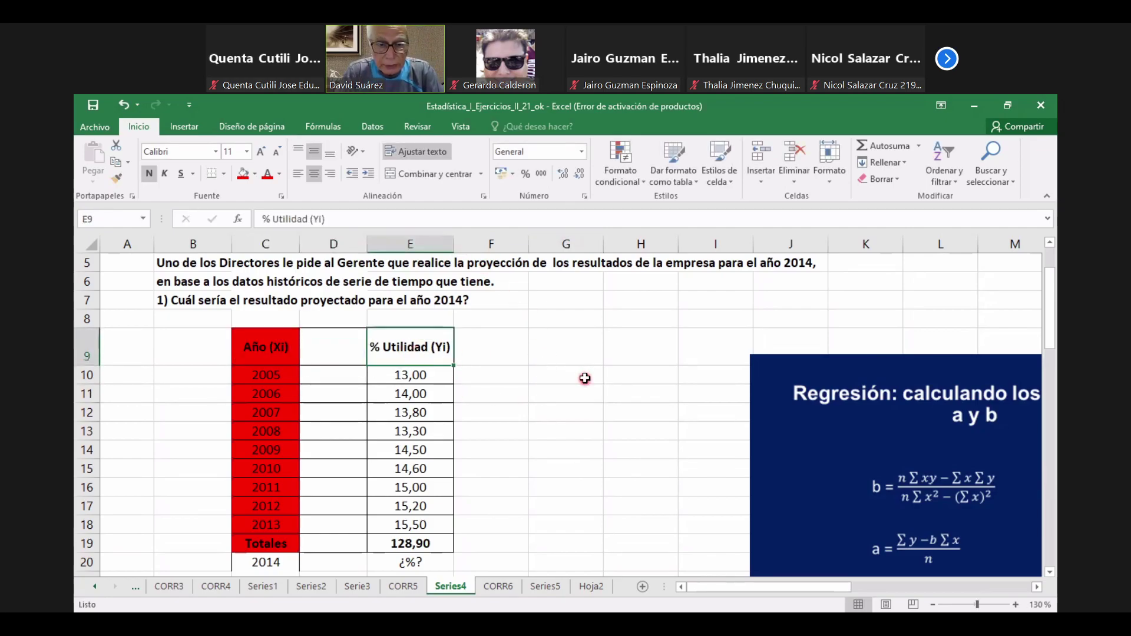
Step: Head the empty middle column with "Xi" in D9 and enter 0 for the year 2005 in D10
{"action": "left_click", "coordinate": [336, 347]}
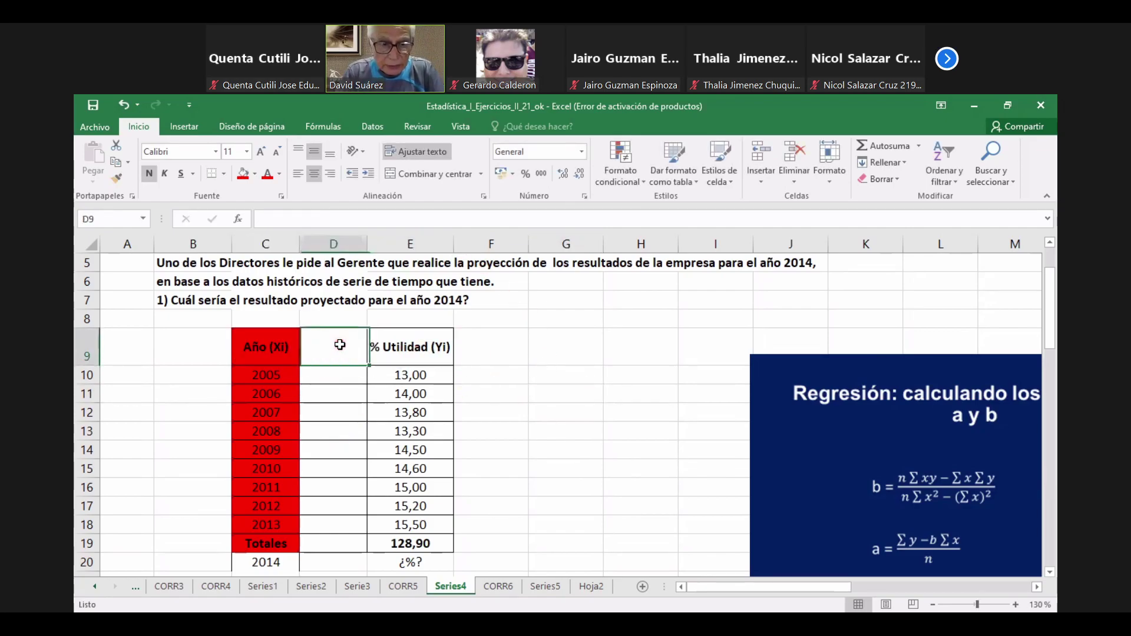
{"action": "type", "text": "Xi"}
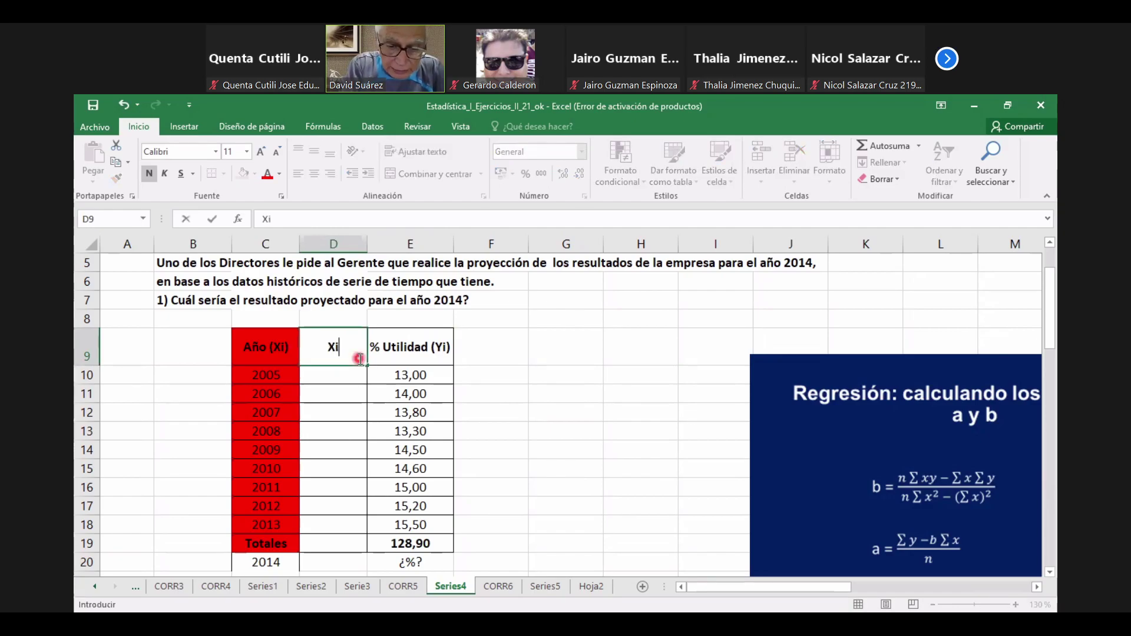
{"action": "key", "text": "Return"}
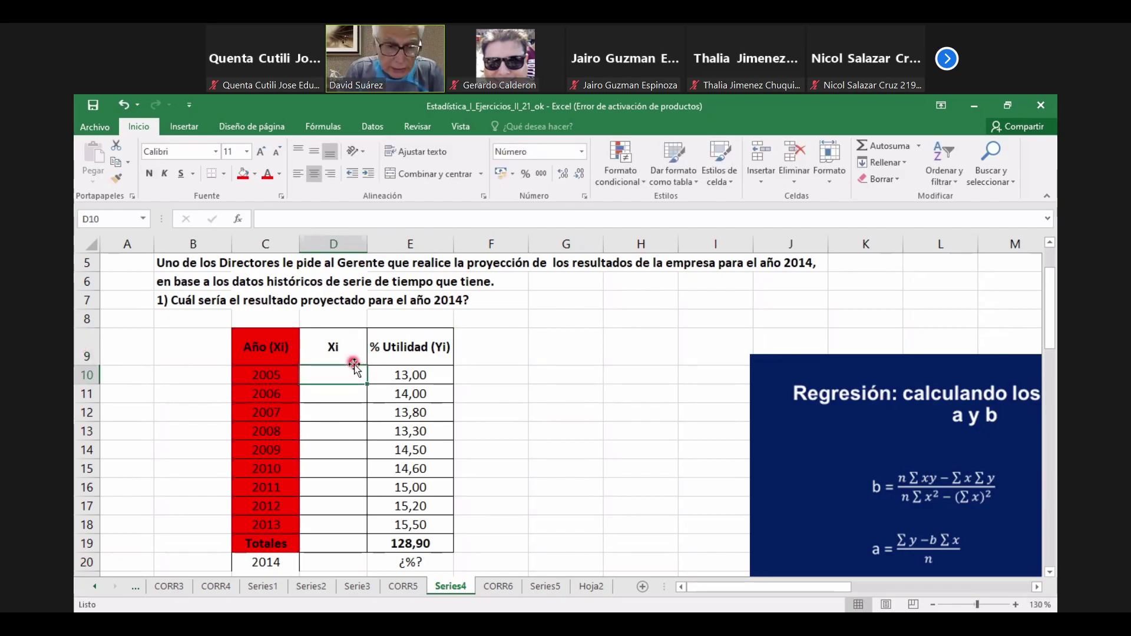
{"action": "type", "text": "0"}
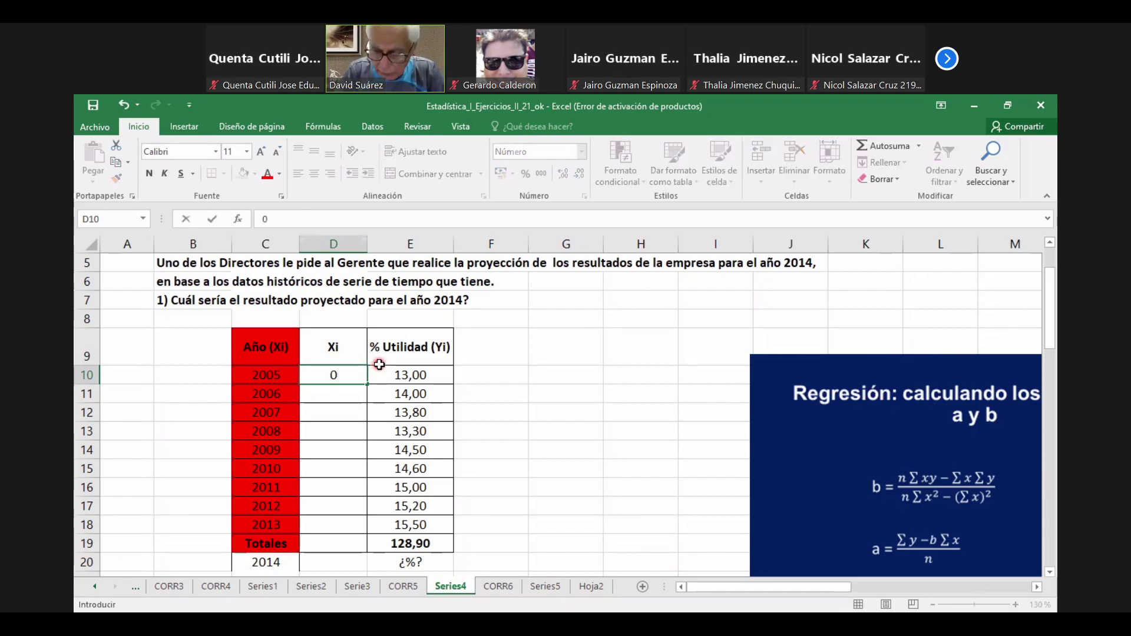
{"action": "key", "text": "Return"}
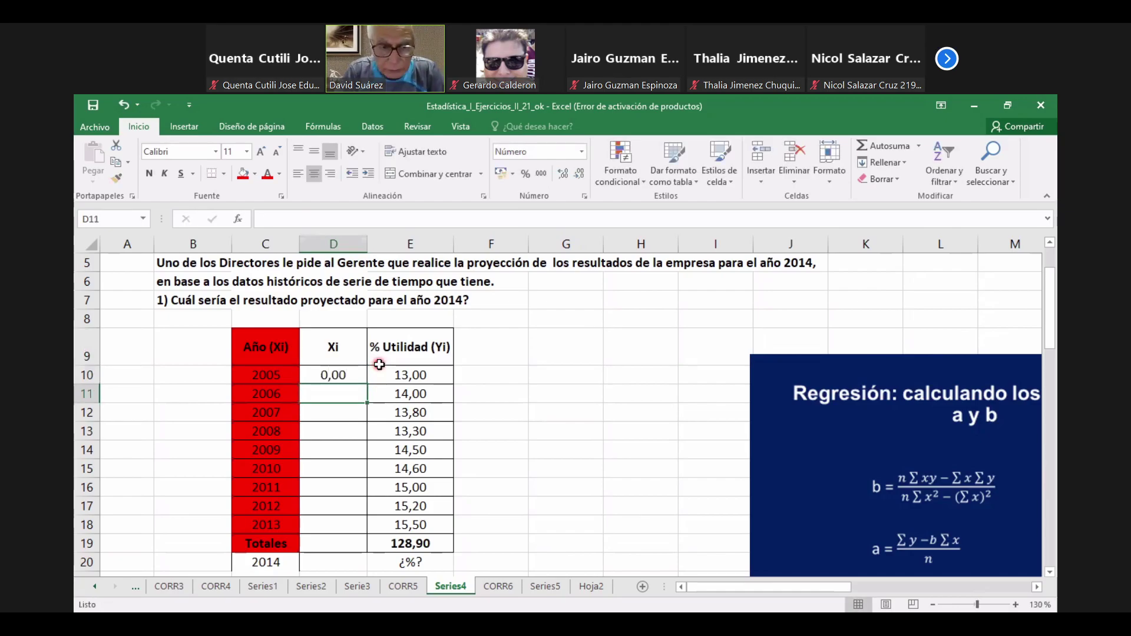
Step: Apply the custom number format 0 to the Xi cells D10:D18 so they carry no decimals
{"action": "left_click", "coordinate": [348, 377]}
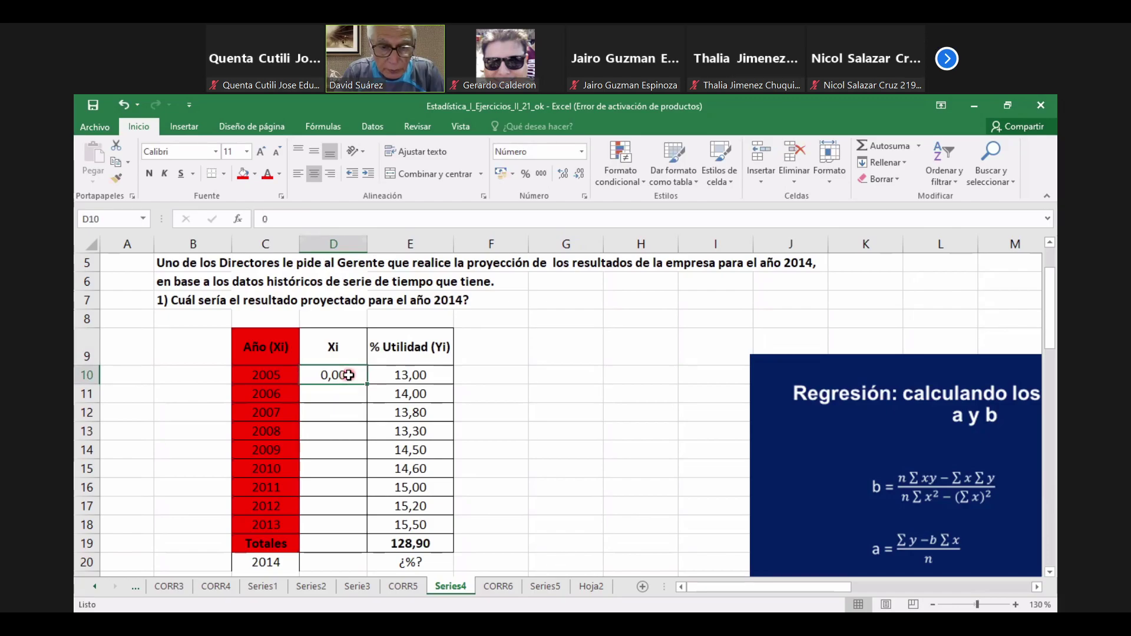
{"action": "left_click_drag", "start_coordinate": [349, 378], "coordinate": [365, 526]}
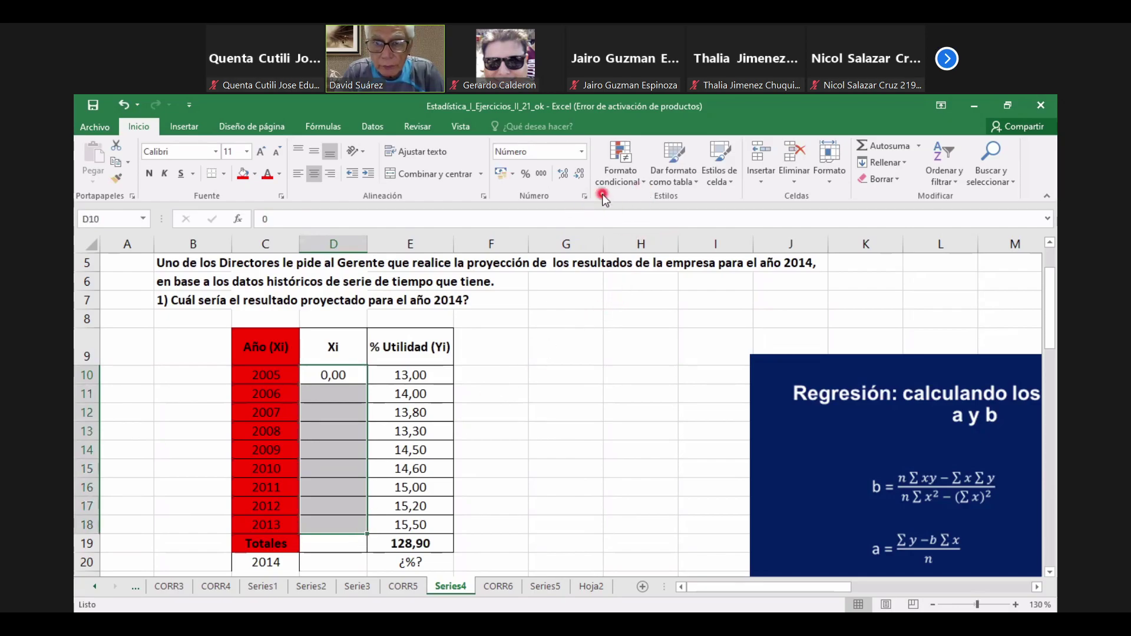
{"action": "left_click", "coordinate": [584, 197]}
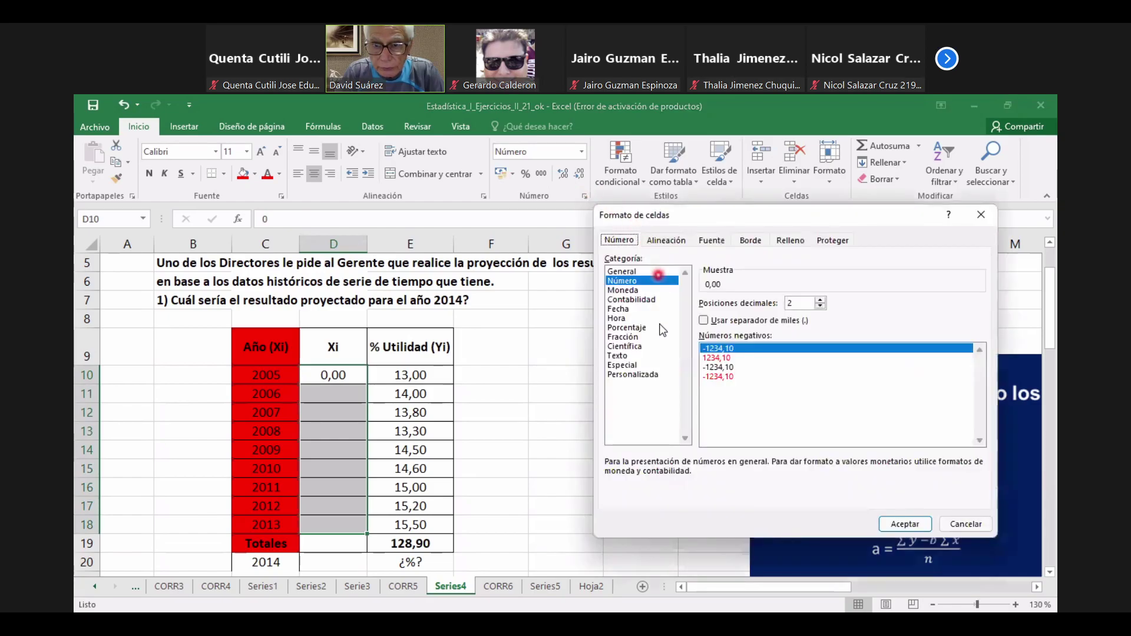
{"action": "left_click", "coordinate": [634, 376]}
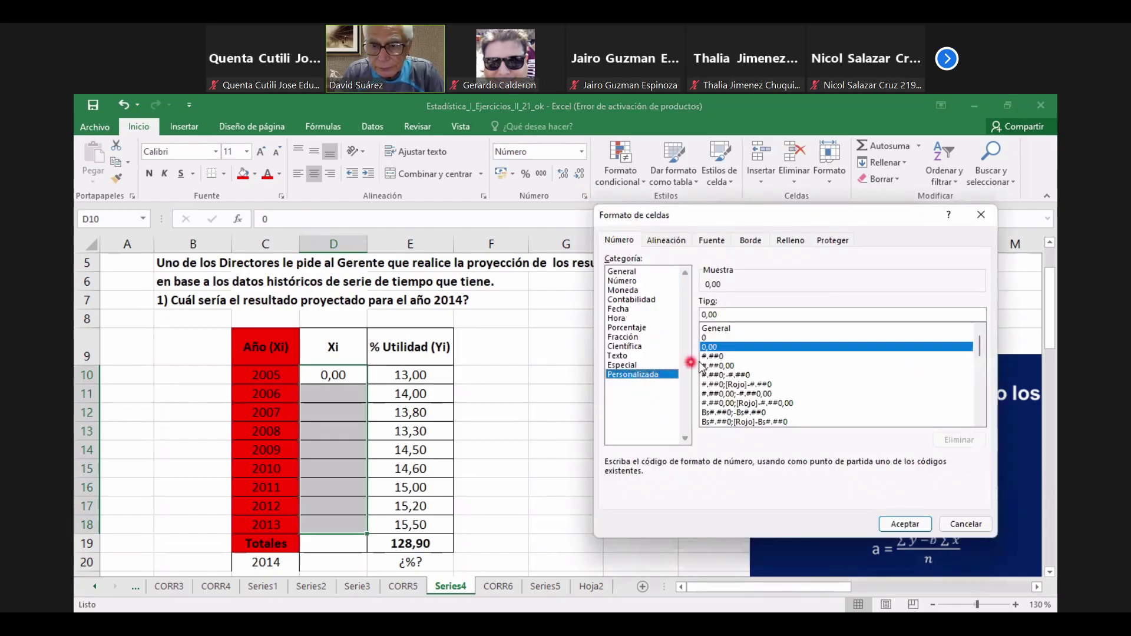
{"action": "left_click", "coordinate": [706, 337]}
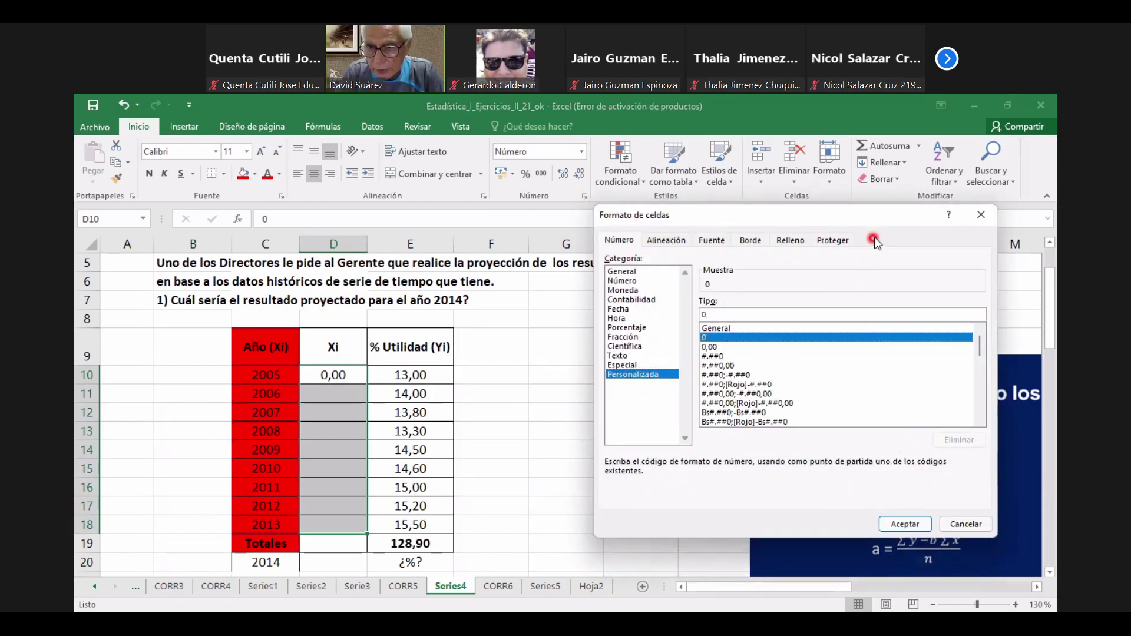
{"action": "left_click_drag", "start_coordinate": [880, 218], "coordinate": [785, 193]}
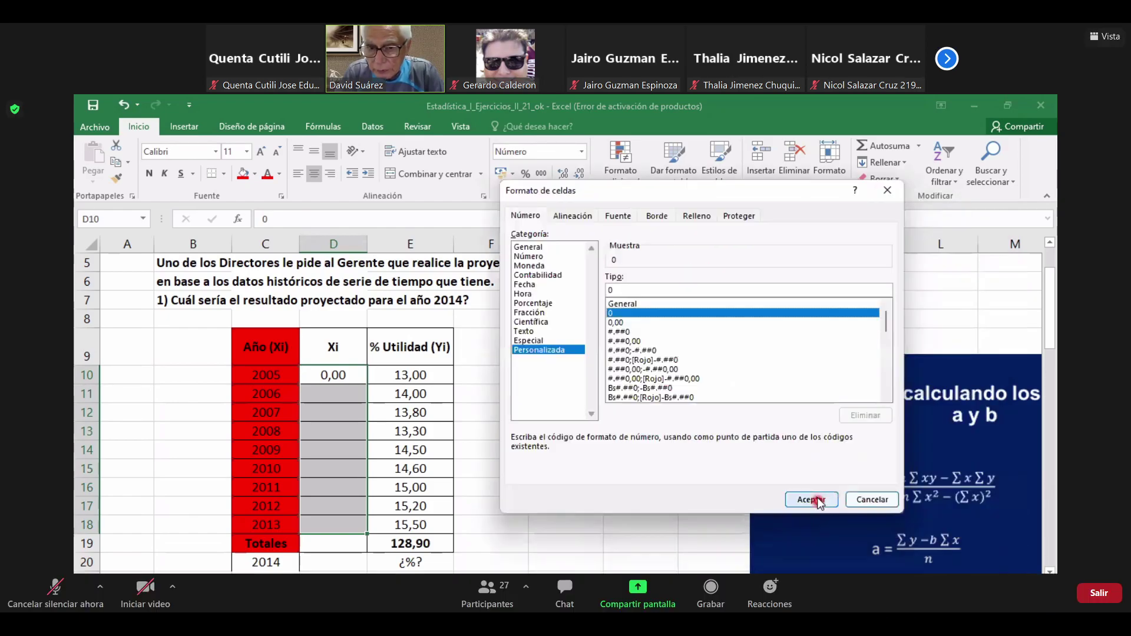
{"action": "left_click", "coordinate": [811, 500]}
{"action": "left_click_drag", "start_coordinate": [636, 507], "coordinate": [637, 524]}
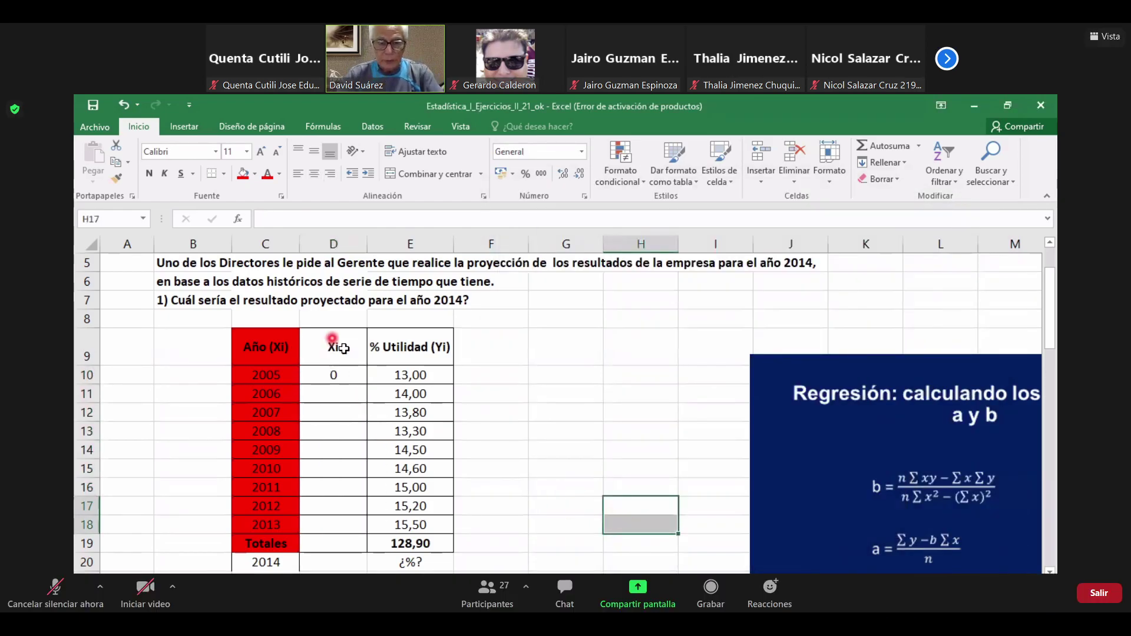
Step: Enter 1 for the year 2006 in D11 and extend the Xi series down to 8 for 2013 in D18
{"action": "left_click", "coordinate": [338, 392]}
{"action": "type", "text": "1"}
{"action": "key", "text": "Return"}
{"action": "left_click_drag", "start_coordinate": [348, 378], "coordinate": [364, 428]}
{"action": "left_click_drag", "start_coordinate": [362, 538], "coordinate": [362, 527]}
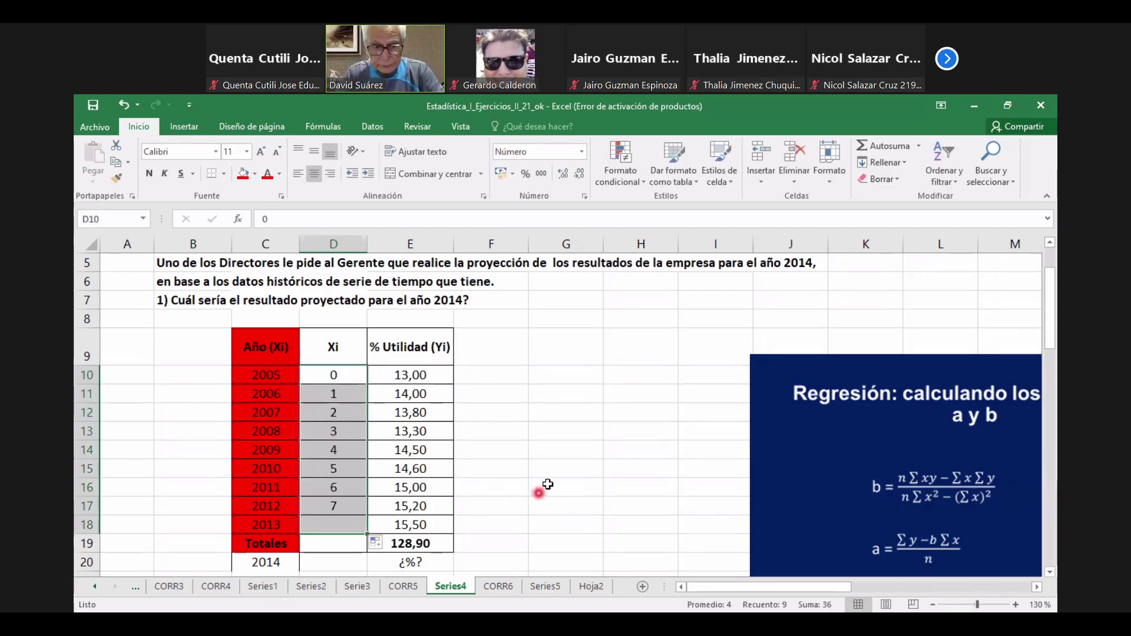
{"action": "left_click_drag", "start_coordinate": [550, 471], "coordinate": [569, 492]}
{"action": "scroll", "coordinate": [568, 515], "scroll_direction": "down", "scroll_amount": 1}
{"action": "scroll", "coordinate": [569, 515], "scroll_direction": "down", "scroll_amount": 2}
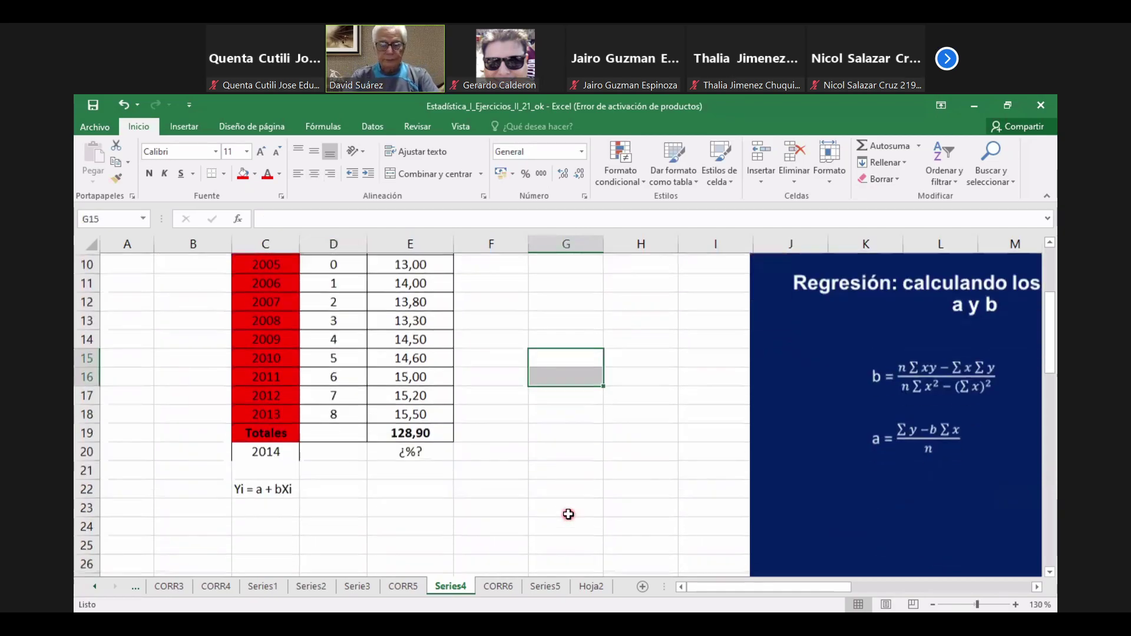
{"action": "scroll", "coordinate": [360, 313], "scroll_direction": "up", "scroll_amount": 1}
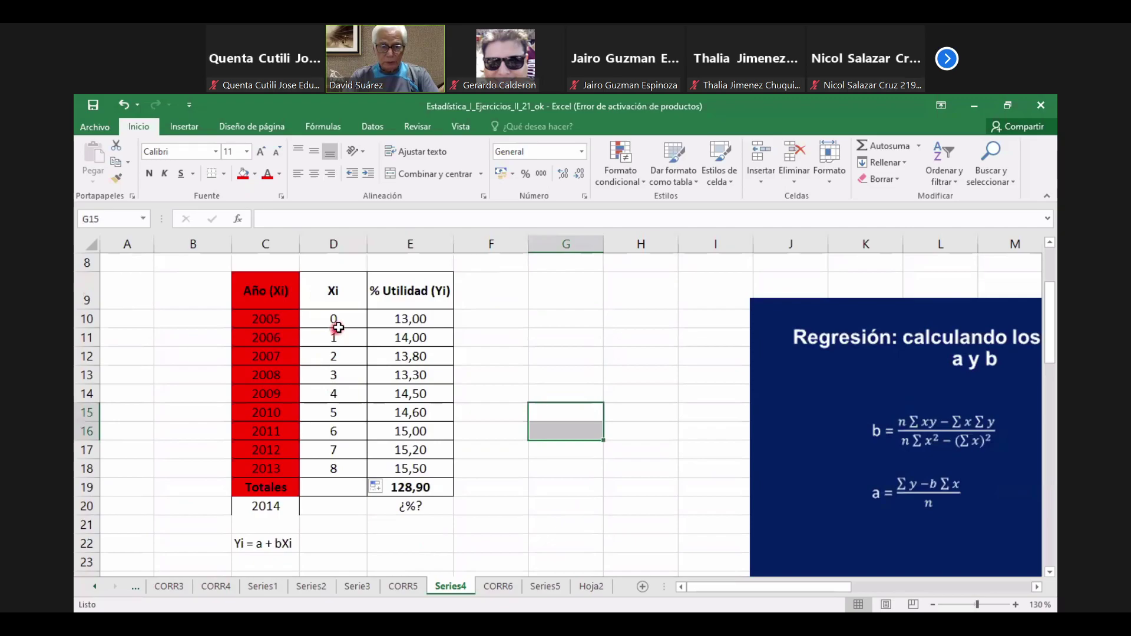
Step: Add the column headers "Xi*Yi" in F9, "Xi^2" in G9 and "Yi^2" in H9
{"action": "left_click", "coordinate": [482, 302]}
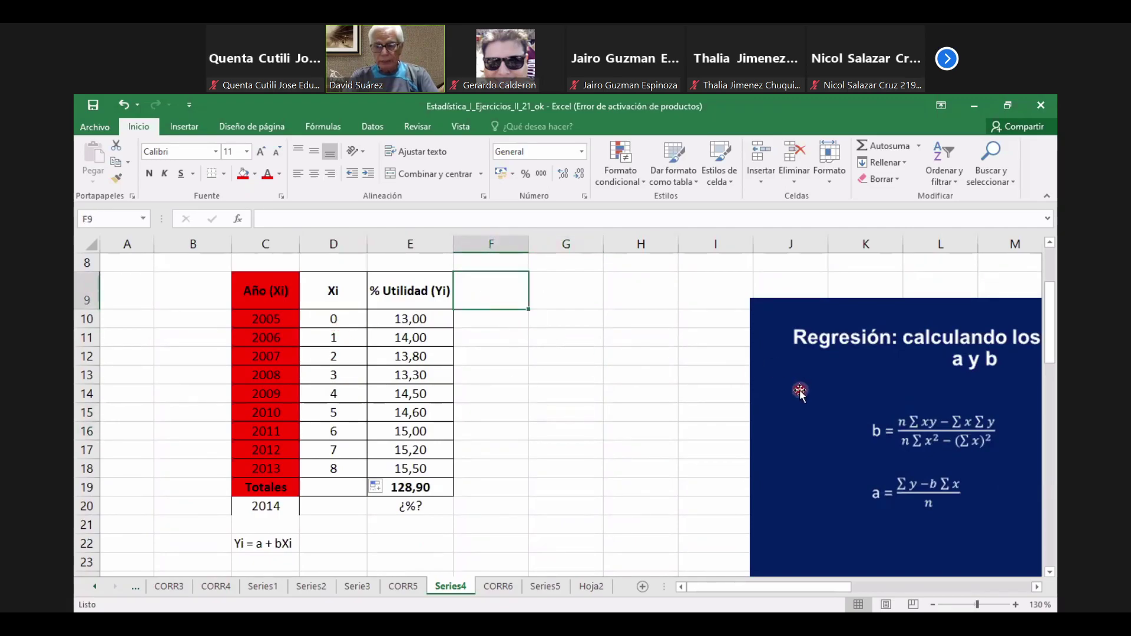
{"action": "type", "text": "Xi*Yi"}
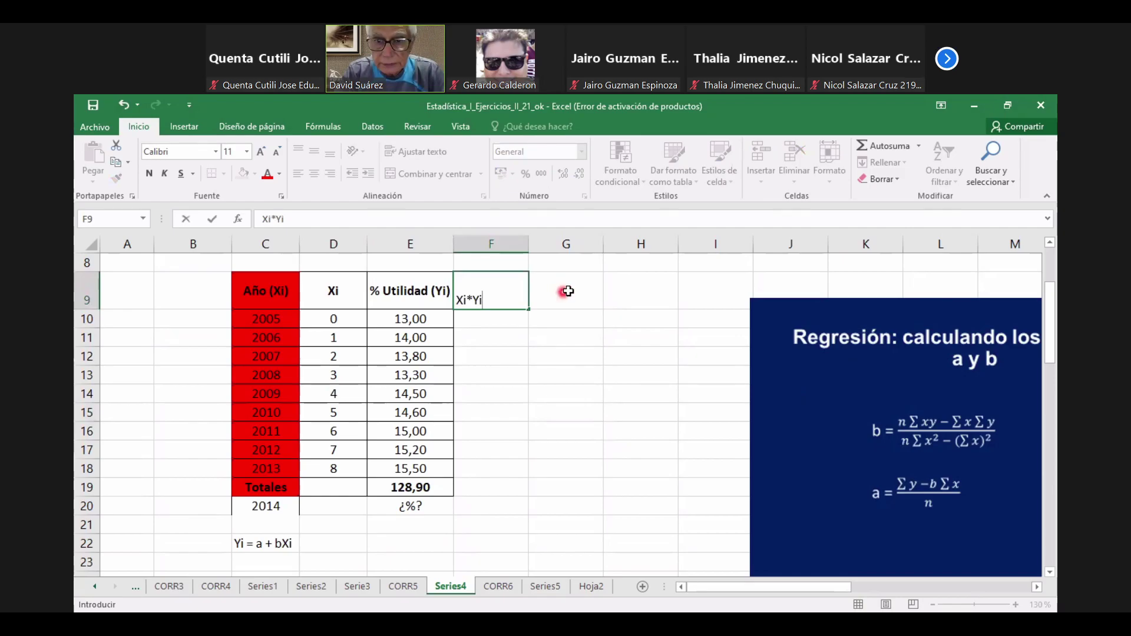
{"action": "left_click", "coordinate": [570, 291]}
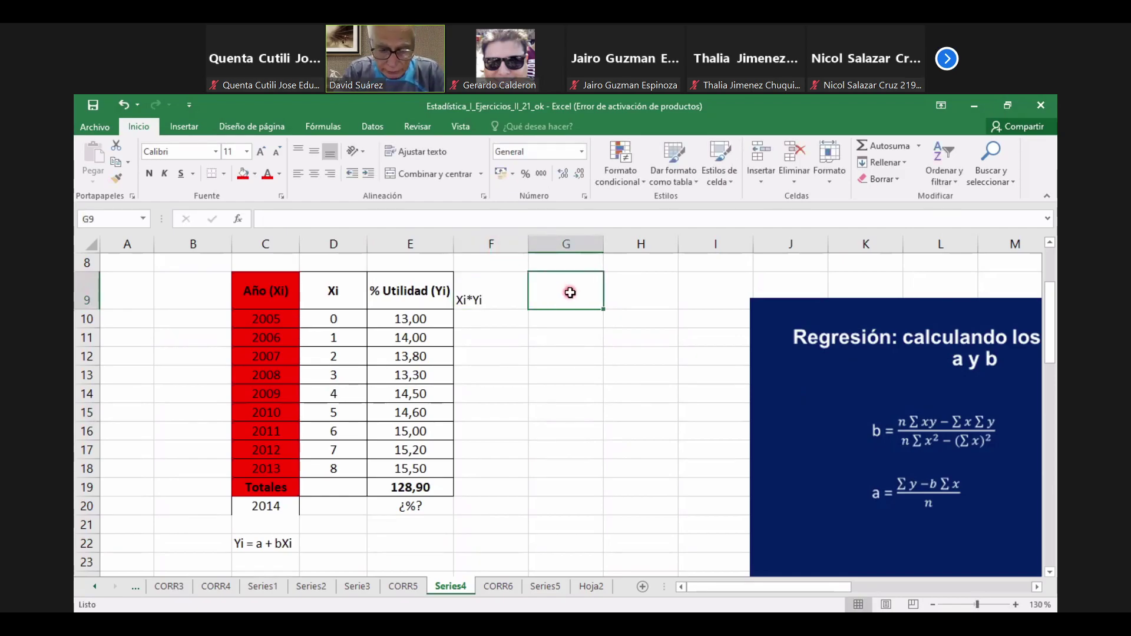
{"action": "type", "text": "Xi"}
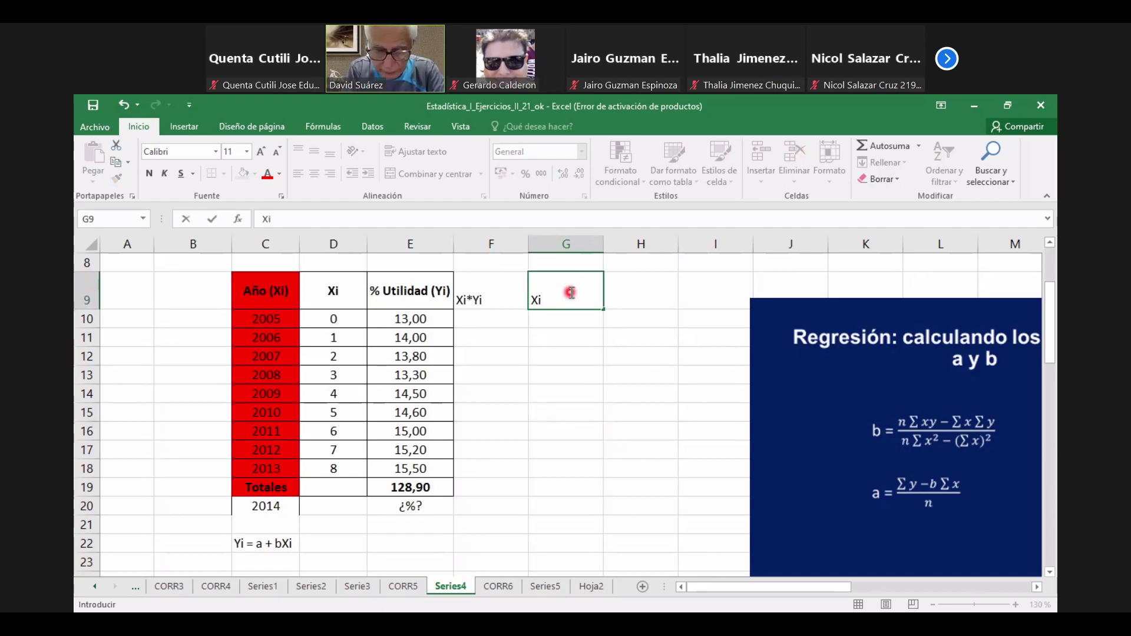
{"action": "type", "text": "^2"}
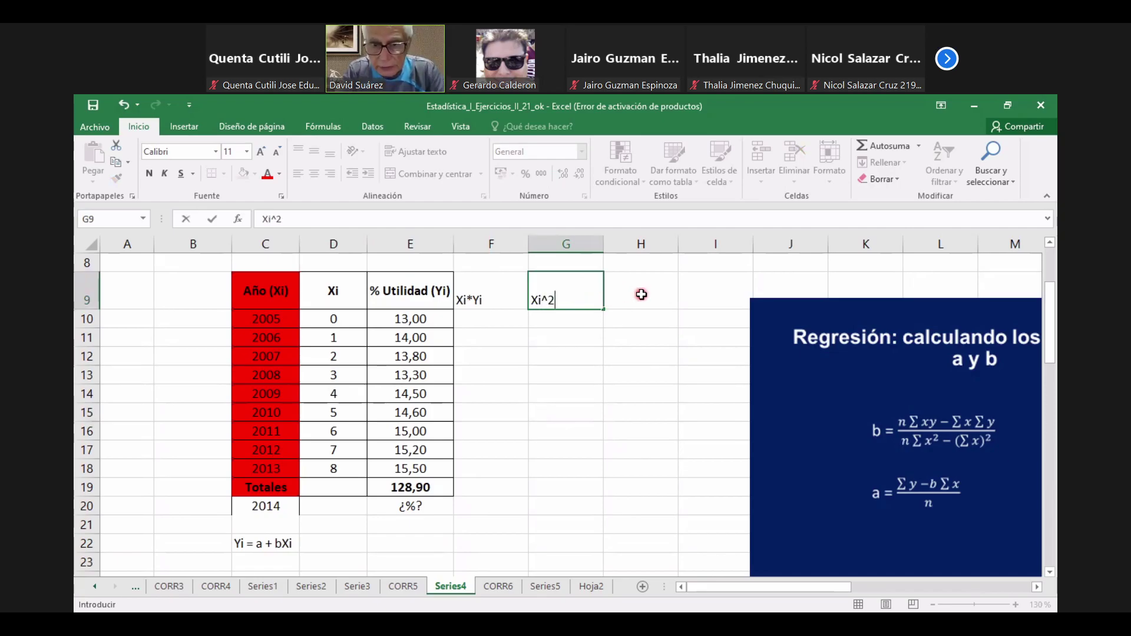
{"action": "left_click", "coordinate": [642, 294]}
{"action": "type", "text": "Y"}
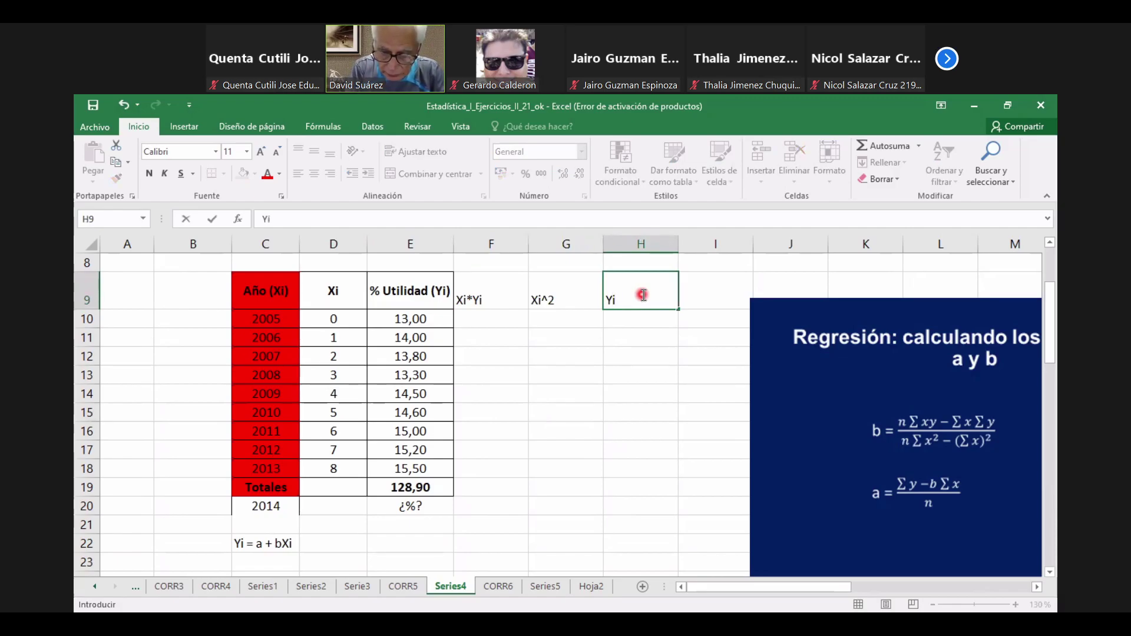
{"action": "type", "text": "i"}
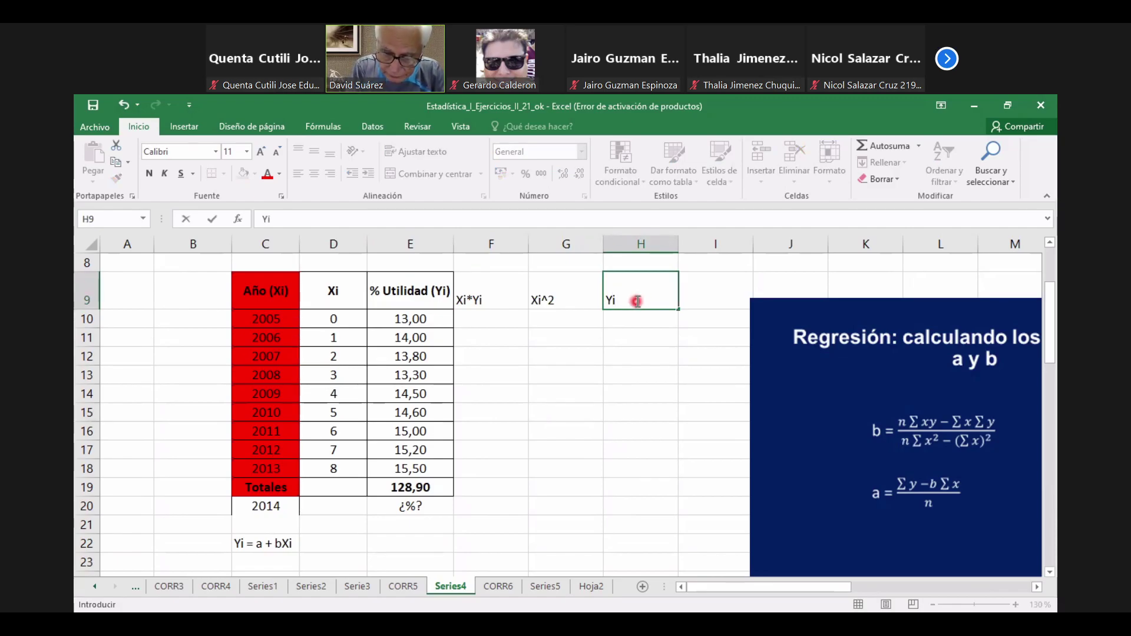
{"action": "type", "text": "^2"}
{"action": "left_click", "coordinate": [590, 391]}
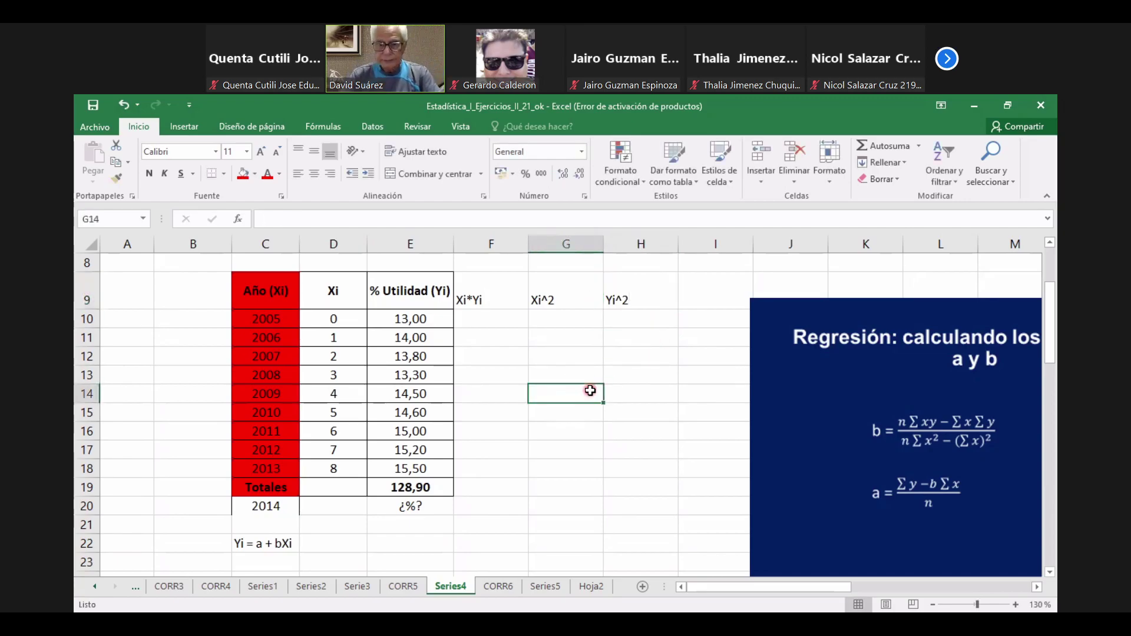
Step: Copy the formatting of the "% Utilidad (Yi)" header to the new headers in F9:H9
{"action": "left_click", "coordinate": [429, 294]}
{"action": "left_click", "coordinate": [110, 184]}
{"action": "left_click_drag", "start_coordinate": [490, 288], "coordinate": [618, 293]}
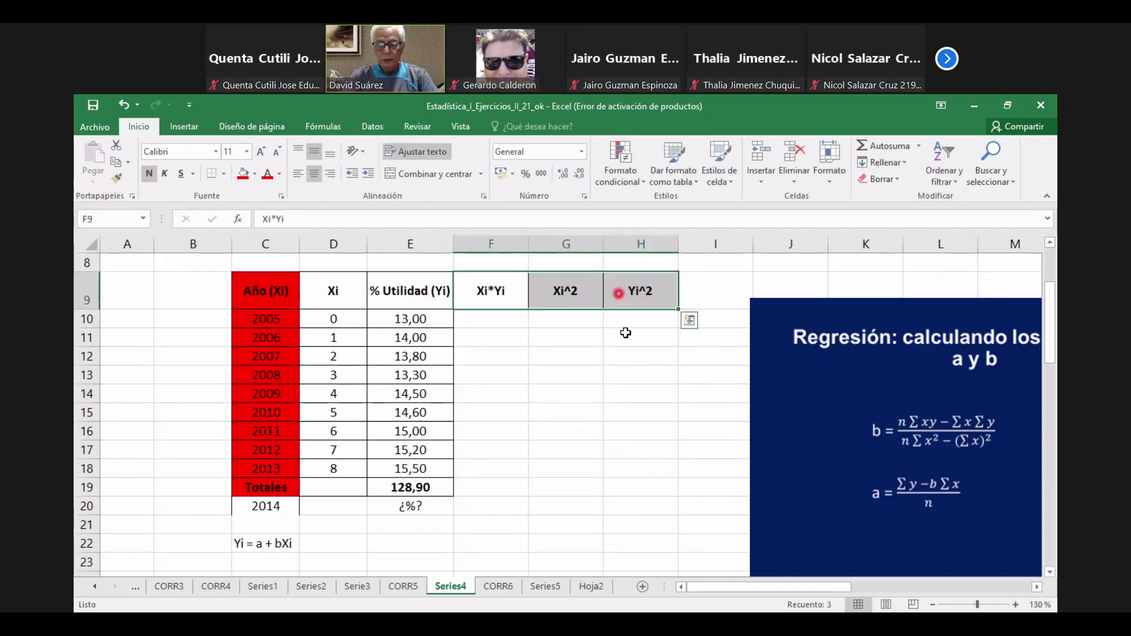
{"action": "left_click", "coordinate": [622, 396]}
Step: Apply all borders to F10:H19 and move the regression slide image up and closer to the table
{"action": "left_click_drag", "start_coordinate": [507, 324], "coordinate": [666, 342]}
{"action": "left_click_drag", "start_coordinate": [679, 384], "coordinate": [664, 479]}
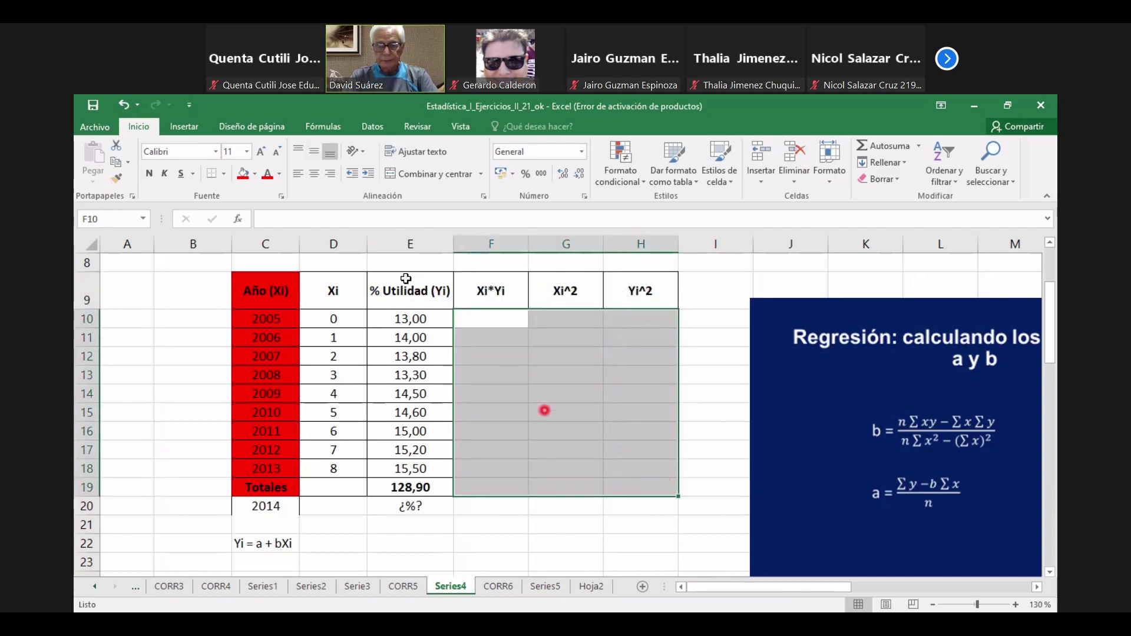
{"action": "left_click", "coordinate": [225, 174]}
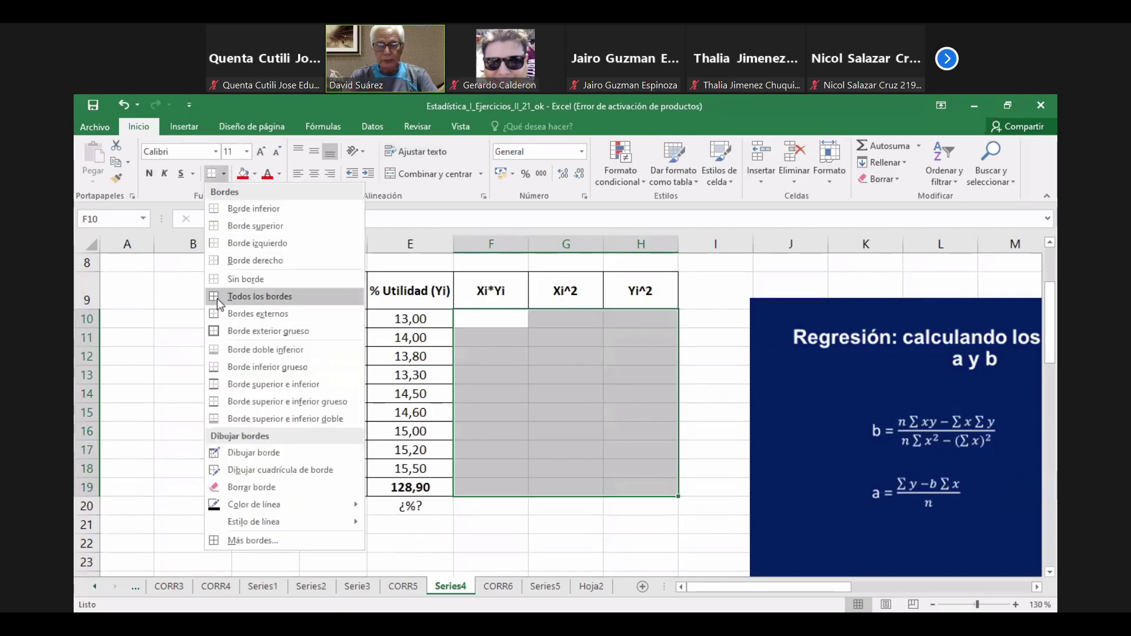
{"action": "left_click", "coordinate": [219, 297]}
{"action": "left_click", "coordinate": [622, 494]}
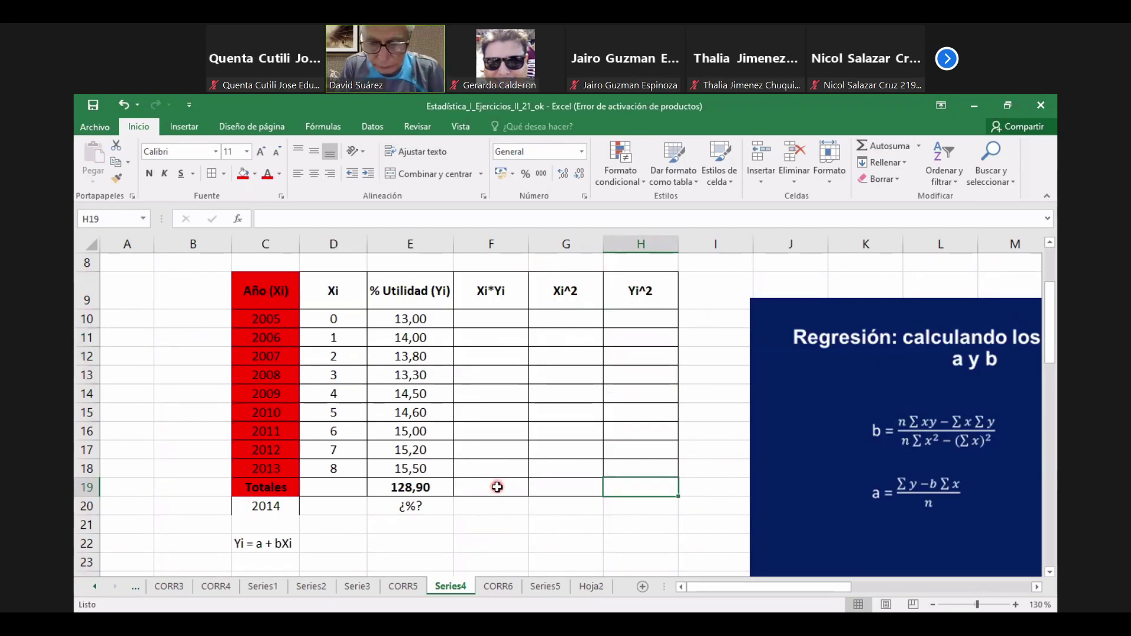
{"action": "left_click_drag", "start_coordinate": [870, 323], "coordinate": [831, 281]}
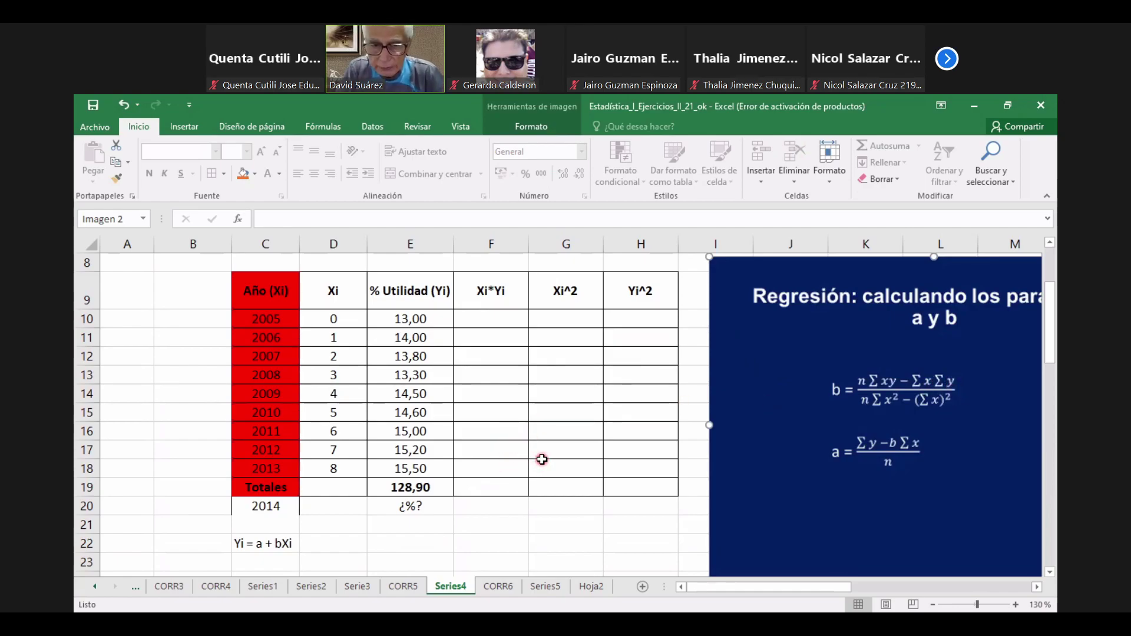
Step: Calculate Xi*Yi in F10 with =D10*E10 and fill the formula down to F18
{"action": "left_click", "coordinate": [506, 315]}
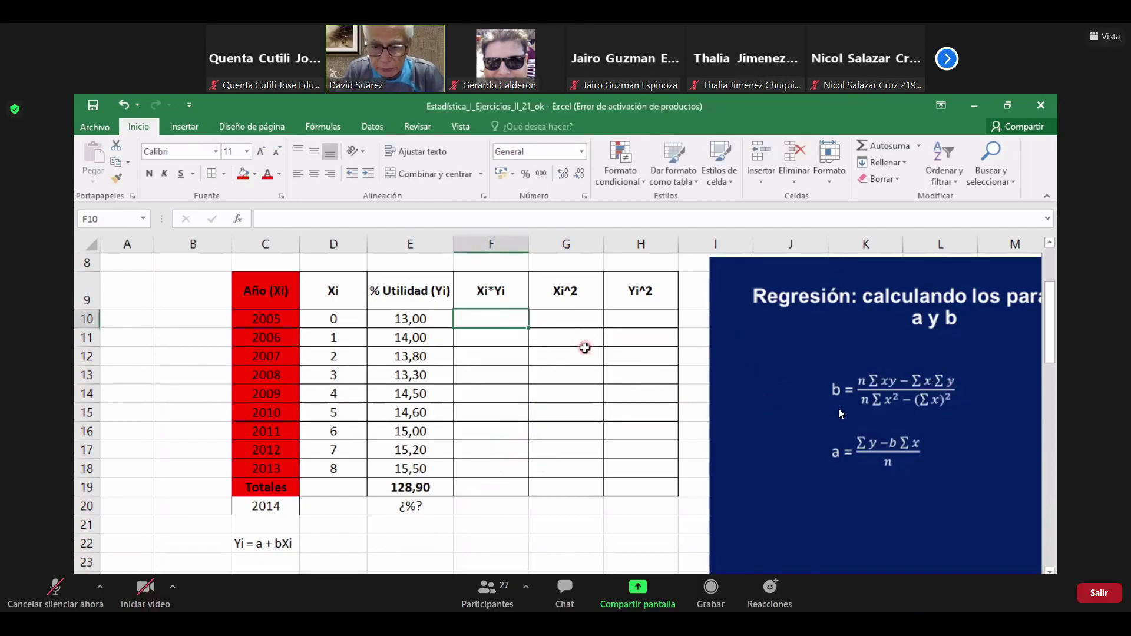
{"action": "type", "text": "="}
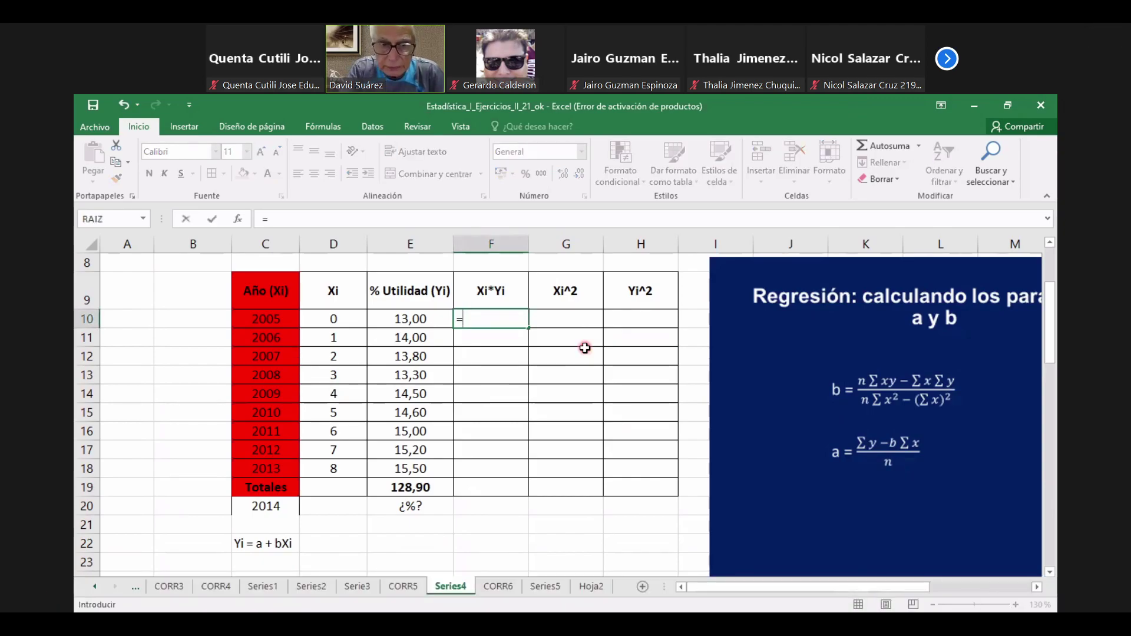
{"action": "left_click", "coordinate": [355, 320]}
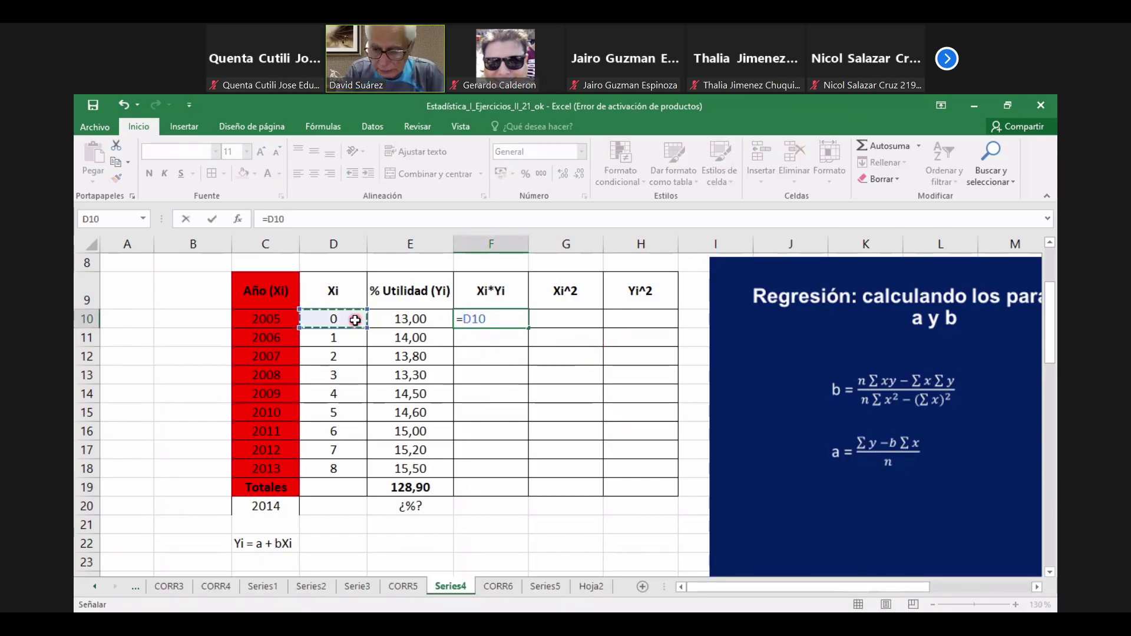
{"action": "type", "text": "*"}
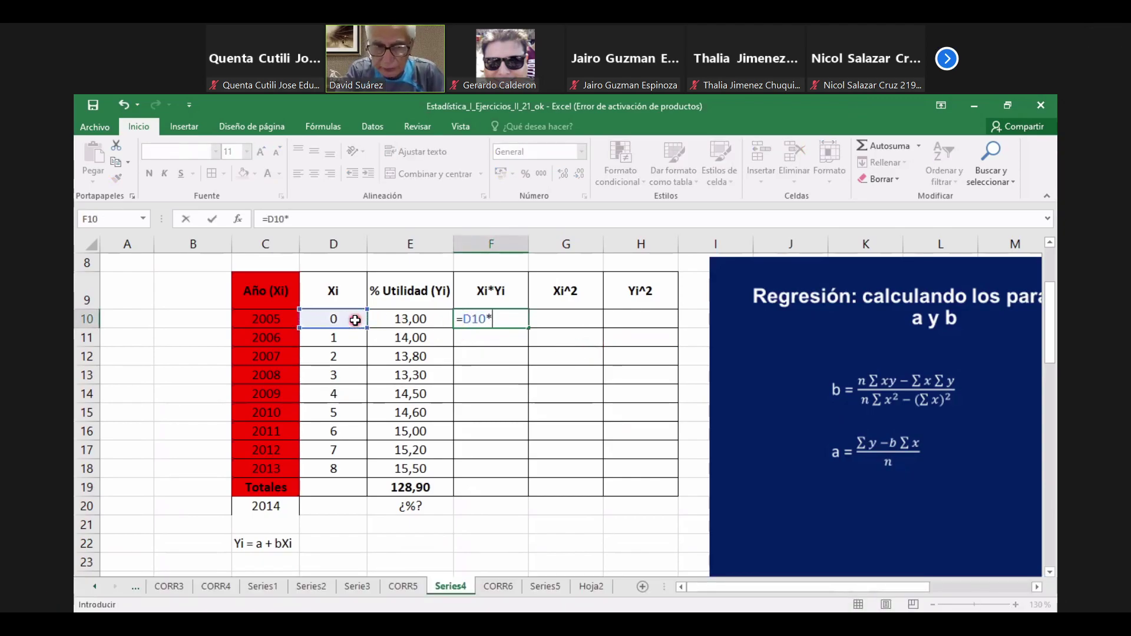
{"action": "left_click", "coordinate": [399, 318]}
{"action": "left_click", "coordinate": [211, 220]}
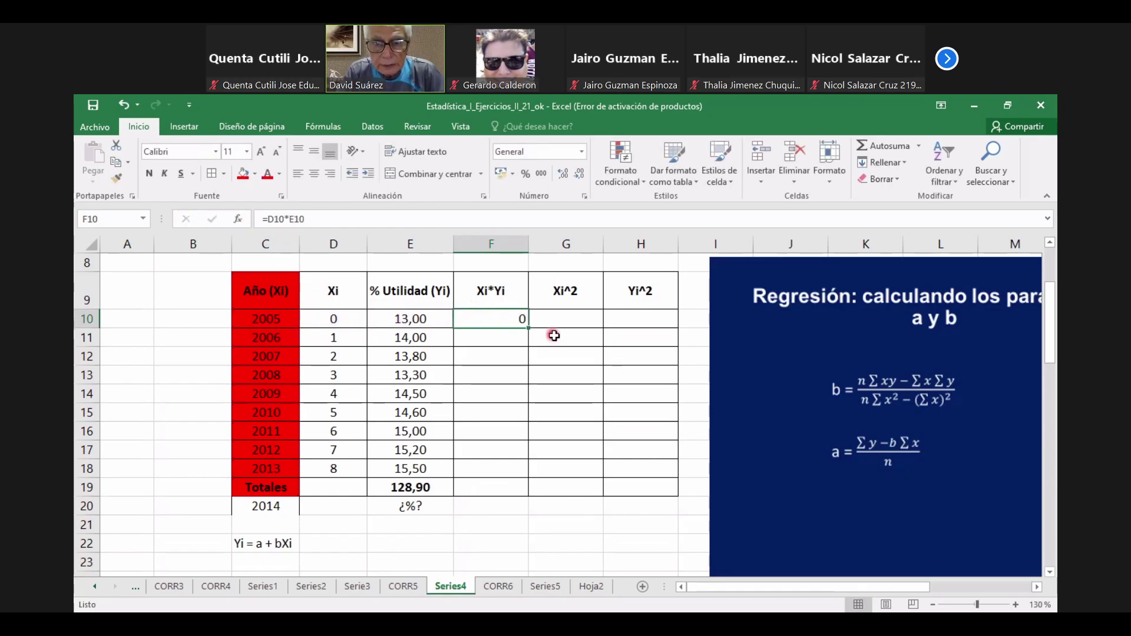
{"action": "left_click_drag", "start_coordinate": [528, 325], "coordinate": [528, 473]}
Step: Center the contents of the new calculation columns, F10:H19, horizontally
{"action": "left_click_drag", "start_coordinate": [510, 321], "coordinate": [638, 496]}
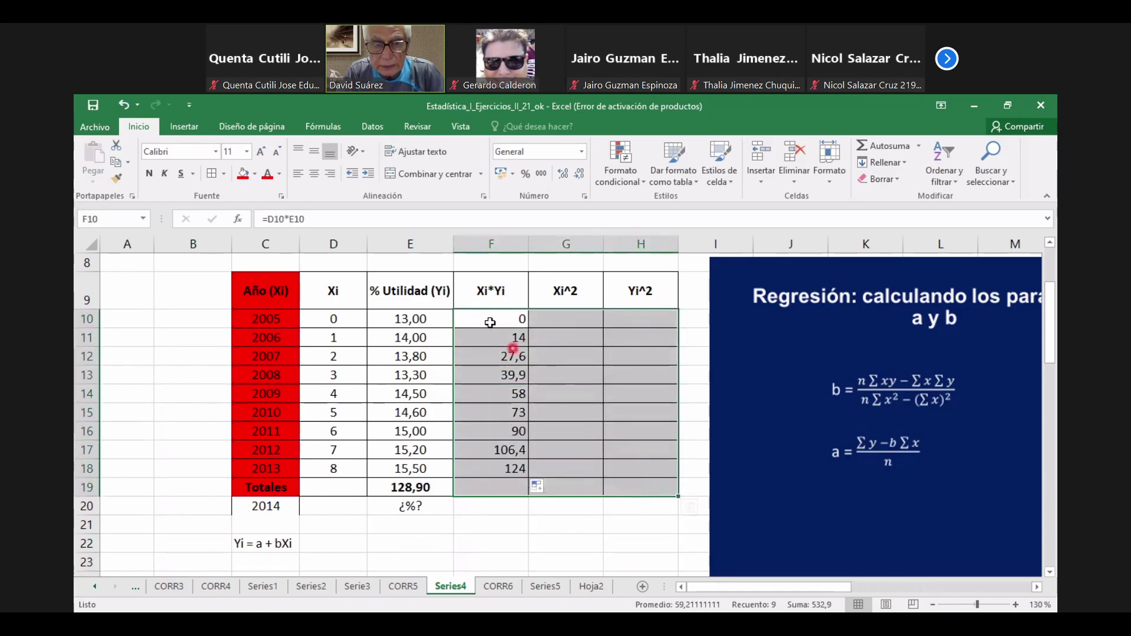
{"action": "left_click", "coordinate": [317, 174]}
{"action": "left_click", "coordinate": [610, 539]}
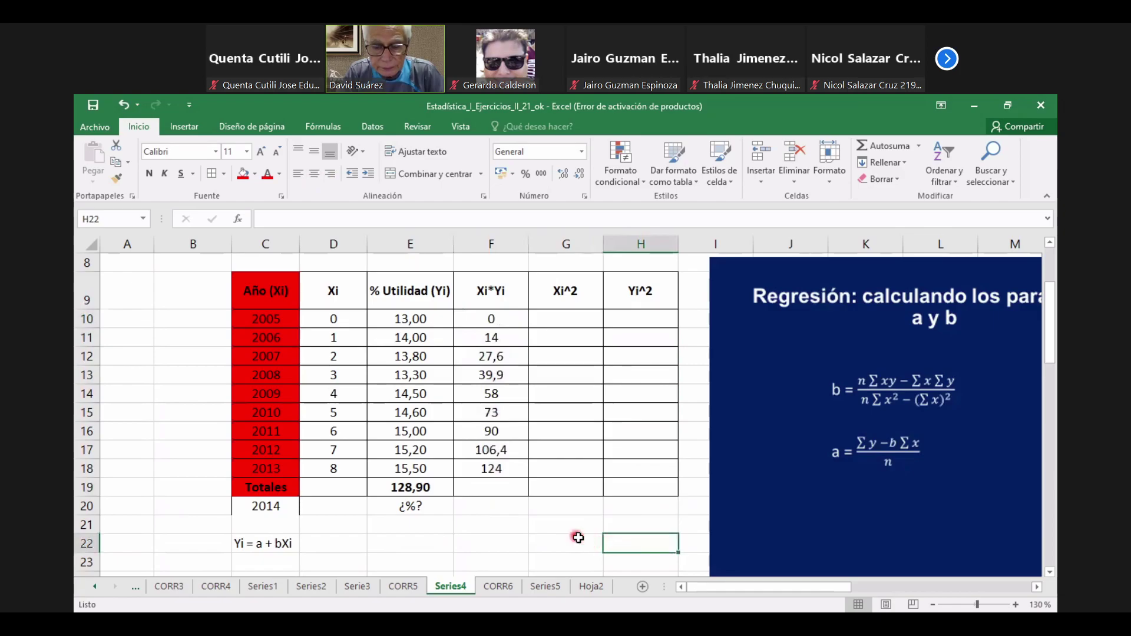
Step: Copy the SUMA formula from E19 across the Totales row to F19:H19
{"action": "left_click", "coordinate": [424, 487]}
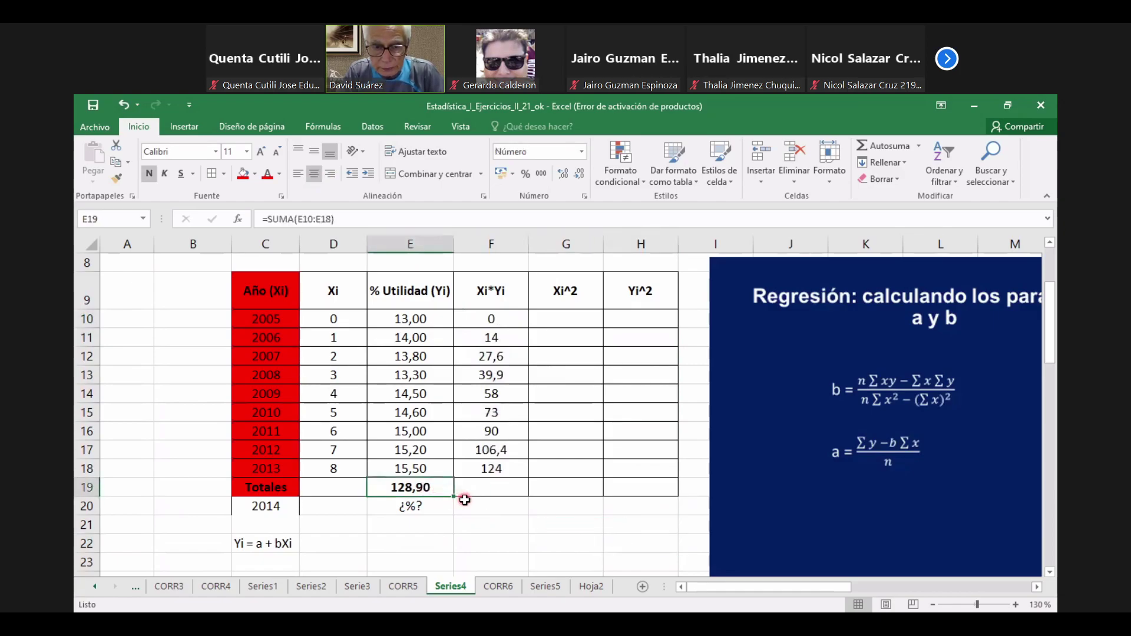
{"action": "left_click_drag", "start_coordinate": [456, 496], "coordinate": [644, 487]}
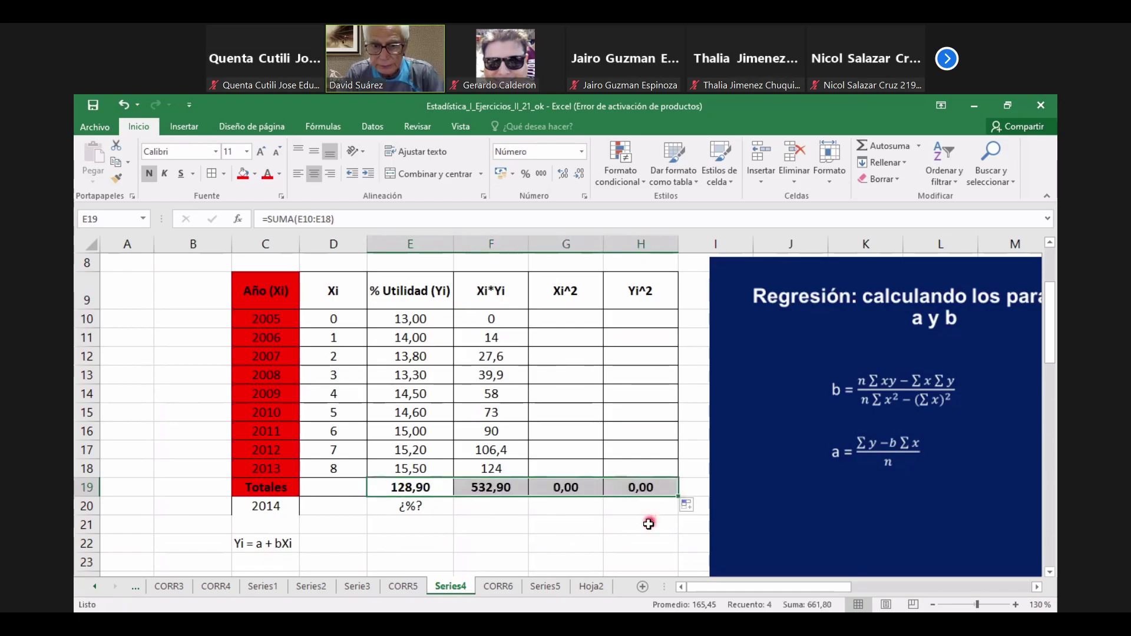
{"action": "left_click", "coordinate": [647, 527]}
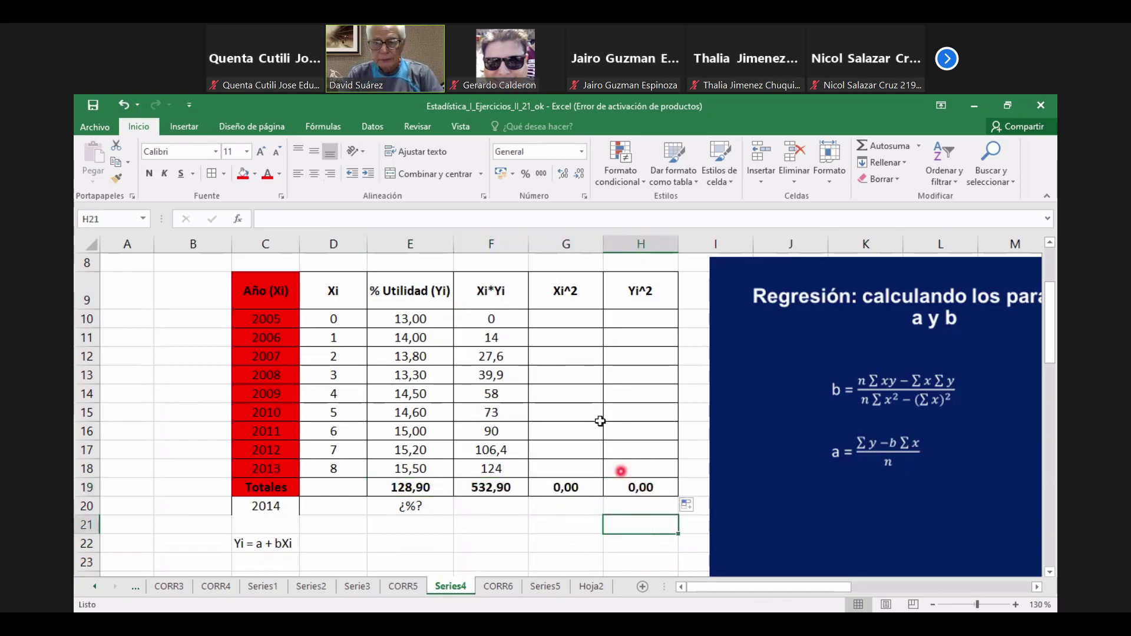
Step: Calculate Xi^2 in G10 with =D10^2 and fill the formula down to G18
{"action": "left_click", "coordinate": [558, 319]}
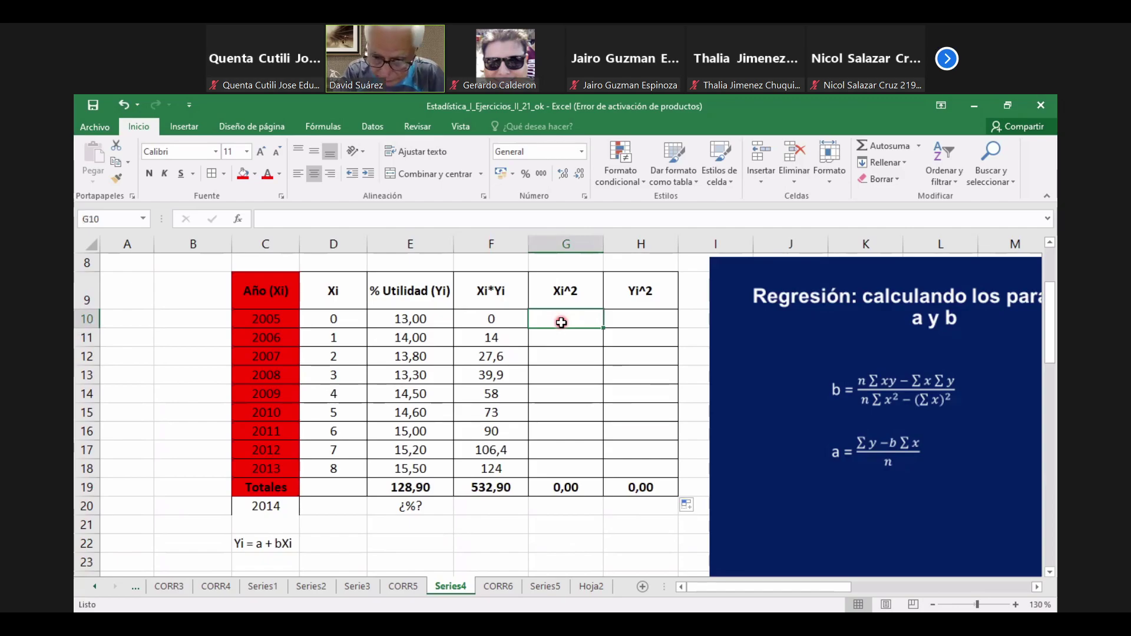
{"action": "type", "text": "="}
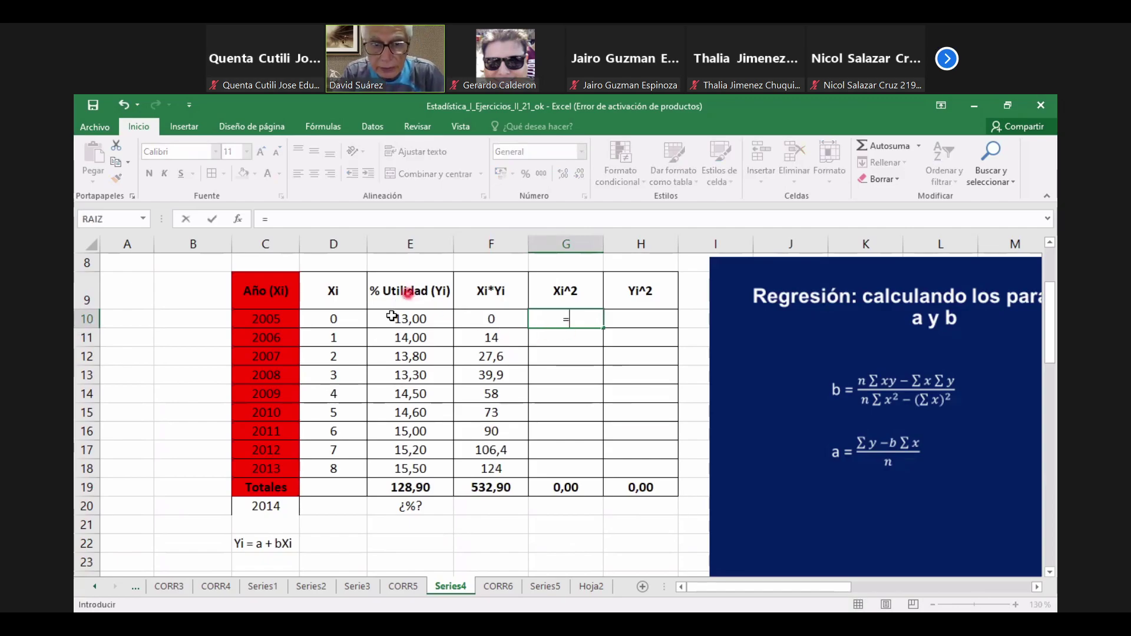
{"action": "left_click", "coordinate": [340, 317]}
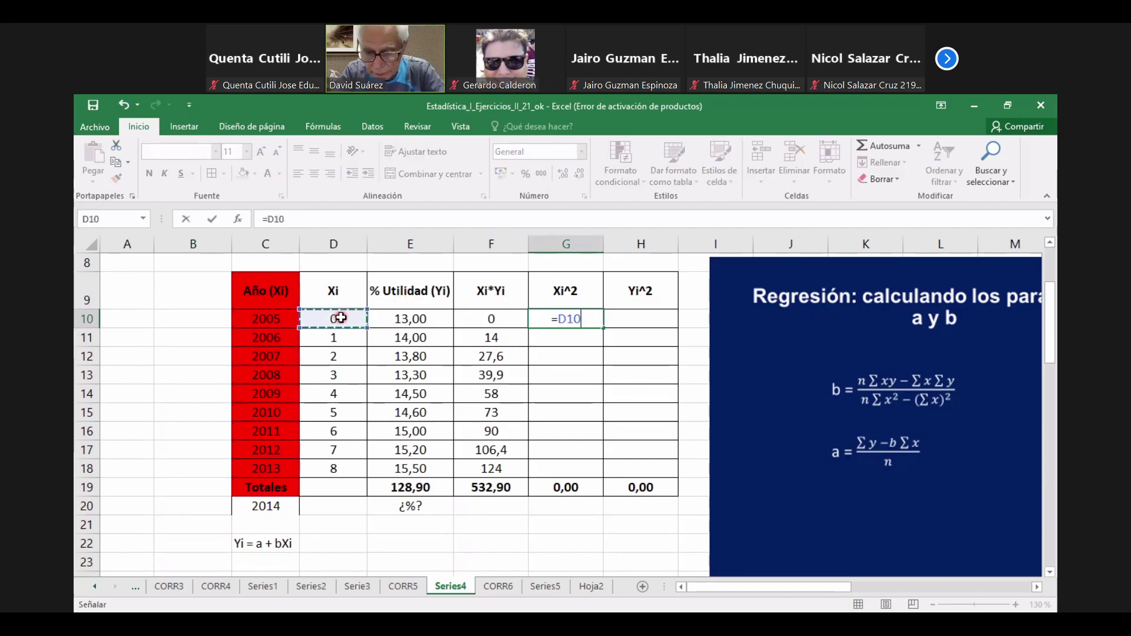
{"action": "type", "text": "^2"}
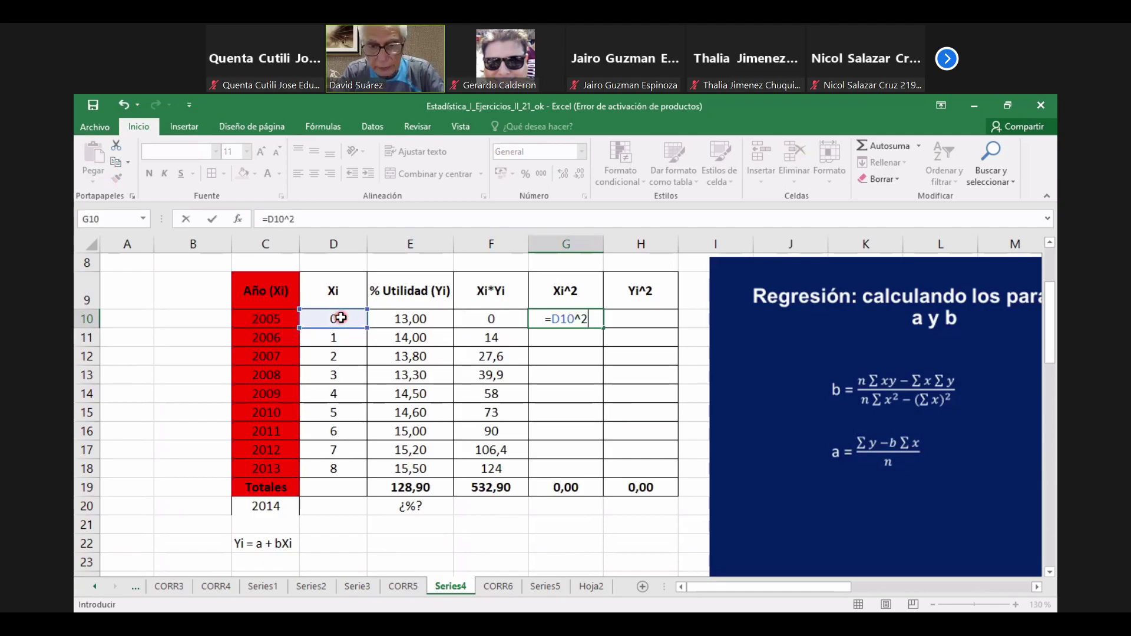
{"action": "left_click", "coordinate": [212, 221]}
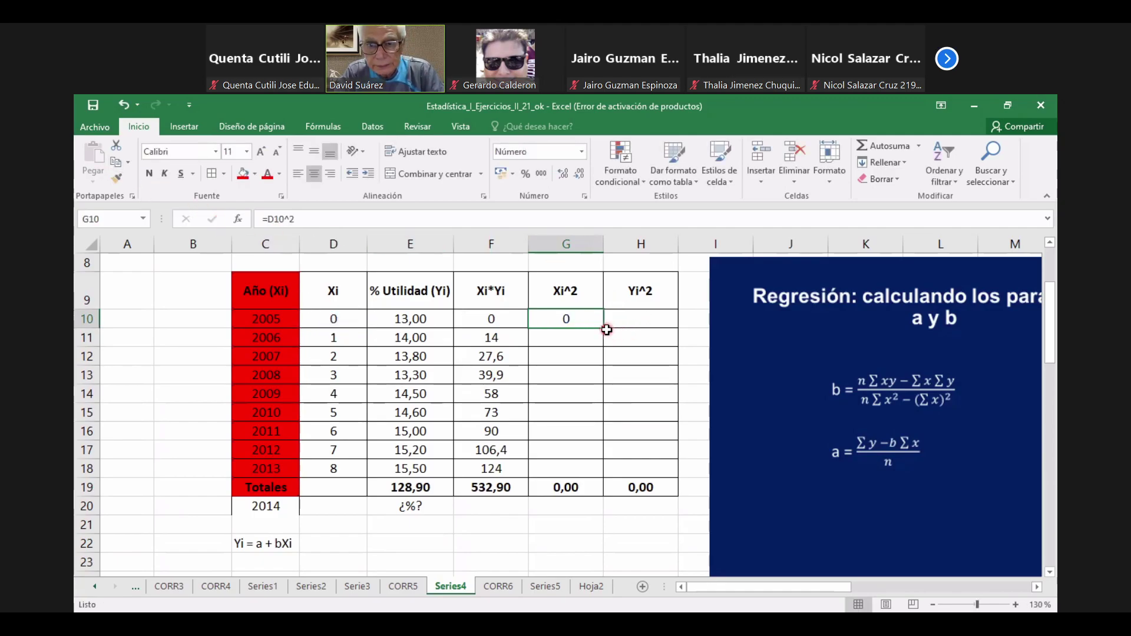
{"action": "left_click_drag", "start_coordinate": [604, 329], "coordinate": [607, 473]}
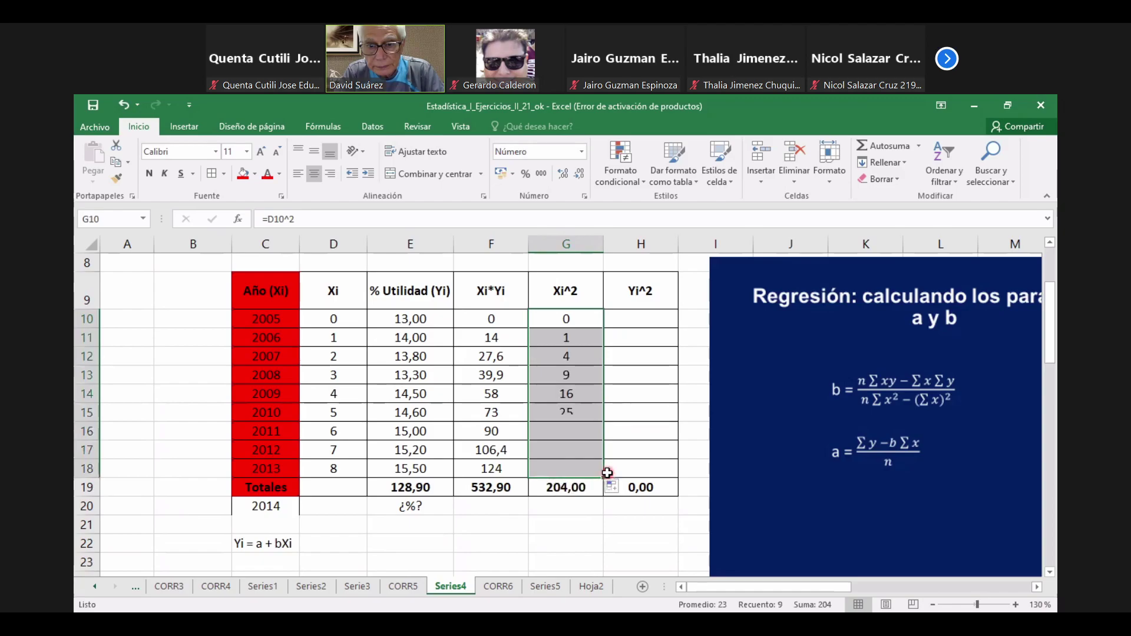
Step: Calculate Yi^2 in H10 with =E10^2 and fill the formula down to H18
{"action": "left_click", "coordinate": [646, 319]}
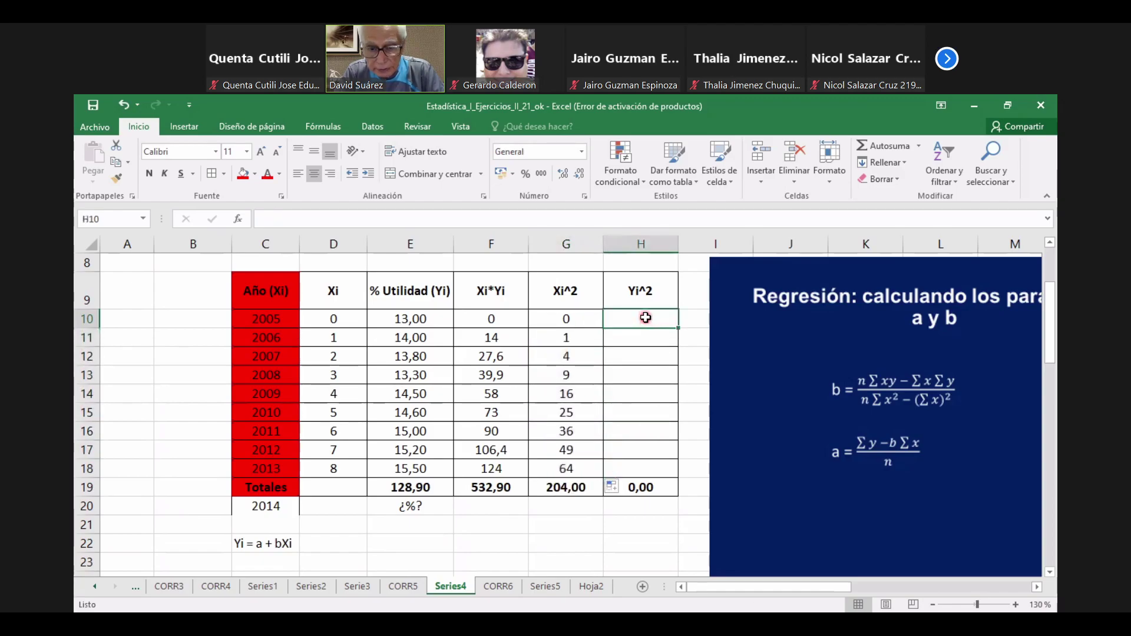
{"action": "type", "text": "="}
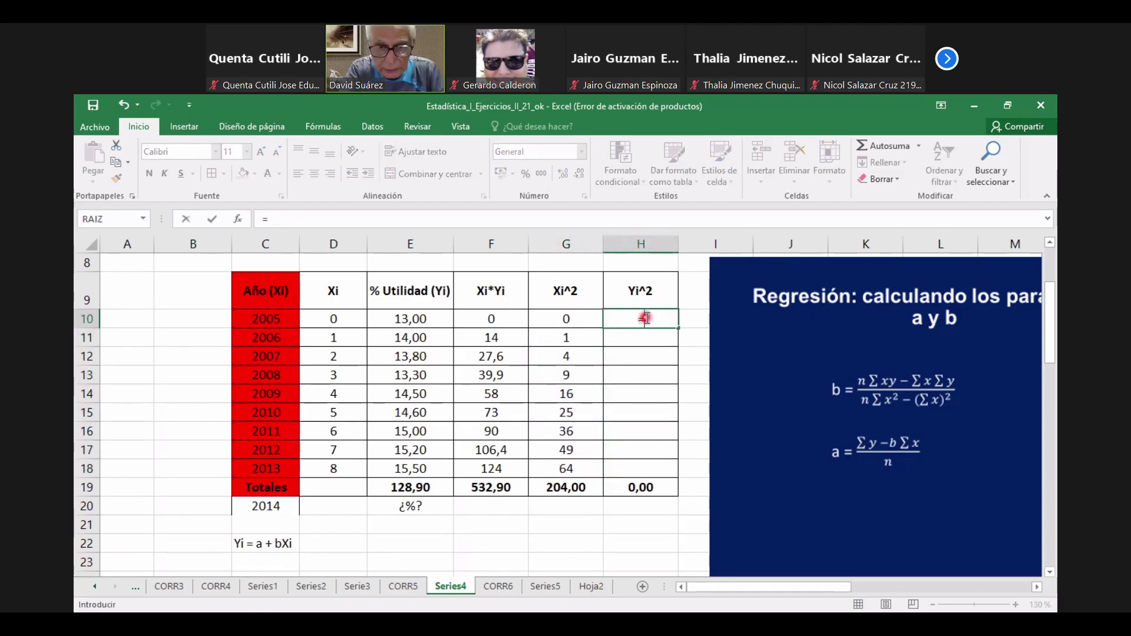
{"action": "scroll", "coordinate": [647, 318], "scroll_direction": "up", "scroll_amount": 1}
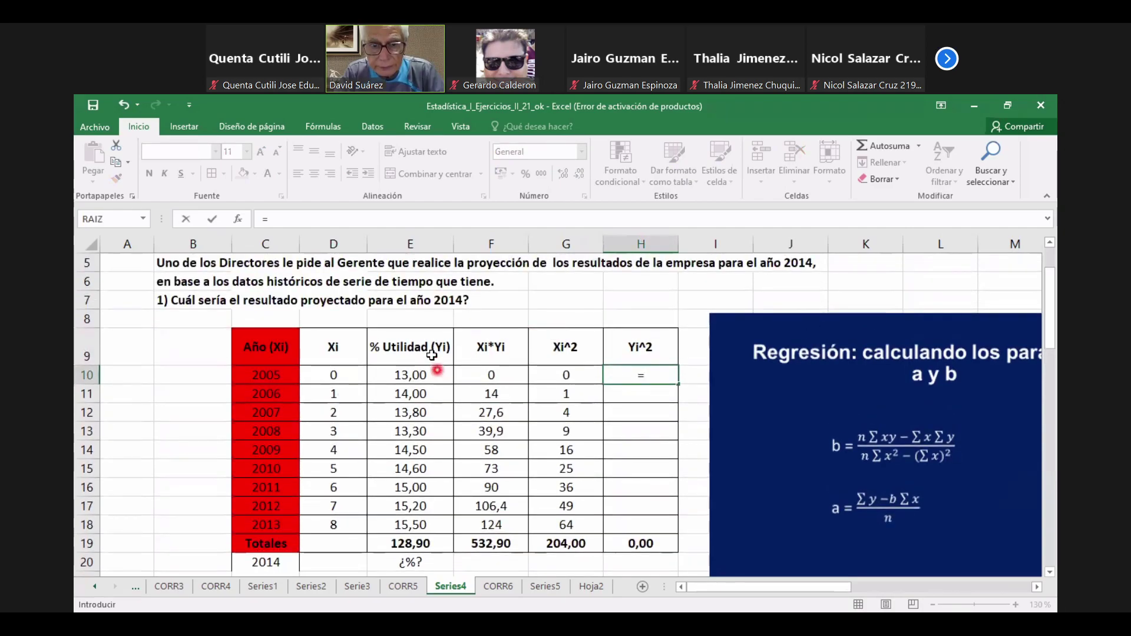
{"action": "scroll", "coordinate": [425, 307], "scroll_direction": "down", "scroll_amount": 1}
{"action": "left_click", "coordinate": [416, 323]}
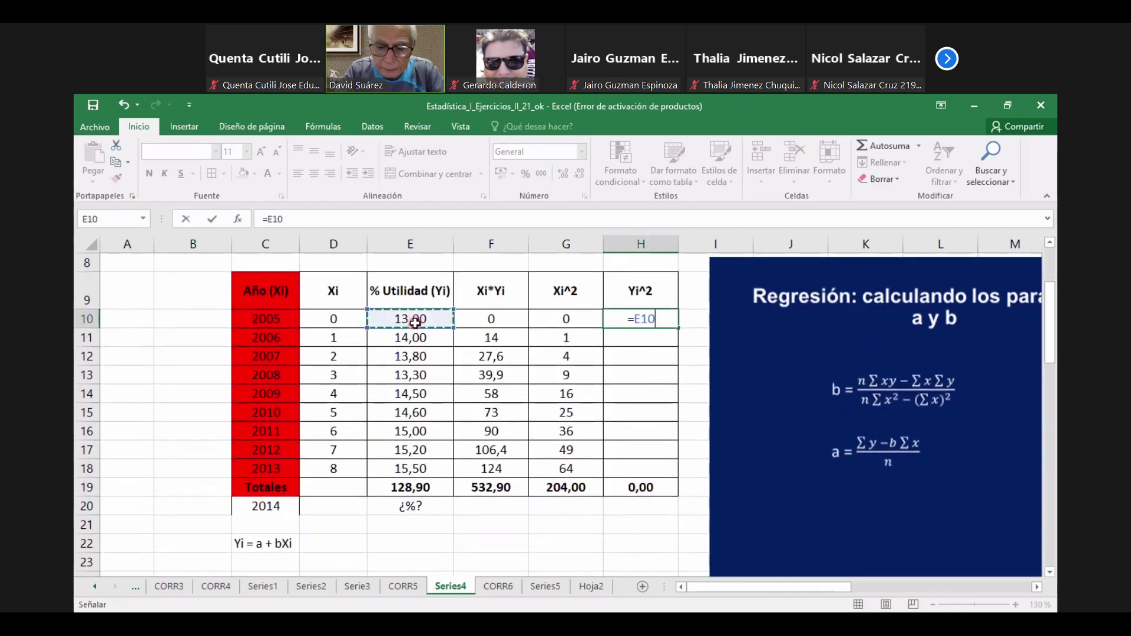
{"action": "type", "text": "^2"}
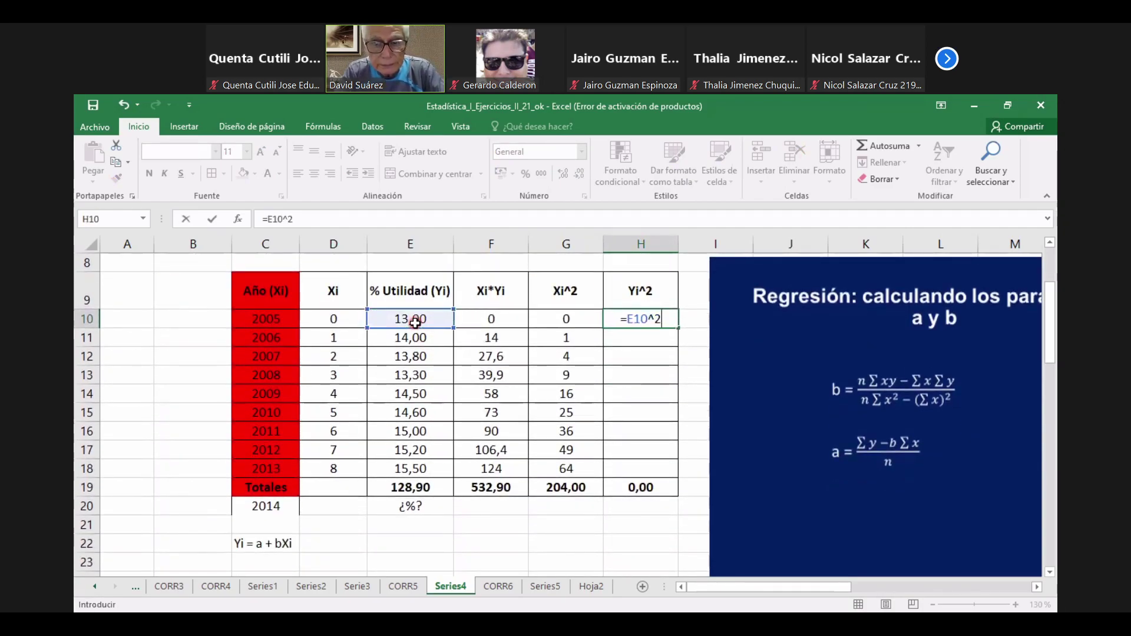
{"action": "left_click", "coordinate": [212, 220]}
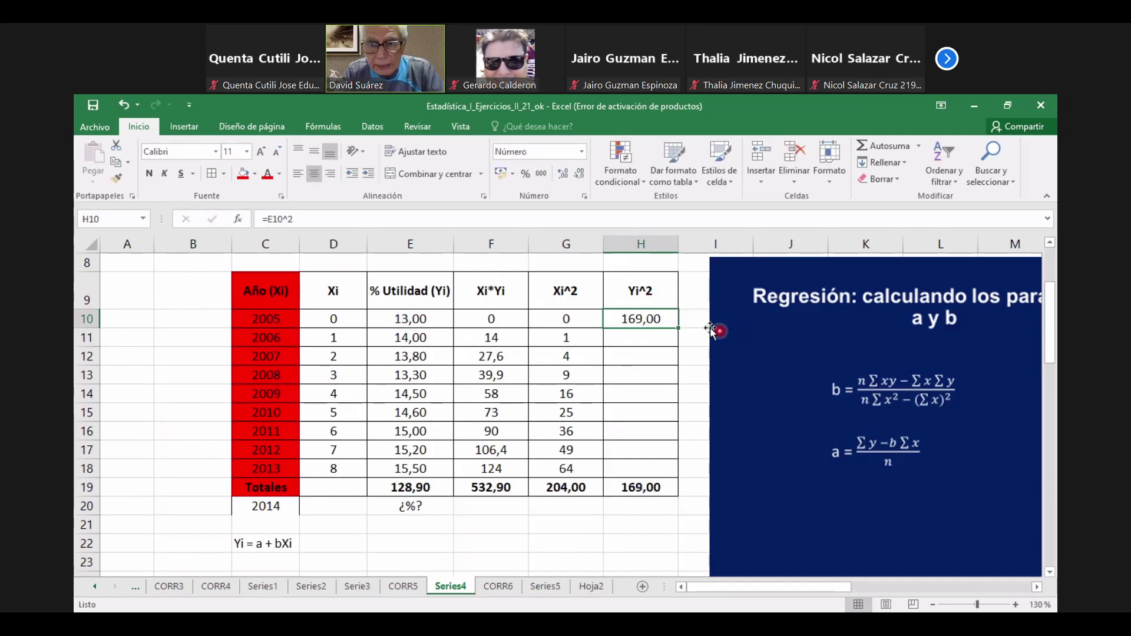
{"action": "left_click_drag", "start_coordinate": [677, 327], "coordinate": [669, 474]}
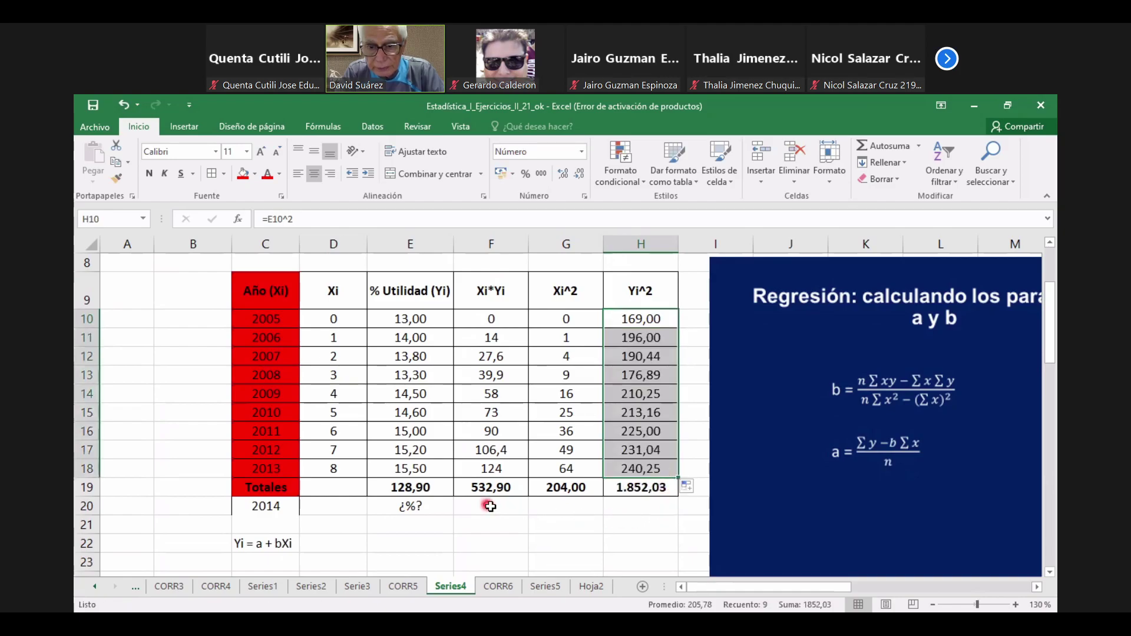
Step: Copy the SUMA formula from E19 into D19 to total the Xi column
{"action": "left_click_drag", "start_coordinate": [423, 490], "coordinate": [643, 484]}
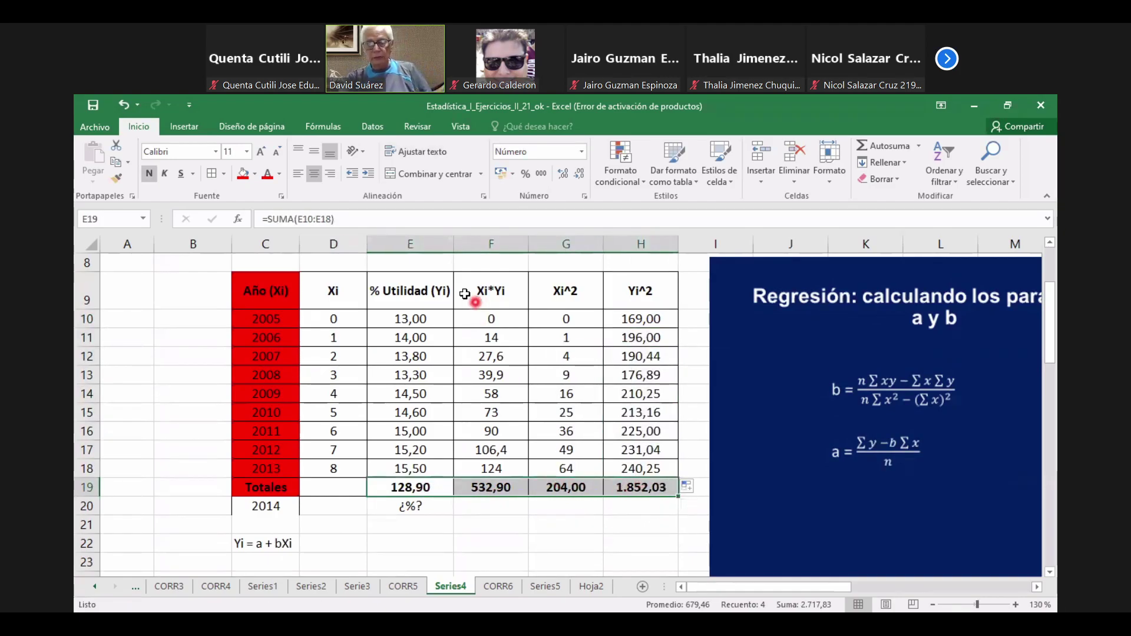
{"action": "left_click", "coordinate": [352, 483]}
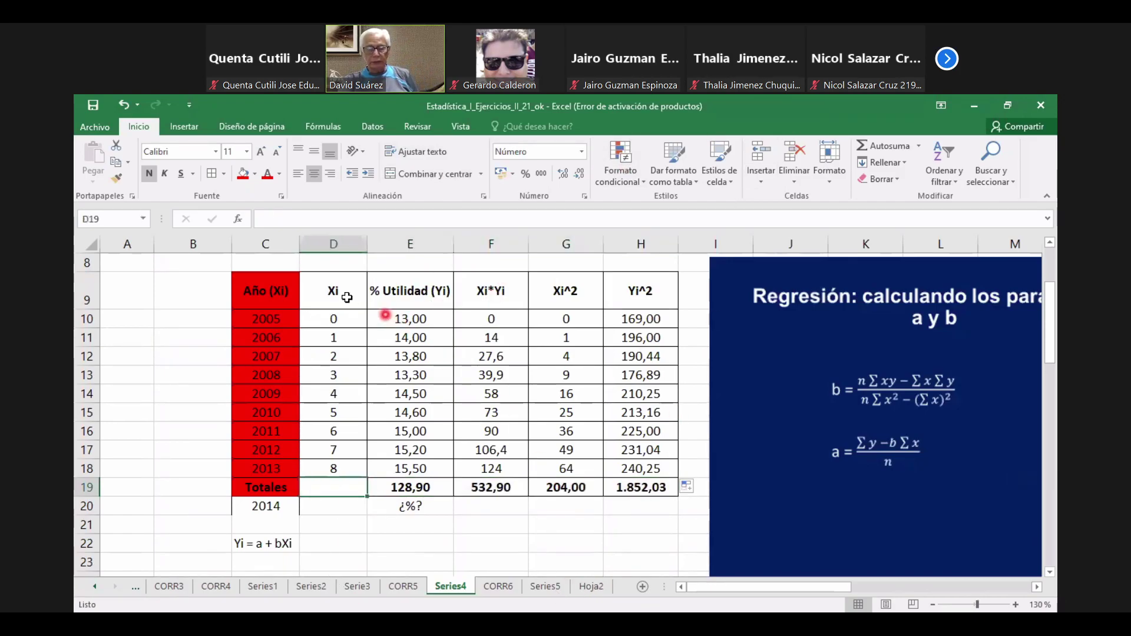
{"action": "left_click", "coordinate": [436, 488]}
{"action": "left_click_drag", "start_coordinate": [449, 498], "coordinate": [323, 496]}
{"action": "left_click", "coordinate": [442, 574]}
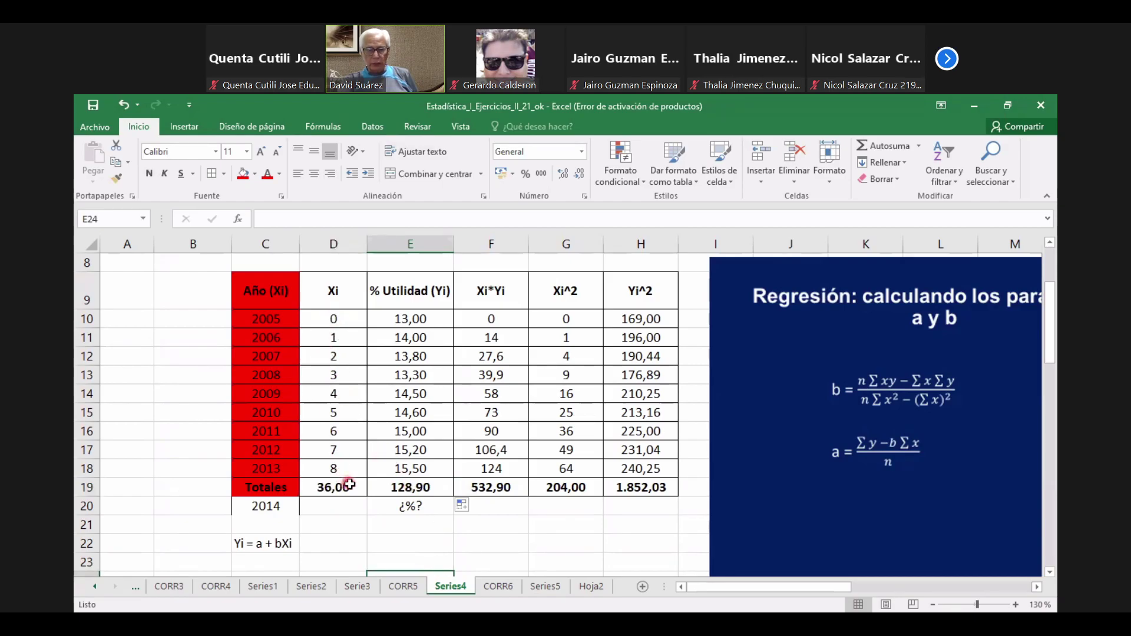
Step: Add an n column beside the years with header n in B9 and a series from 1 to 9 in B10:B18
{"action": "left_click", "coordinate": [189, 295]}
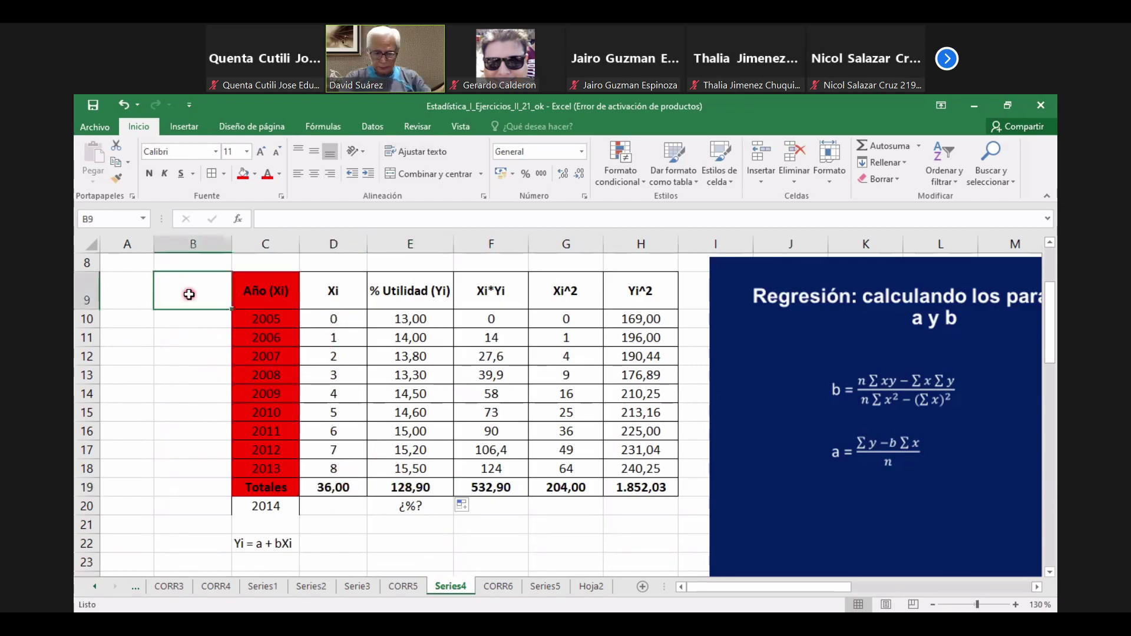
{"action": "type", "text": "n"}
{"action": "key", "text": "Return"}
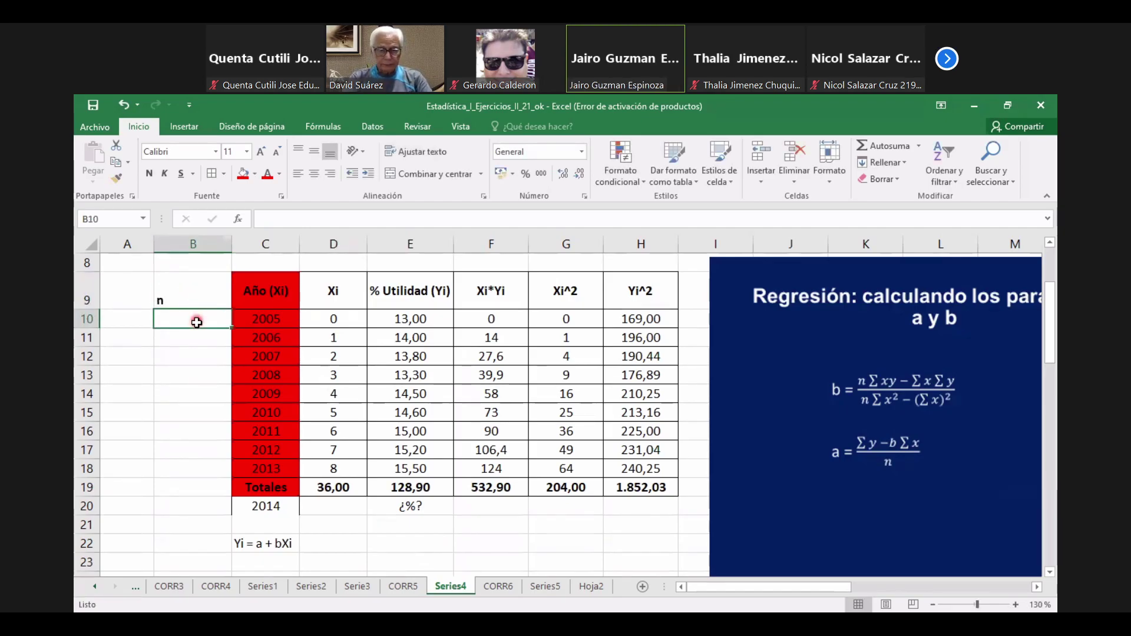
{"action": "type", "text": "1"}
{"action": "key", "text": "Return"}
{"action": "type", "text": "2"}
{"action": "key", "text": "Return"}
{"action": "left_click", "coordinate": [202, 319]}
{"action": "left_click_drag", "start_coordinate": [203, 318], "coordinate": [202, 475]}
Step: Center the contents of the n column, B9:B20, horizontally
{"action": "left_click_drag", "start_coordinate": [172, 302], "coordinate": [185, 504]}
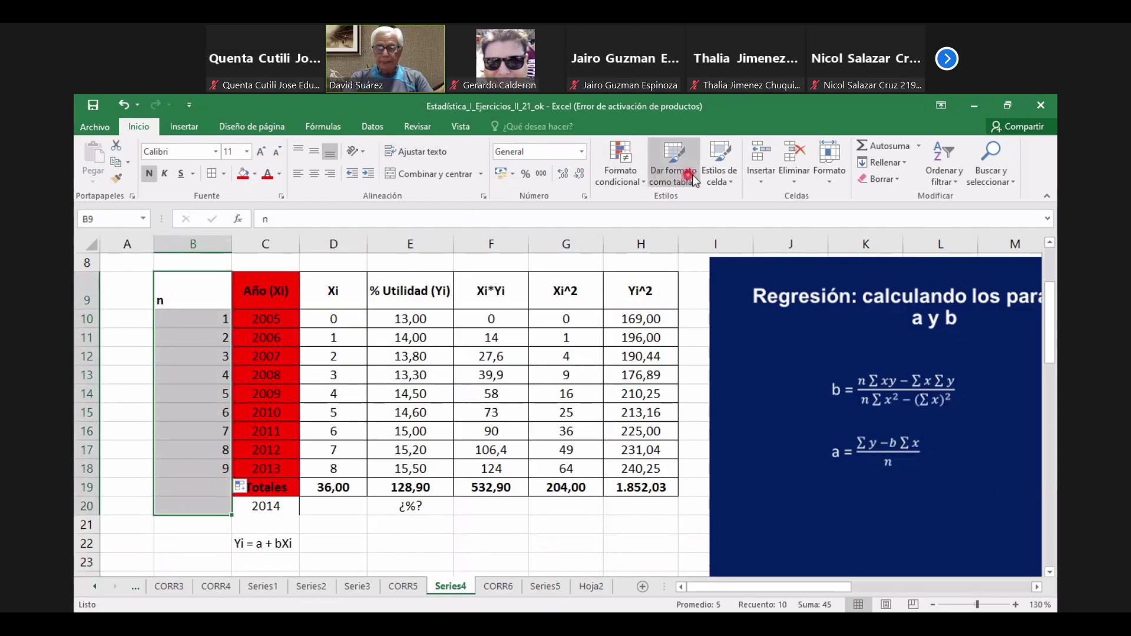
{"action": "left_click", "coordinate": [315, 175]}
{"action": "left_click", "coordinate": [447, 525]}
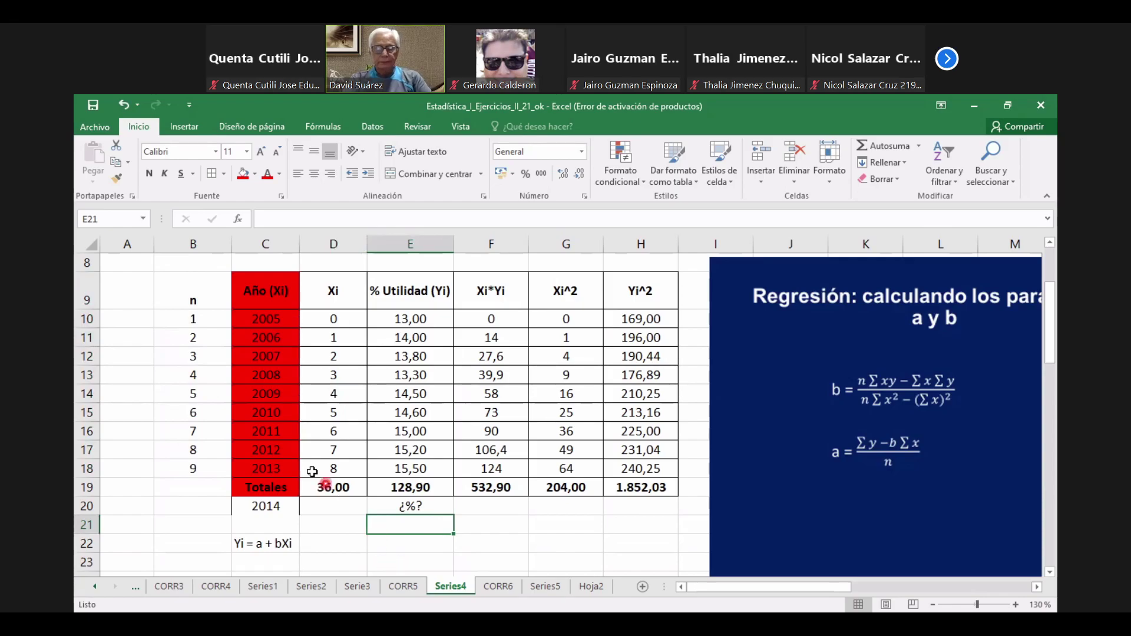
Step: Copy the format of the Xi header in D9 to the n header in B9
{"action": "left_click", "coordinate": [219, 300]}
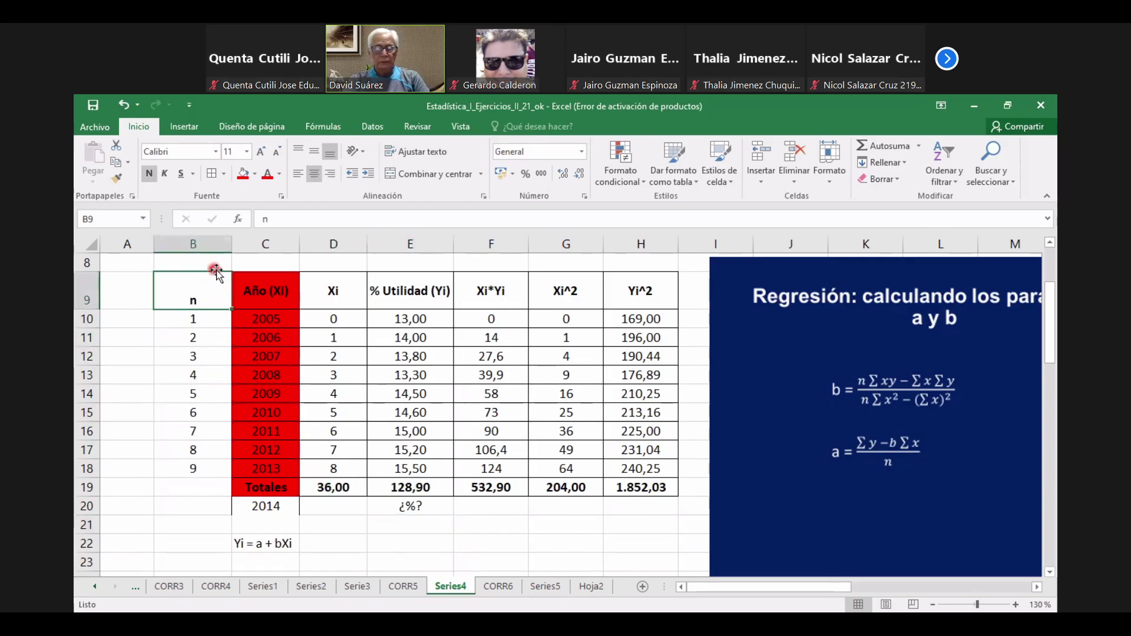
{"action": "left_click", "coordinate": [339, 291]}
{"action": "left_click", "coordinate": [116, 177]}
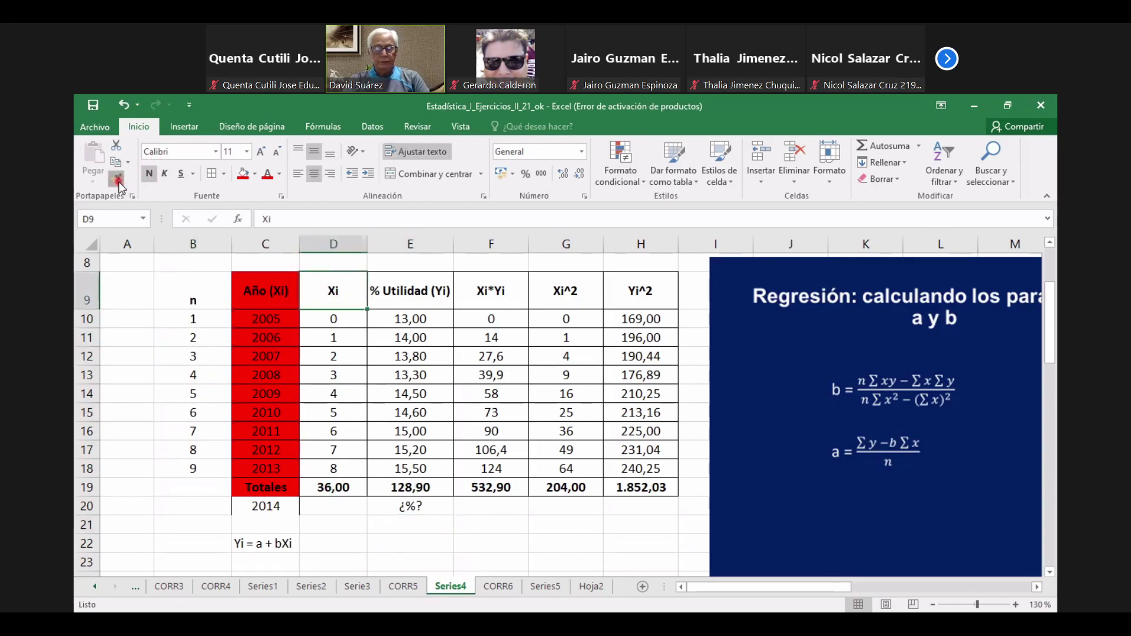
{"action": "left_click", "coordinate": [188, 293]}
{"action": "left_click", "coordinate": [543, 545]}
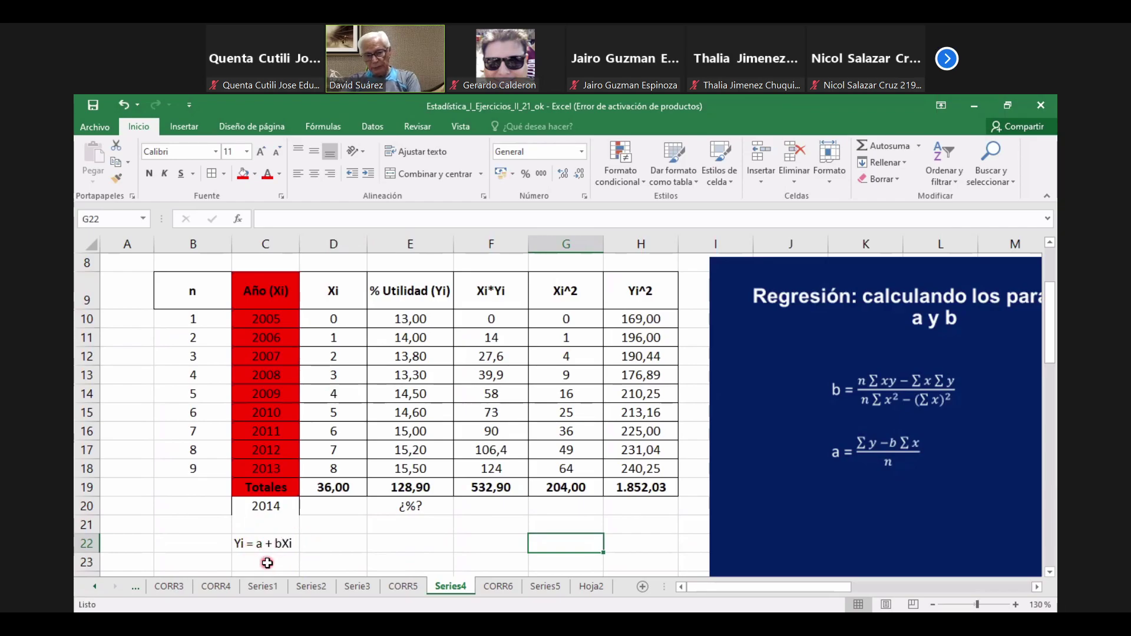
Step: Examine the equation in C22, the Totales row and the formulas for b and a on the regression slide
{"action": "left_click", "coordinate": [239, 545]}
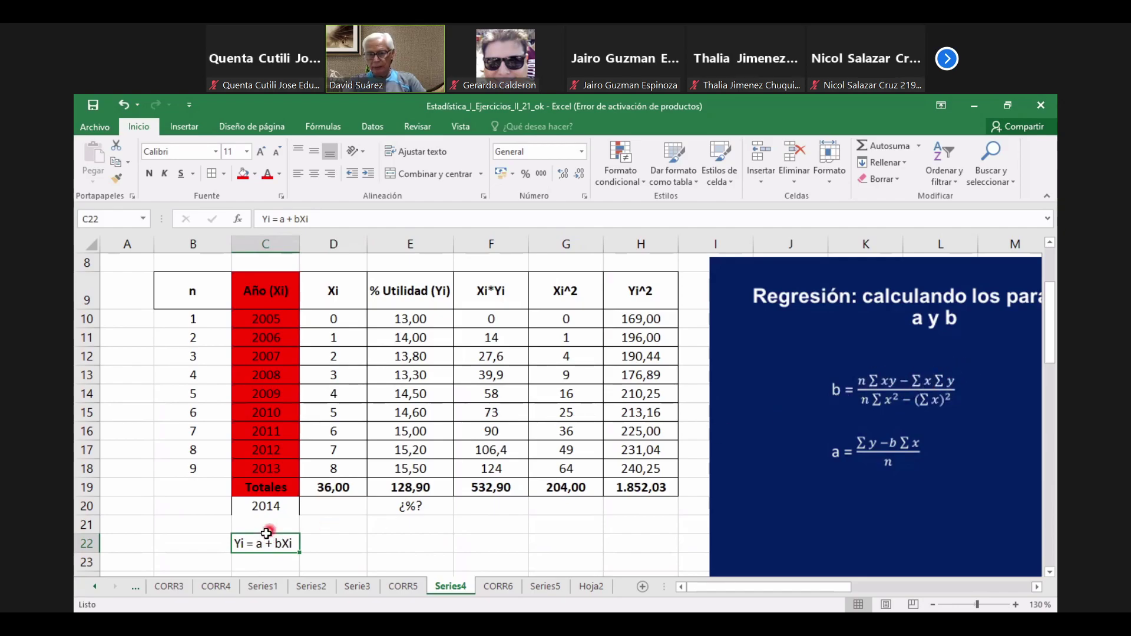
{"action": "left_click_drag", "start_coordinate": [349, 488], "coordinate": [641, 486]}
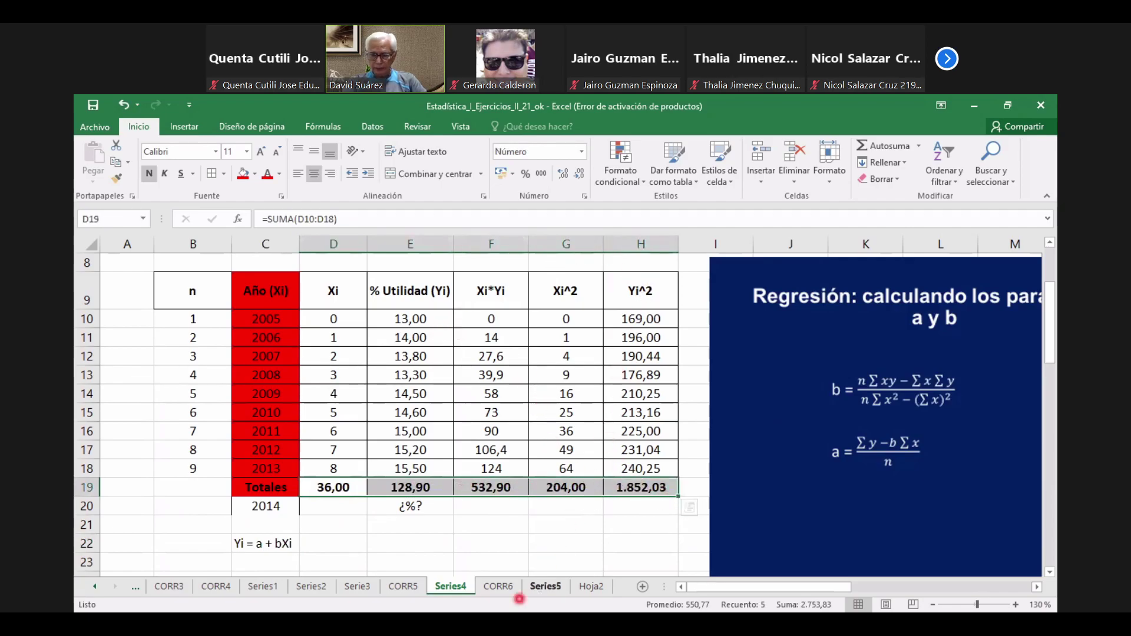
{"action": "left_click", "coordinate": [567, 541]}
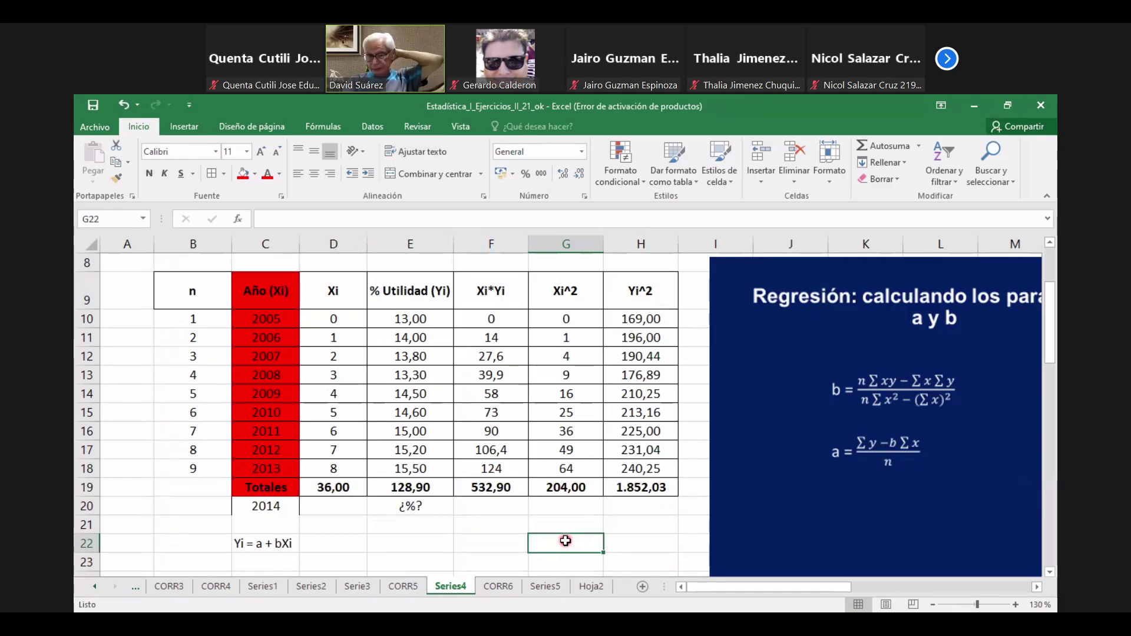
{"action": "left_click", "coordinate": [844, 386]}
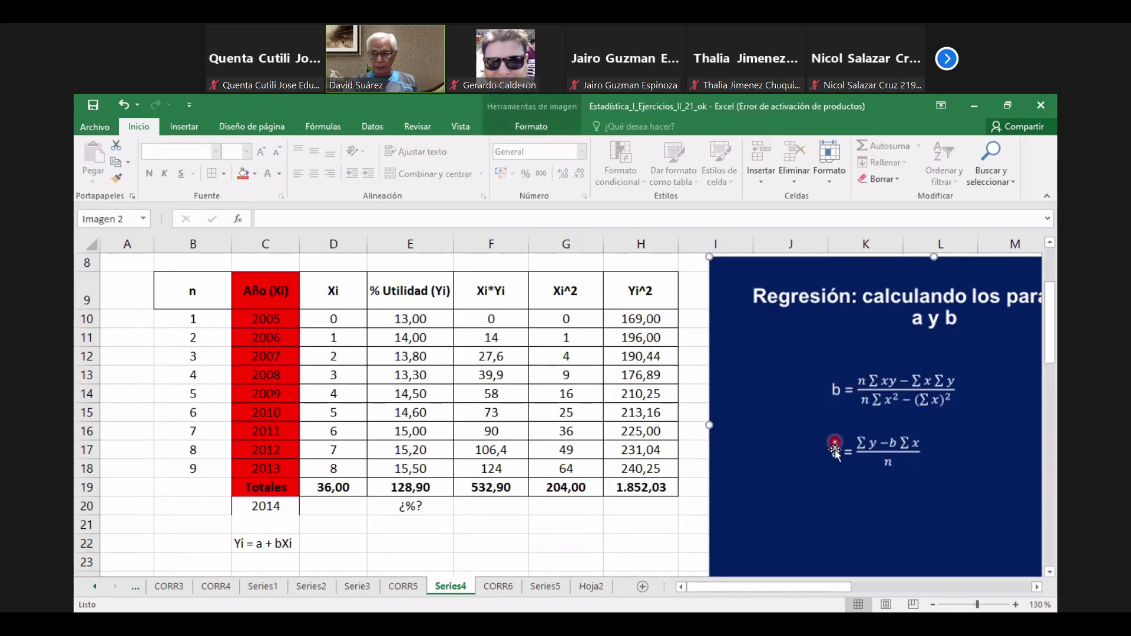
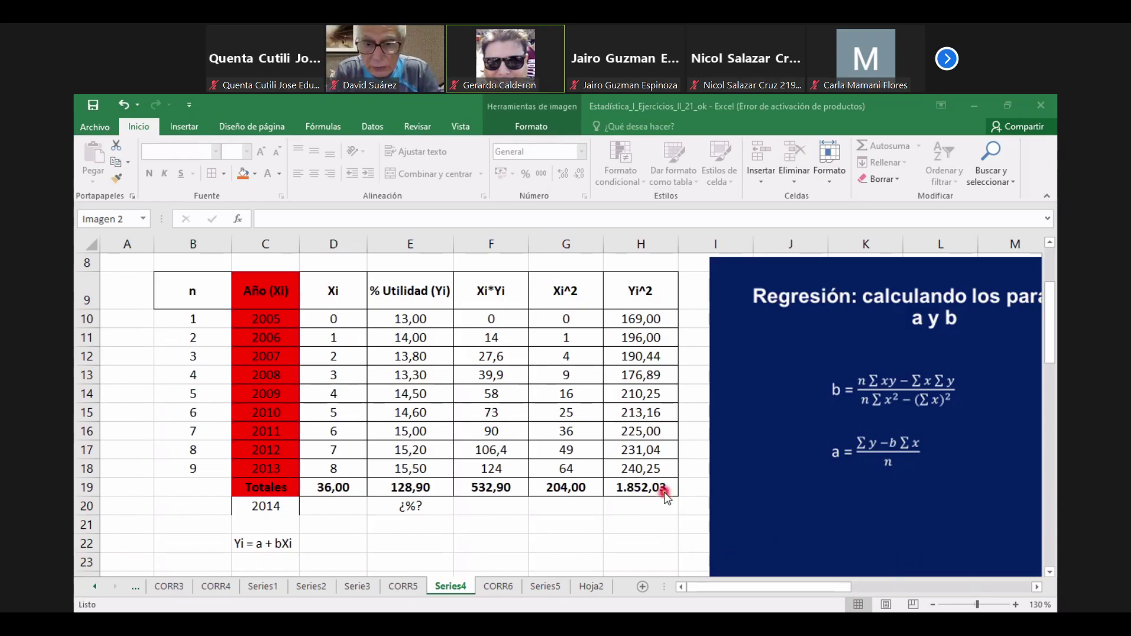
{"action": "scroll", "coordinate": [611, 542], "scroll_direction": "down", "scroll_amount": 2}
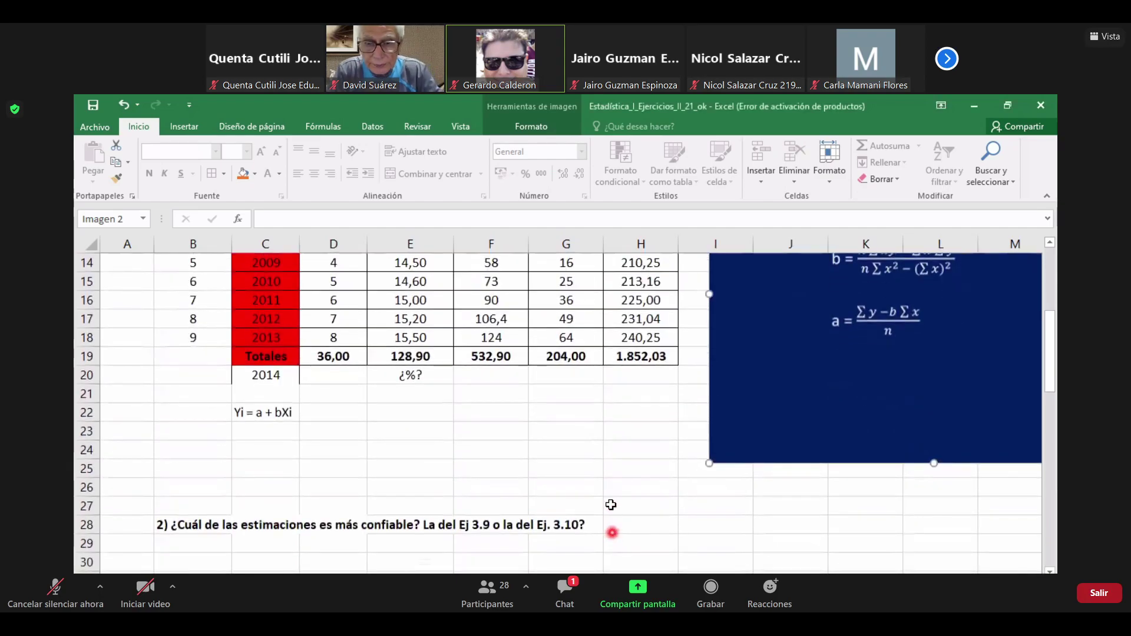
{"action": "scroll", "coordinate": [607, 511], "scroll_direction": "up", "scroll_amount": 2}
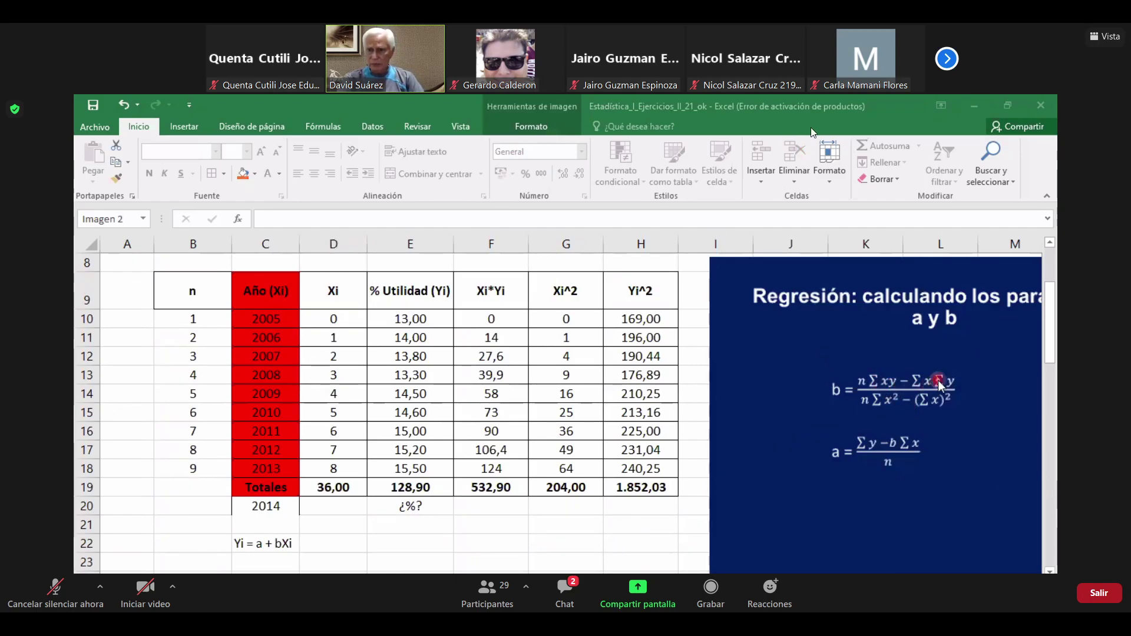
Step: Switch the Zoom meeting to show the speaker's video beside the shared screen and widen the shared screen
{"action": "left_click", "coordinate": [1099, 35]}
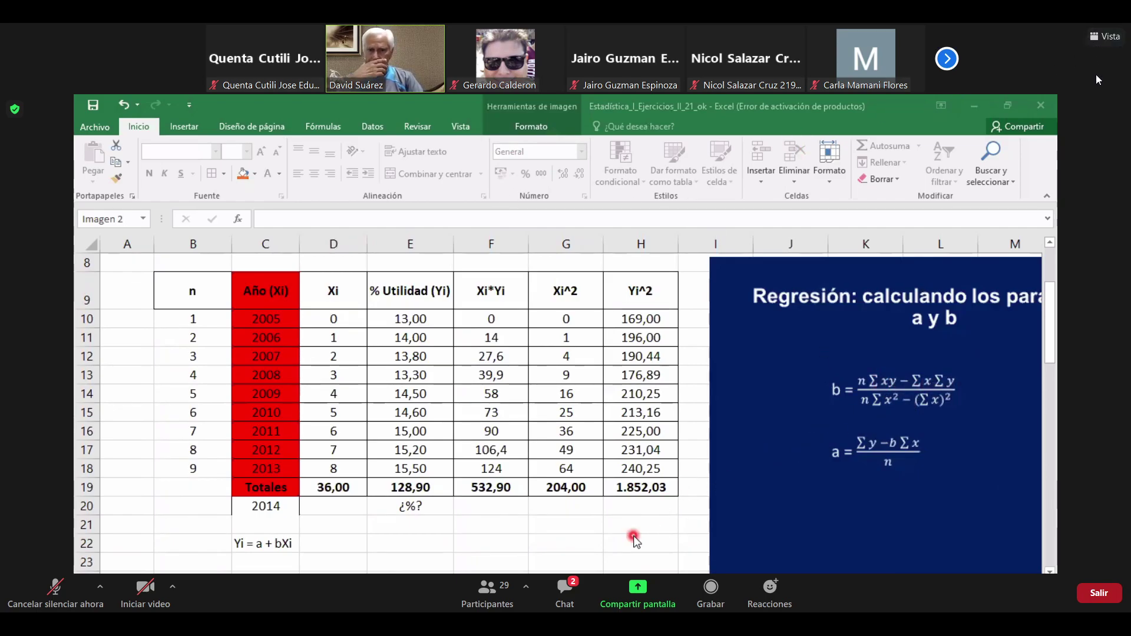
{"action": "left_click", "coordinate": [1097, 79]}
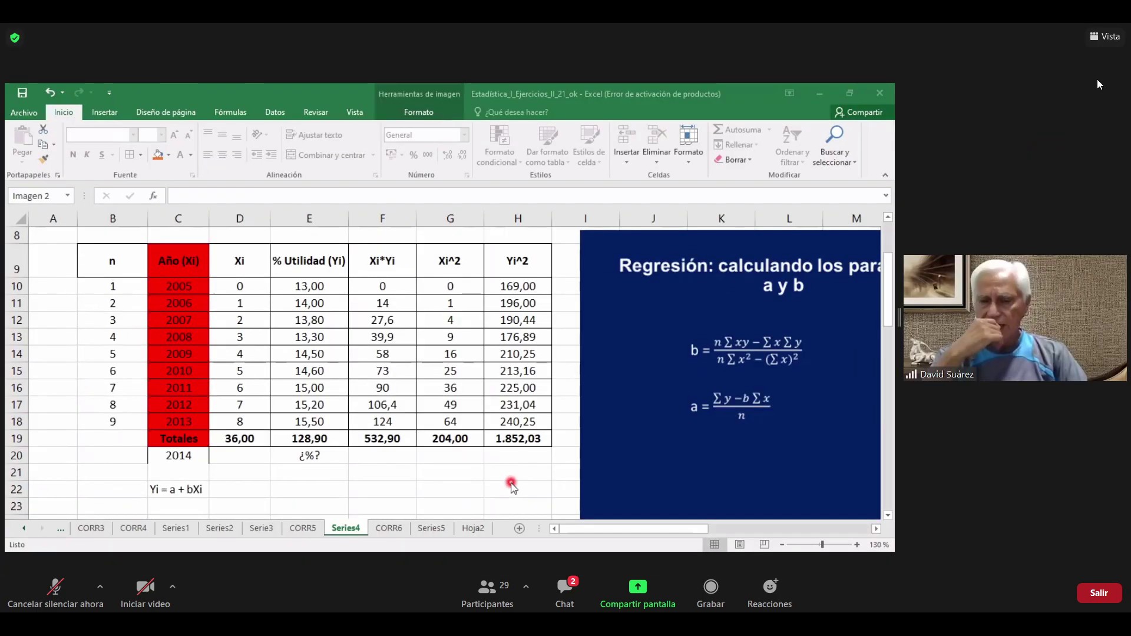
{"action": "left_click_drag", "start_coordinate": [900, 318], "coordinate": [982, 311]}
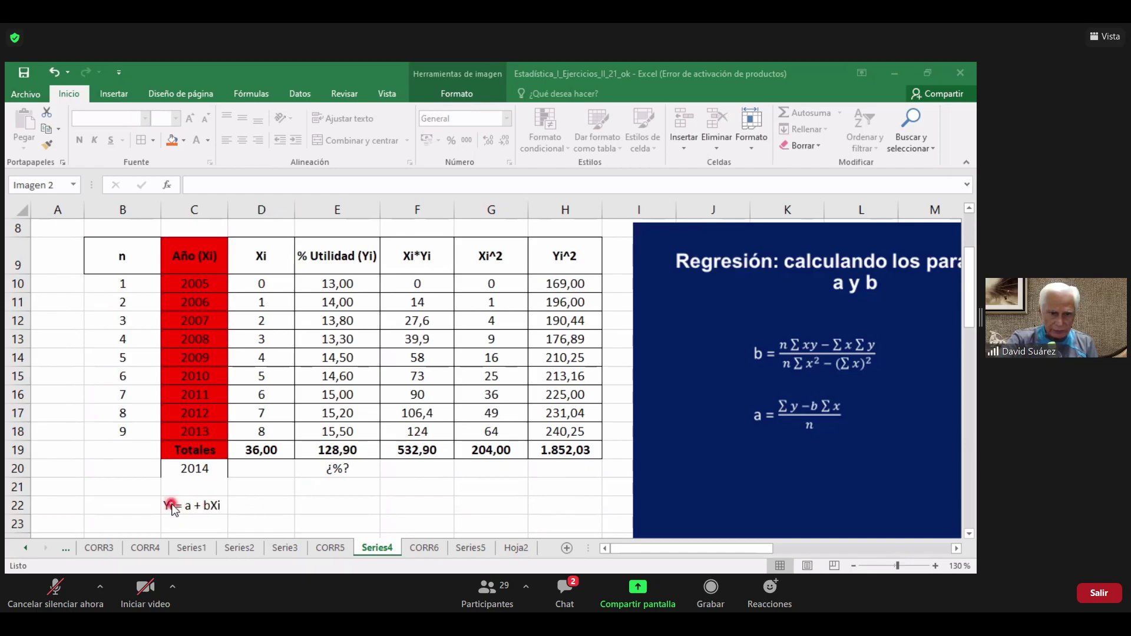
Step: Open the meeting chat to read the participants' messages
{"action": "left_click", "coordinate": [202, 505]}
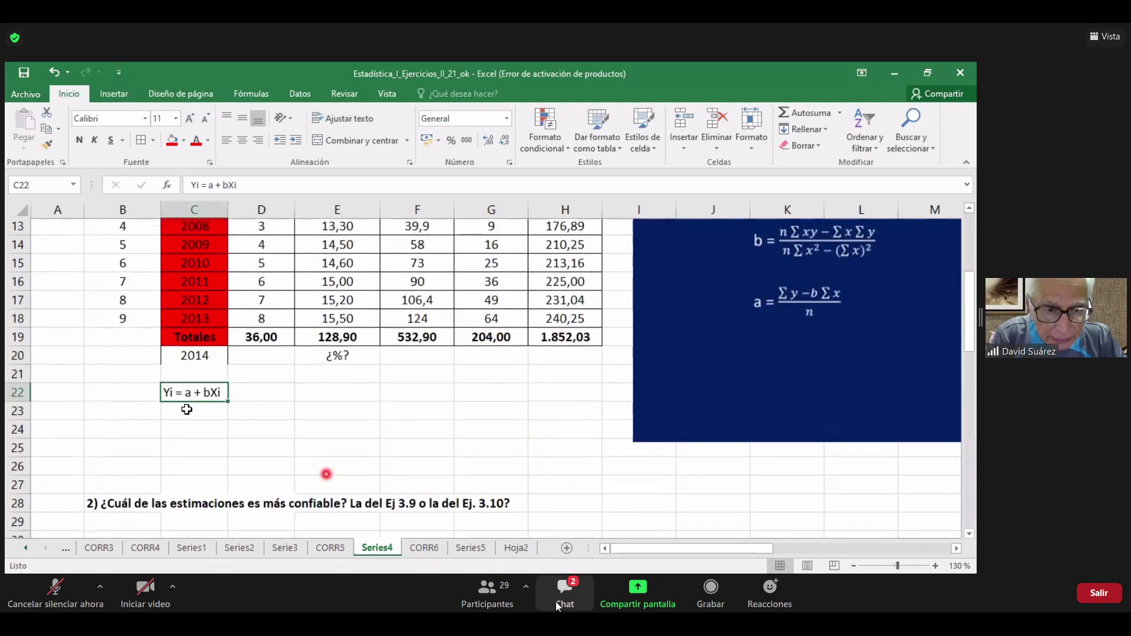
{"action": "left_click", "coordinate": [560, 601]}
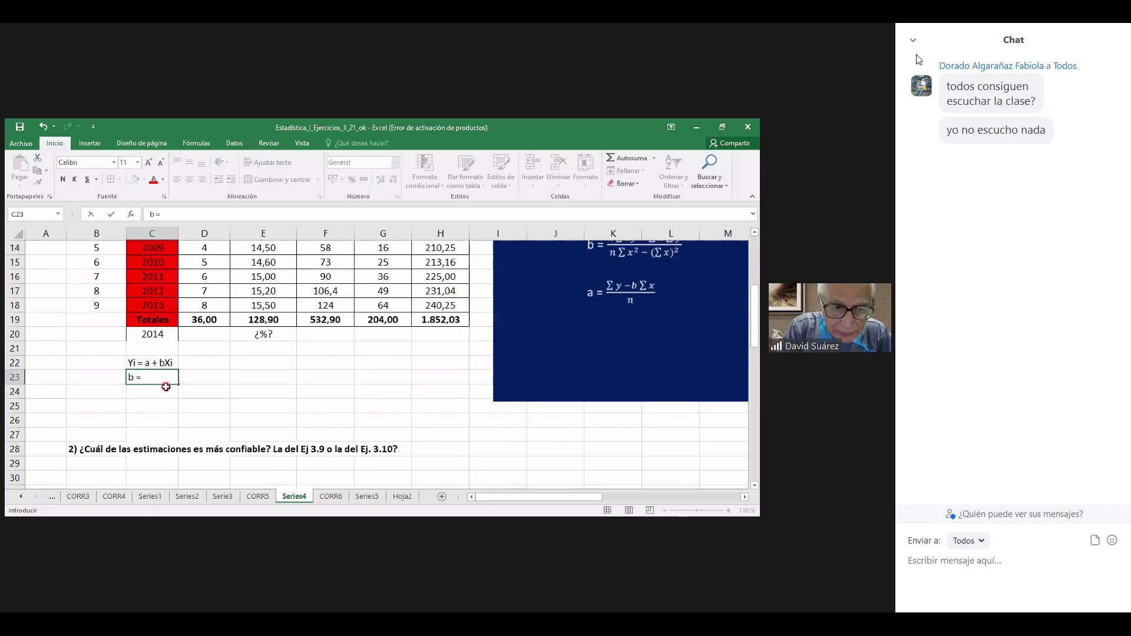
Step: Close the meeting chat and widen the shared screen beside the speaker's video
{"action": "left_click", "coordinate": [913, 39]}
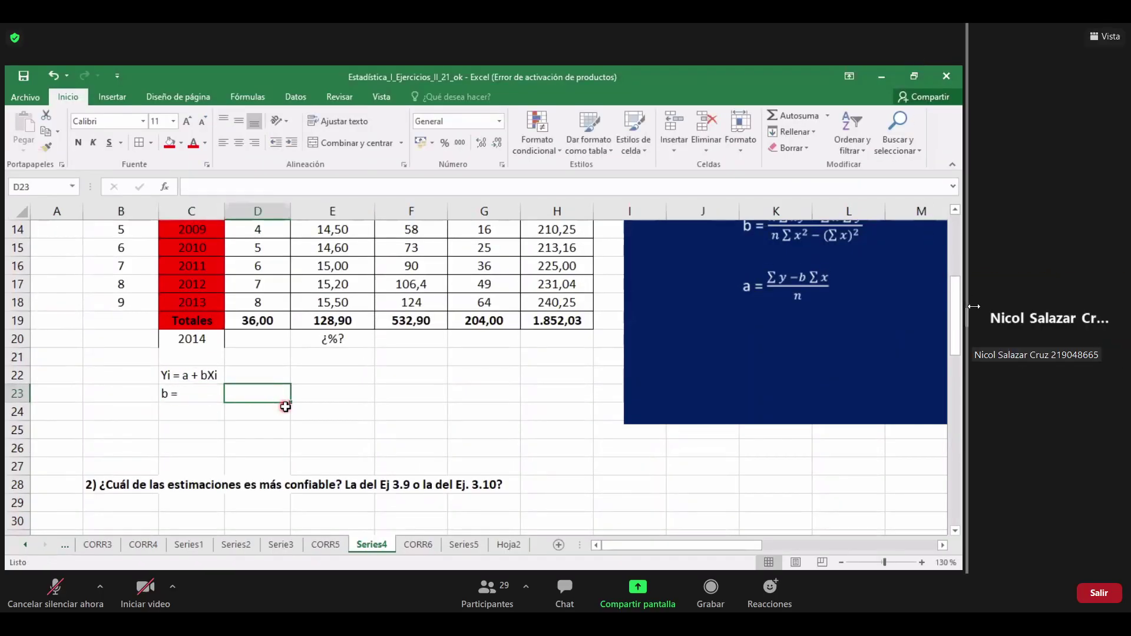
{"action": "left_click_drag", "start_coordinate": [974, 306], "coordinate": [1002, 307]}
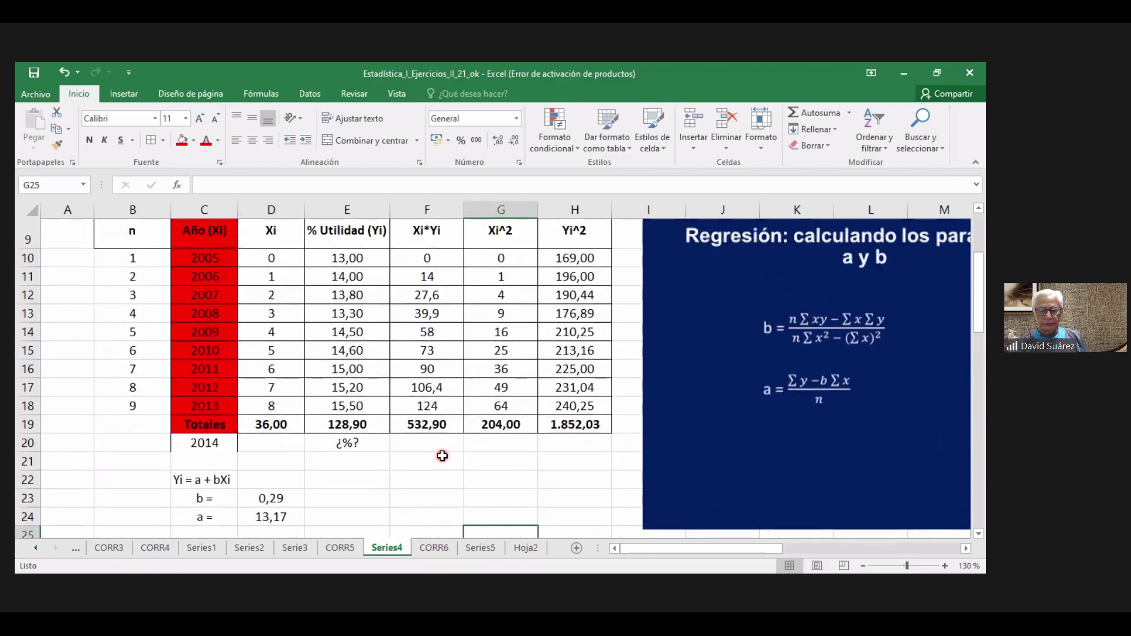
Step: Delete the untitled scatter chart that overlaps the regression slide on the Series4 sheet
{"action": "left_click", "coordinate": [864, 566]}
{"action": "left_click", "coordinate": [863, 567]}
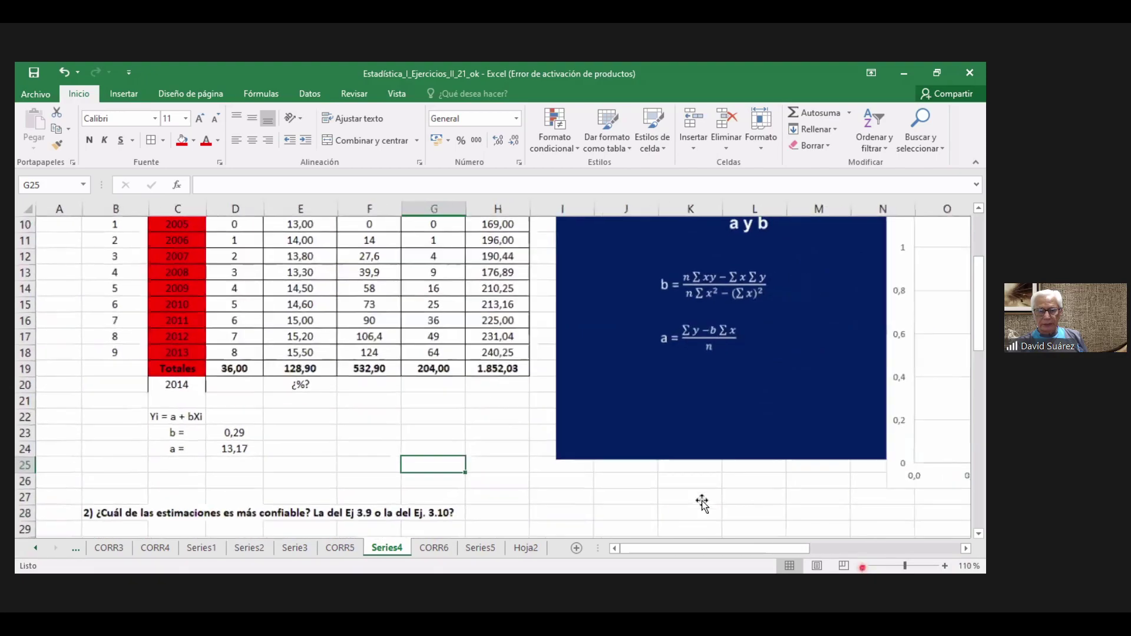
{"action": "scroll", "coordinate": [702, 503], "scroll_direction": "up", "scroll_amount": 1}
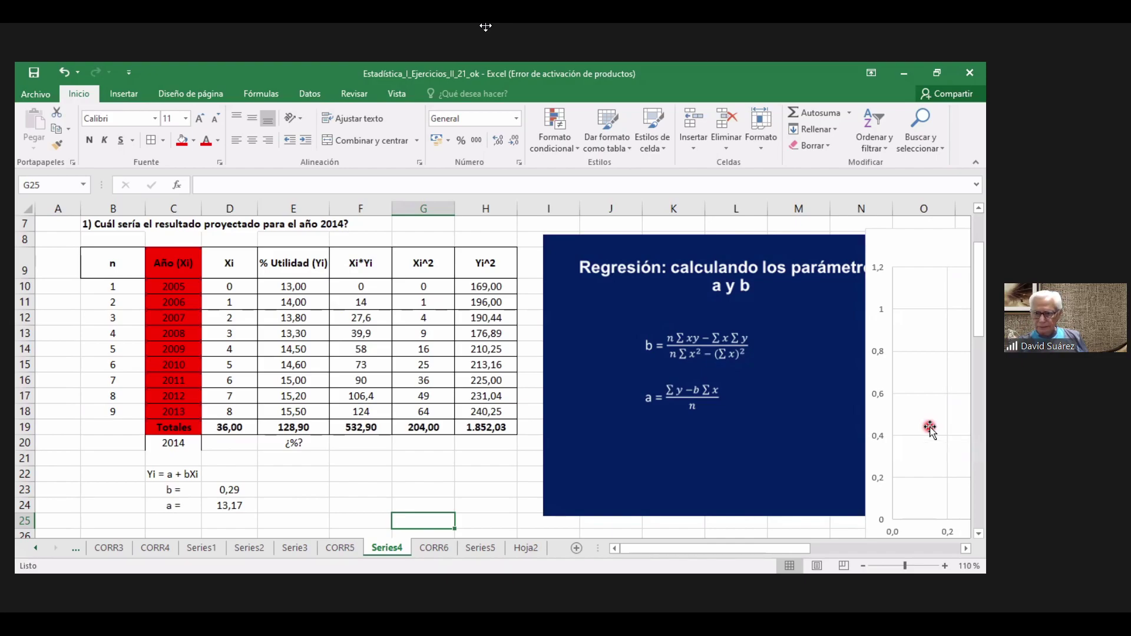
{"action": "left_click", "coordinate": [930, 427]}
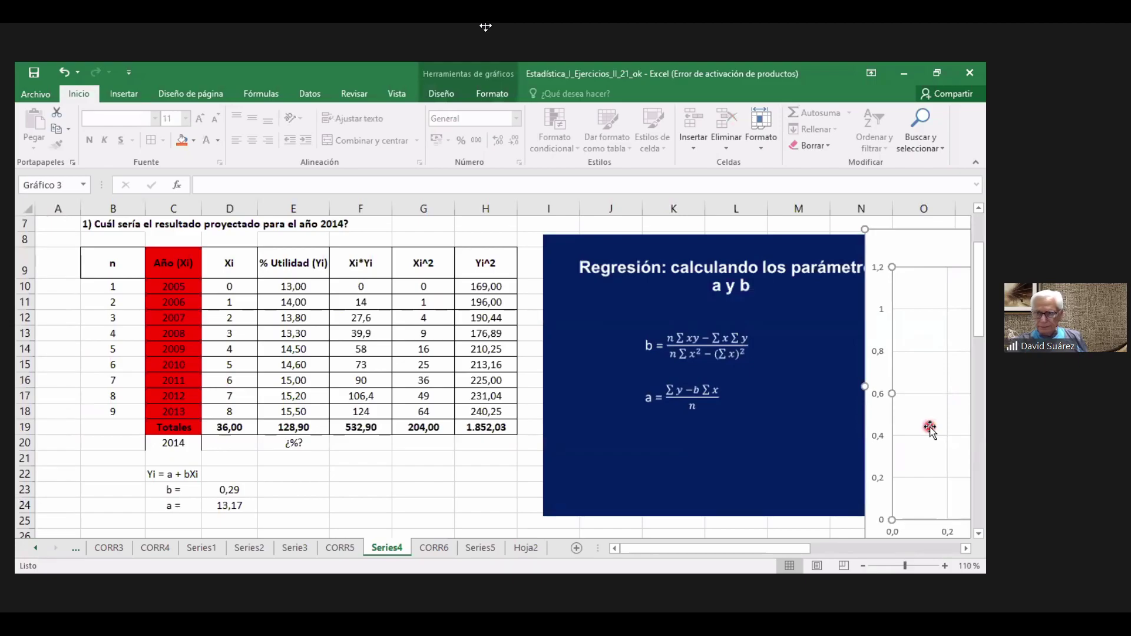
{"action": "left_click", "coordinate": [776, 548]}
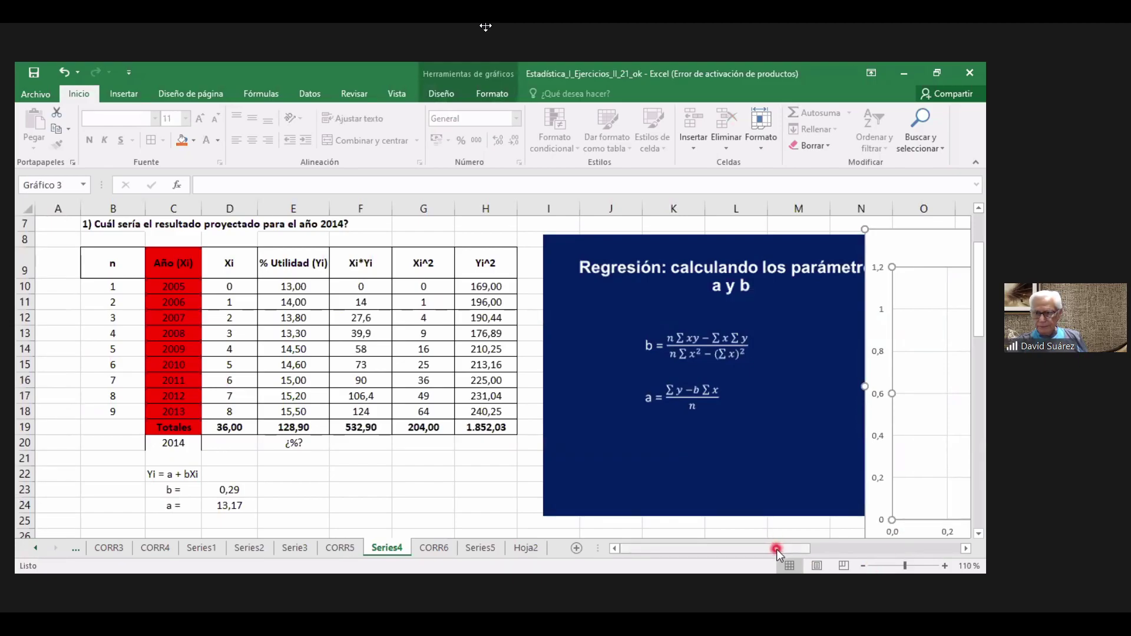
{"action": "left_click_drag", "start_coordinate": [802, 557], "coordinate": [852, 555]}
{"action": "left_click", "coordinate": [823, 232]}
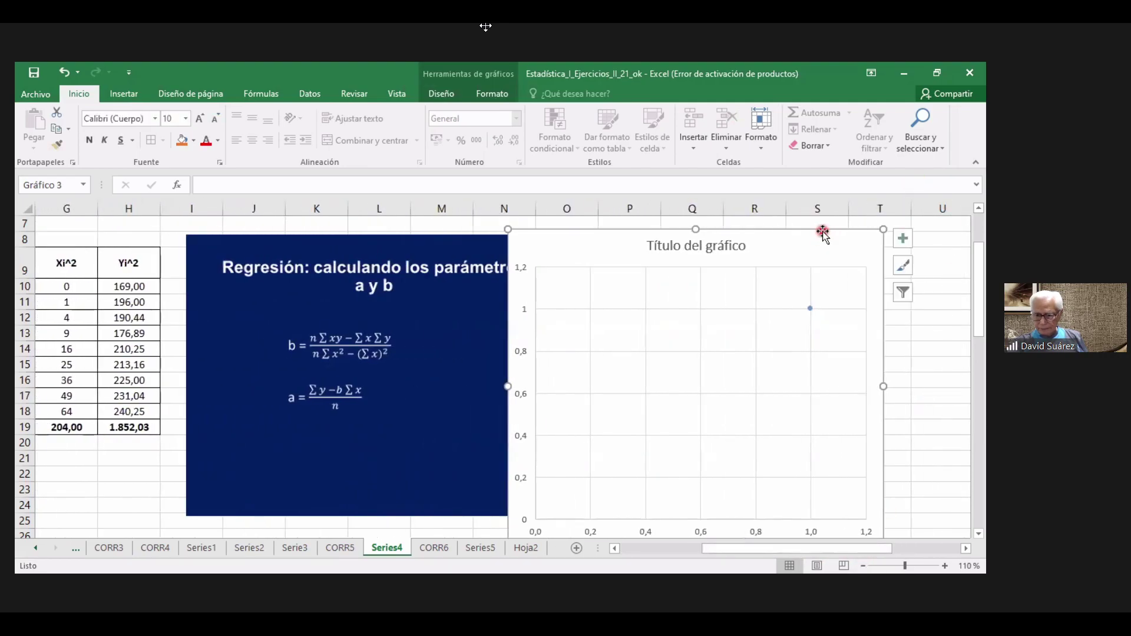
{"action": "key", "text": "Delete"}
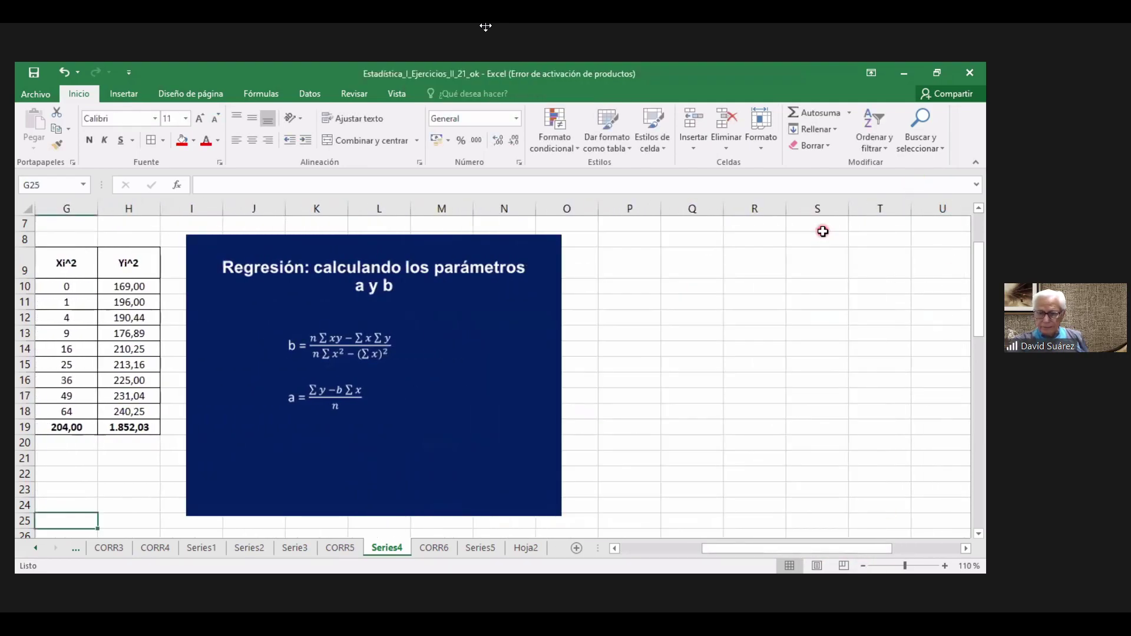
{"action": "left_click", "coordinate": [774, 547]}
{"action": "left_click_drag", "start_coordinate": [682, 557], "coordinate": [677, 556]}
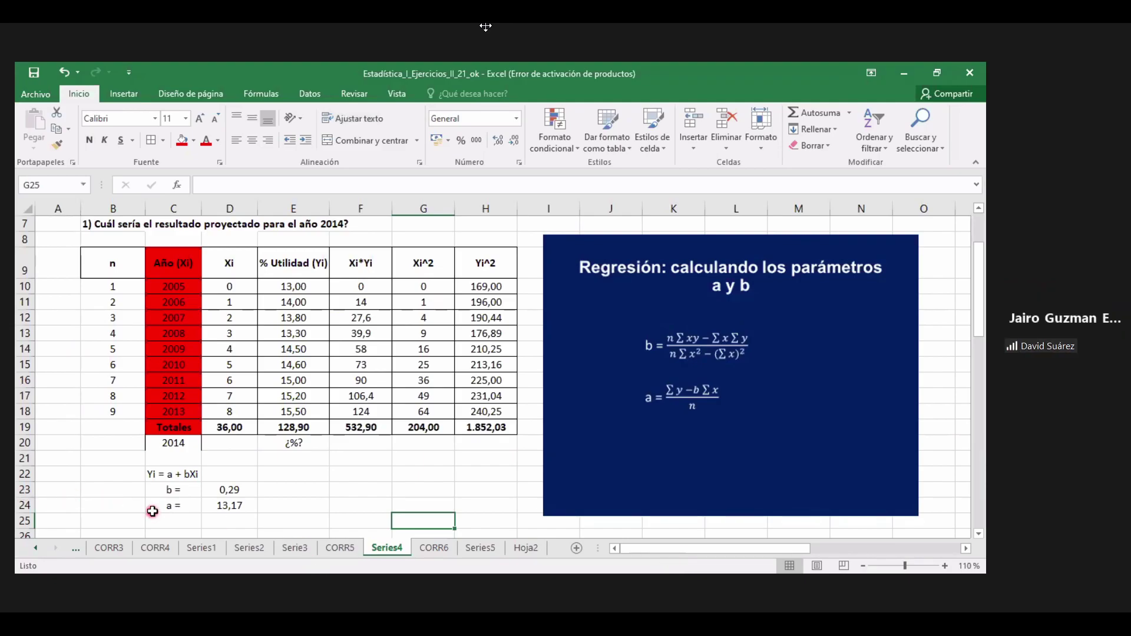
Step: Make the b and a labels and their values in C23:D24 bold
{"action": "left_click_drag", "start_coordinate": [153, 493], "coordinate": [221, 507]}
{"action": "left_click", "coordinate": [307, 506]}
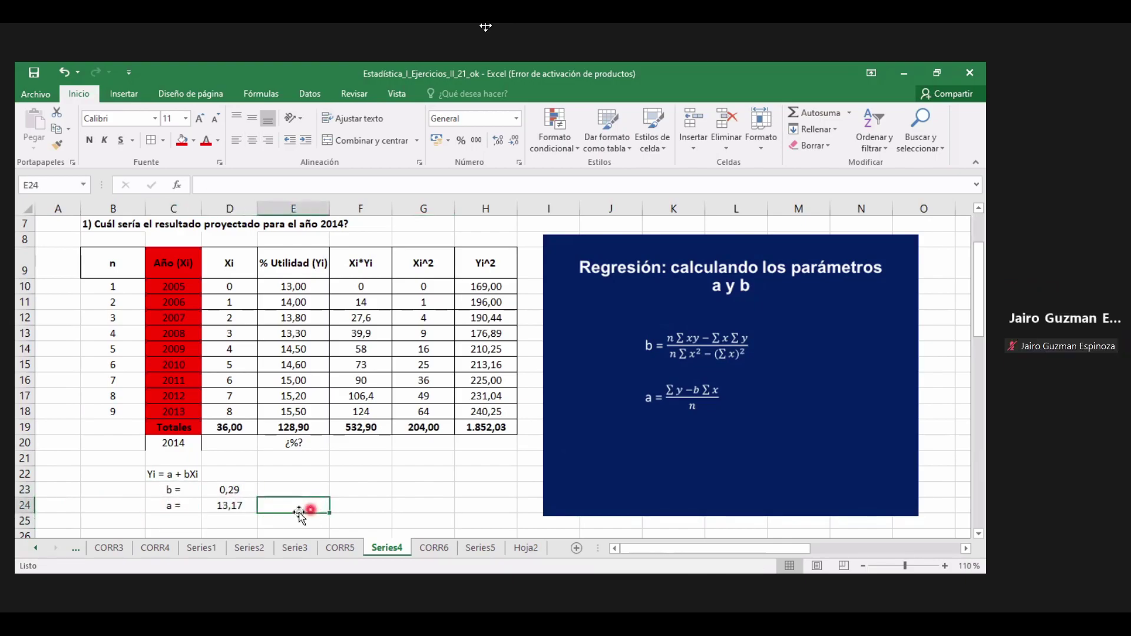
{"action": "left_click", "coordinate": [233, 509]}
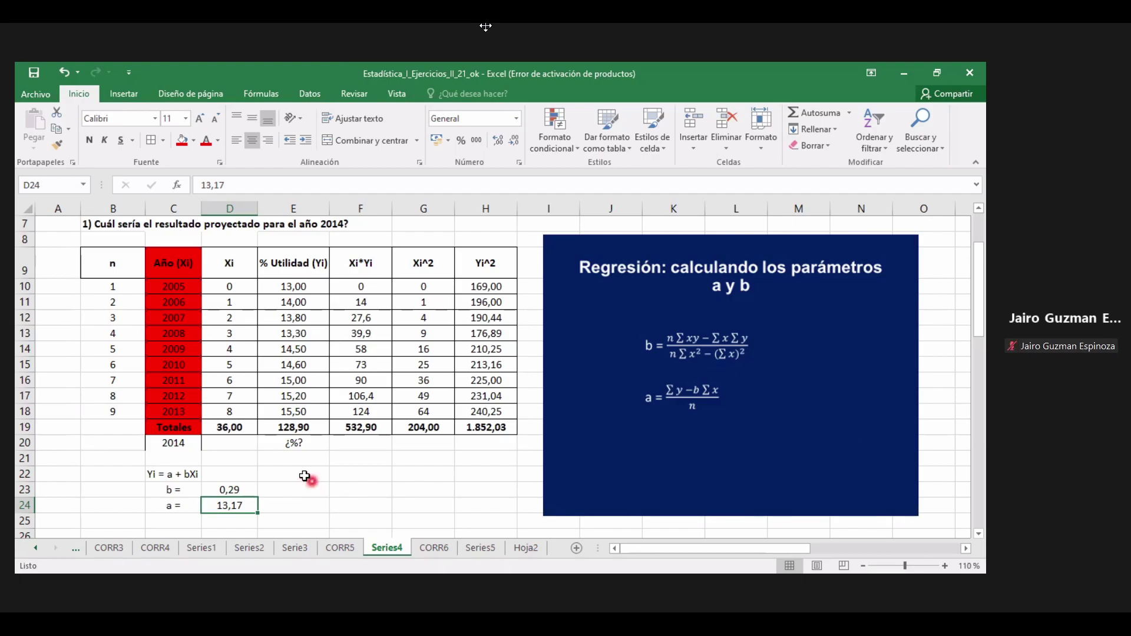
{"action": "left_click_drag", "start_coordinate": [177, 488], "coordinate": [224, 510]}
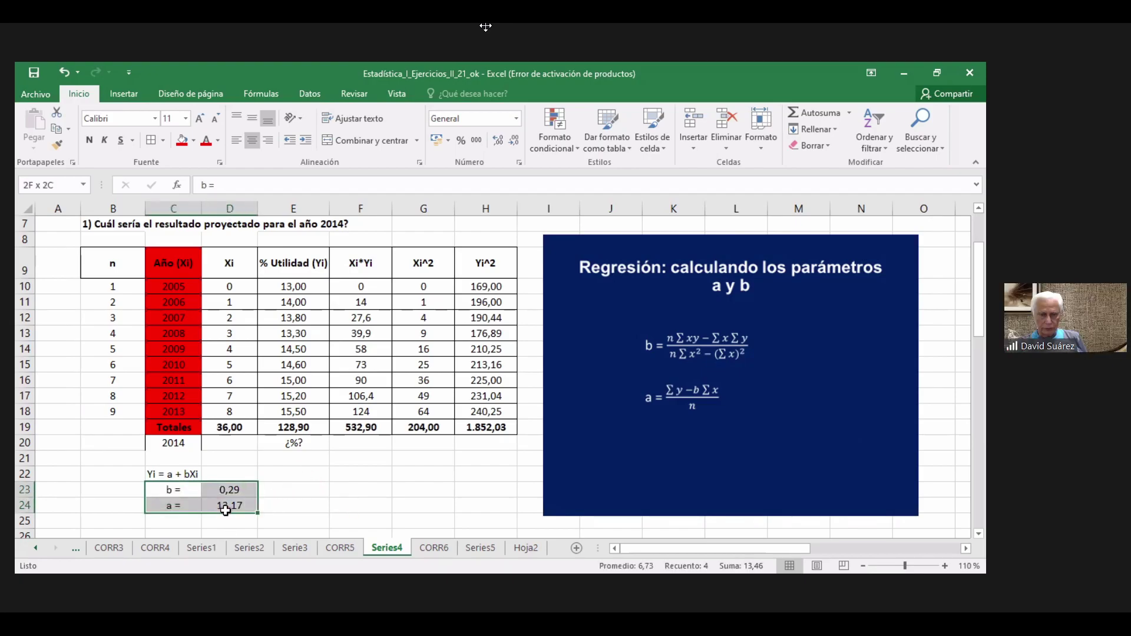
{"action": "left_click", "coordinate": [89, 141]}
{"action": "scroll", "coordinate": [352, 475], "scroll_direction": "down", "scroll_amount": 1}
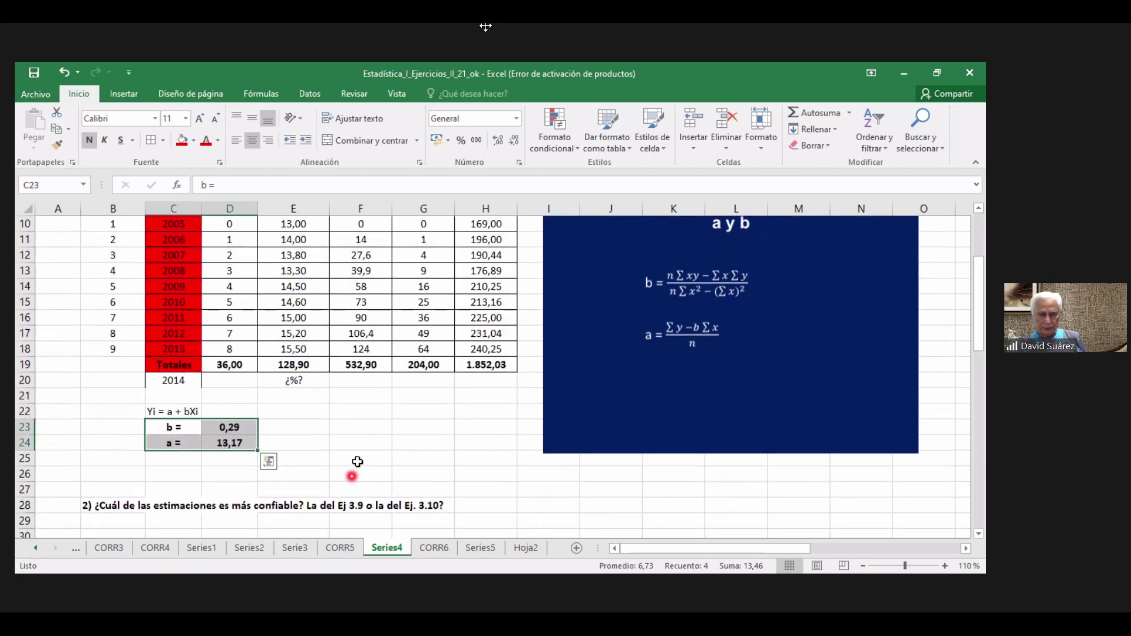
{"action": "left_click", "coordinate": [367, 433]}
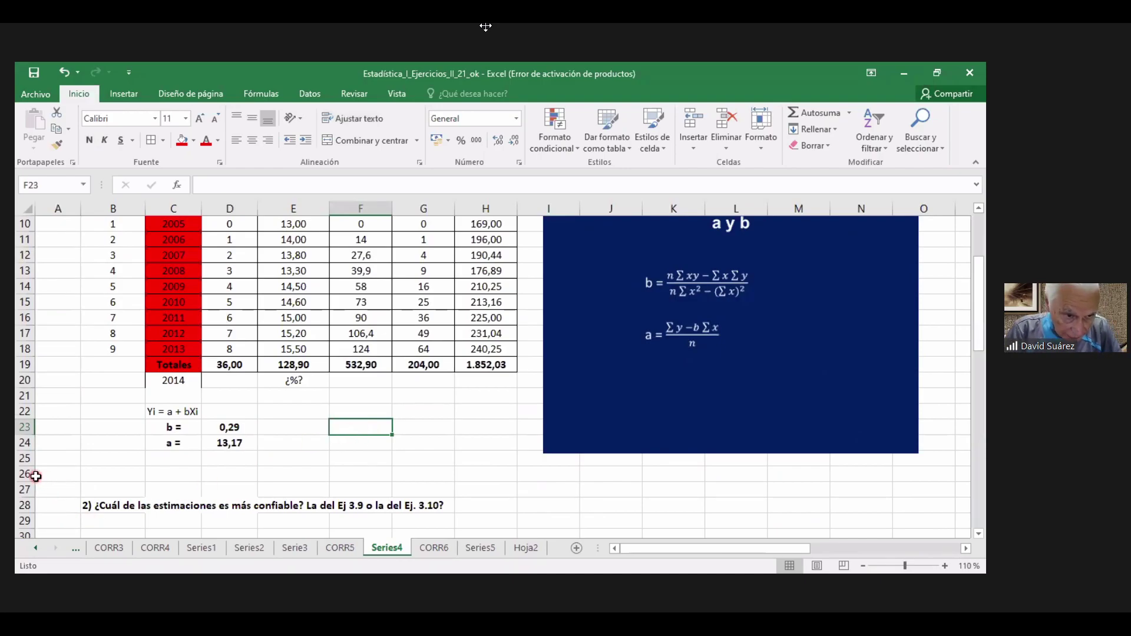
Step: Insert four rows from row 25, above question 2, and enter the equation Yi = 13,17 + 0,29Xi in C25
{"action": "left_click", "coordinate": [25, 458]}
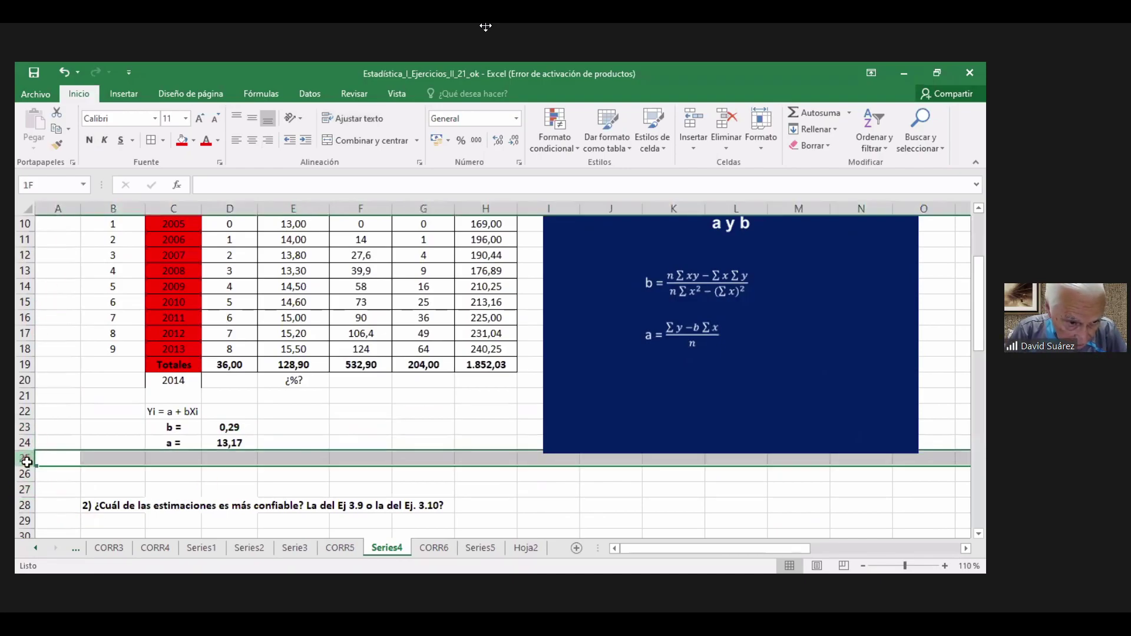
{"action": "left_click_drag", "start_coordinate": [18, 501], "coordinate": [19, 505]}
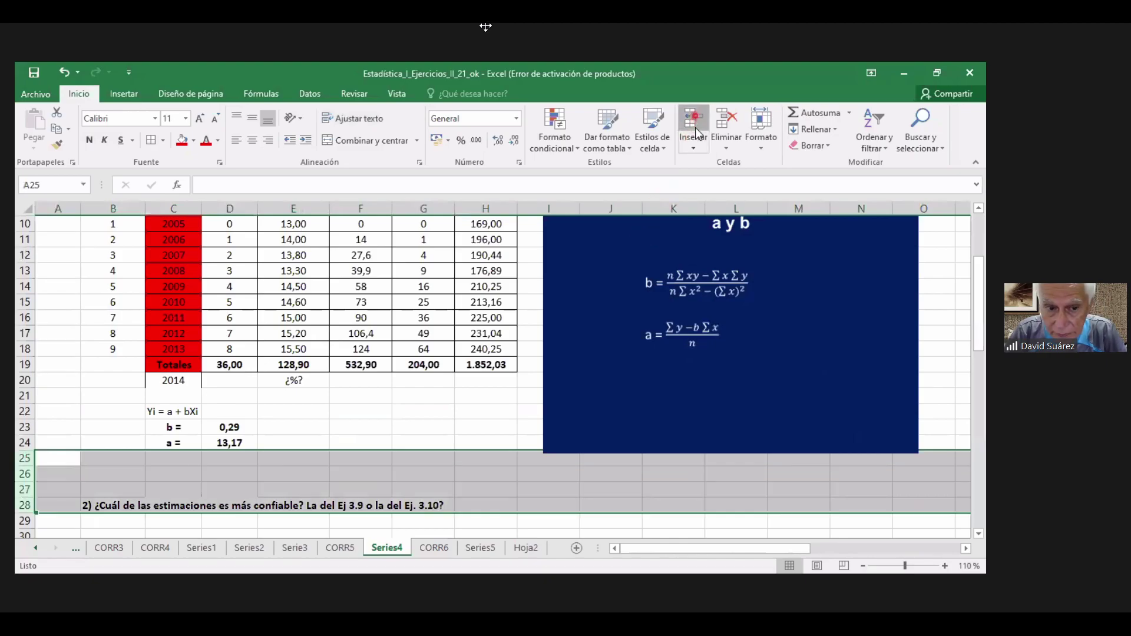
{"action": "left_click", "coordinate": [177, 462]}
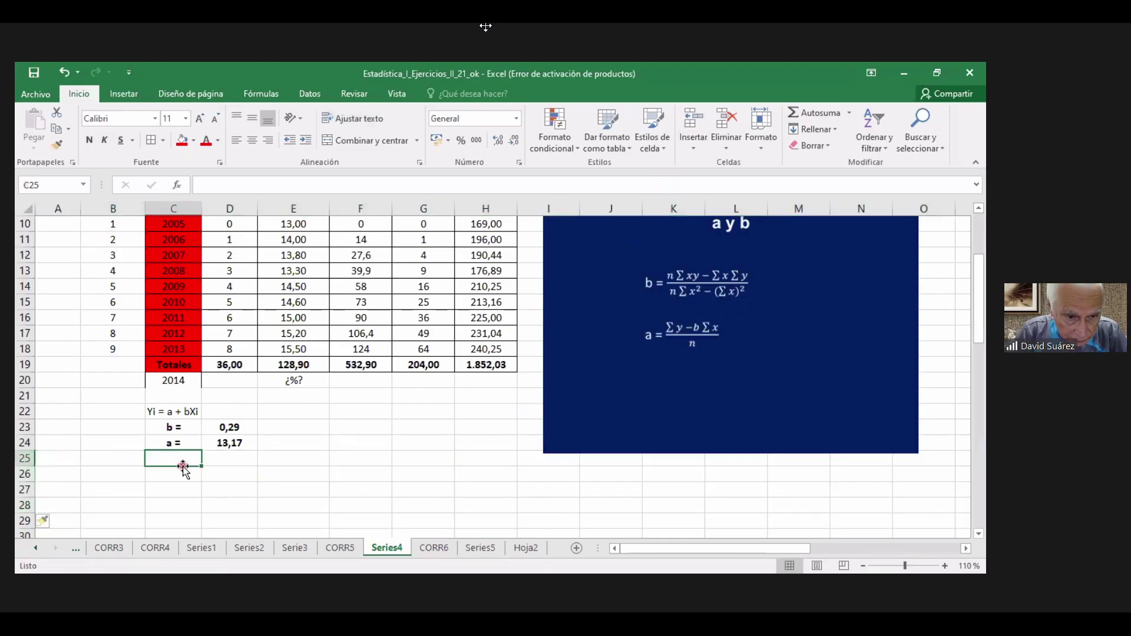
{"action": "type", "text": "Yi"}
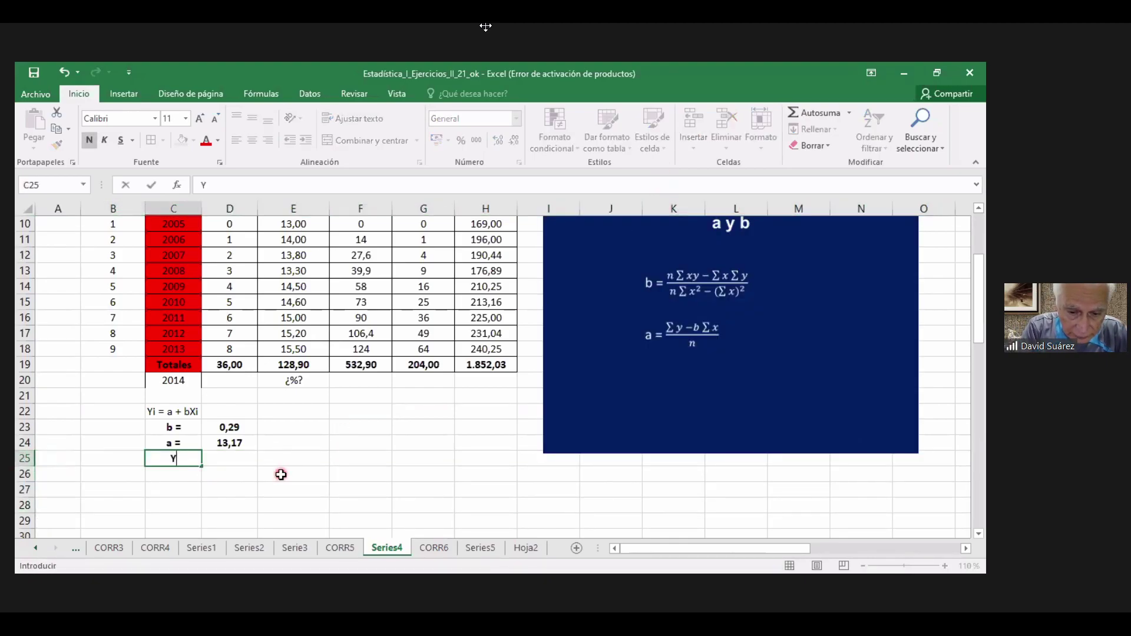
{"action": "type", "text": "="}
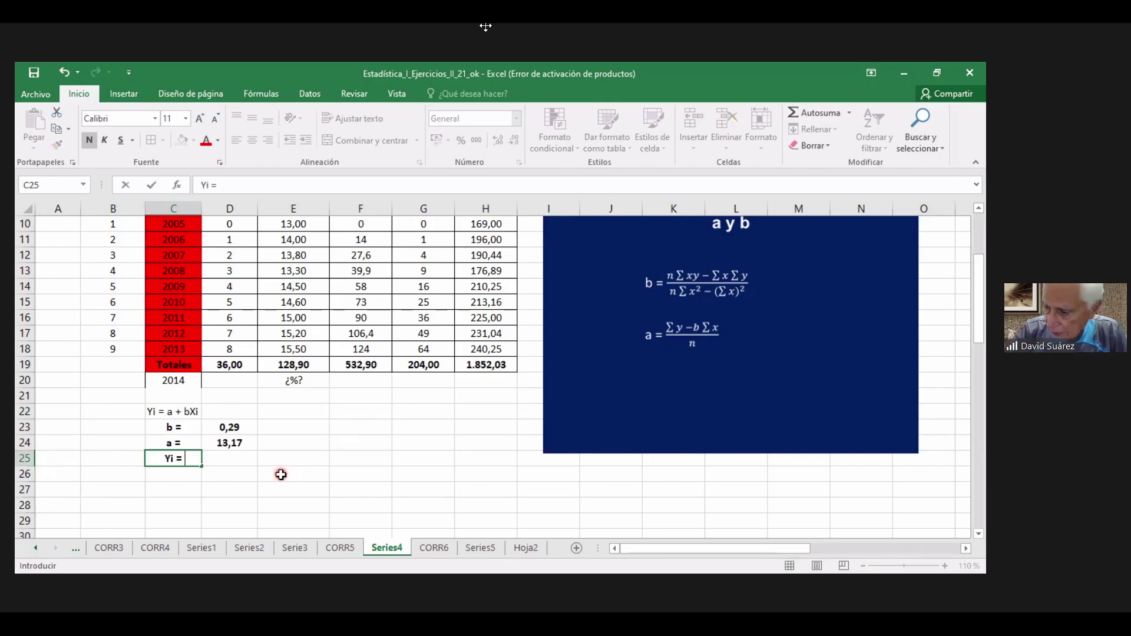
{"action": "type", "text": " 13,0"}
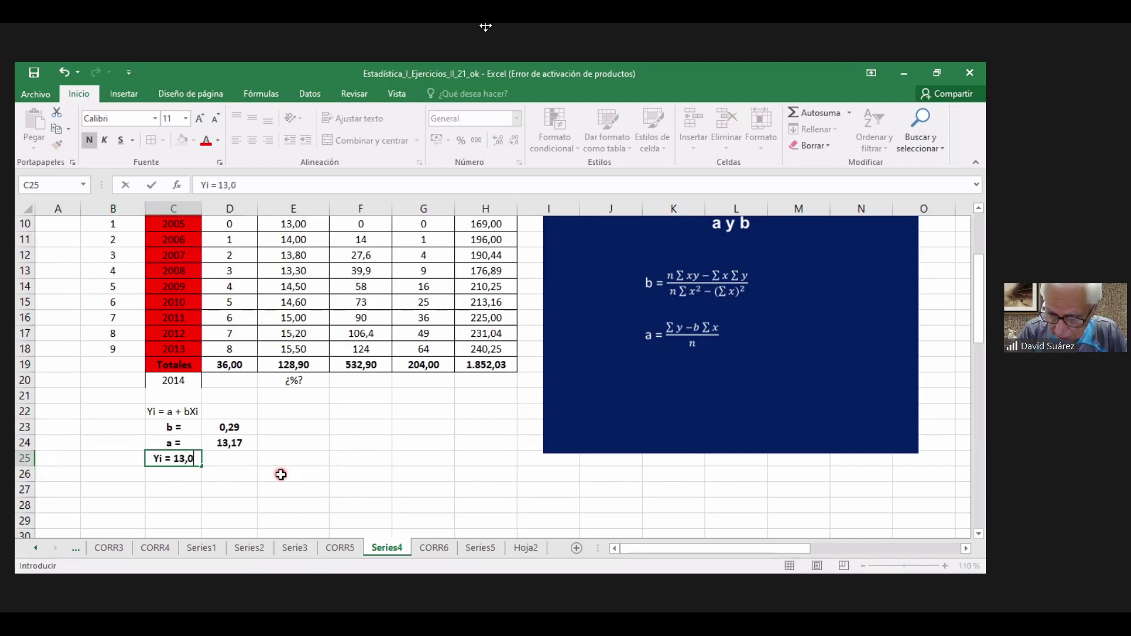
{"action": "key", "text": "BackSpace"}
{"action": "type", "text": "1"}
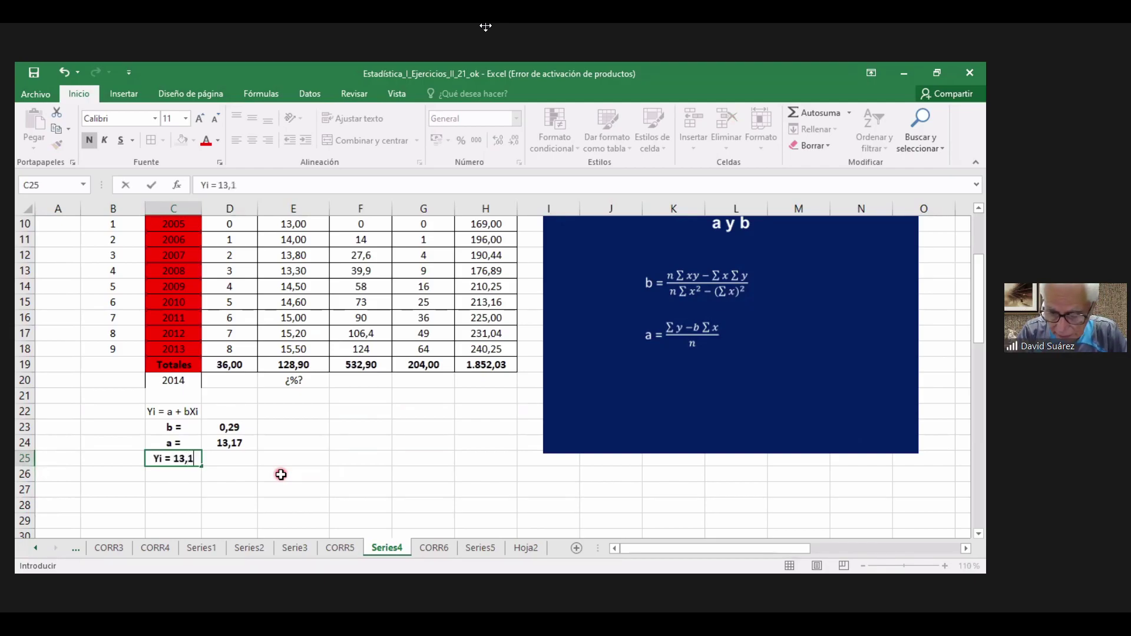
{"action": "type", "text": "7 +"}
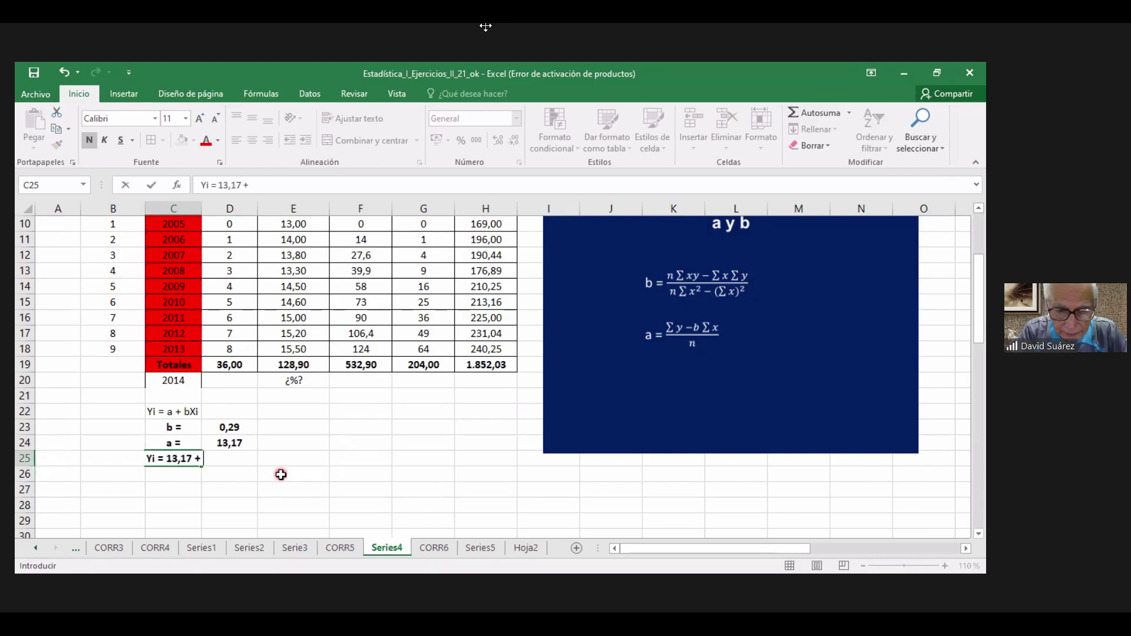
{"action": "type", "text": " 0,29"}
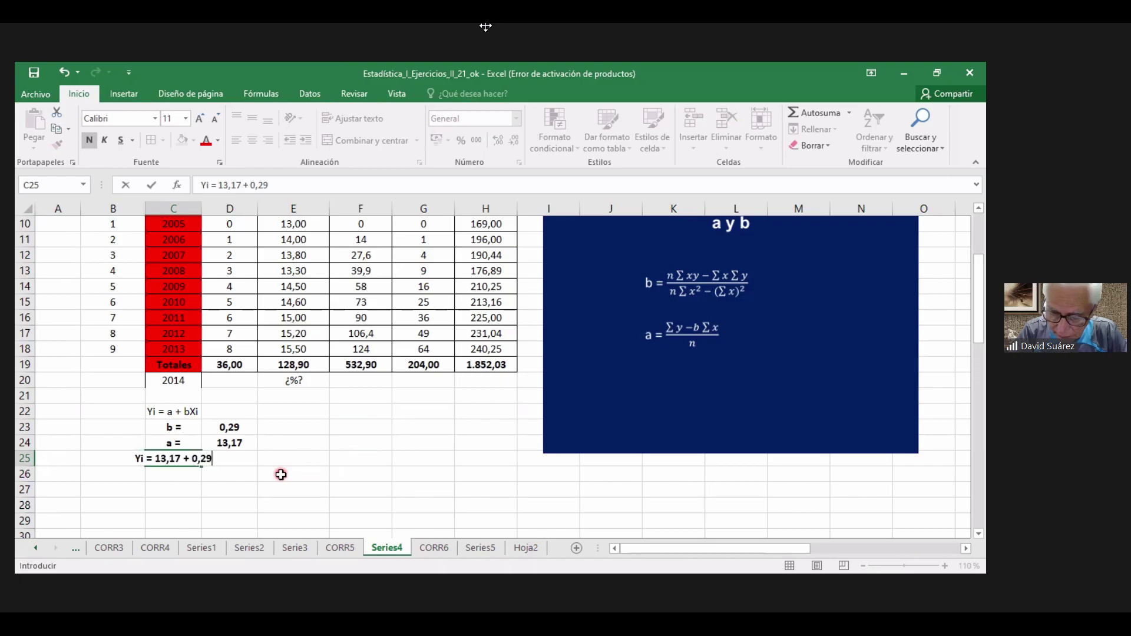
{"action": "type", "text": "Xi"}
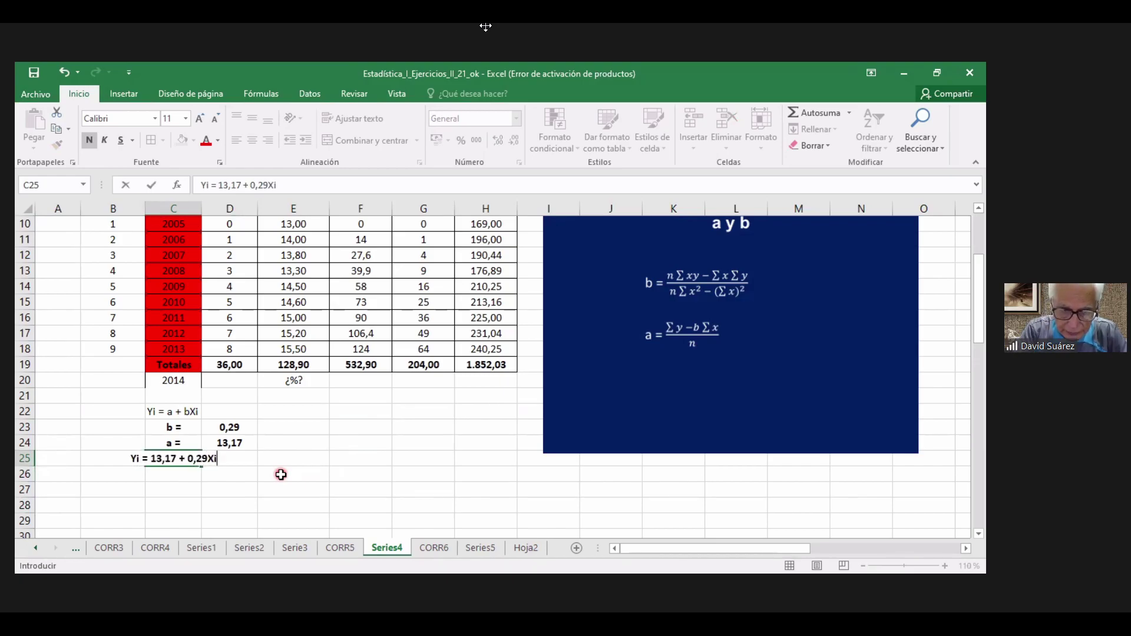
{"action": "left_click", "coordinate": [387, 519]}
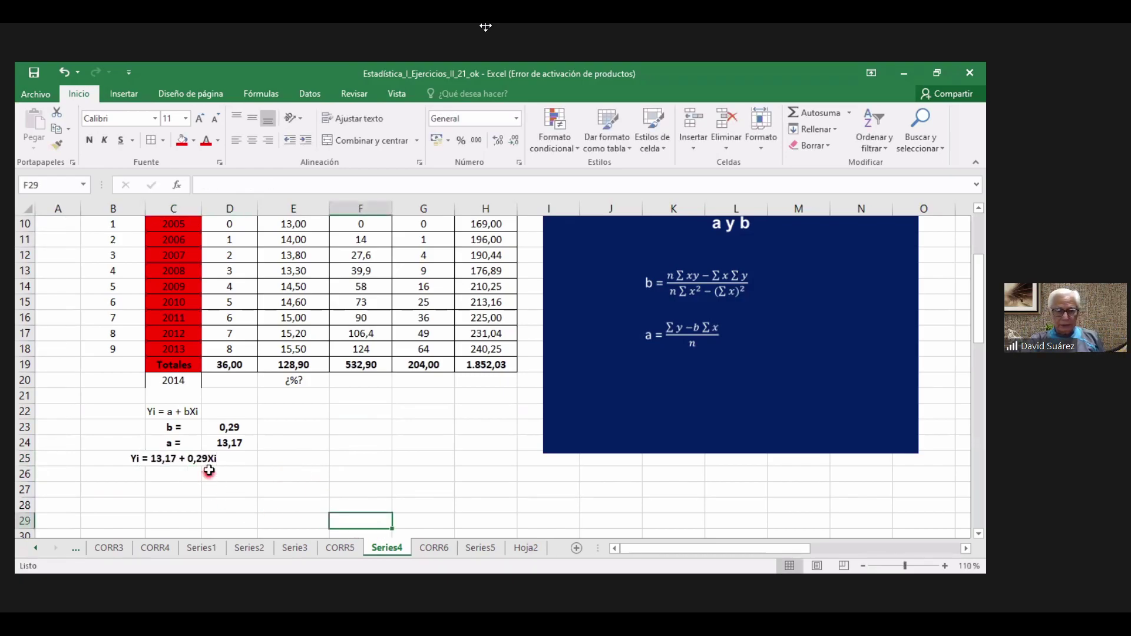
Step: Left-align the equation in C25 and fill C25:D25 with yellow
{"action": "left_click", "coordinate": [198, 459]}
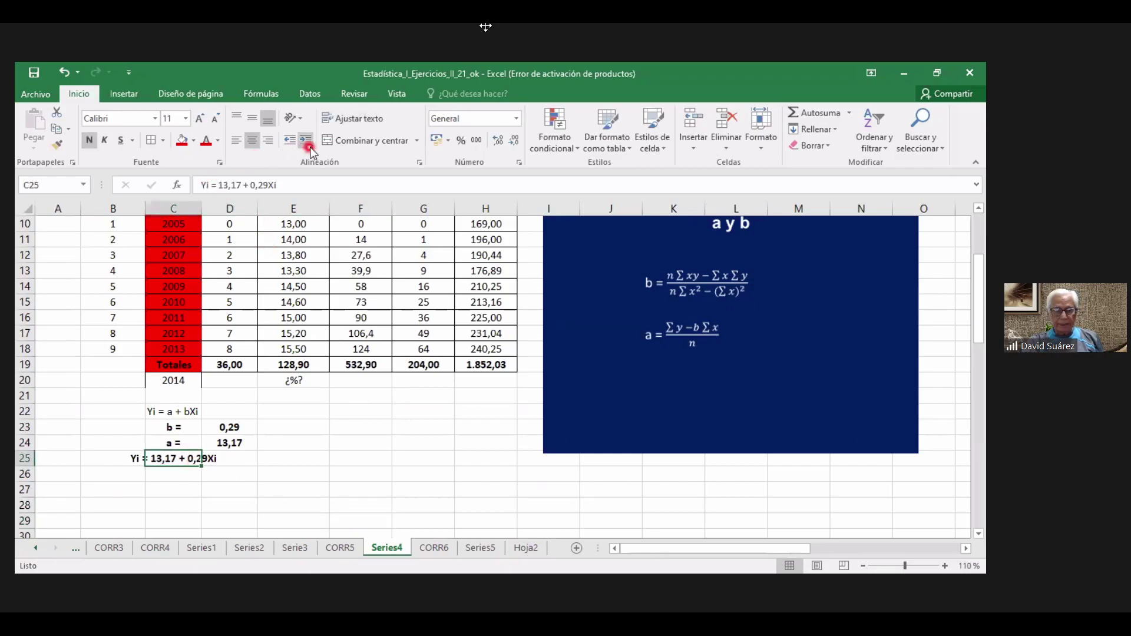
{"action": "left_click", "coordinate": [237, 140]}
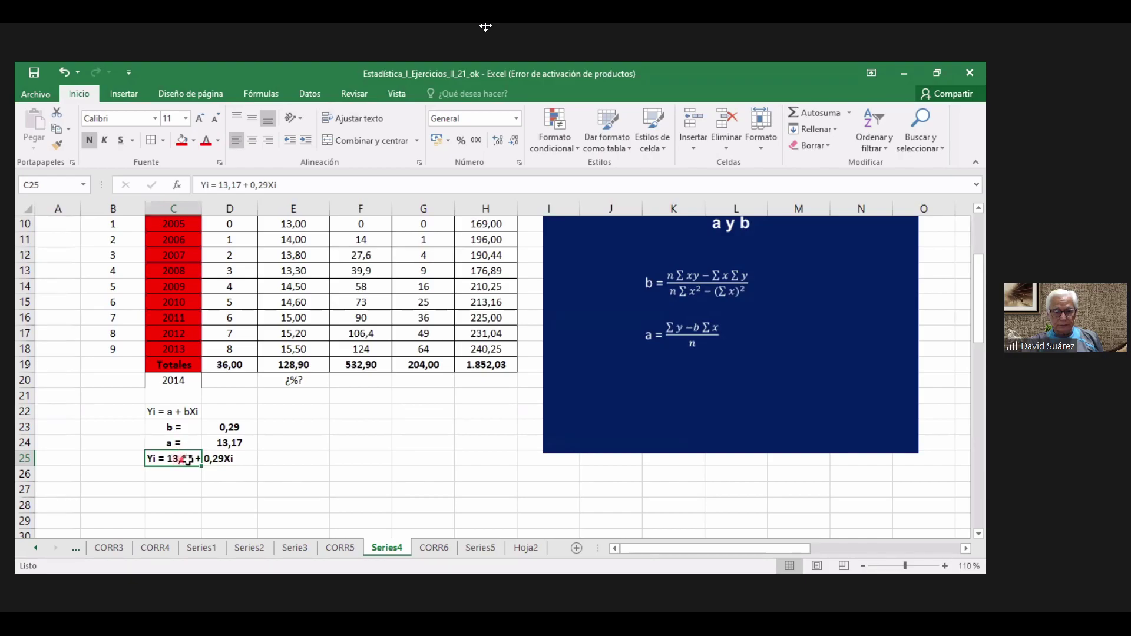
{"action": "left_click_drag", "start_coordinate": [184, 459], "coordinate": [248, 462]}
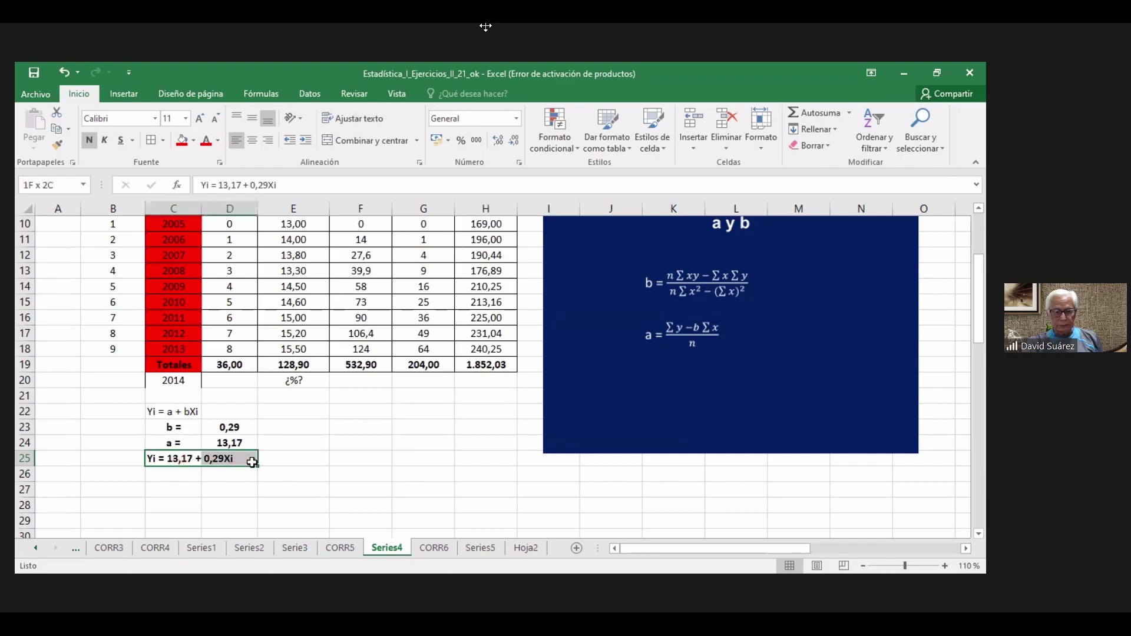
{"action": "left_click", "coordinate": [193, 140]}
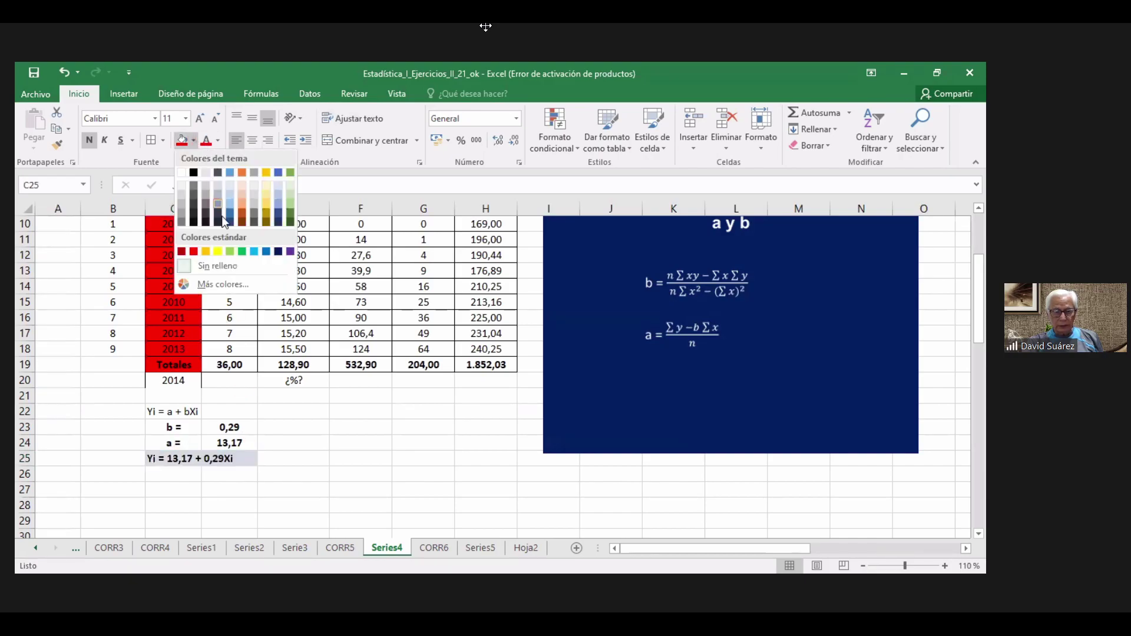
{"action": "left_click", "coordinate": [217, 252]}
{"action": "left_click", "coordinate": [340, 474]}
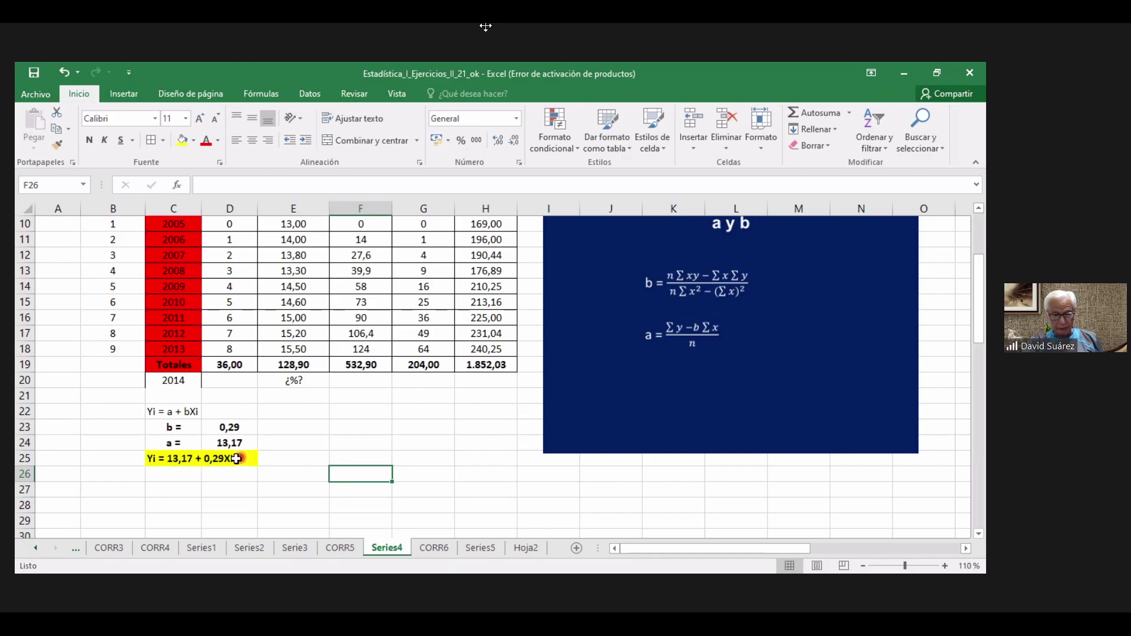
Step: Enter the label Y(2014) = in C27 for the projected result
{"action": "left_click", "coordinate": [177, 381]}
{"action": "left_click", "coordinate": [174, 486]}
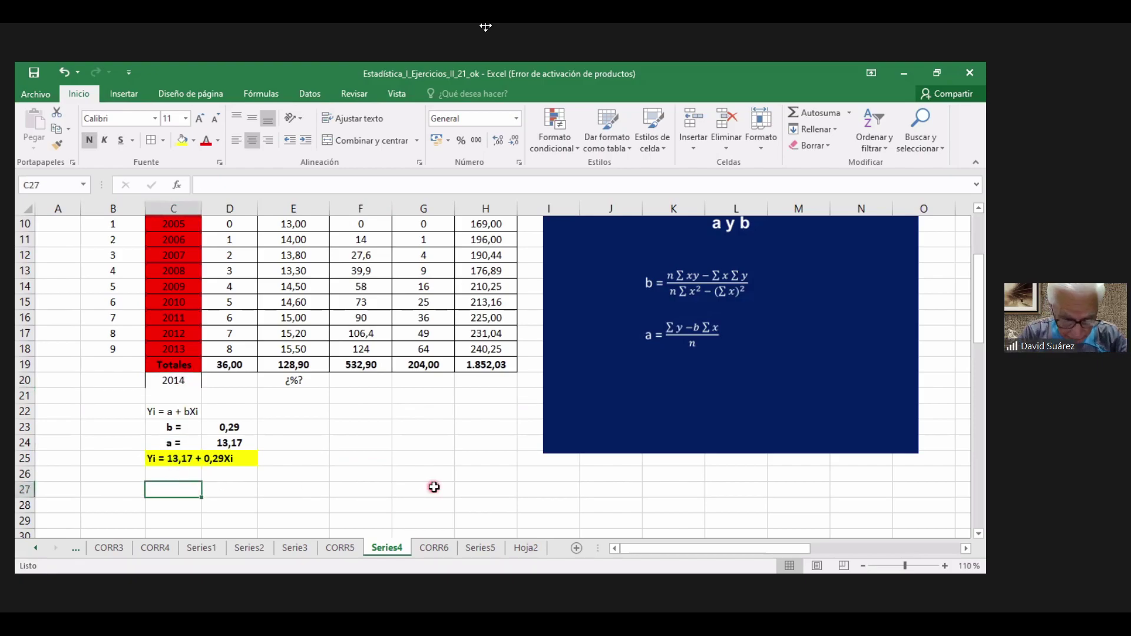
{"action": "type", "text": "Y(201"}
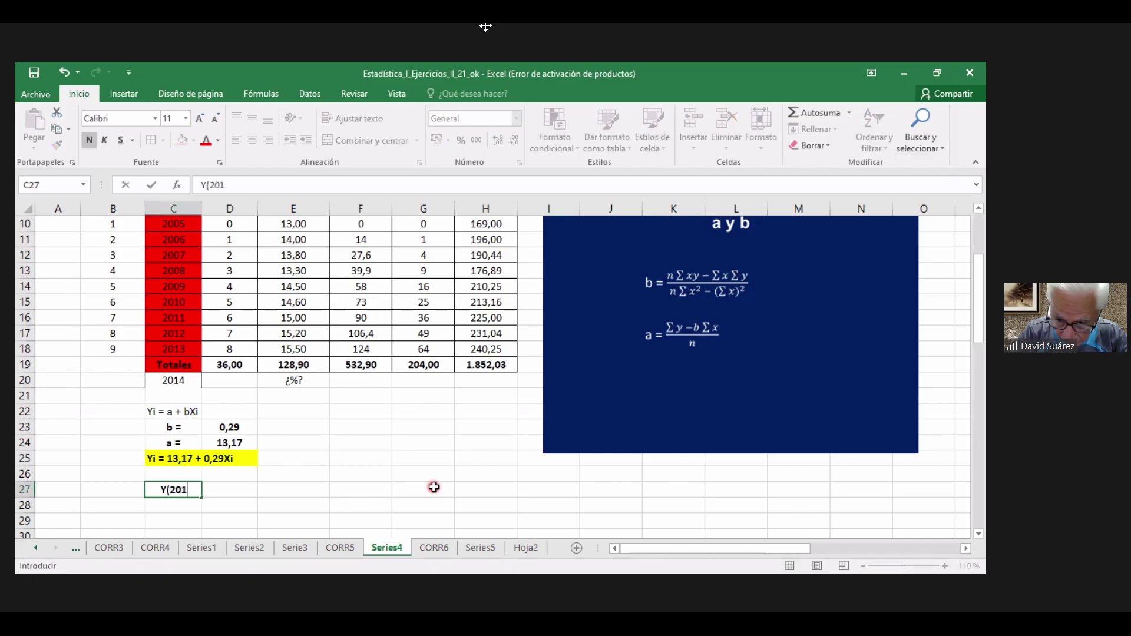
{"action": "type", "text": "4)"}
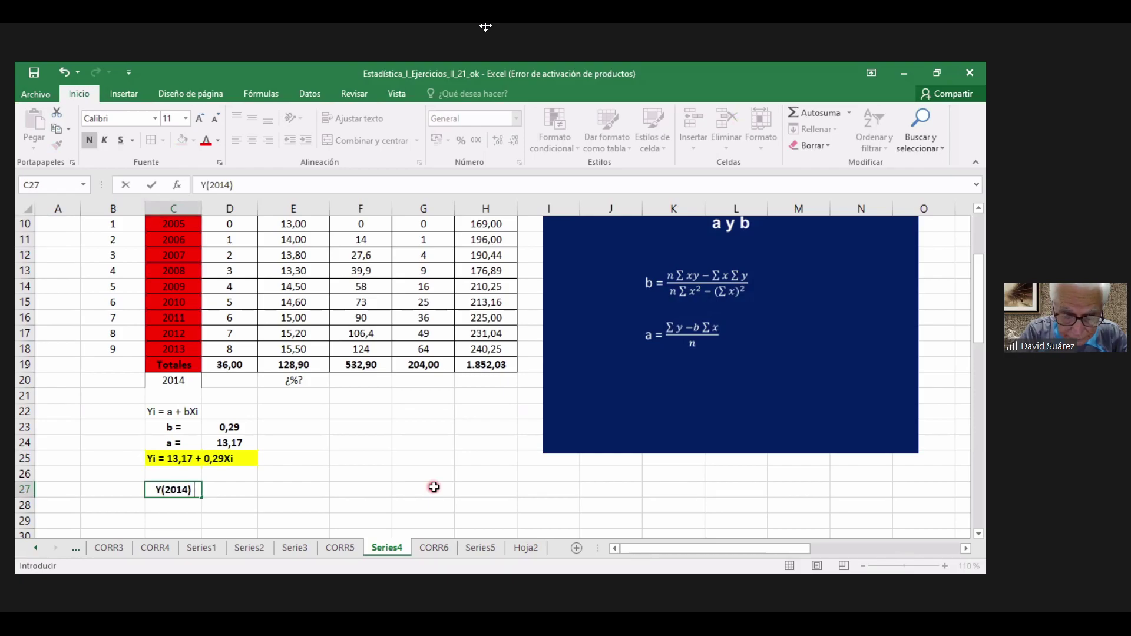
{"action": "type", "text": " ="}
{"action": "left_click", "coordinate": [434, 488]}
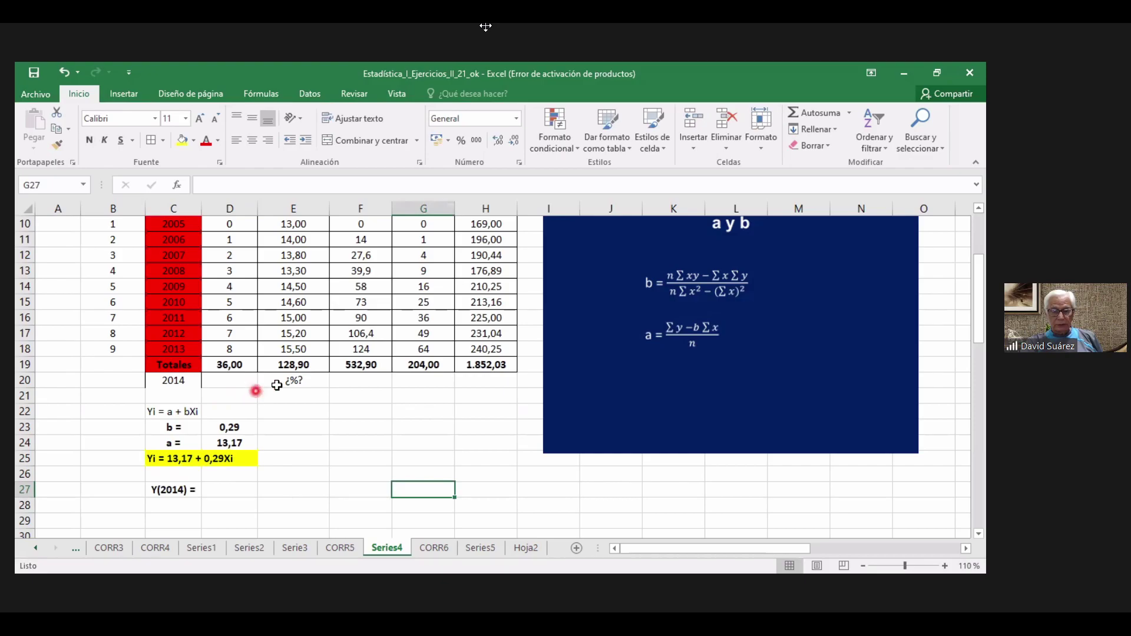
{"action": "left_click", "coordinate": [292, 382]}
{"action": "scroll", "coordinate": [317, 430], "scroll_direction": "up", "scroll_amount": 2}
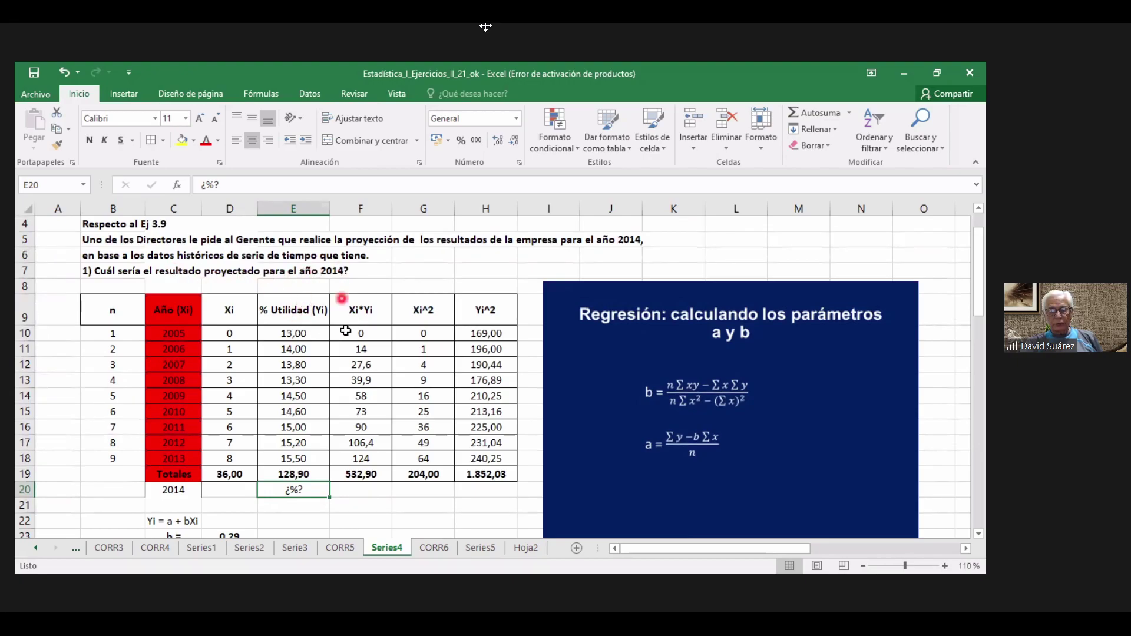
Step: Review question 1 on the 2014 projection against the data table, the regression equation and the empty Y(2014) cell
{"action": "scroll", "coordinate": [398, 520], "scroll_direction": "down", "scroll_amount": 1}
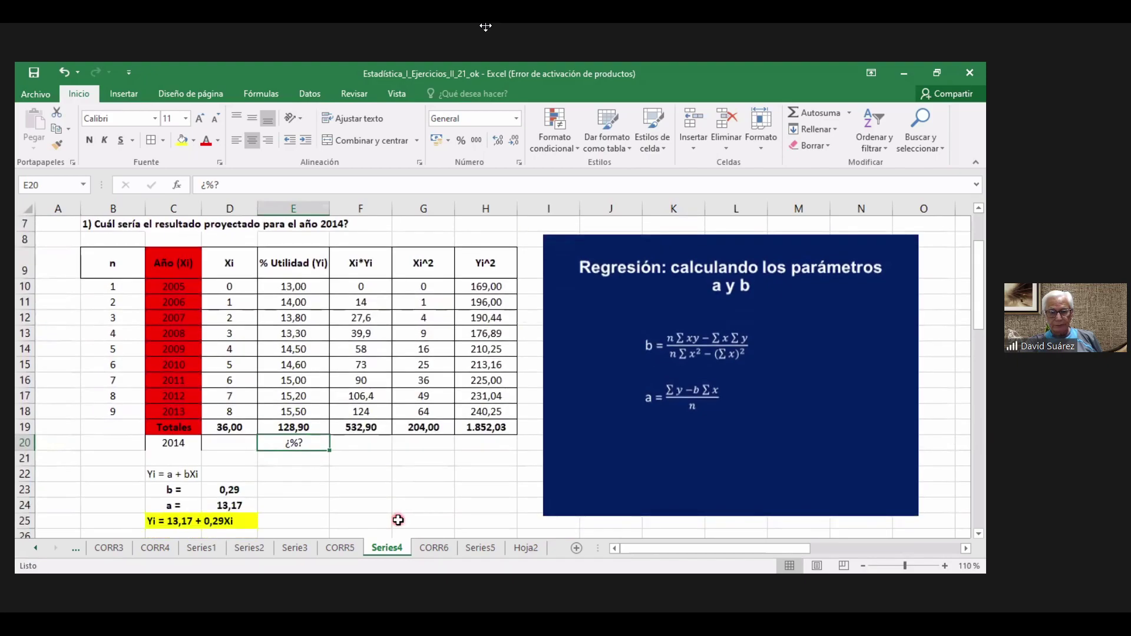
{"action": "scroll", "coordinate": [398, 520], "scroll_direction": "down", "scroll_amount": 1}
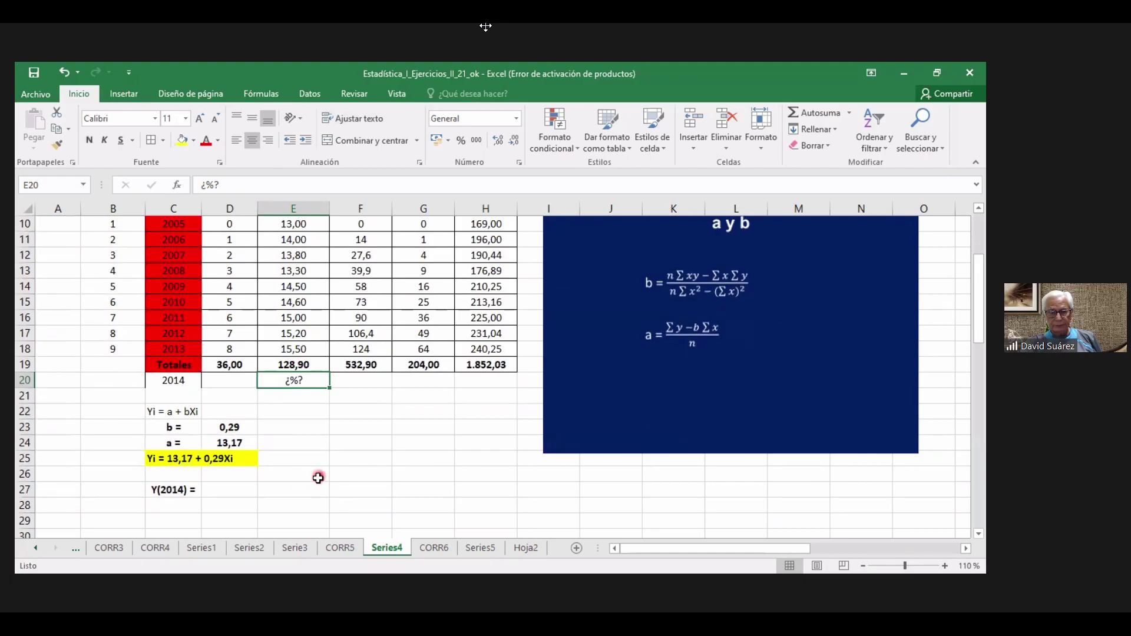
{"action": "left_click", "coordinate": [242, 489]}
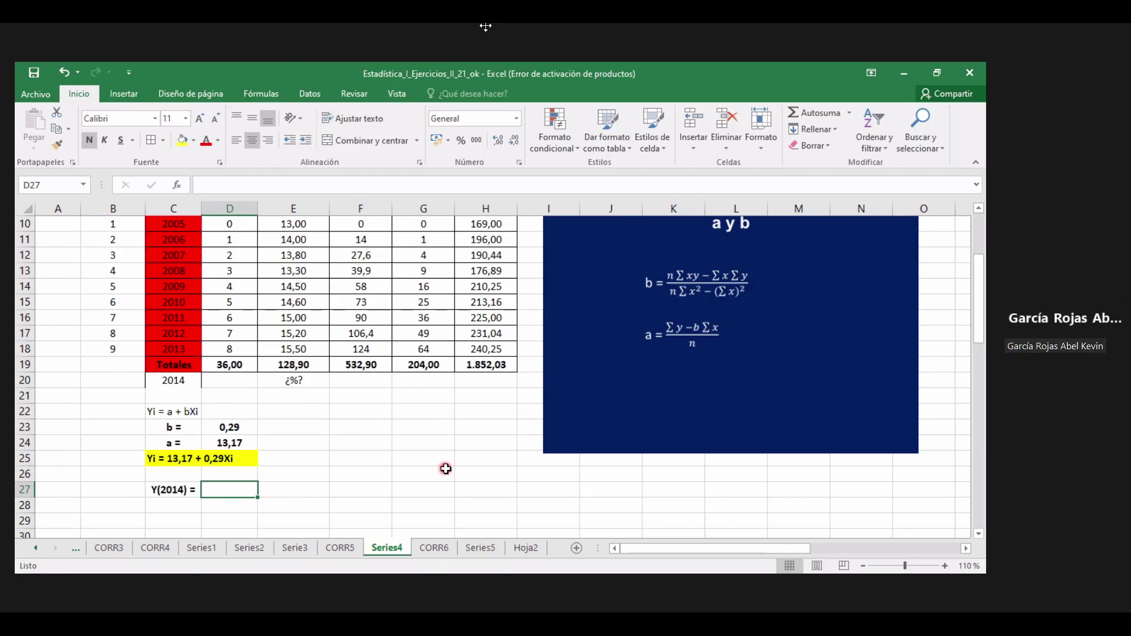
{"action": "scroll", "coordinate": [446, 475], "scroll_direction": "up", "scroll_amount": 2}
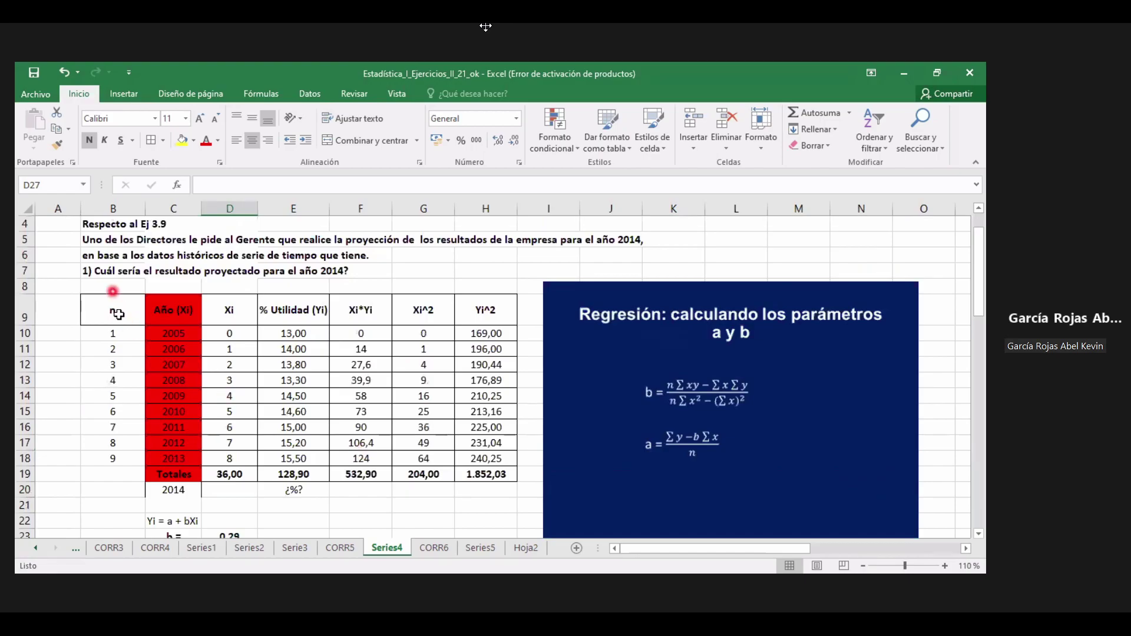
{"action": "left_click_drag", "start_coordinate": [87, 271], "coordinate": [362, 272]}
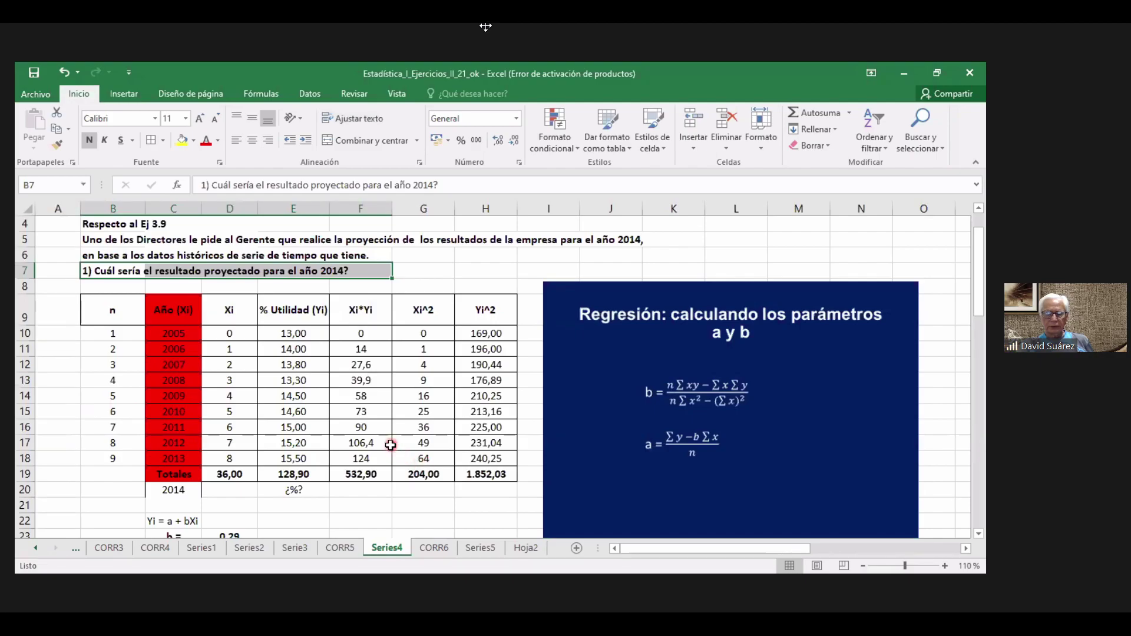
{"action": "scroll", "coordinate": [390, 444], "scroll_direction": "down", "scroll_amount": 2}
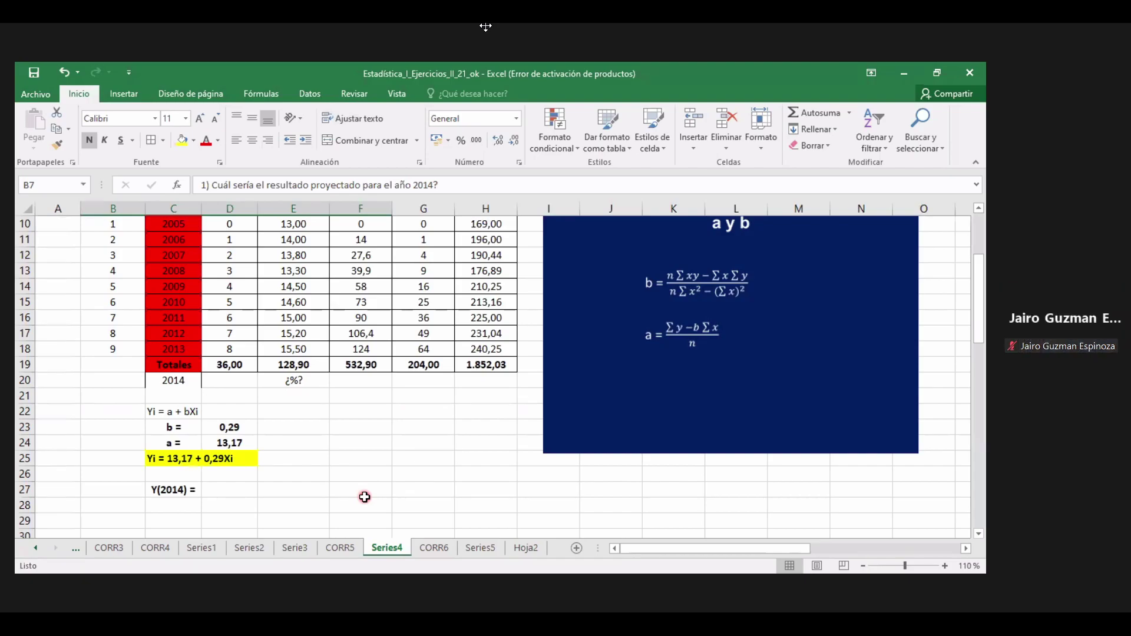
Step: Continue the Xi numbering past 2013 by entering 9 in D20 as the Xi value for 2014
{"action": "scroll", "coordinate": [300, 470], "scroll_direction": "up", "scroll_amount": 1}
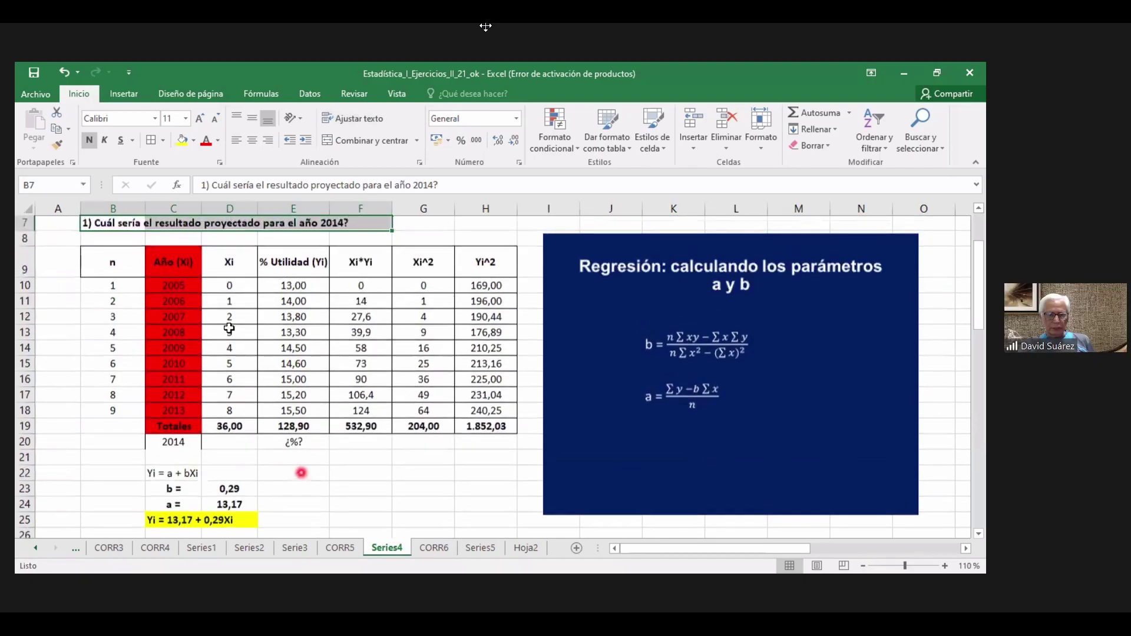
{"action": "left_click", "coordinate": [187, 410]}
{"action": "left_click", "coordinate": [246, 413]}
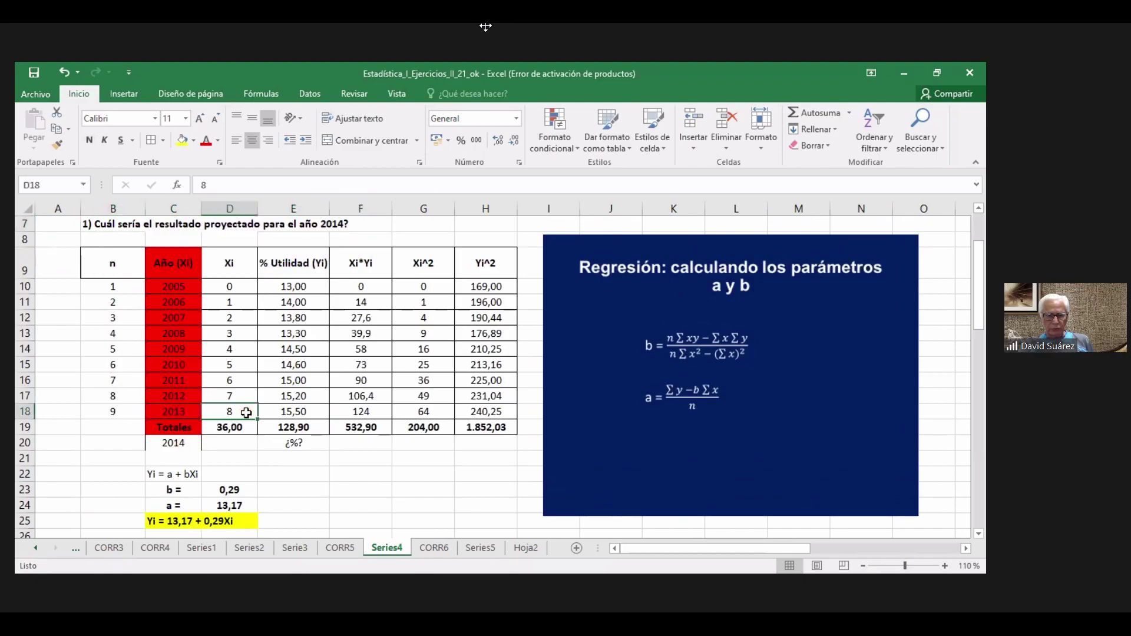
{"action": "left_click", "coordinate": [180, 442]}
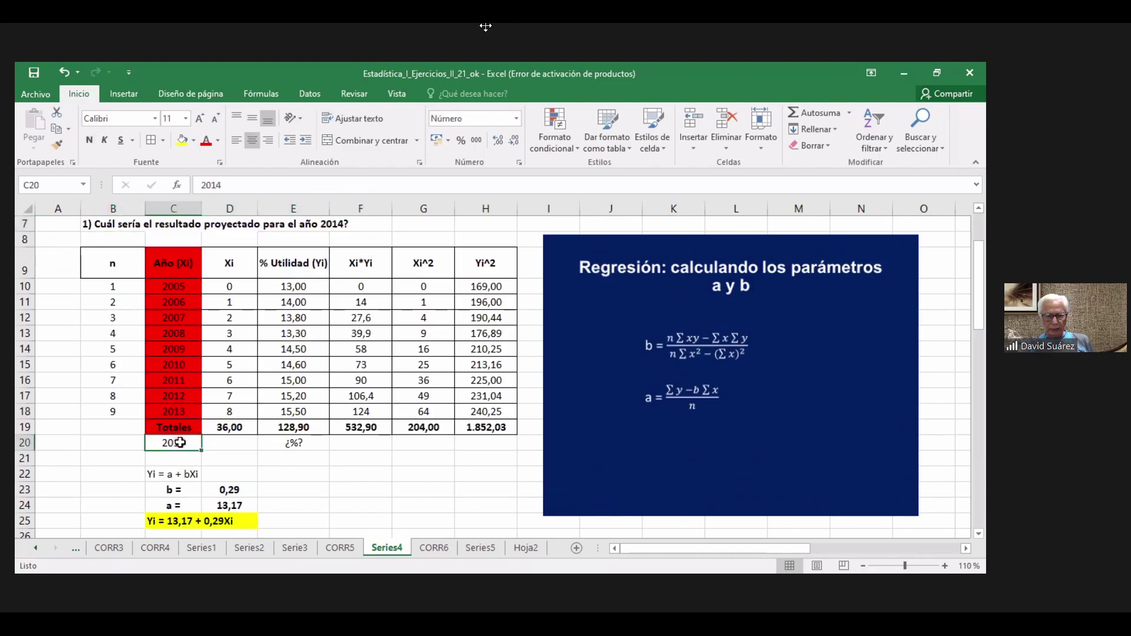
{"action": "left_click", "coordinate": [245, 440]}
{"action": "type", "text": "9"}
{"action": "key", "text": "Return"}
Step: Enter 121,14 as the Y(2014) result in D27 and compare it with the yearly % Utilidad values in E10:E18
{"action": "scroll", "coordinate": [248, 441], "scroll_direction": "down", "scroll_amount": 1}
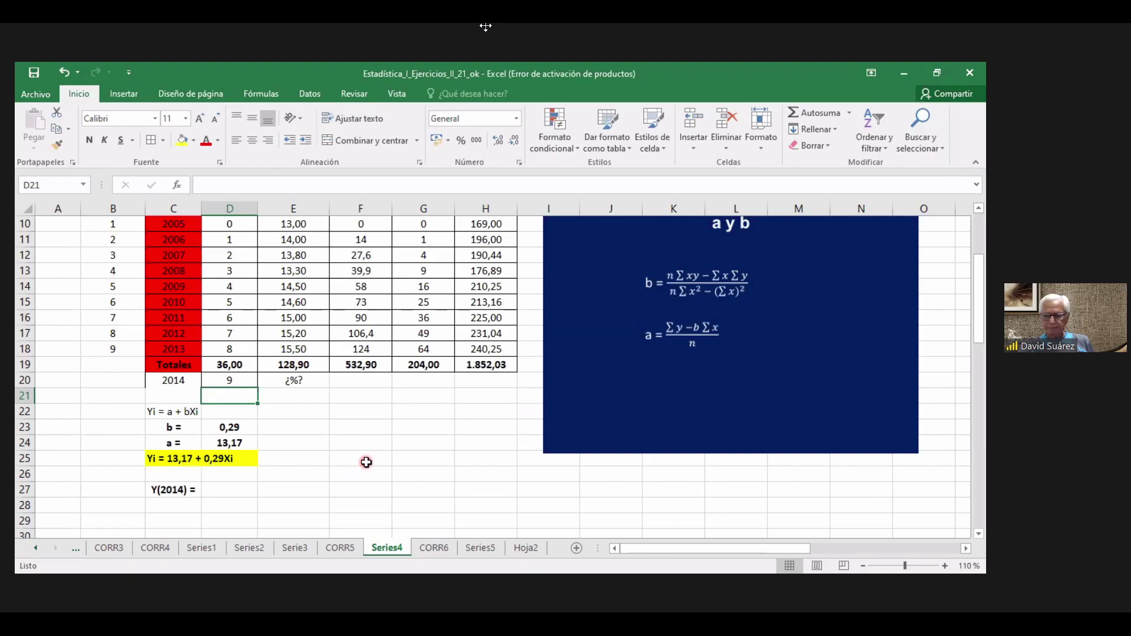
{"action": "left_click", "coordinate": [219, 490]}
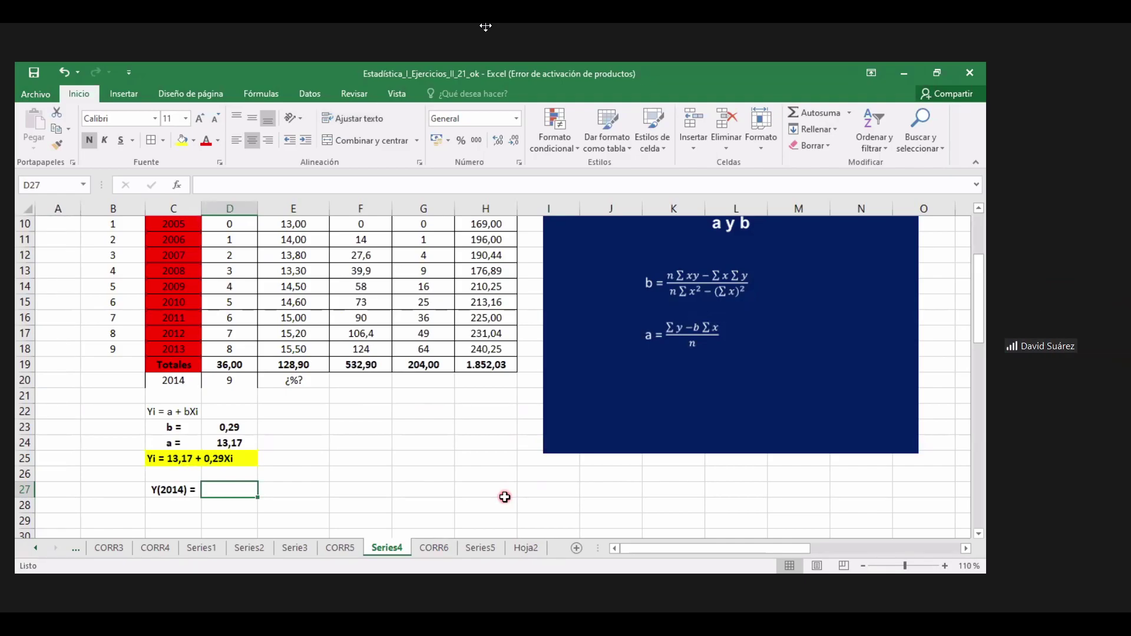
{"action": "type", "text": "121,14"}
{"action": "key", "text": "Return"}
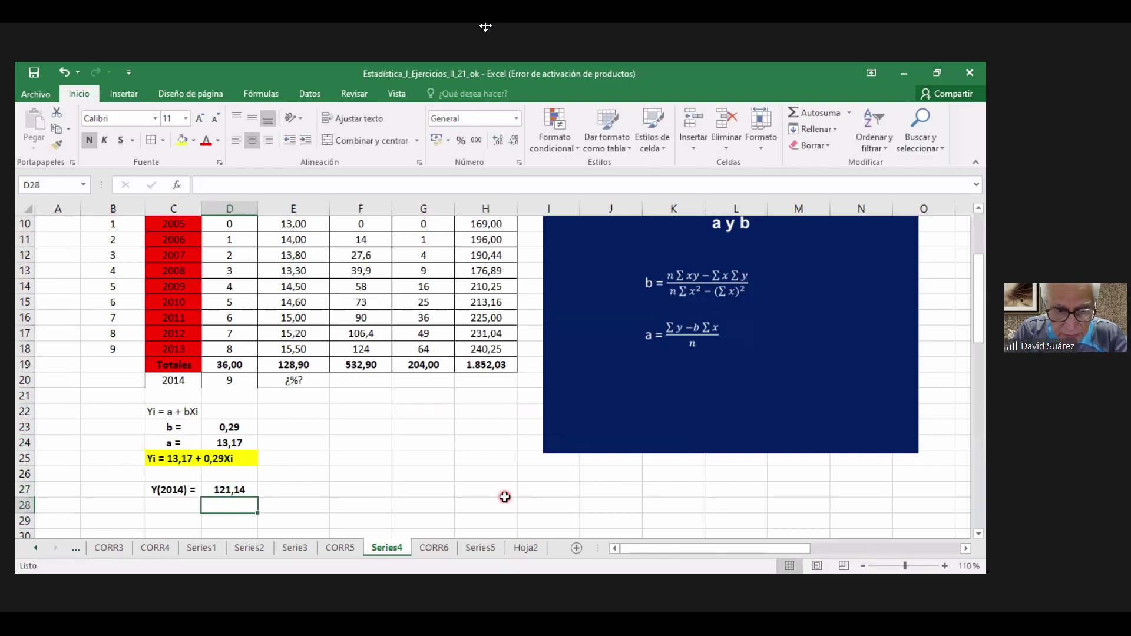
{"action": "scroll", "coordinate": [379, 412], "scroll_direction": "up", "scroll_amount": 2}
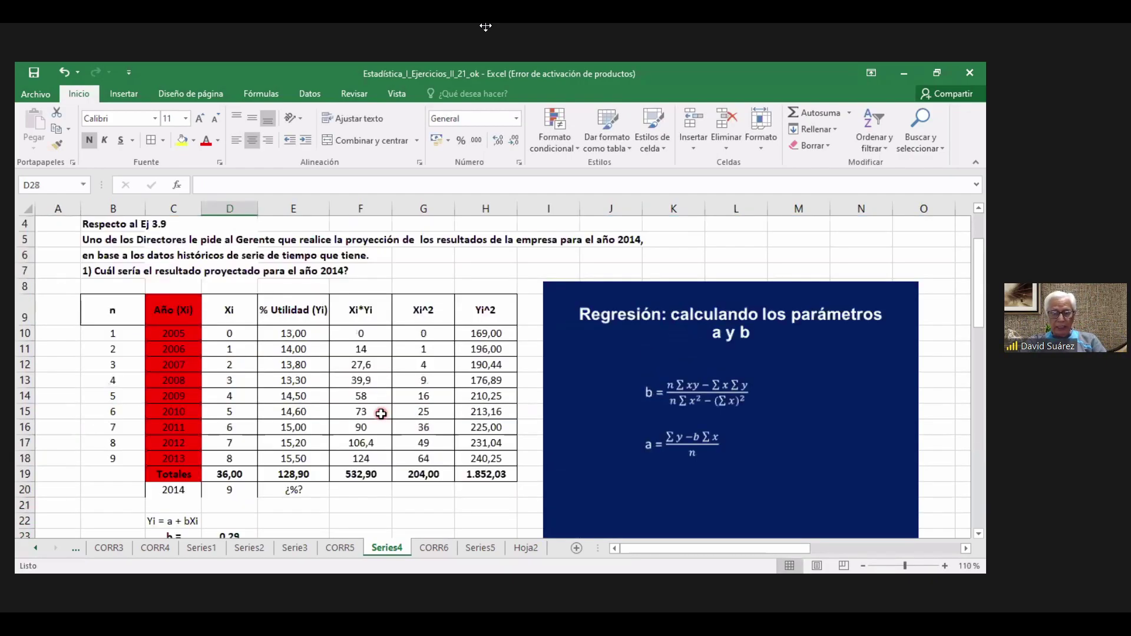
{"action": "left_click_drag", "start_coordinate": [298, 334], "coordinate": [291, 456]}
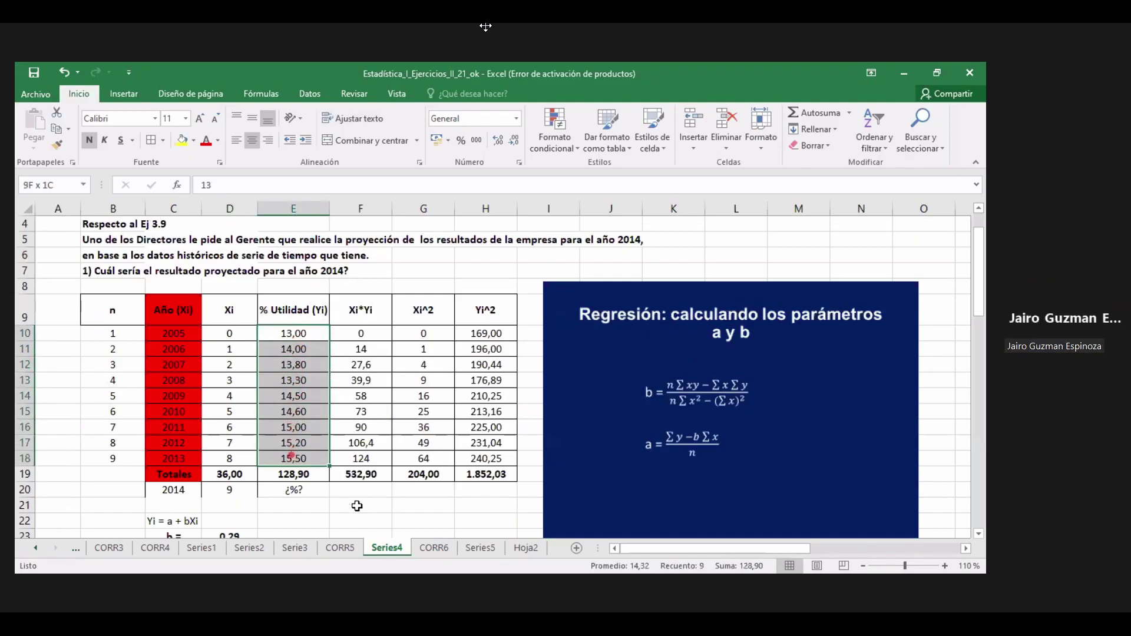
{"action": "scroll", "coordinate": [357, 506], "scroll_direction": "down", "scroll_amount": 2}
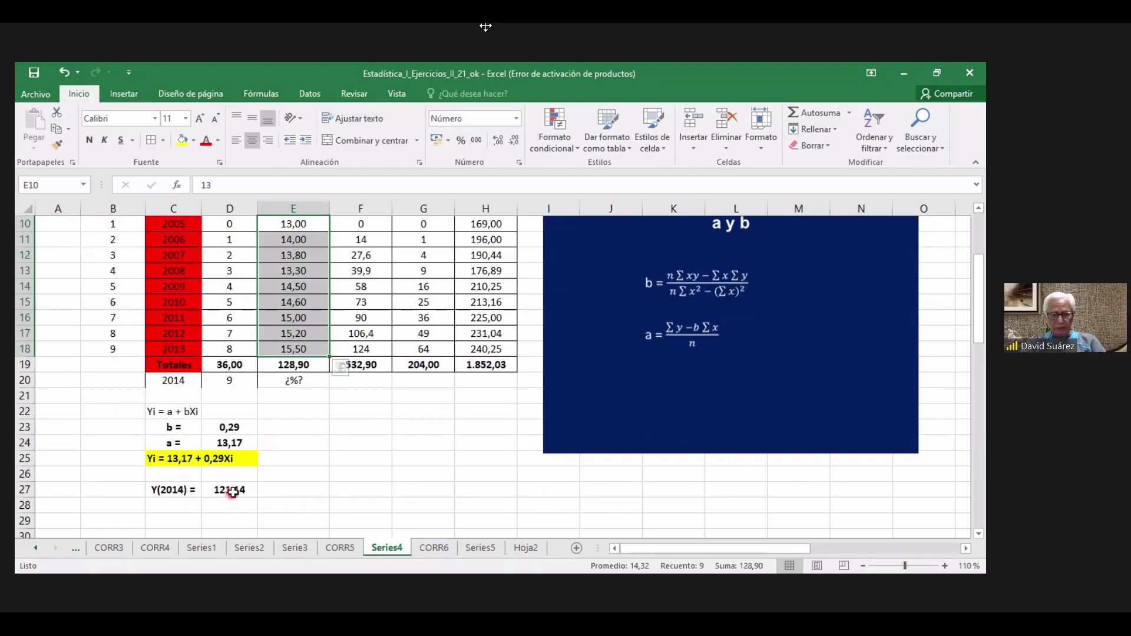
{"action": "left_click", "coordinate": [325, 481]}
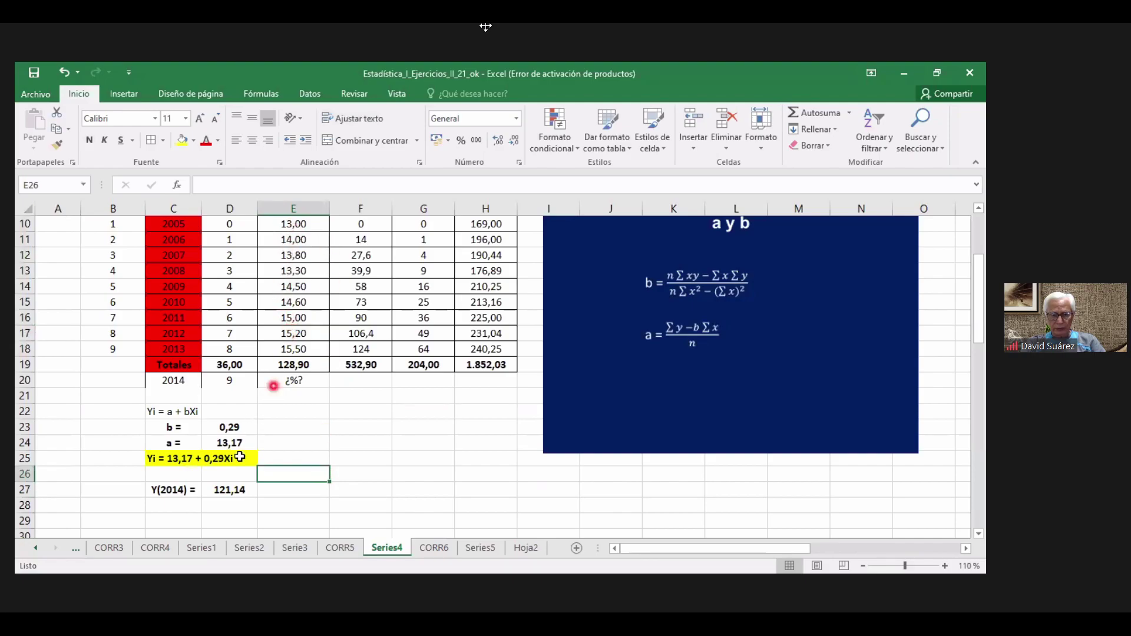
Step: Replace the Y(2014) result in D27 with 15,76
{"action": "left_click", "coordinate": [238, 490]}
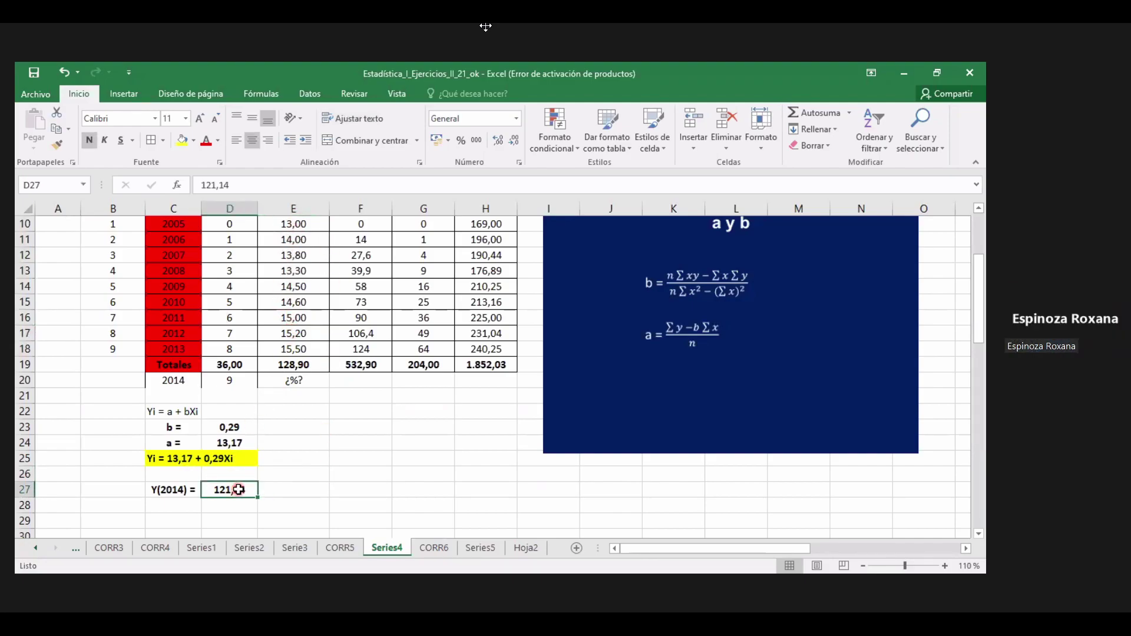
{"action": "key", "text": "Delete"}
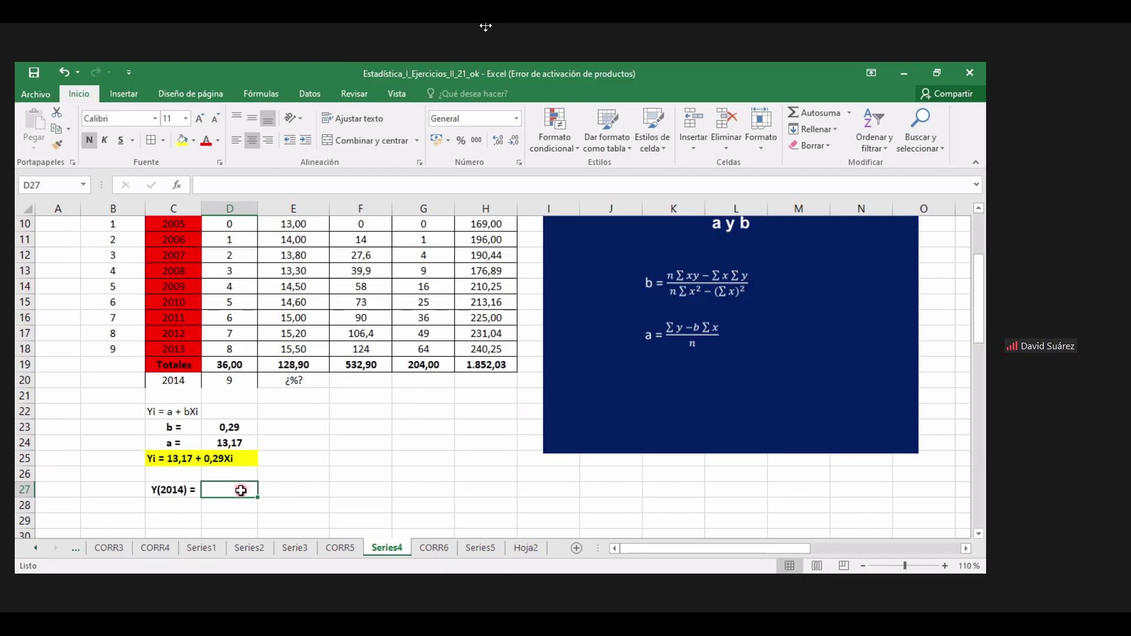
{"action": "type", "text": "15,"}
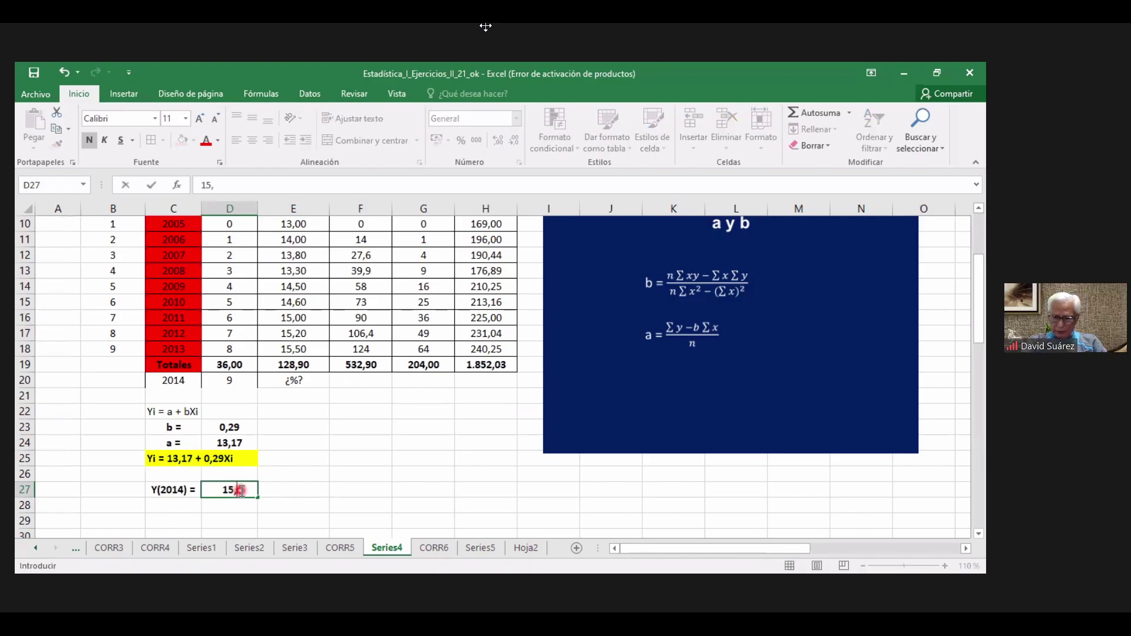
{"action": "type", "text": "76"}
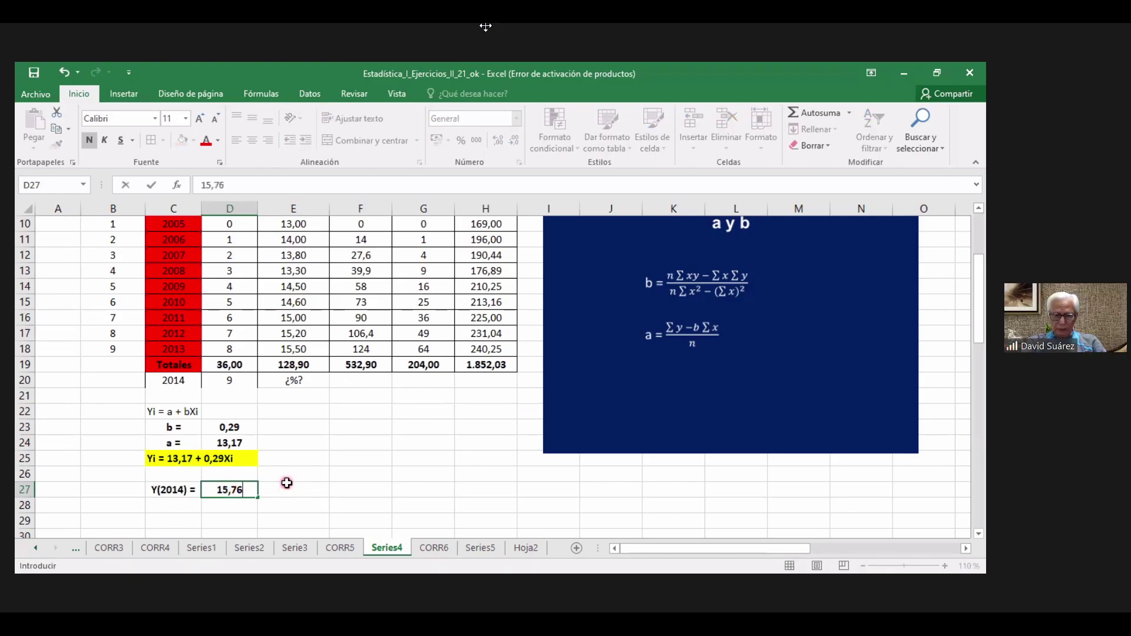
Step: Enter the unit % in E27 beside the Y(2014) result, centered and bold
{"action": "left_click", "coordinate": [290, 485]}
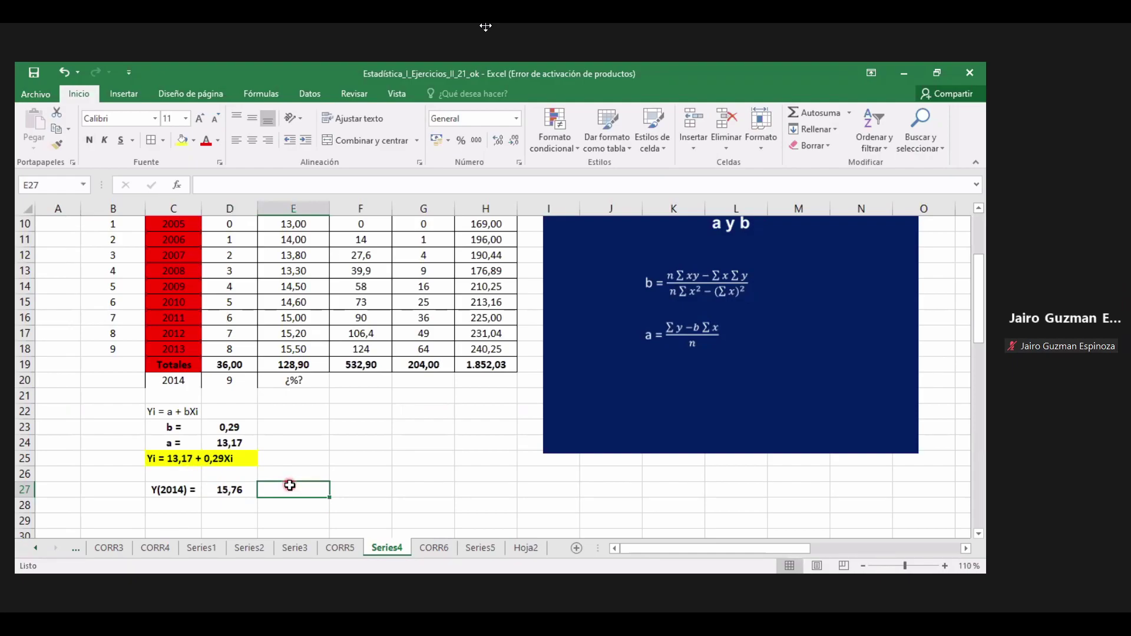
{"action": "type", "text": "%"}
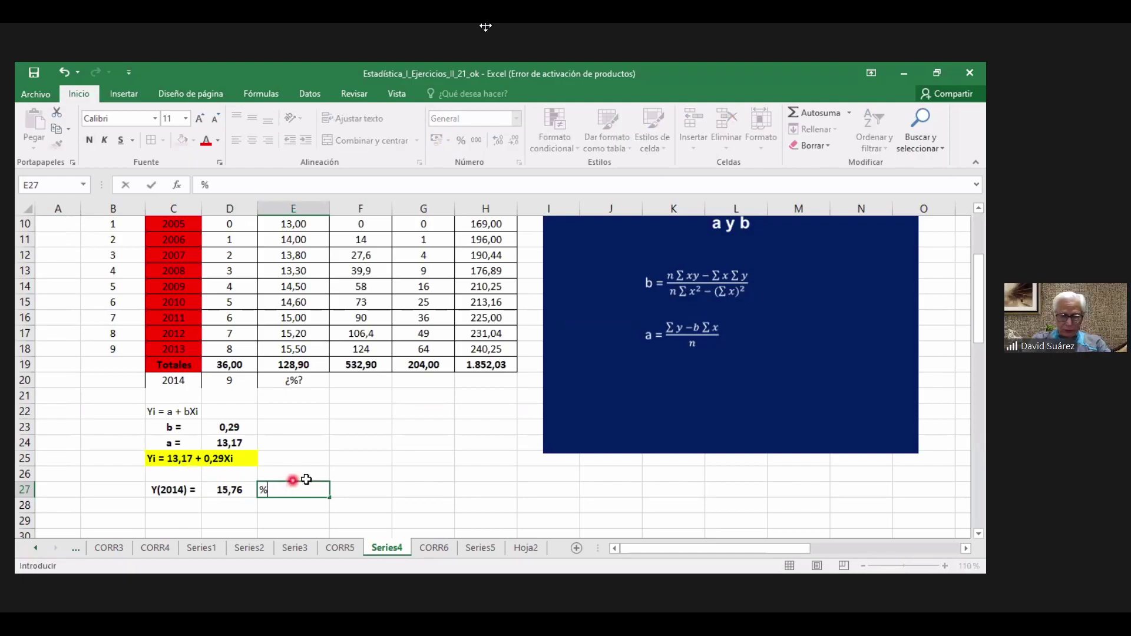
{"action": "left_click", "coordinate": [377, 501]}
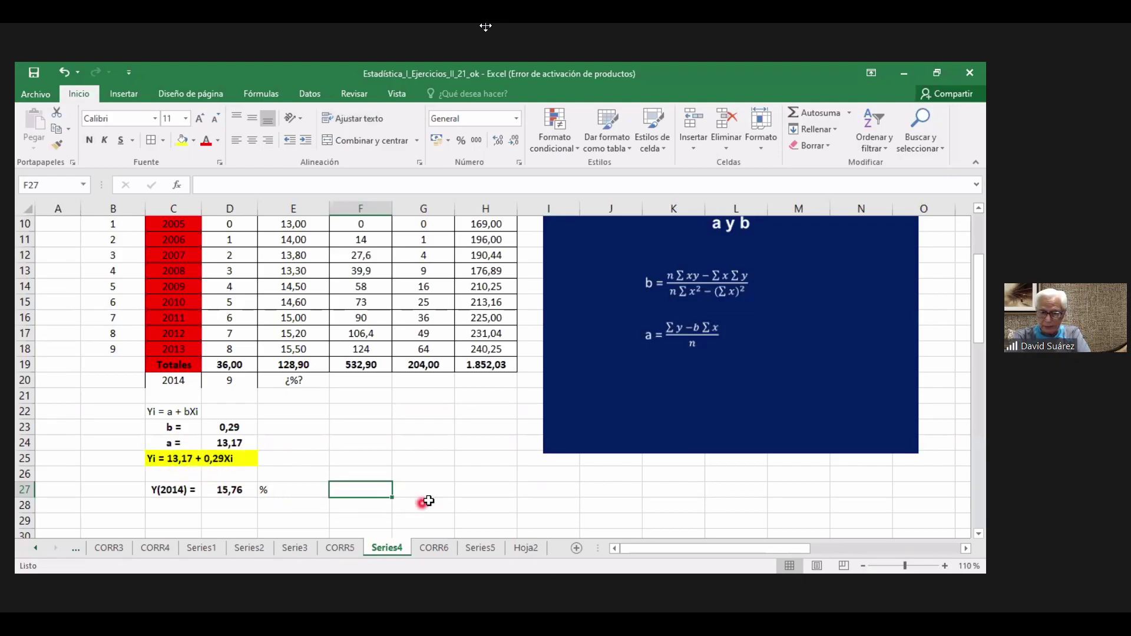
{"action": "left_click", "coordinate": [302, 488]}
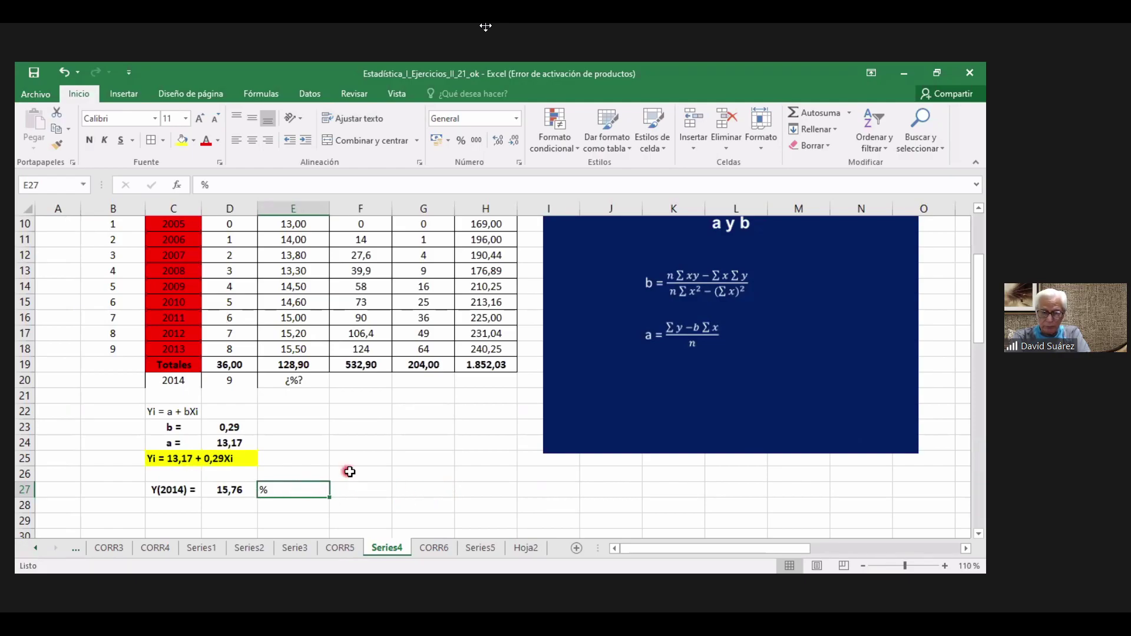
{"action": "left_click", "coordinate": [256, 144]}
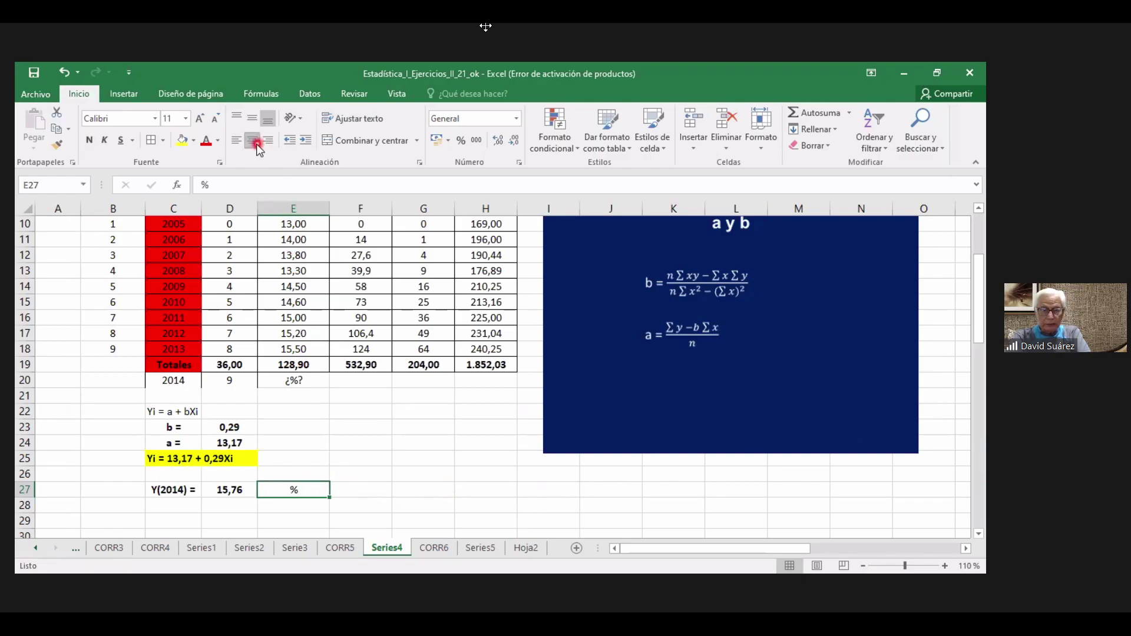
{"action": "left_click", "coordinate": [90, 140]}
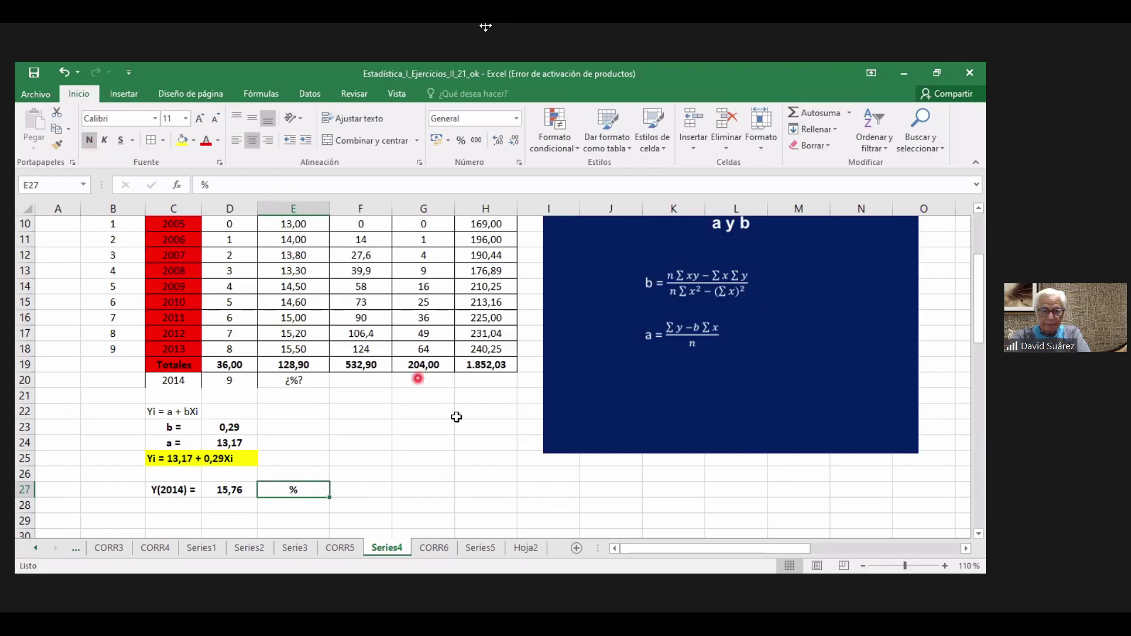
{"action": "left_click", "coordinate": [429, 451]}
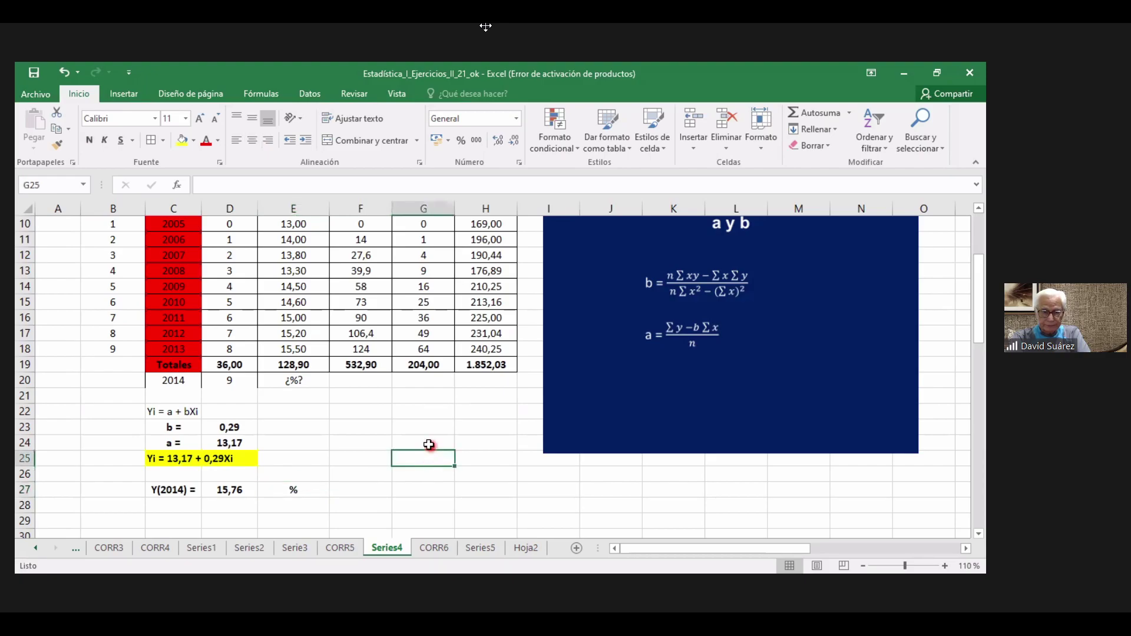
Step: Check the Y(2014) result in D27 against the equation in C25 and the 2014 Xi value in D20
{"action": "left_click", "coordinate": [234, 492]}
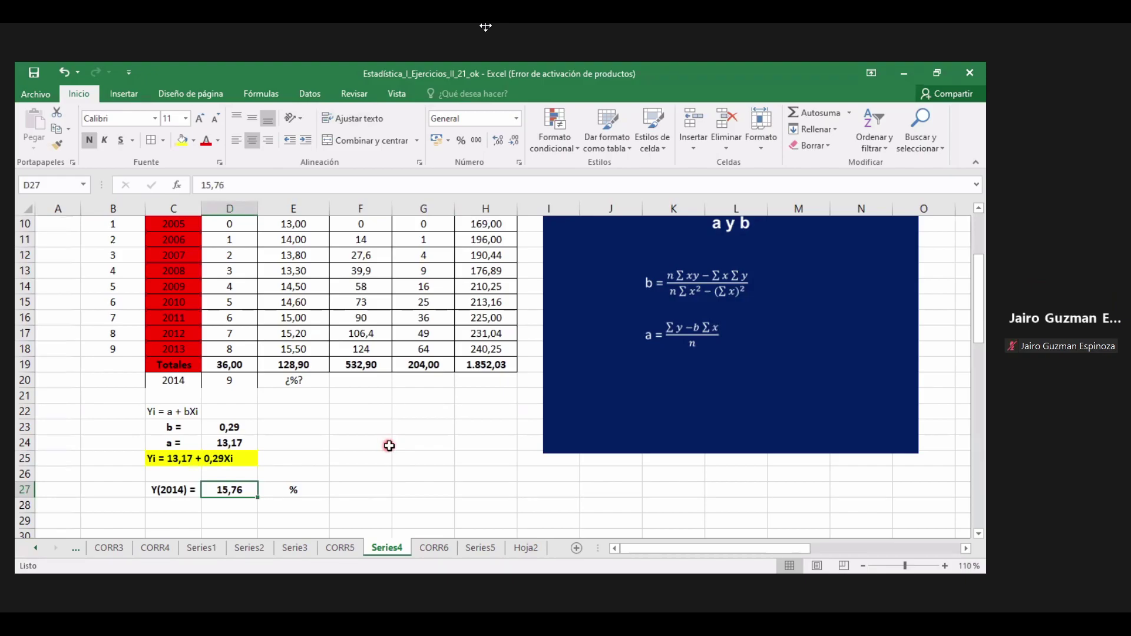
{"action": "scroll", "coordinate": [389, 446], "scroll_direction": "up", "scroll_amount": 2}
{"action": "scroll", "coordinate": [377, 427], "scroll_direction": "down", "scroll_amount": 2}
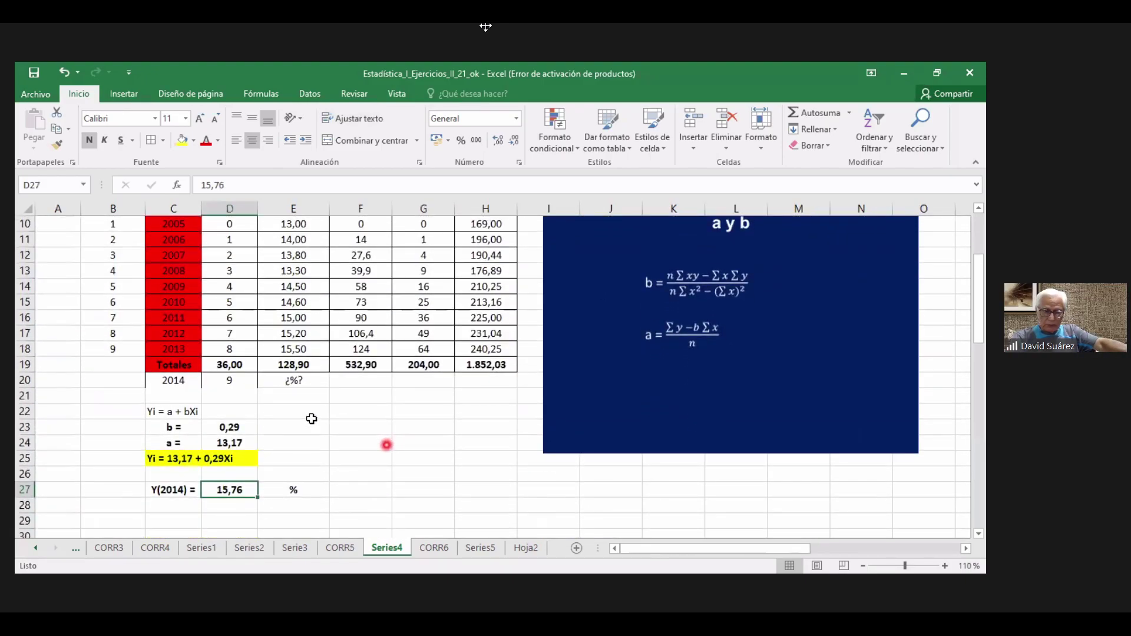
{"action": "scroll", "coordinate": [312, 419], "scroll_direction": "up", "scroll_amount": 2}
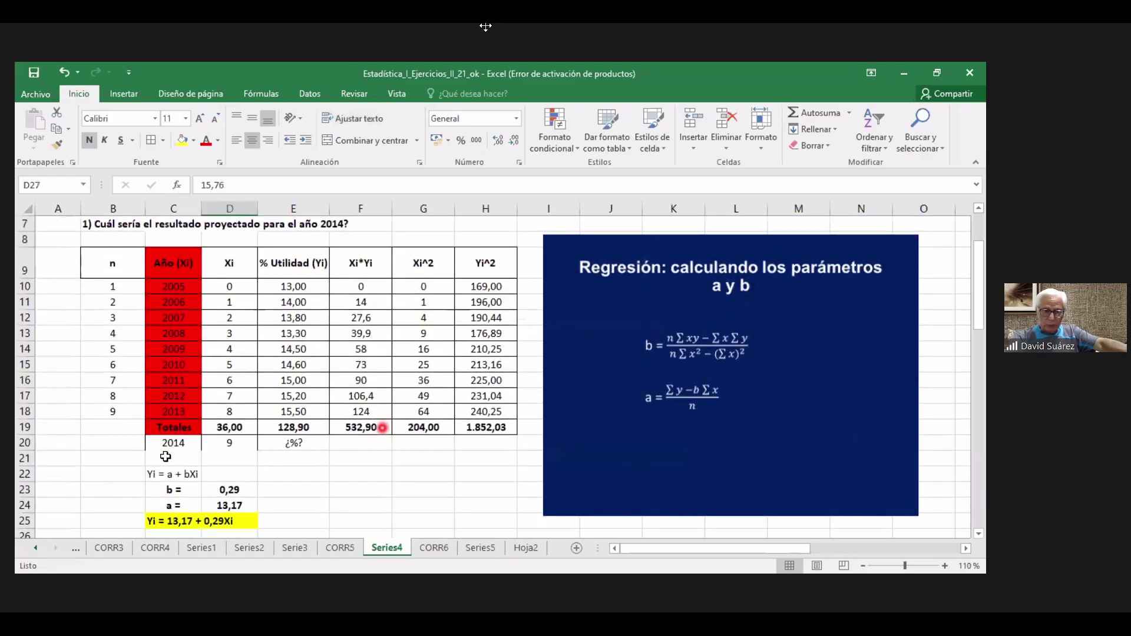
{"action": "scroll", "coordinate": [176, 457], "scroll_direction": "down", "scroll_amount": 2}
{"action": "scroll", "coordinate": [200, 458], "scroll_direction": "up", "scroll_amount": 2}
{"action": "scroll", "coordinate": [224, 460], "scroll_direction": "down", "scroll_amount": 2}
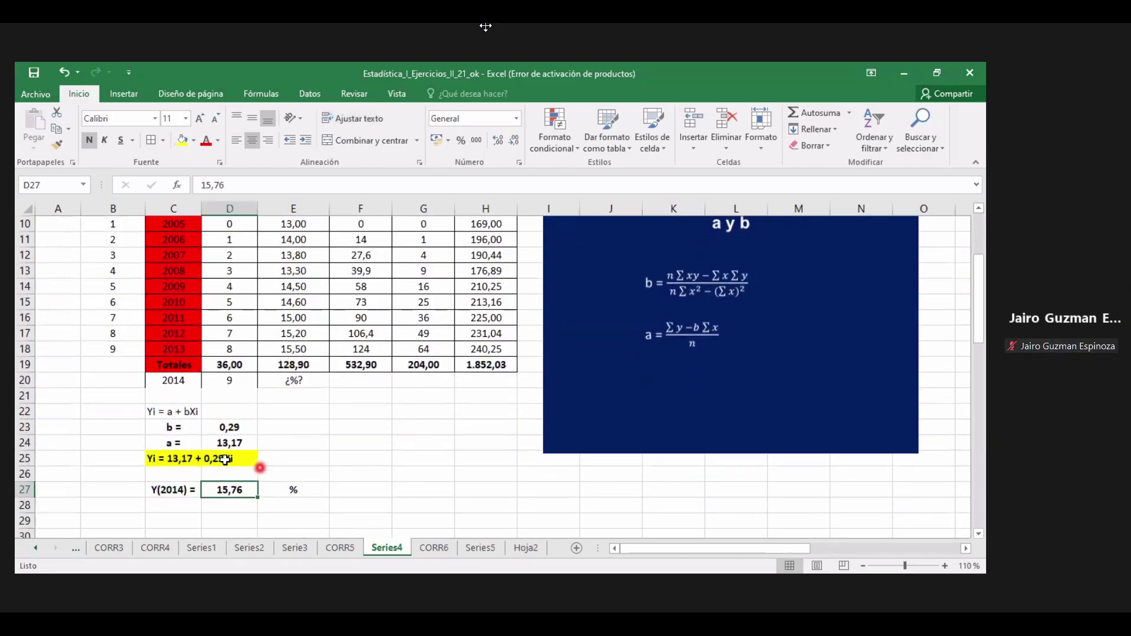
{"action": "left_click", "coordinate": [177, 459]}
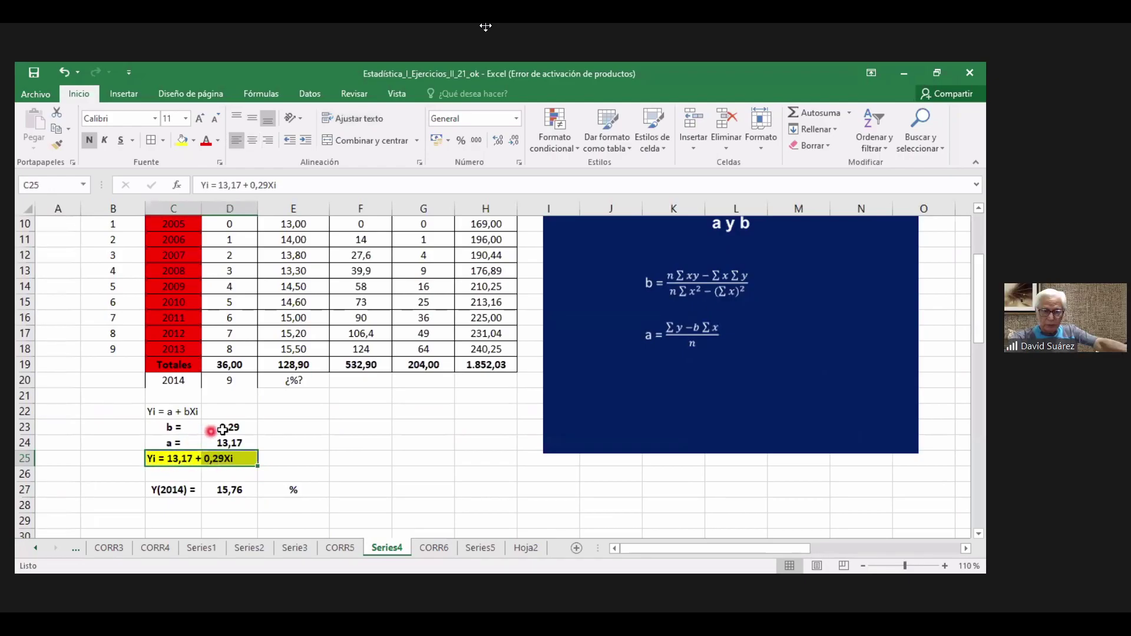
{"action": "left_click", "coordinate": [299, 463]}
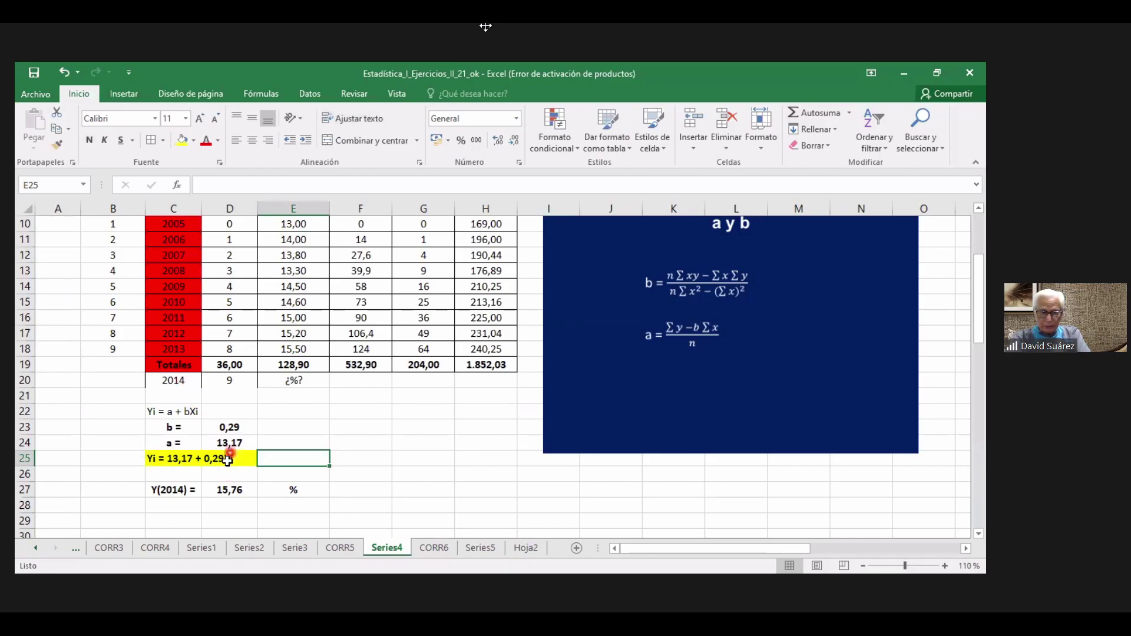
{"action": "left_click", "coordinate": [233, 384]}
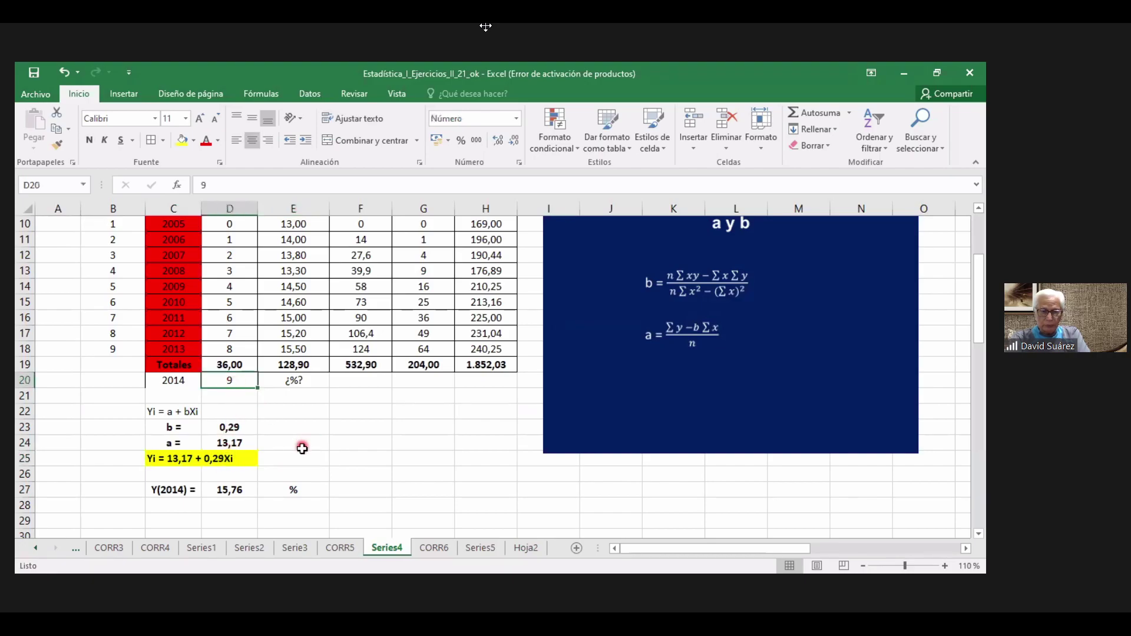
{"action": "left_click", "coordinate": [230, 494]}
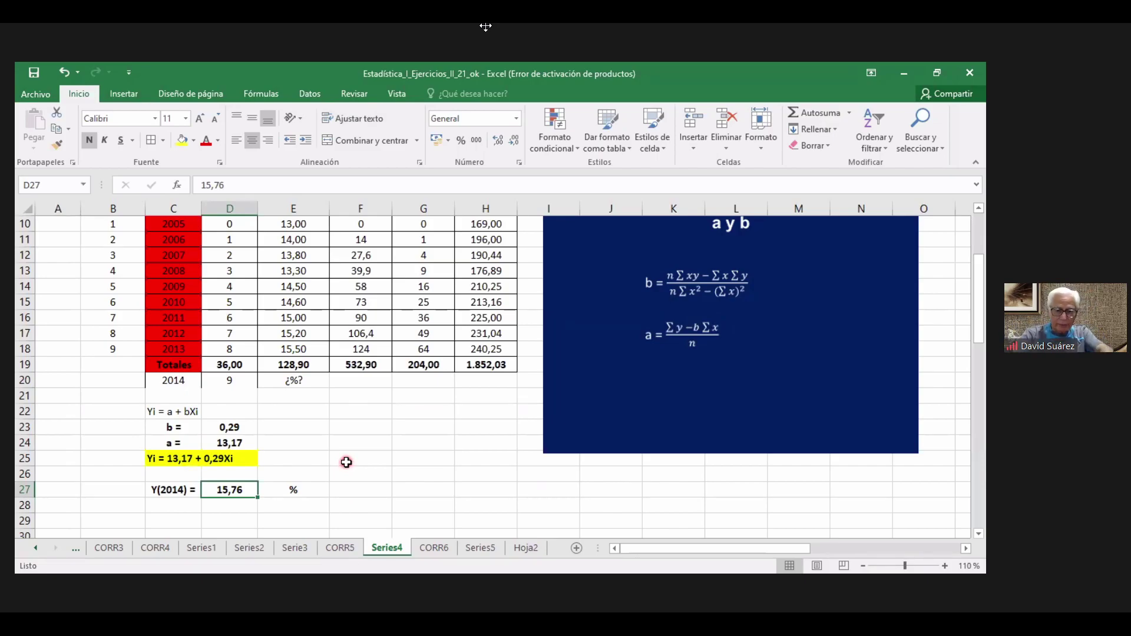
Step: Delete the empty rows 28 to 31 between the Y(2014) result and question 2
{"action": "scroll", "coordinate": [346, 465], "scroll_direction": "down", "scroll_amount": 1}
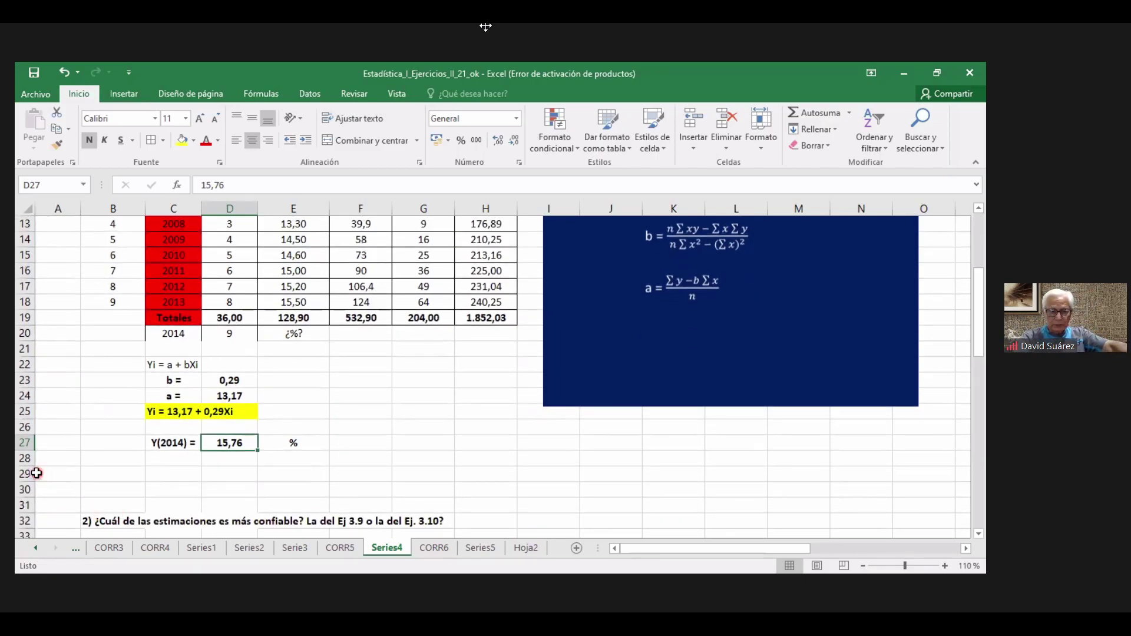
{"action": "left_click", "coordinate": [22, 463]}
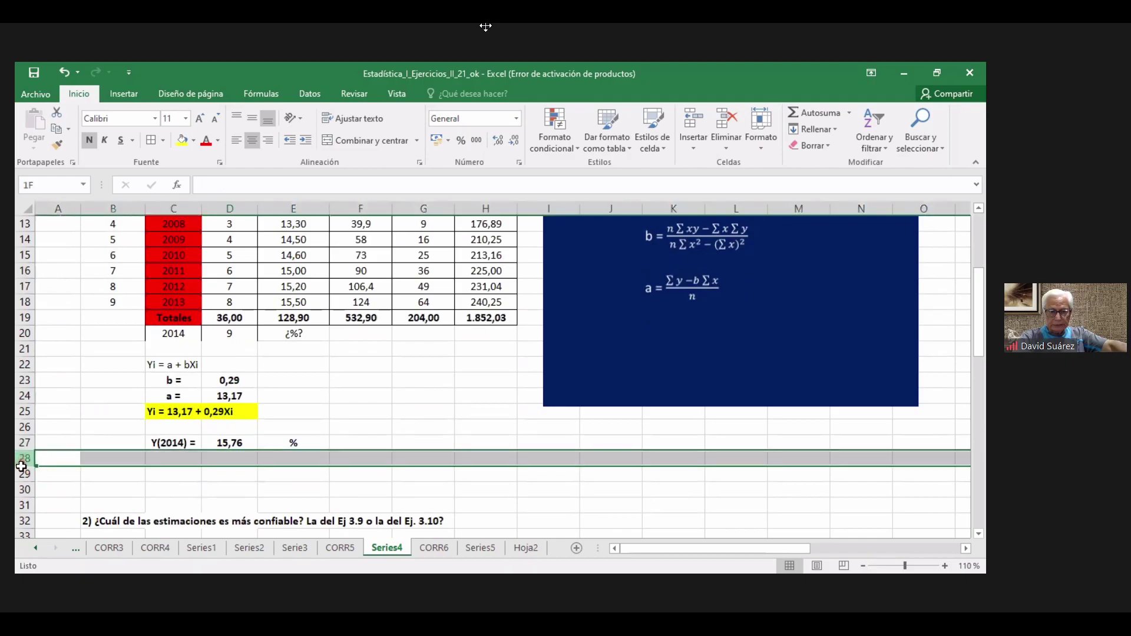
{"action": "left_click_drag", "start_coordinate": [17, 504], "coordinate": [18, 505]}
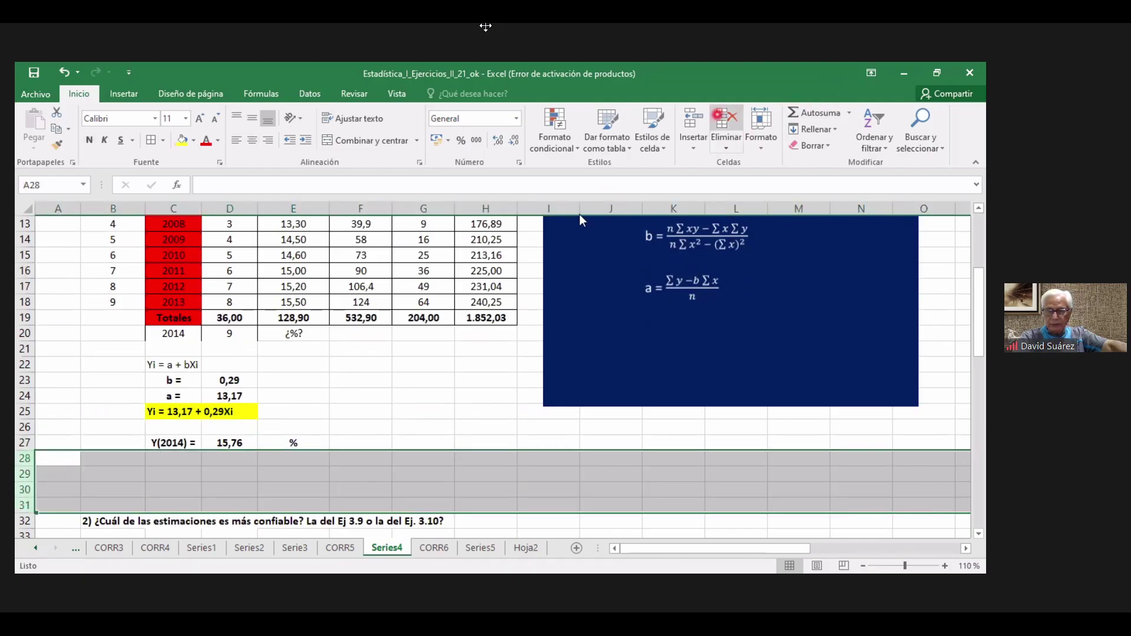
{"action": "left_click", "coordinate": [726, 121]}
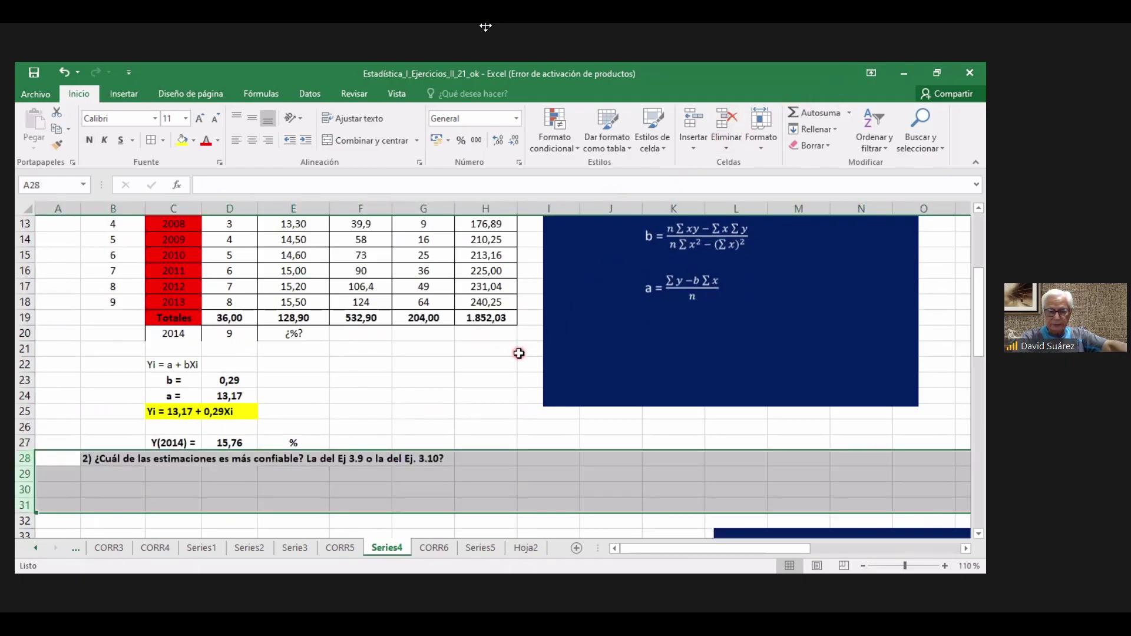
{"action": "left_click", "coordinate": [531, 349]}
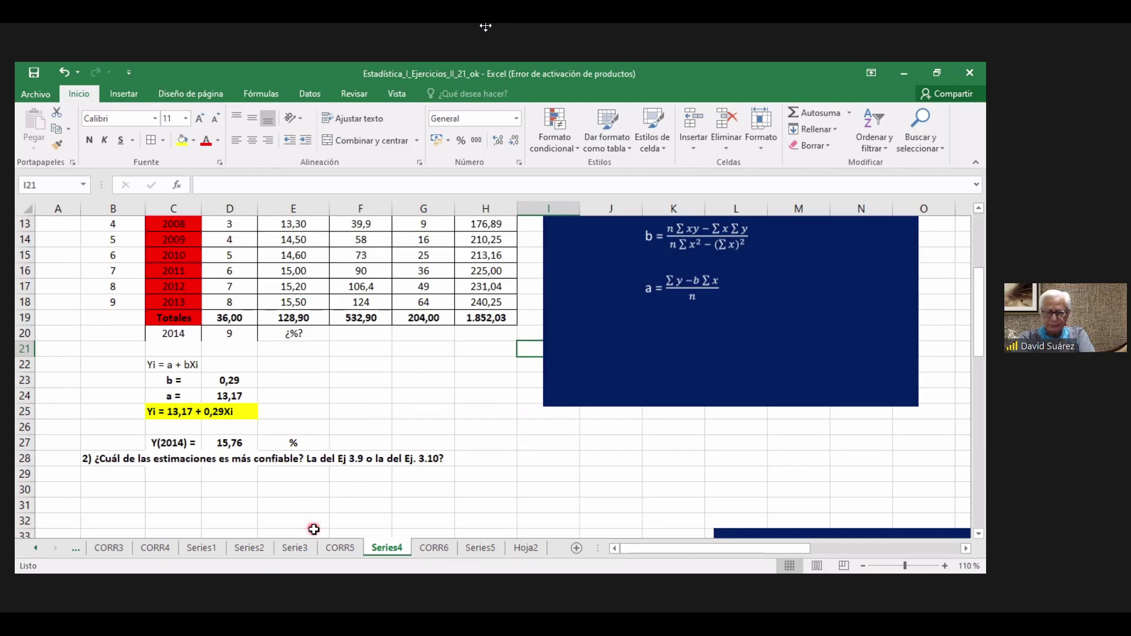
Step: Review question 2, the Ej 3.10 heading and its Y(2014) result against the Ej 3.9 data on the CORR5 sheet, and return to Series4
{"action": "left_click", "coordinate": [330, 460]}
{"action": "scroll", "coordinate": [245, 437], "scroll_direction": "up", "scroll_amount": 4}
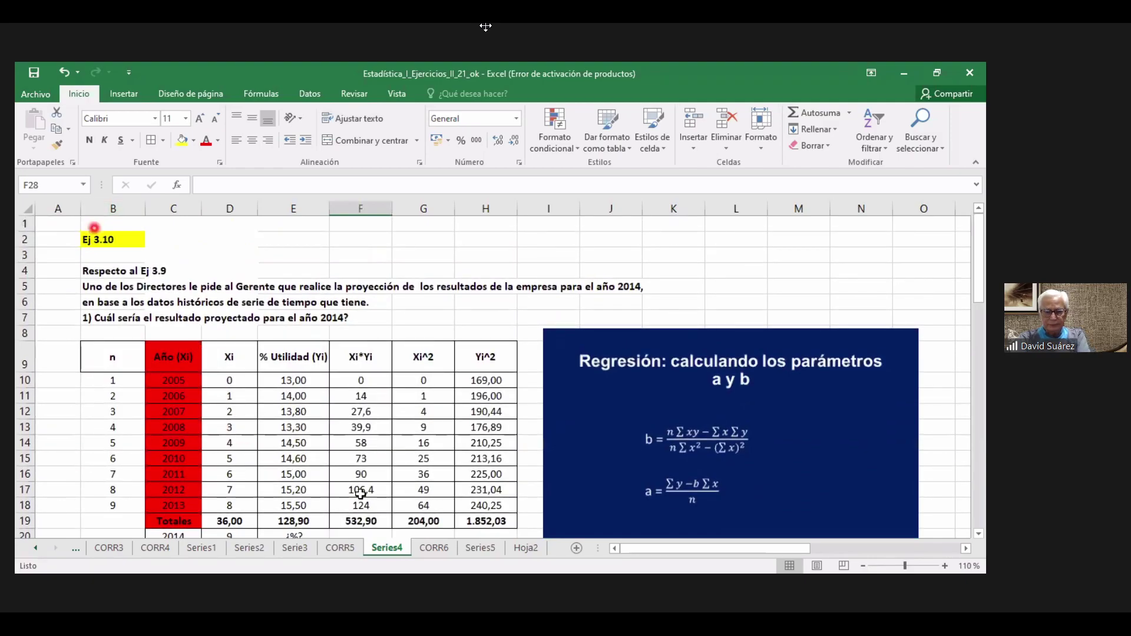
{"action": "left_click", "coordinate": [94, 241]}
{"action": "scroll", "coordinate": [361, 498], "scroll_direction": "down", "scroll_amount": 3}
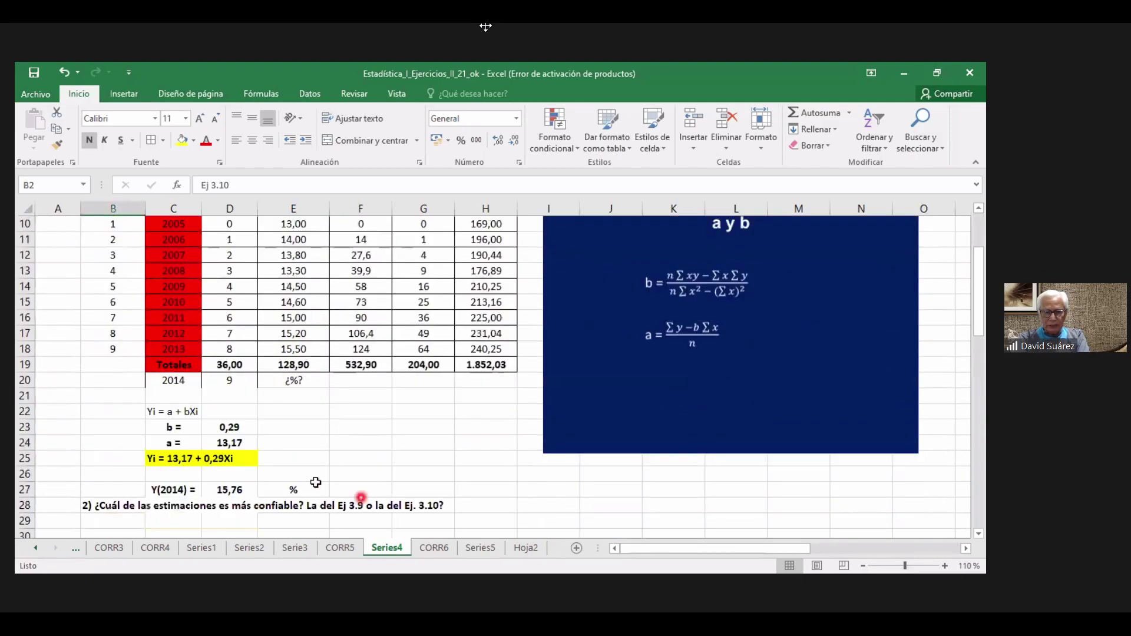
{"action": "scroll", "coordinate": [210, 451], "scroll_direction": "down", "scroll_amount": 1}
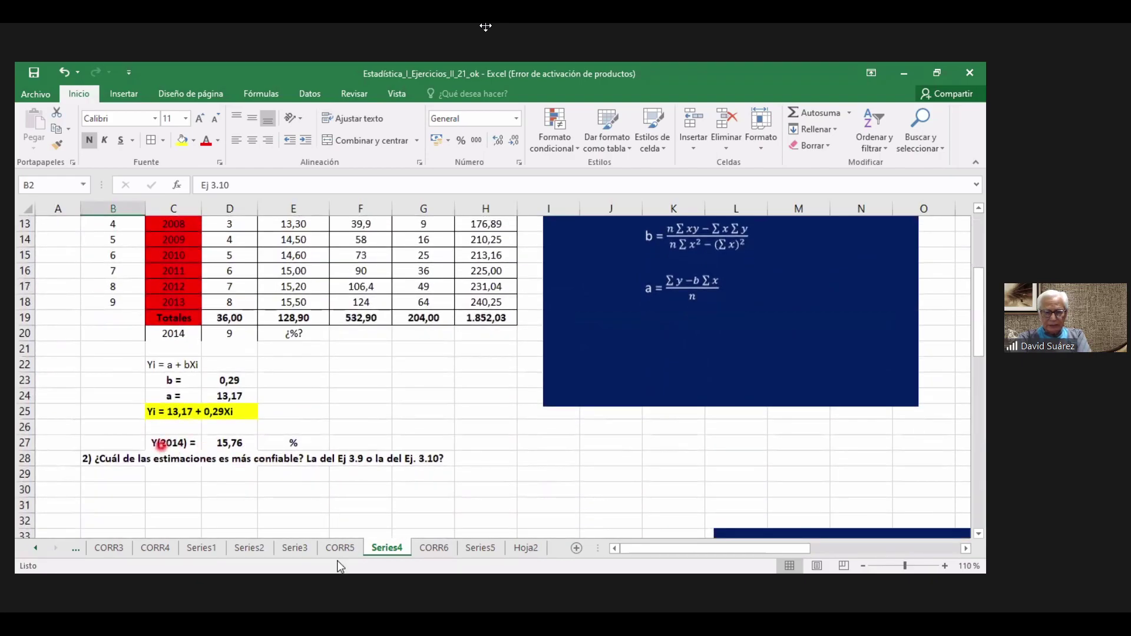
{"action": "left_click", "coordinate": [192, 444]}
{"action": "key", "text": "shift+Right"}
{"action": "key", "text": "shift+Right"}
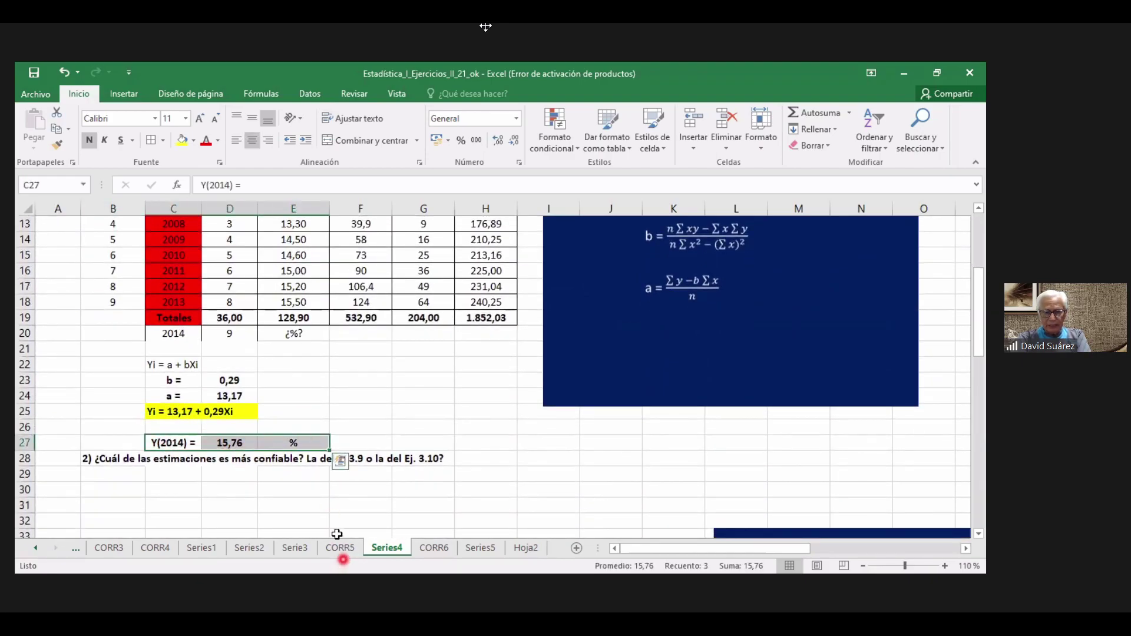
{"action": "left_click", "coordinate": [340, 547]}
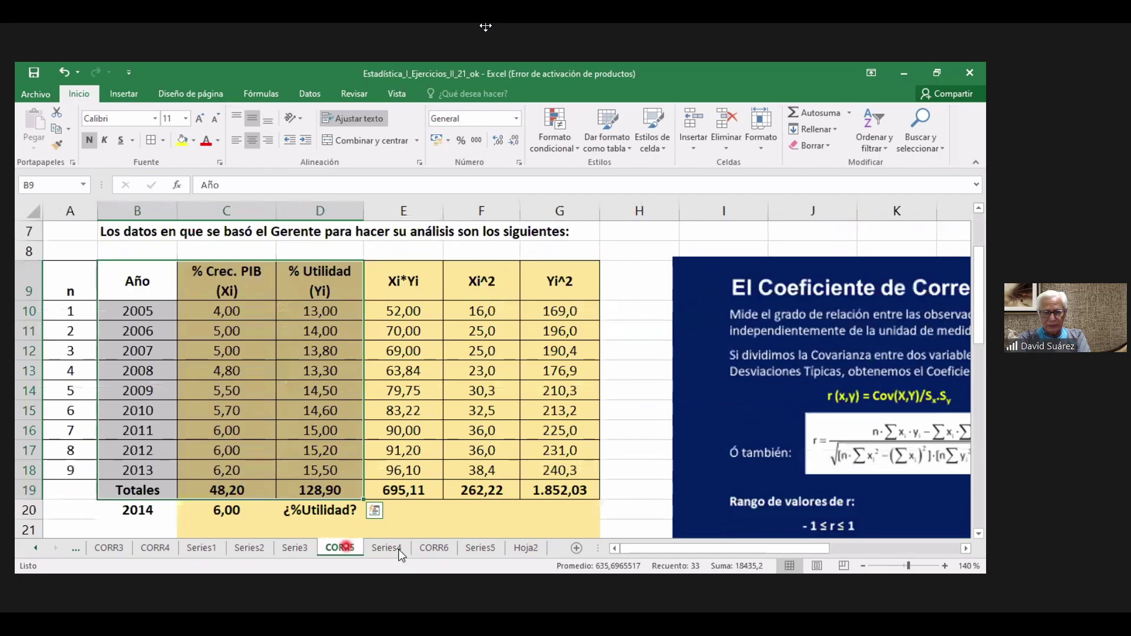
{"action": "left_click", "coordinate": [389, 542]}
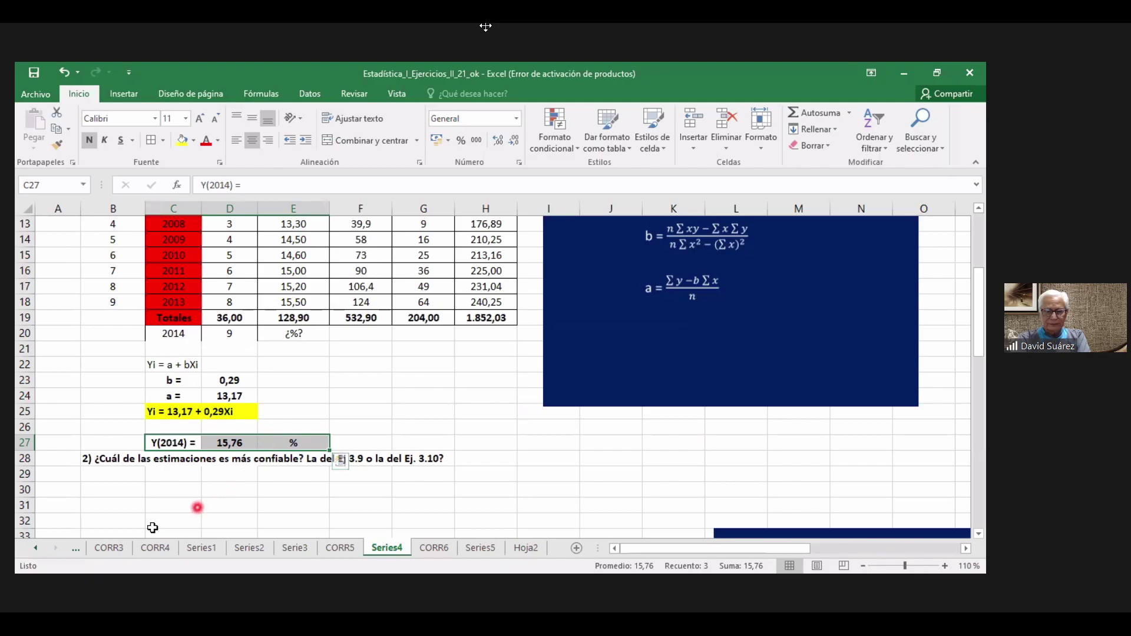
Step: Enter 3,9 and 3,10 as the exercise labels in B30 and B31 below question 2
{"action": "left_click", "coordinate": [131, 491]}
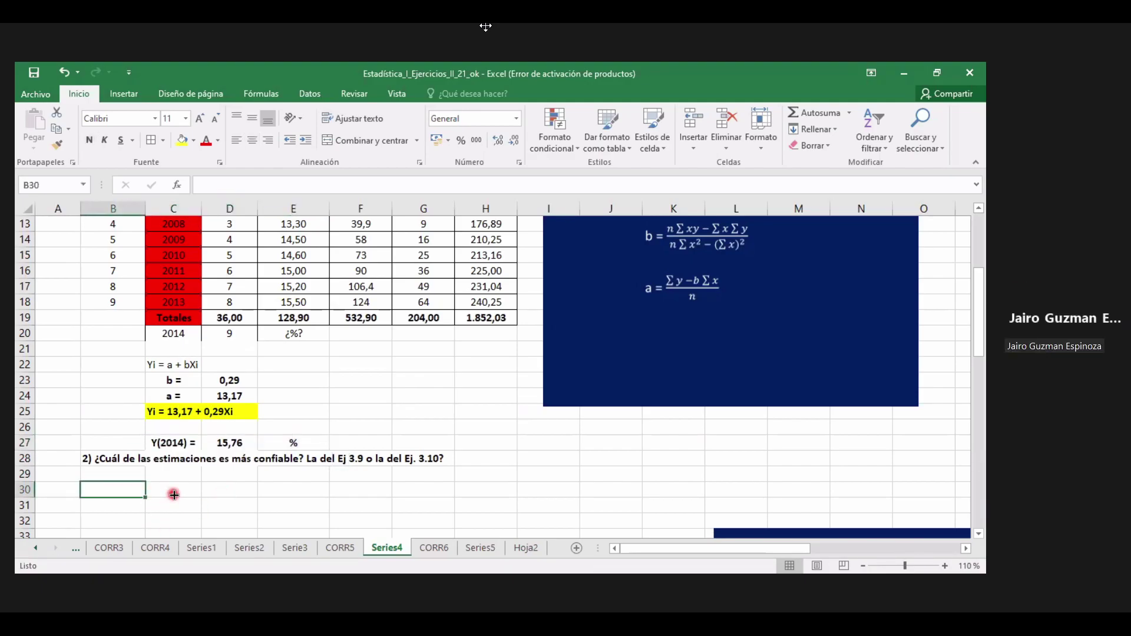
{"action": "type", "text": "3,9"}
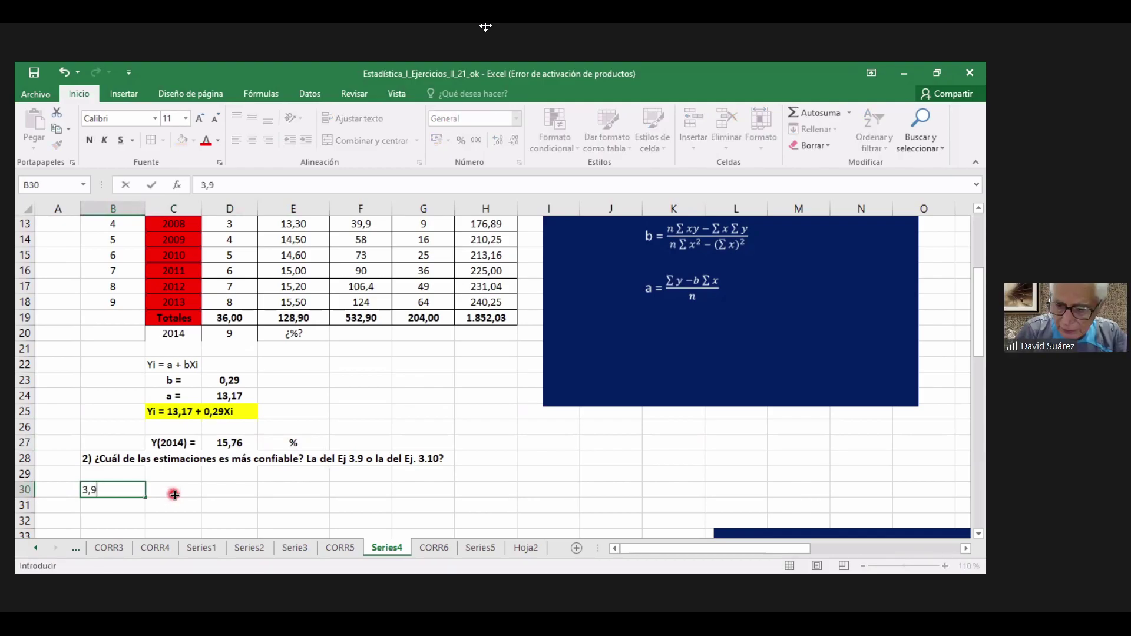
{"action": "key", "text": "Return"}
{"action": "type", "text": "3,10"}
{"action": "key", "text": "Return"}
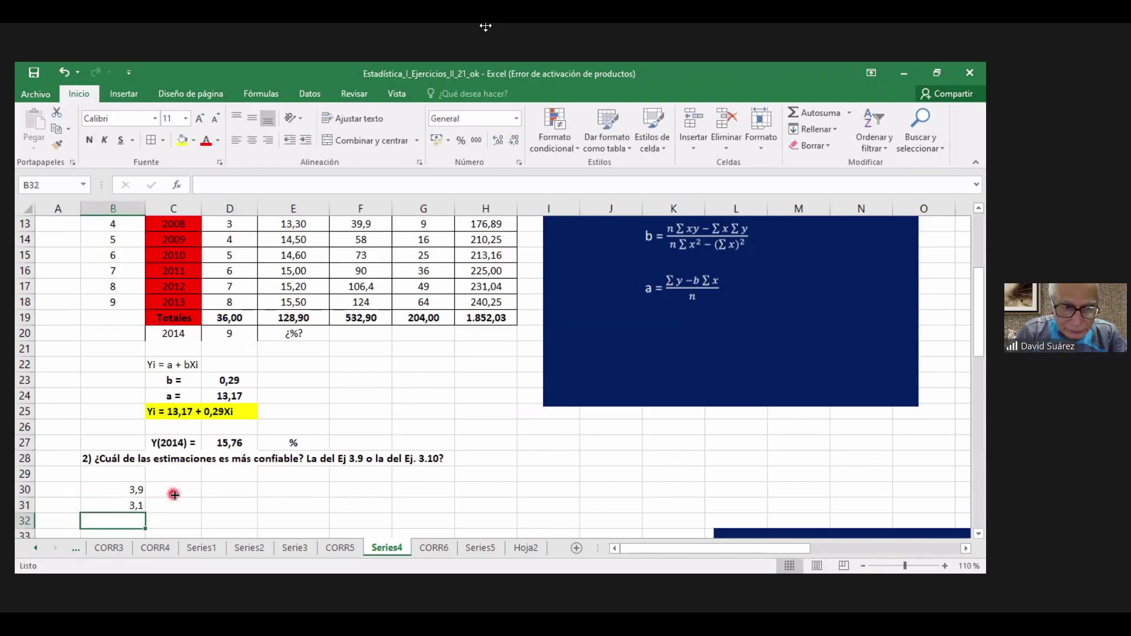
Step: Enter the exercise labels with a decimal point, as 3.9 in B30 and 3.10 in B31
{"action": "left_click", "coordinate": [216, 492]}
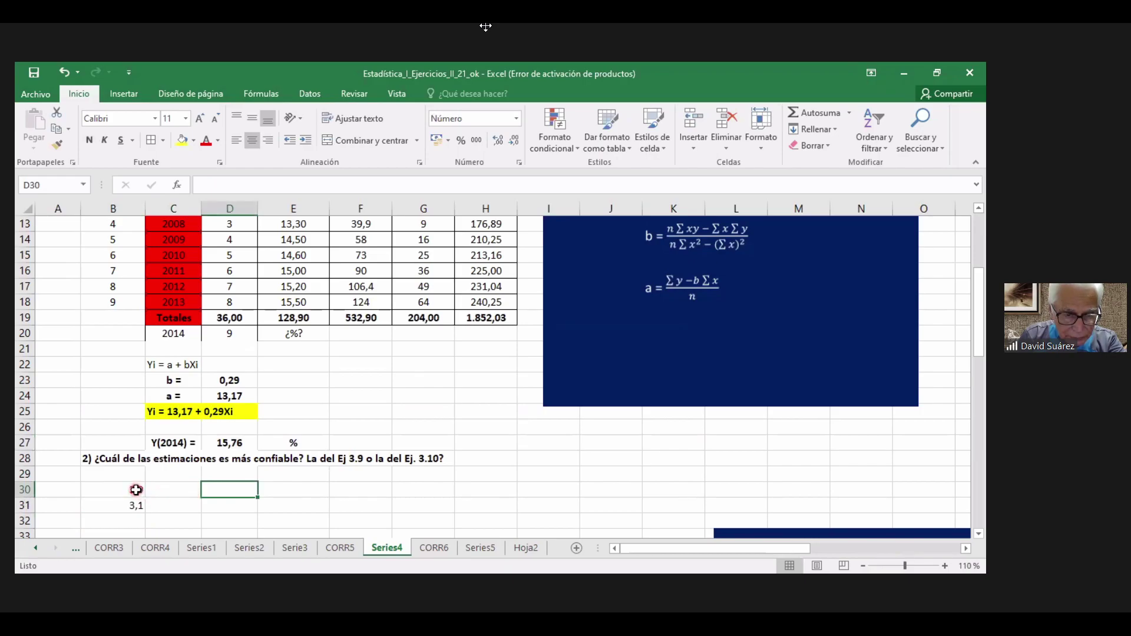
{"action": "left_click_drag", "start_coordinate": [136, 490], "coordinate": [136, 506]}
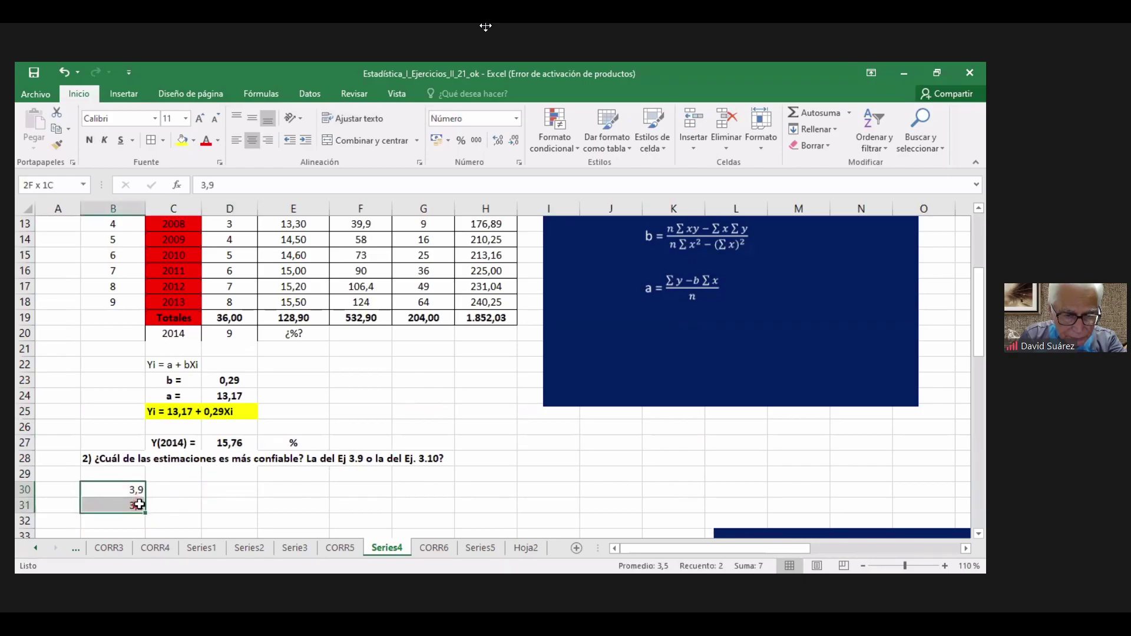
{"action": "left_click", "coordinate": [136, 491]}
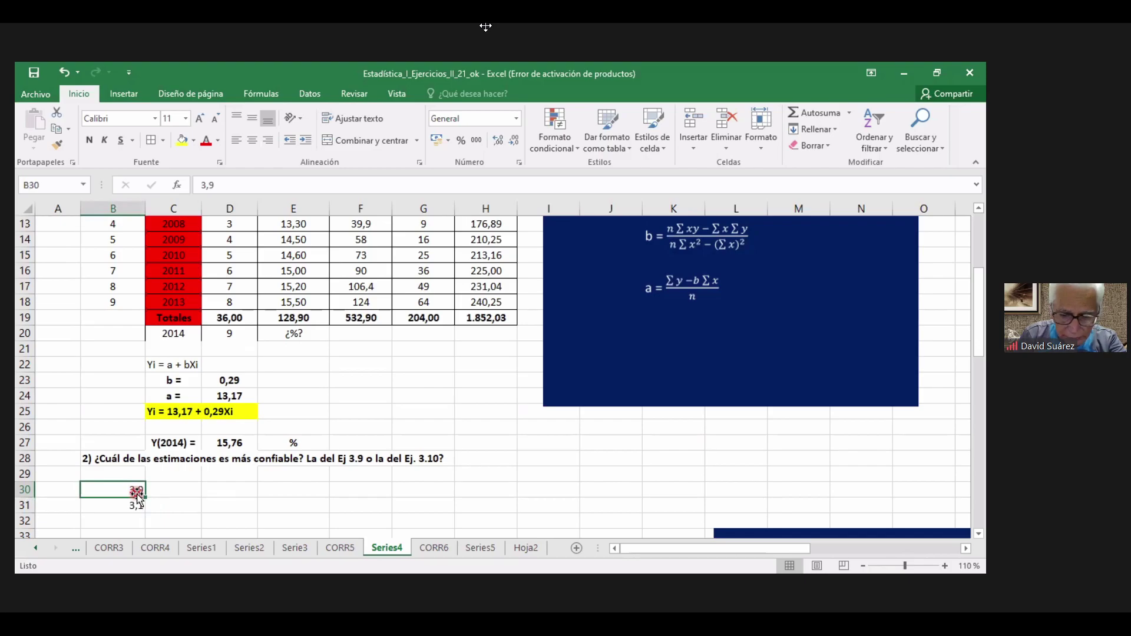
{"action": "type", "text": "3"}
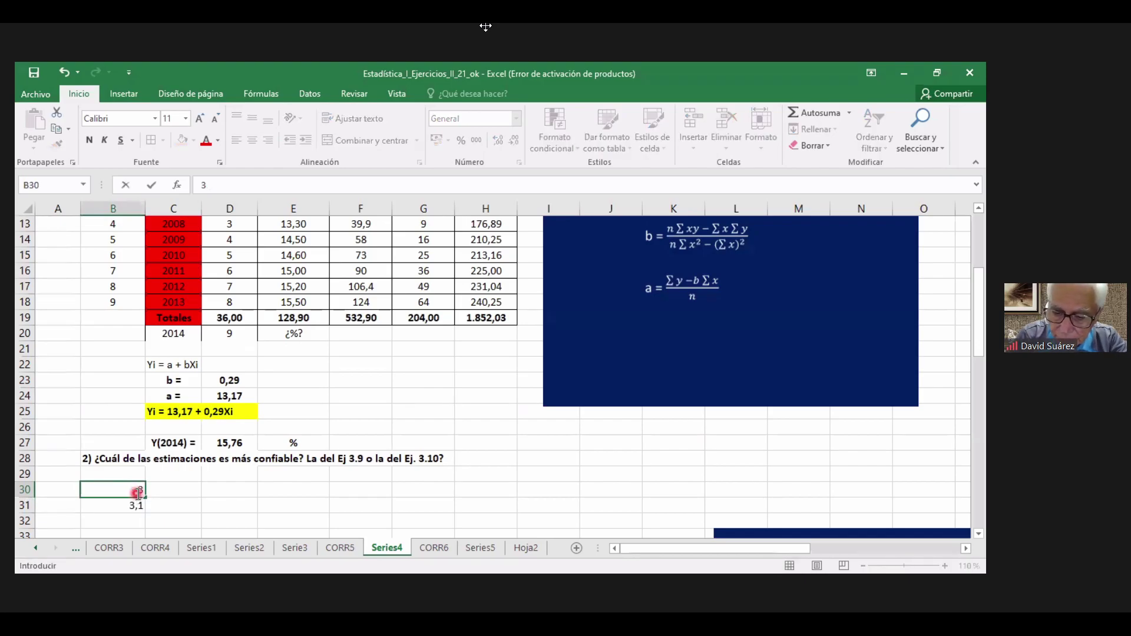
{"action": "type", "text": ",.9"}
{"action": "key", "text": "Return"}
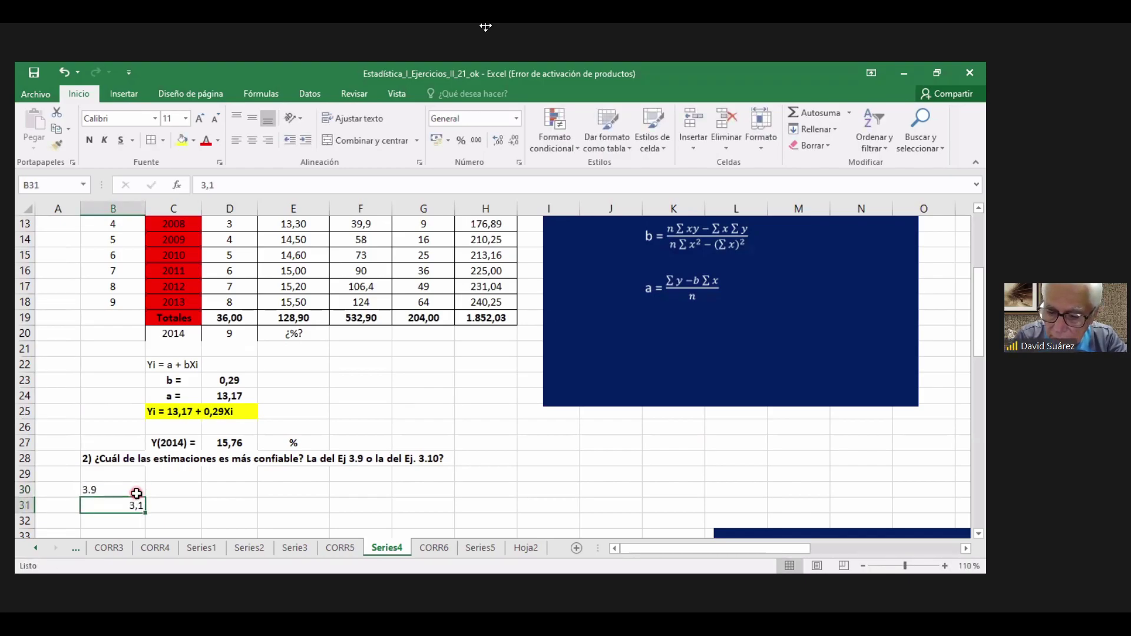
{"action": "type", "text": "3.10"}
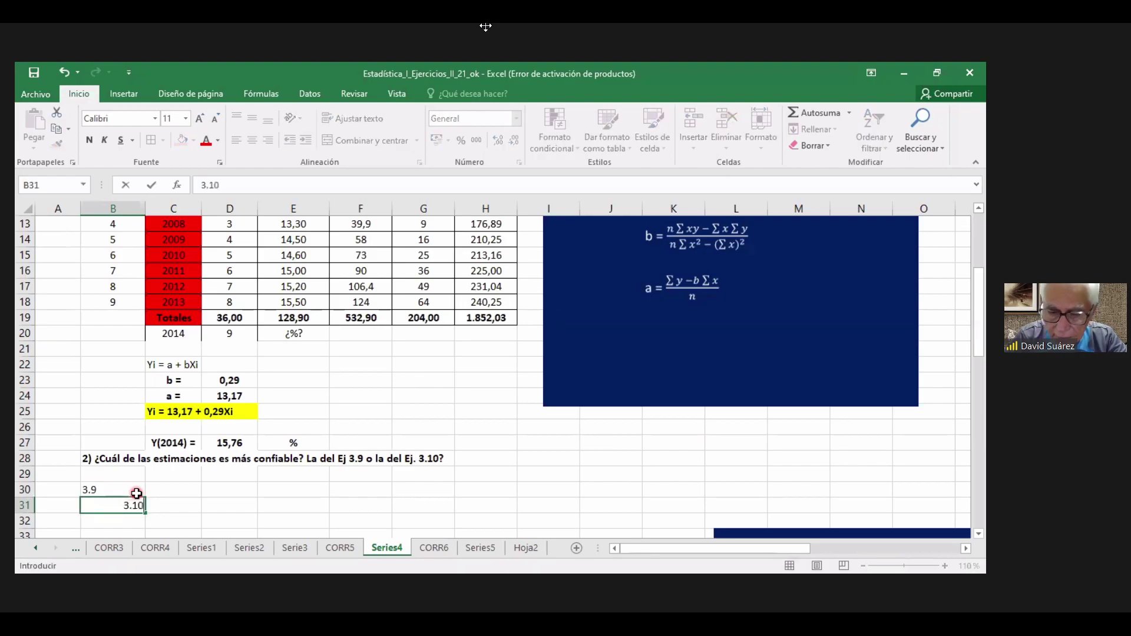
{"action": "key", "text": "Return"}
Step: Enter 15,76% in C31 as the 2014 estimate of exercise 3.10
{"action": "left_click", "coordinate": [208, 495]}
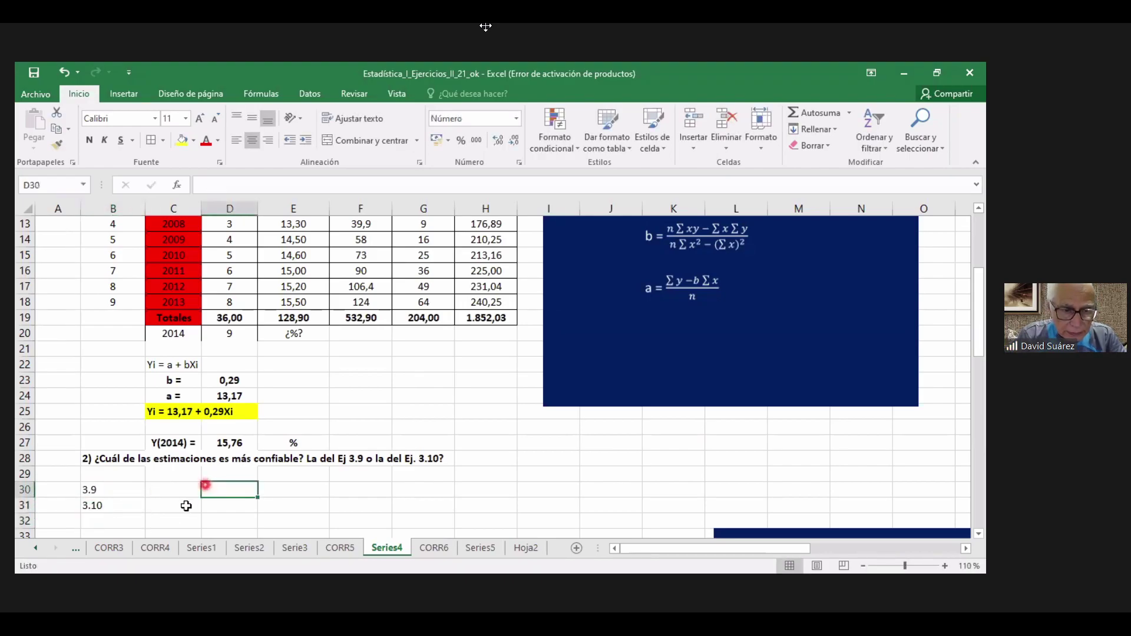
{"action": "left_click", "coordinate": [179, 479]}
{"action": "left_click", "coordinate": [181, 490]}
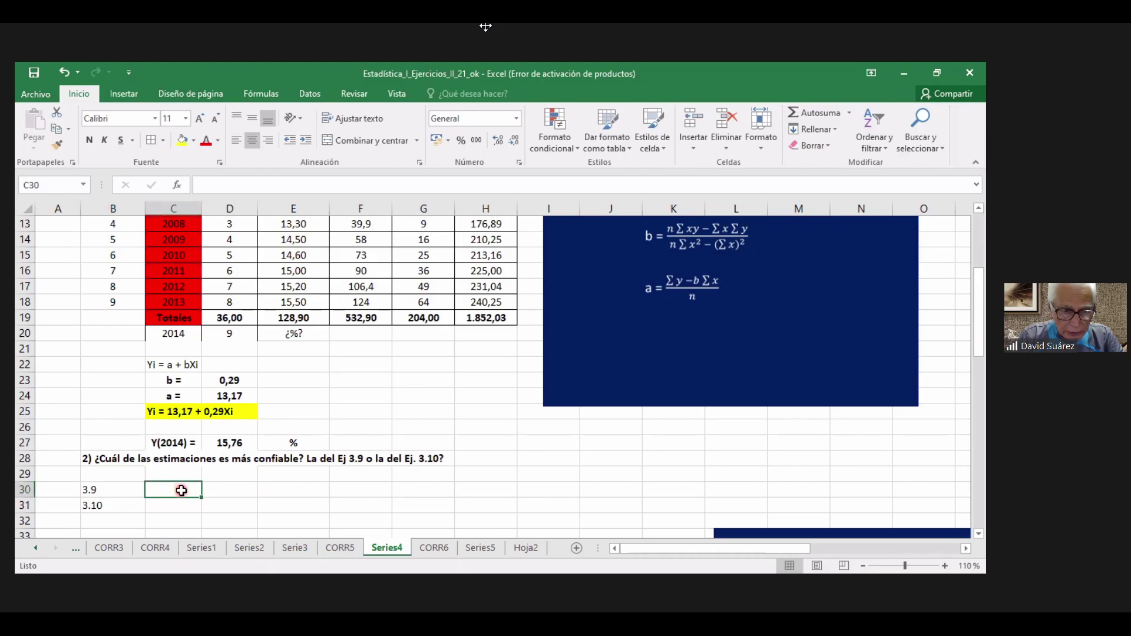
{"action": "left_click", "coordinate": [183, 508]}
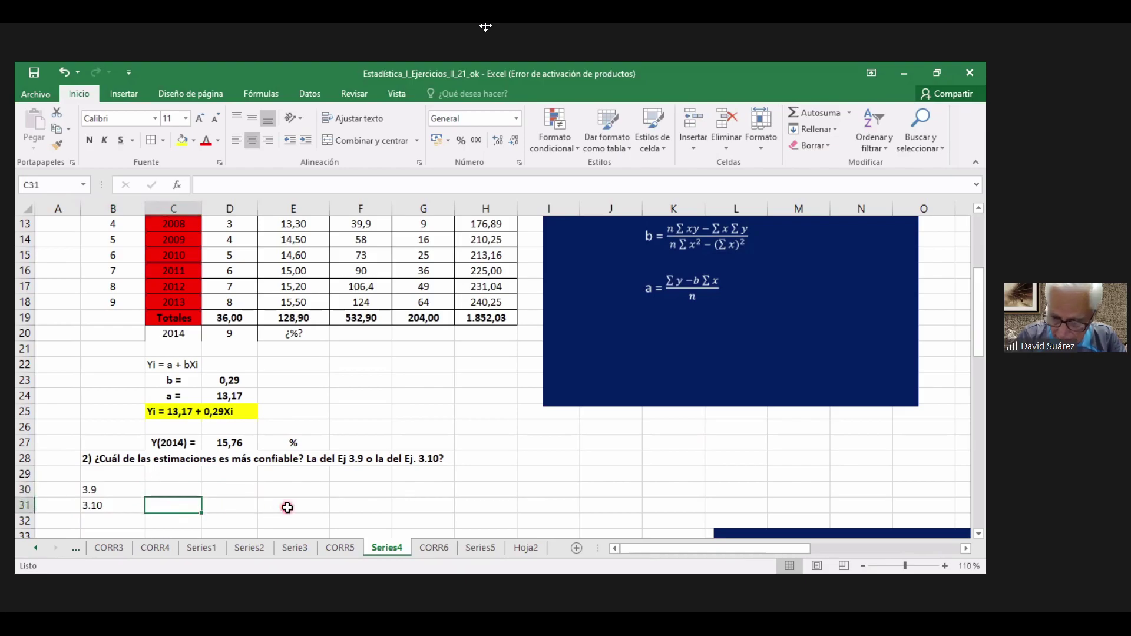
{"action": "type", "text": "15,76%"}
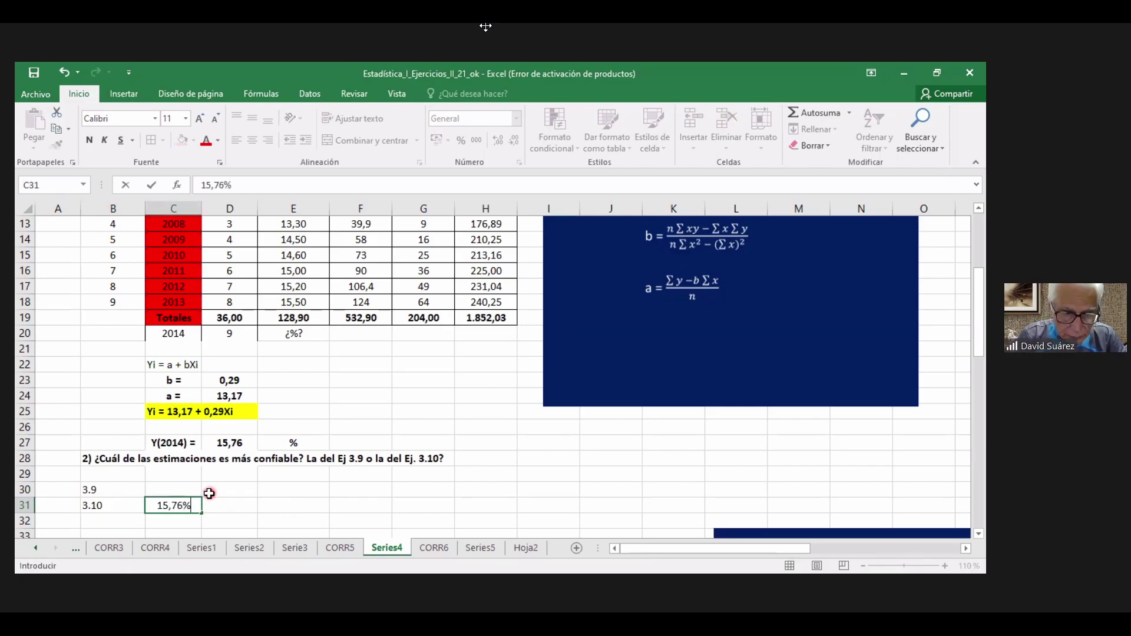
Step: Look up the Y(2014) result on the CORR5 sheet and enter it as 15,08% in C30 beside 3.9 on Series4
{"action": "left_click", "coordinate": [184, 490]}
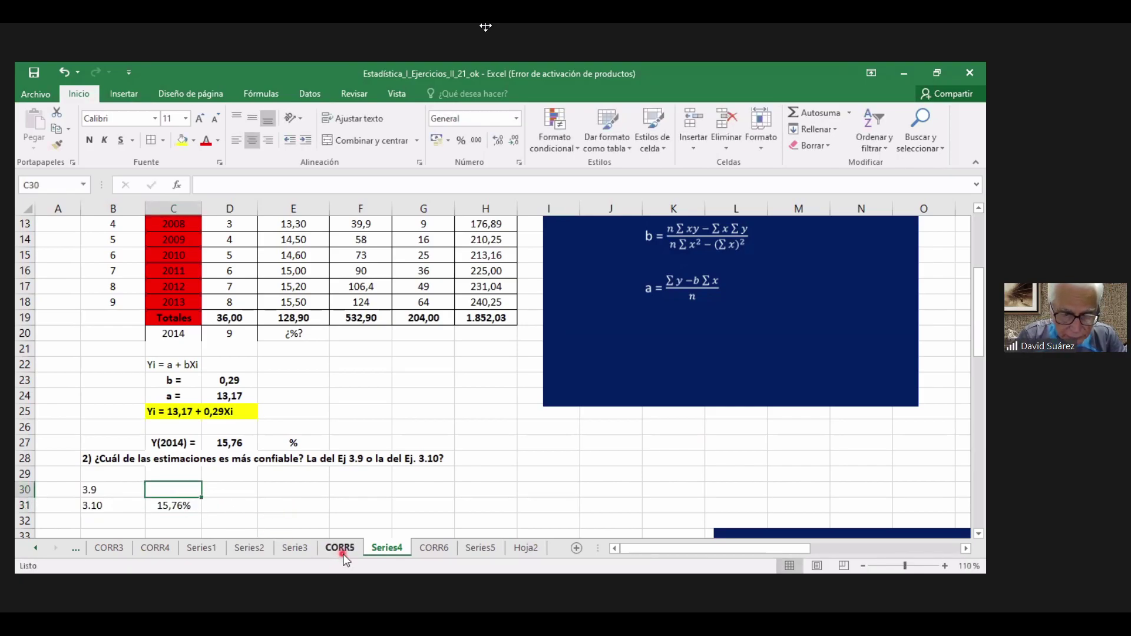
{"action": "left_click", "coordinate": [341, 548]}
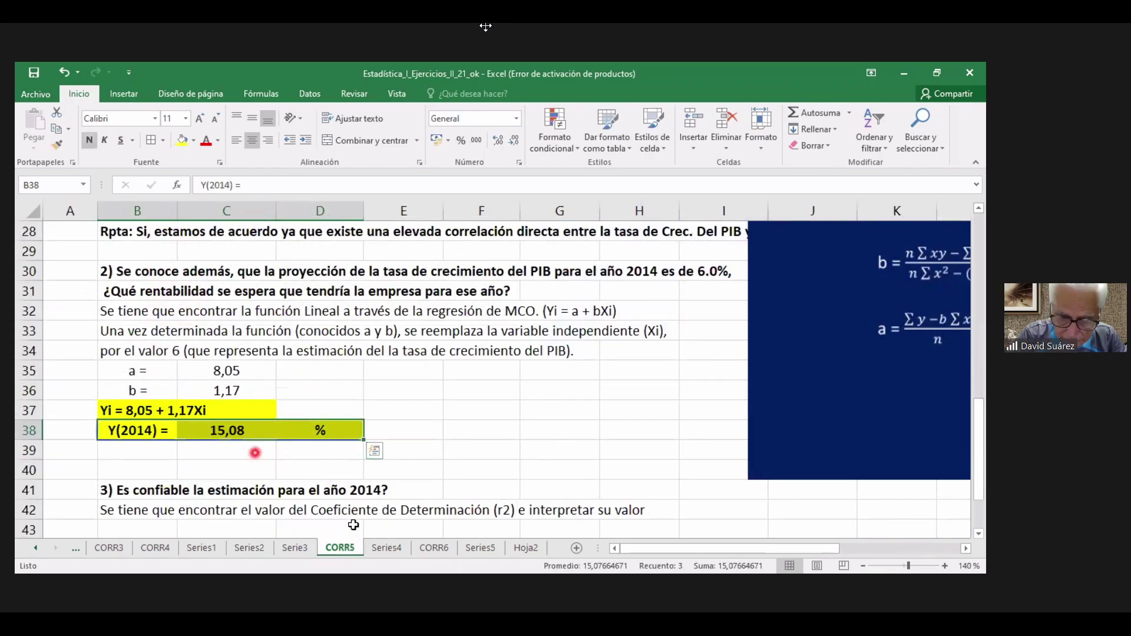
{"action": "left_click", "coordinate": [386, 548]}
{"action": "type", "text": "15,08%"}
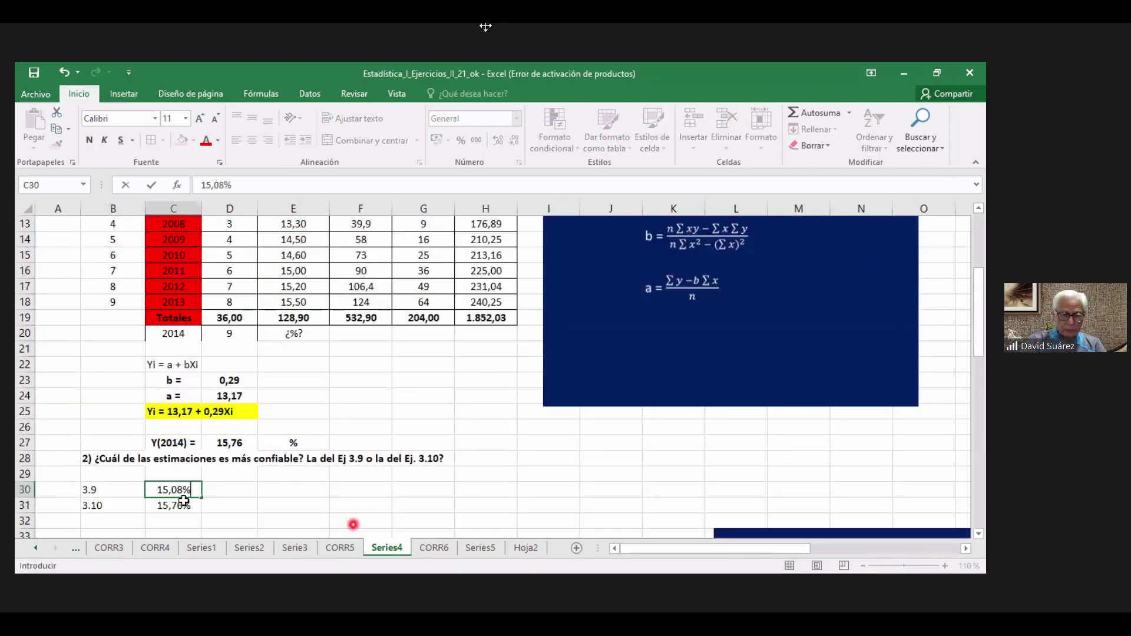
{"action": "key", "text": "Return"}
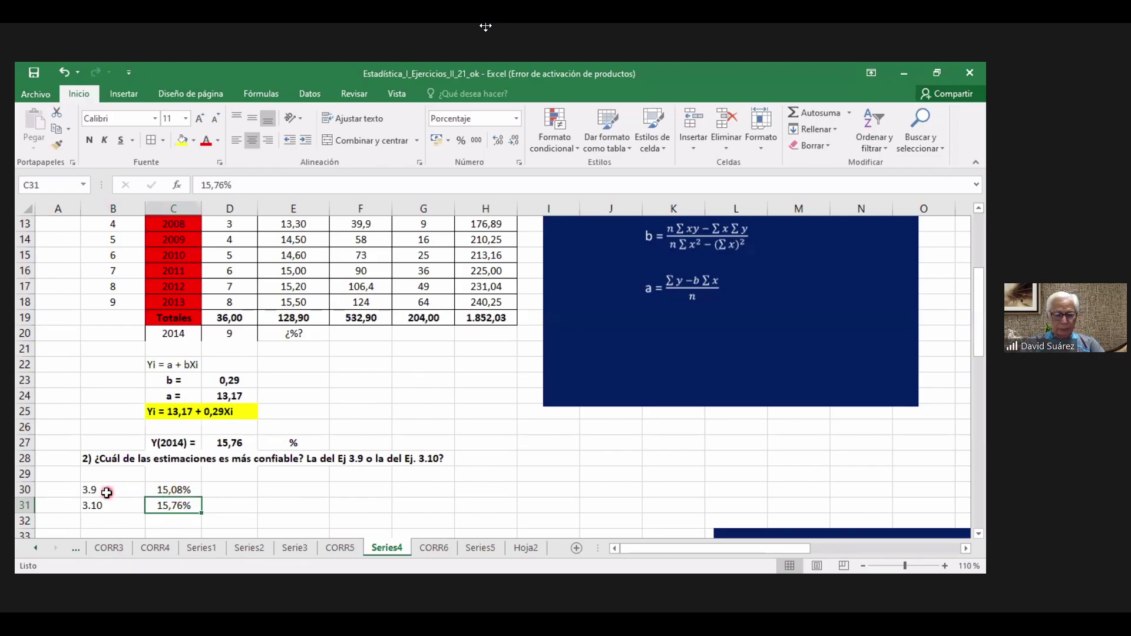
{"action": "left_click", "coordinate": [107, 493]}
{"action": "left_click", "coordinate": [111, 507]}
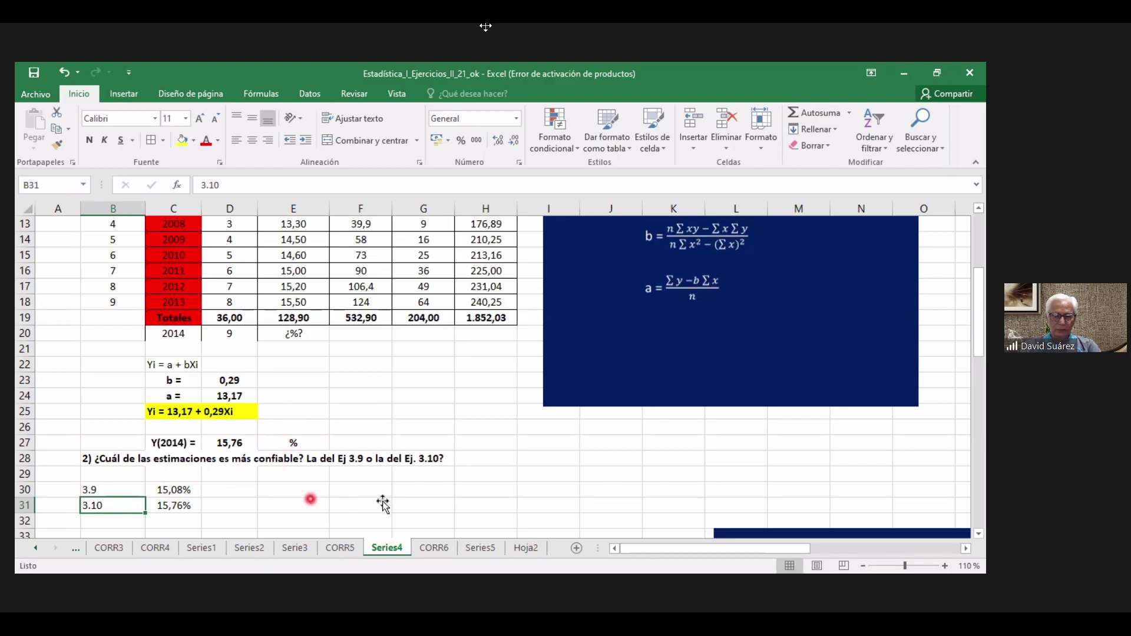
{"action": "left_click", "coordinate": [485, 505]}
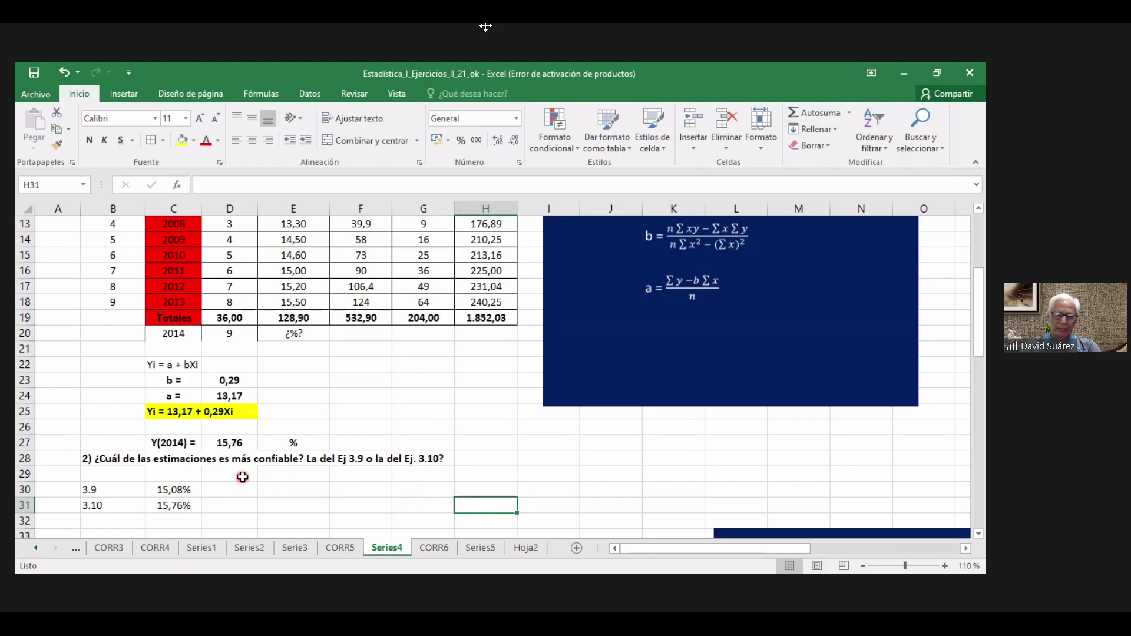
Step: Insert a row above the two estimates and enter the heading r2 in D30
{"action": "left_click", "coordinate": [22, 474]}
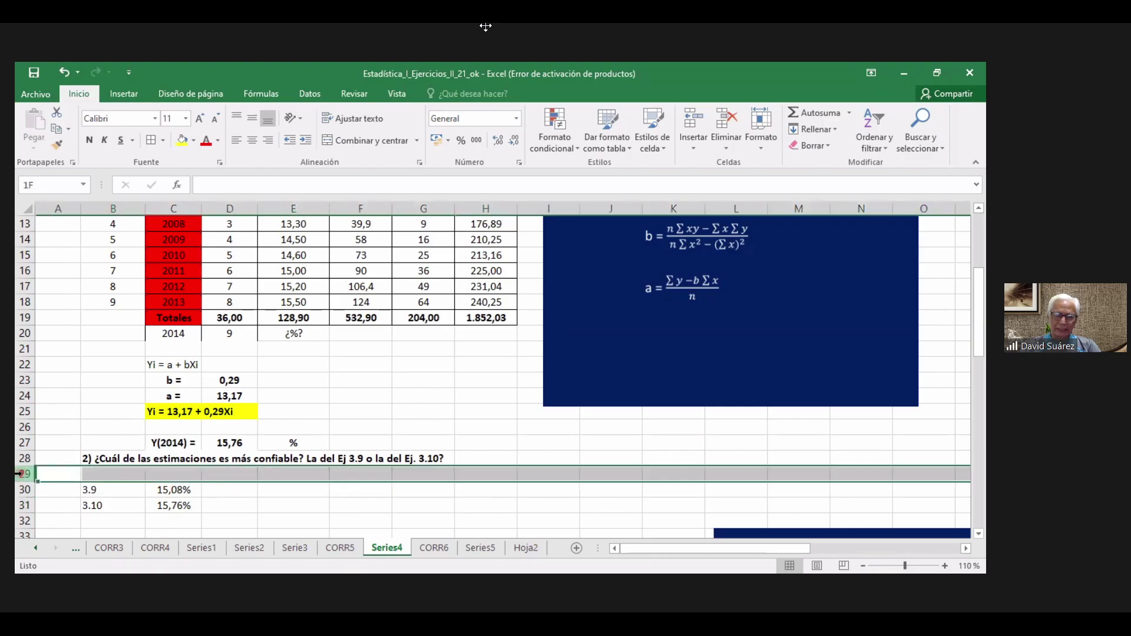
{"action": "left_click", "coordinate": [692, 125]}
{"action": "left_click", "coordinate": [240, 493]}
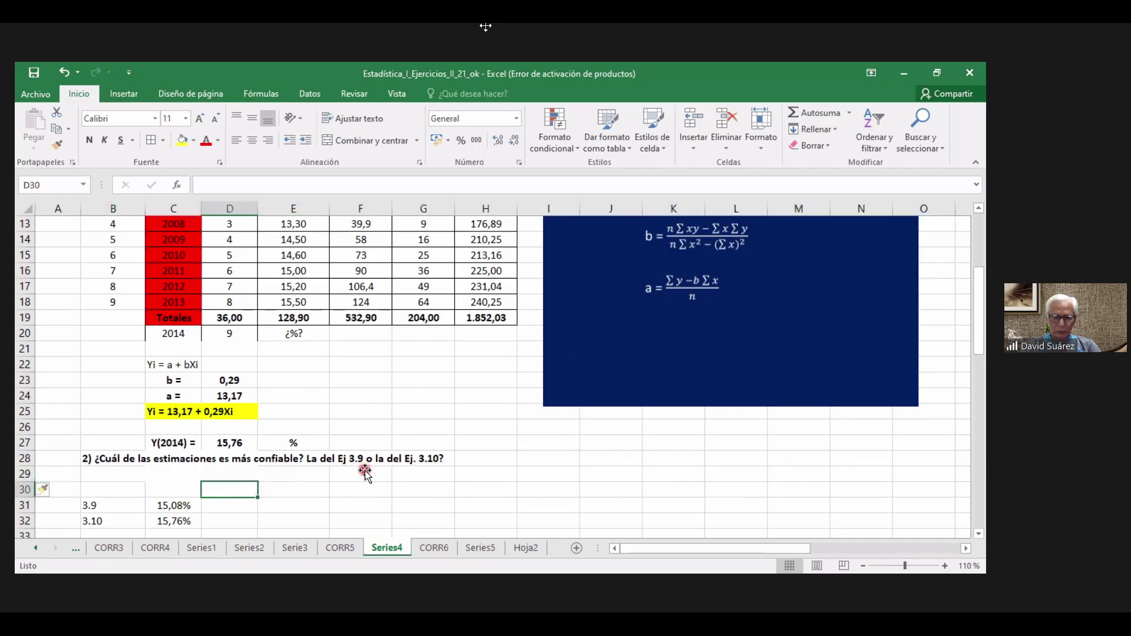
{"action": "scroll", "coordinate": [365, 471], "scroll_direction": "down", "scroll_amount": 2}
{"action": "type", "text": "r2"}
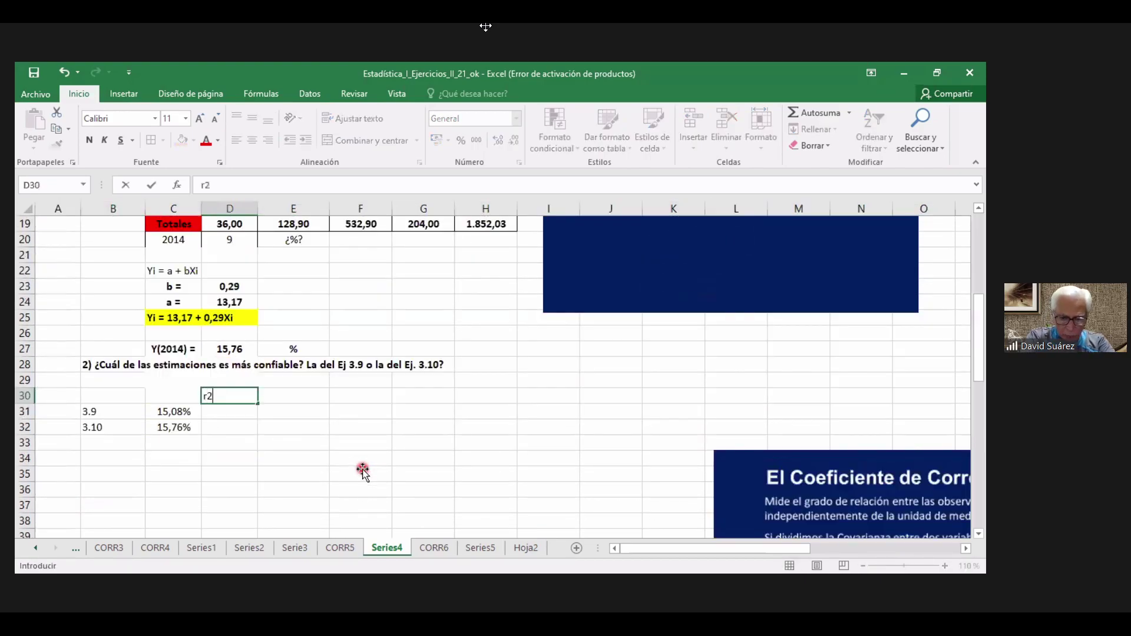
{"action": "key", "text": "Return"}
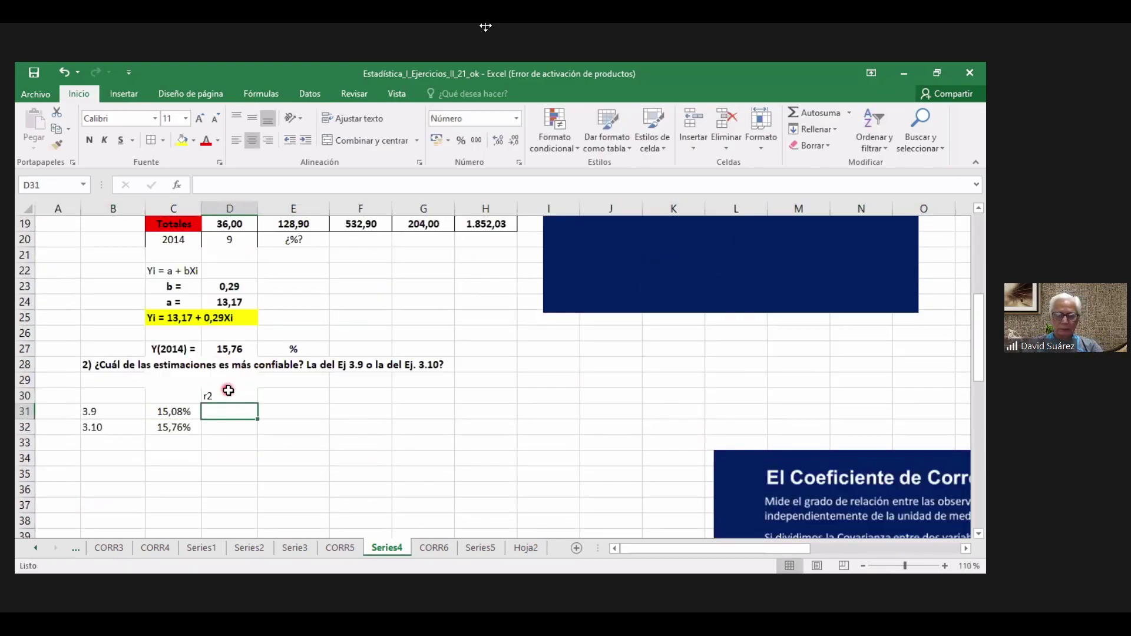
Step: Centre D30:D32 on Series4 and enter 0,95 in D31, the r2 of exercise 3.9 looked up on the CORR5 sheet
{"action": "left_click_drag", "start_coordinate": [223, 395], "coordinate": [229, 428]}
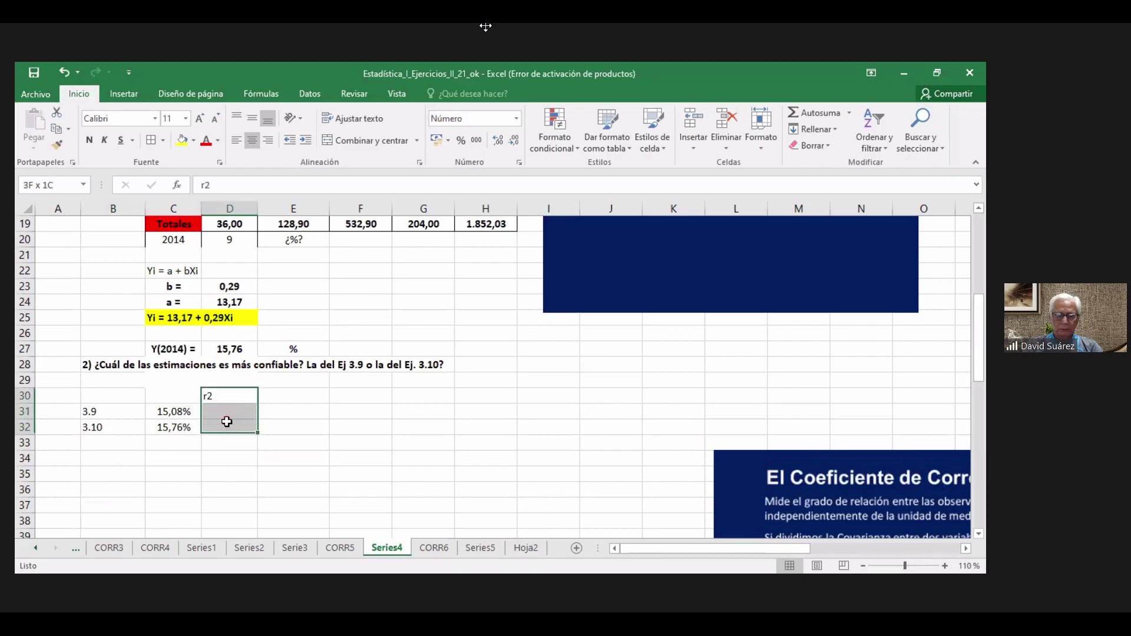
{"action": "left_click", "coordinate": [252, 144]}
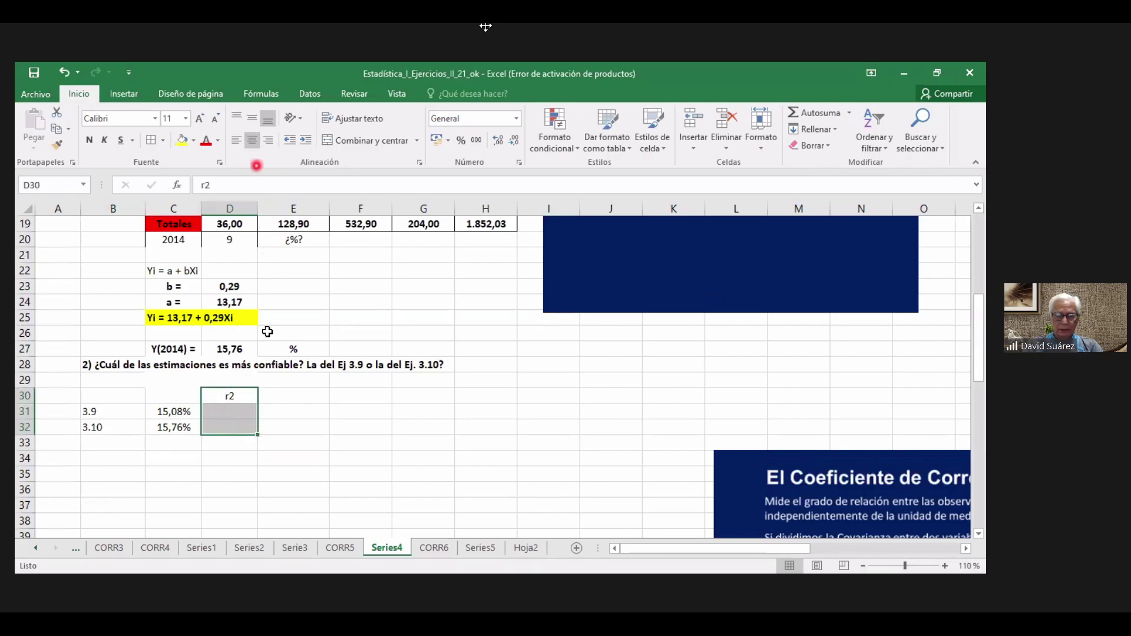
{"action": "left_click", "coordinate": [225, 410]}
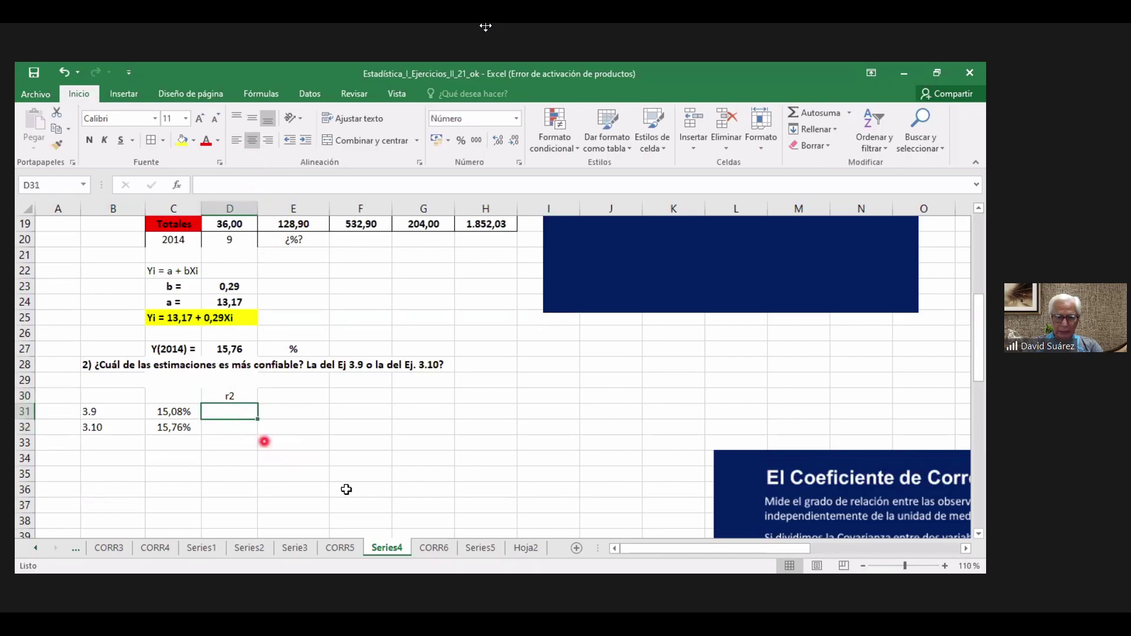
{"action": "left_click", "coordinate": [340, 548]}
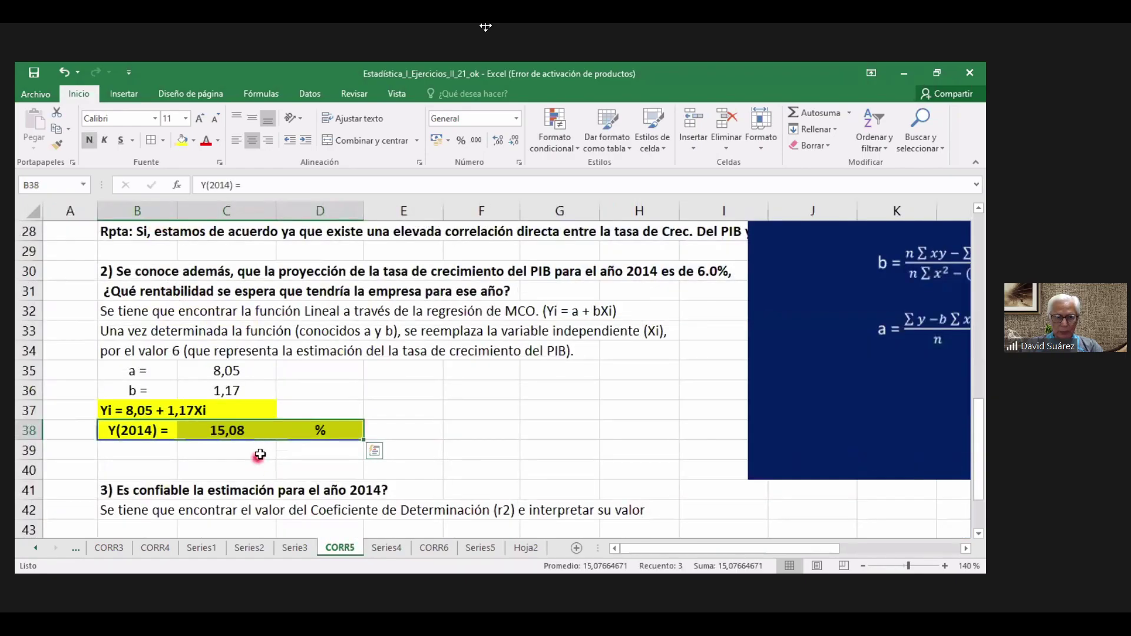
{"action": "scroll", "coordinate": [260, 453], "scroll_direction": "down", "scroll_amount": 3}
{"action": "left_click", "coordinate": [233, 391]}
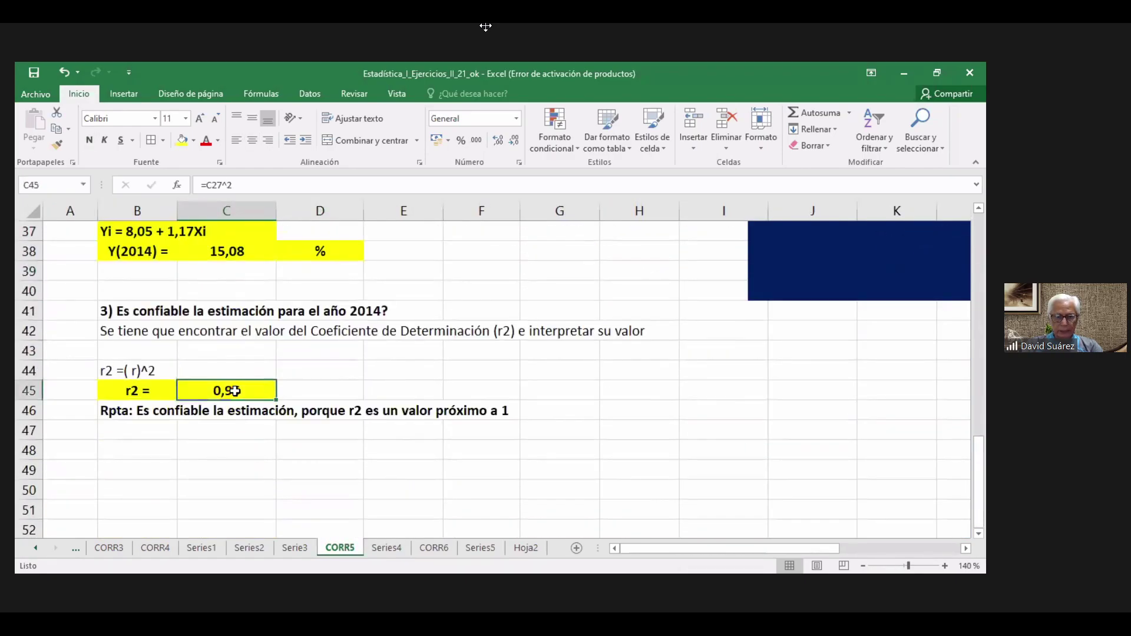
{"action": "left_click", "coordinate": [391, 550]}
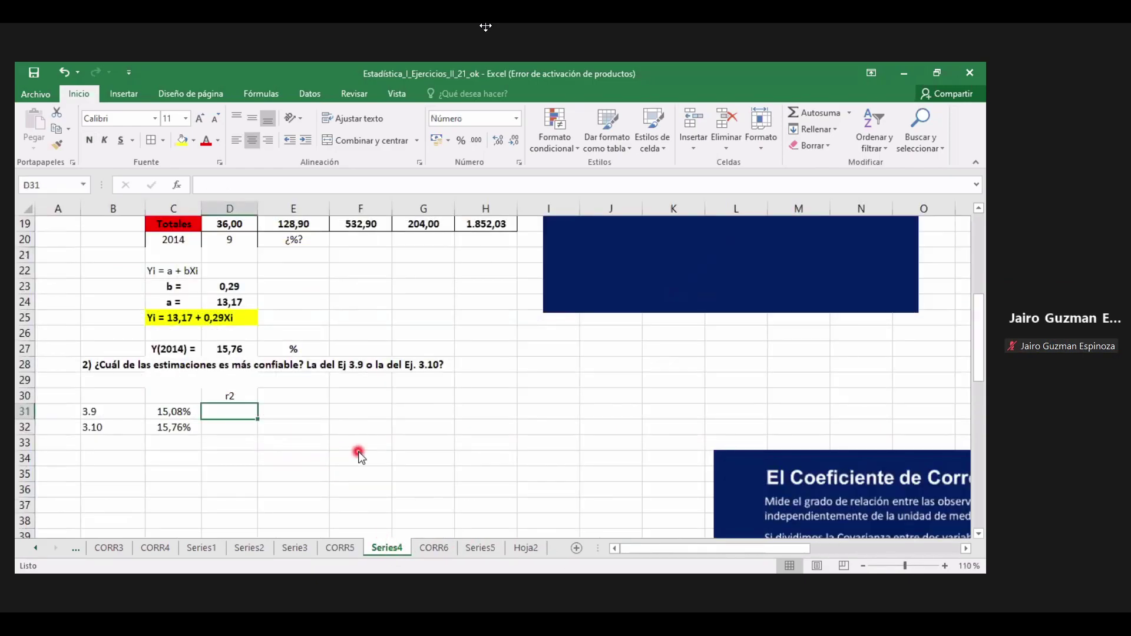
{"action": "type", "text": "0,95"}
{"action": "key", "text": "Return"}
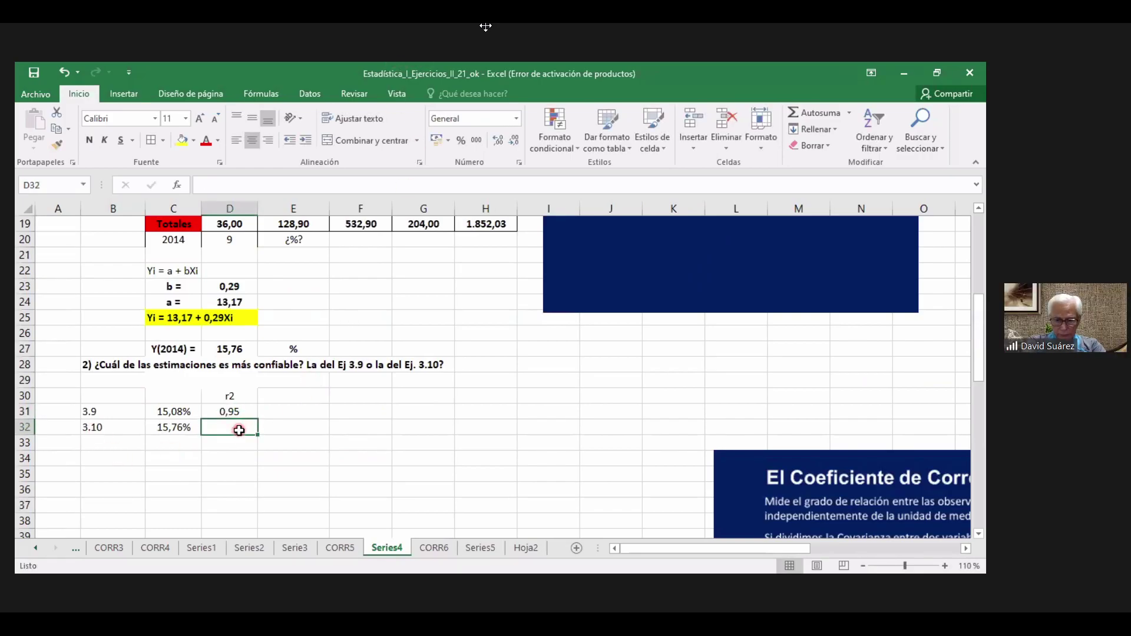
Step: Enter ¿? in D32 for the r2 of exercise 3.10 and make the r2 heading in D30 bold
{"action": "type", "text": "¿"}
{"action": "key", "text": "Return"}
{"action": "scroll", "coordinate": [293, 432], "scroll_direction": "up", "scroll_amount": 1}
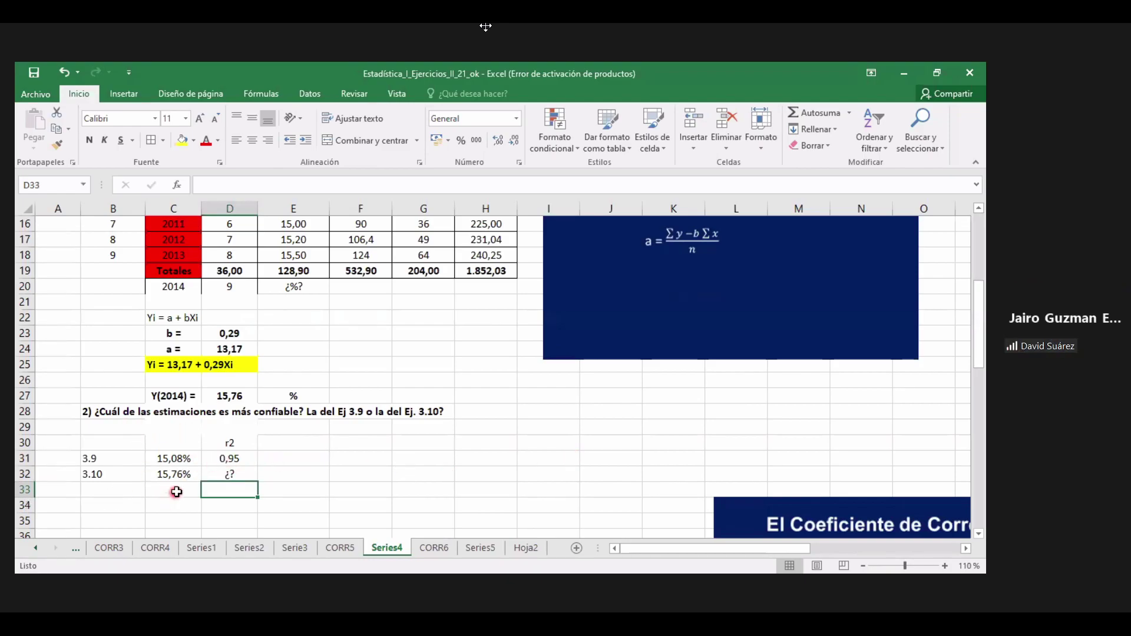
{"action": "left_click", "coordinate": [233, 474]}
{"action": "left_click", "coordinate": [242, 447]}
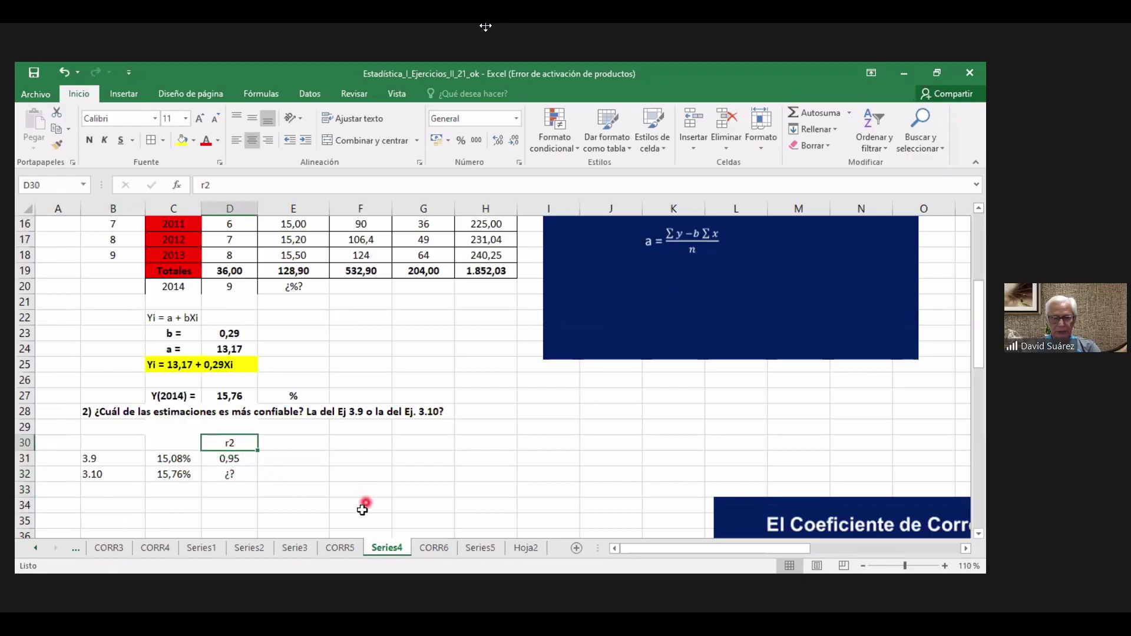
{"action": "left_click", "coordinate": [87, 141]}
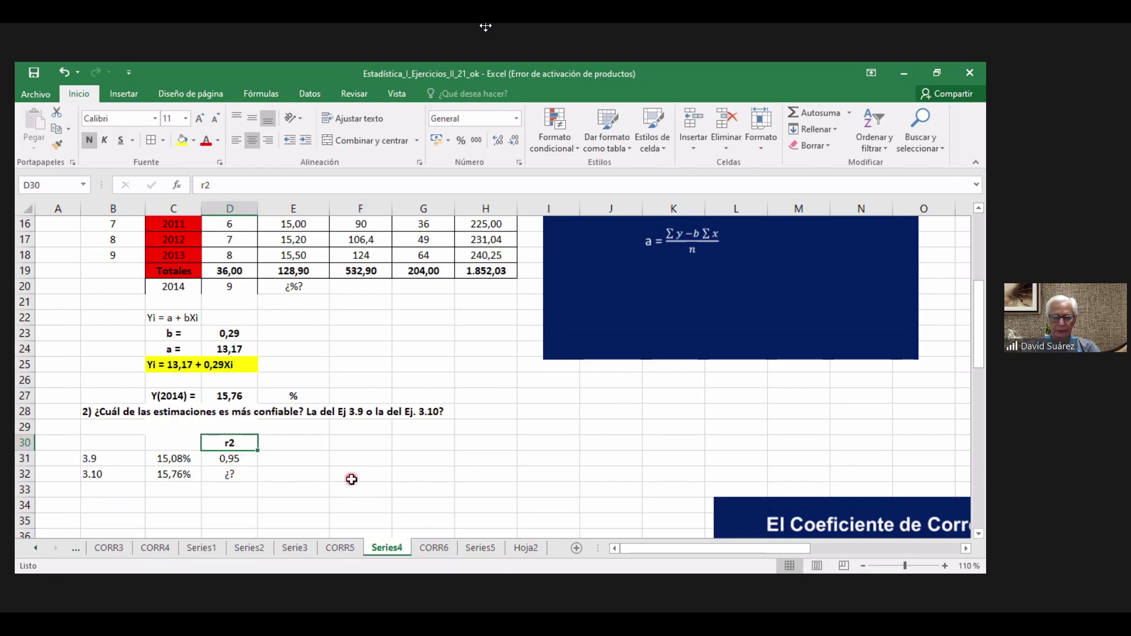
{"action": "left_click", "coordinate": [352, 480]}
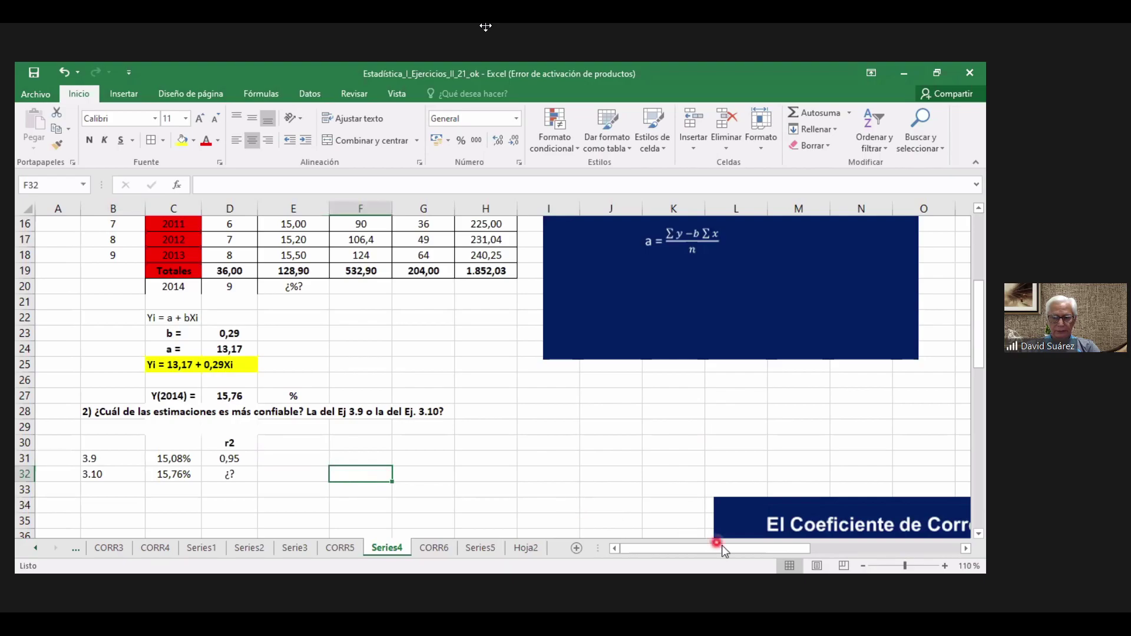
Step: Move the "El Coeficiente de Correlación Lineal" picture up beside the estimates and begin the note "Se tiene que cal" in B34
{"action": "left_click_drag", "start_coordinate": [773, 523], "coordinate": [565, 374]}
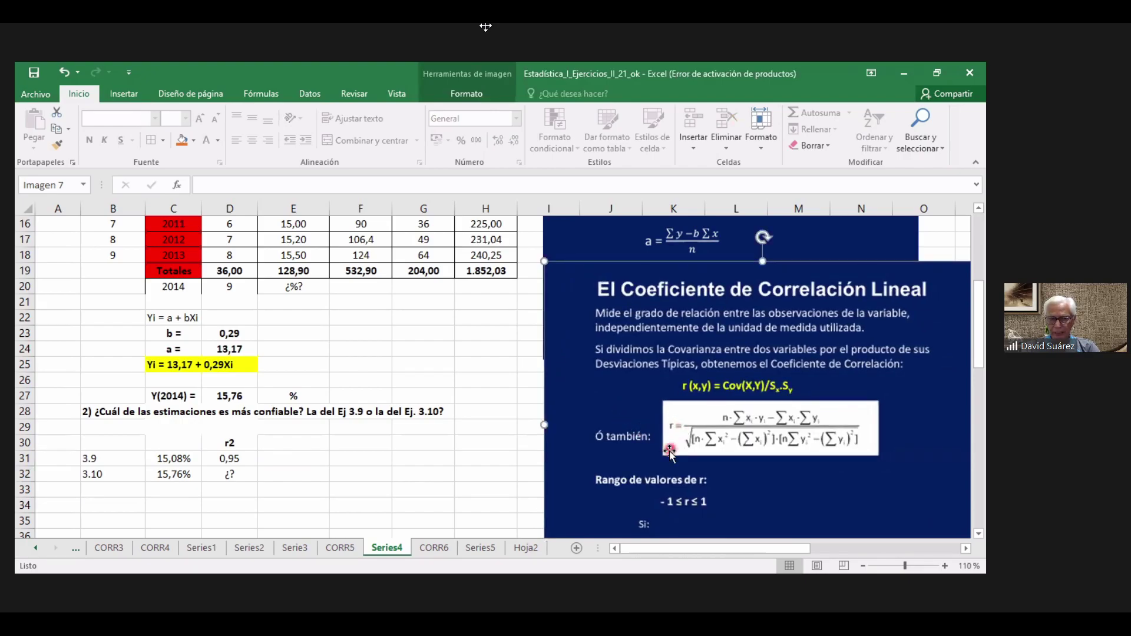
{"action": "left_click", "coordinate": [113, 506]}
{"action": "type", "text": "Se"}
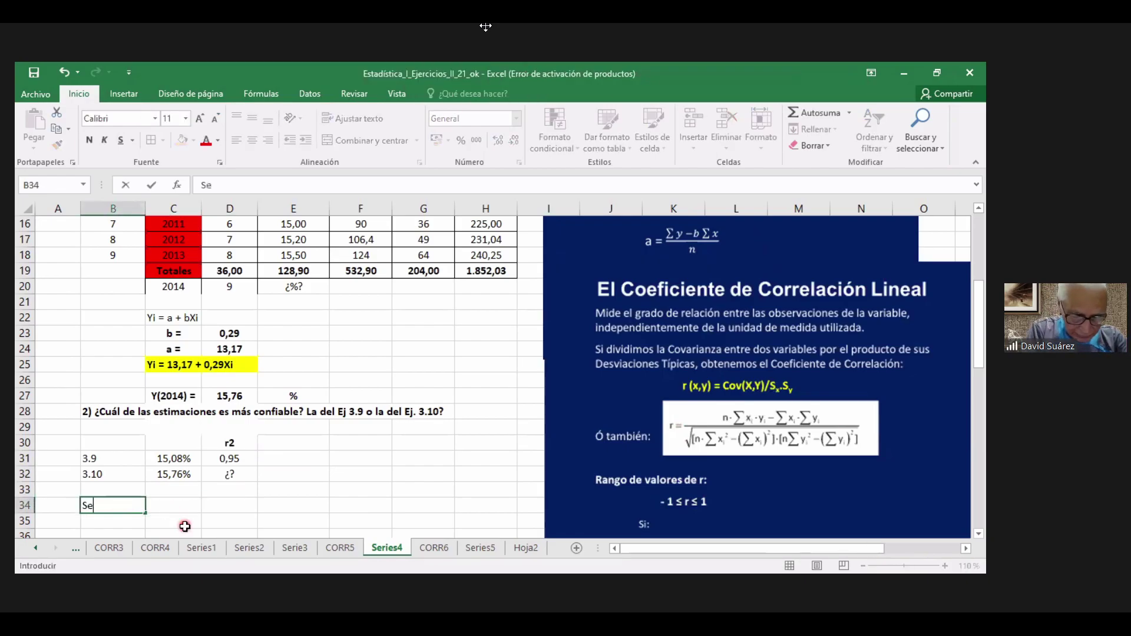
{"action": "type", "text": " tiene que cal"}
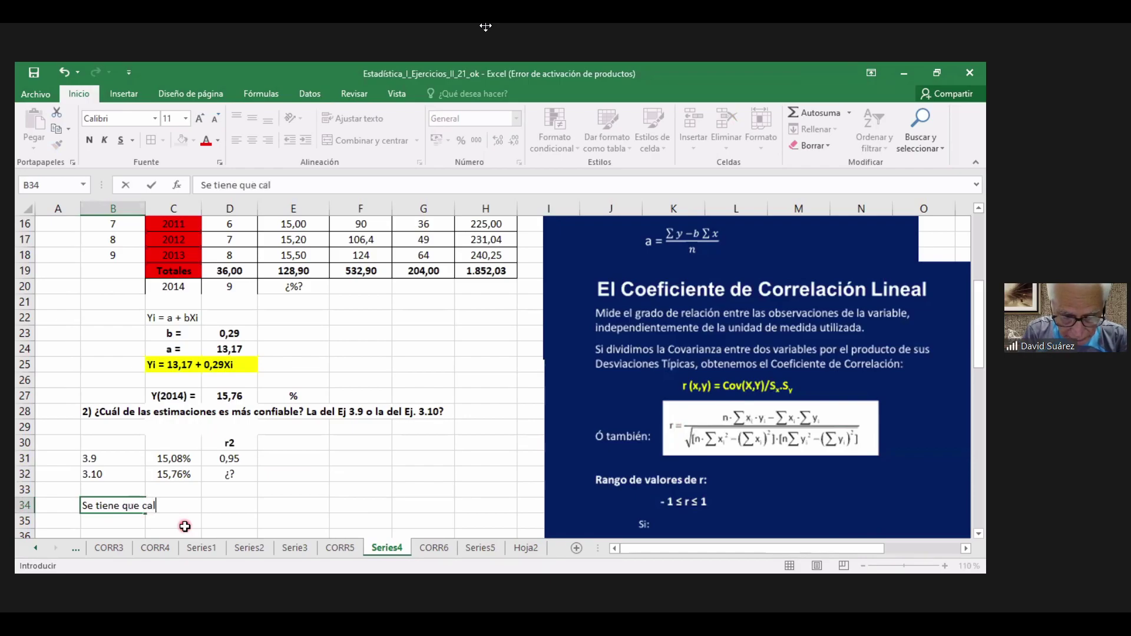